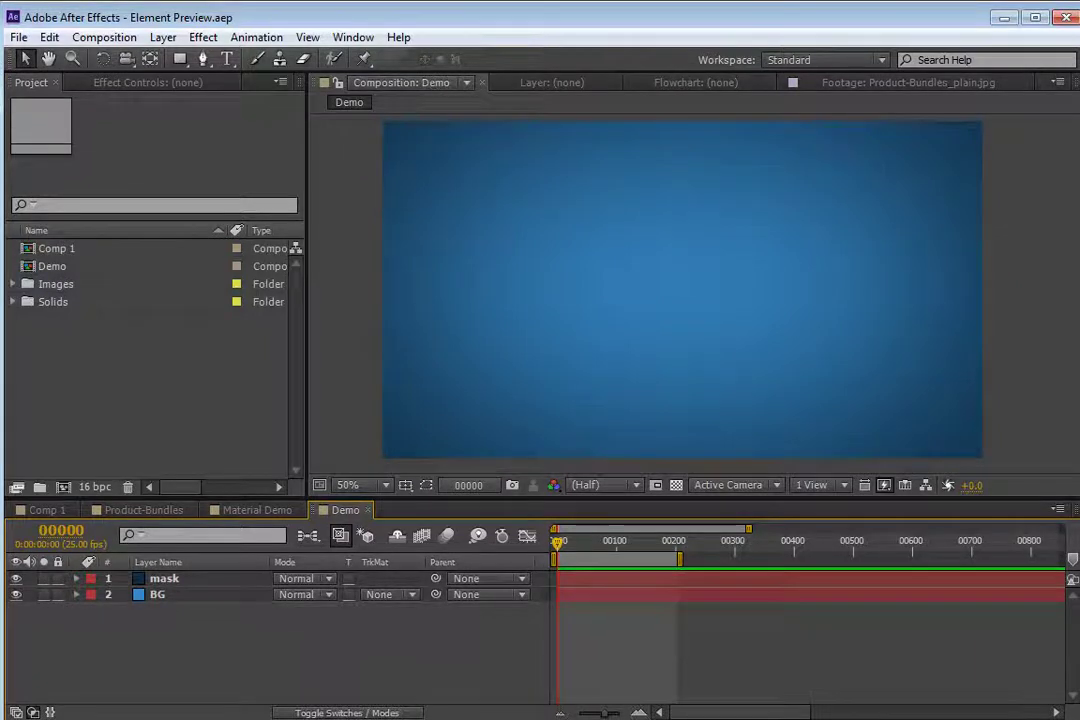
{"action": "key", "text": "alt+Tab"}
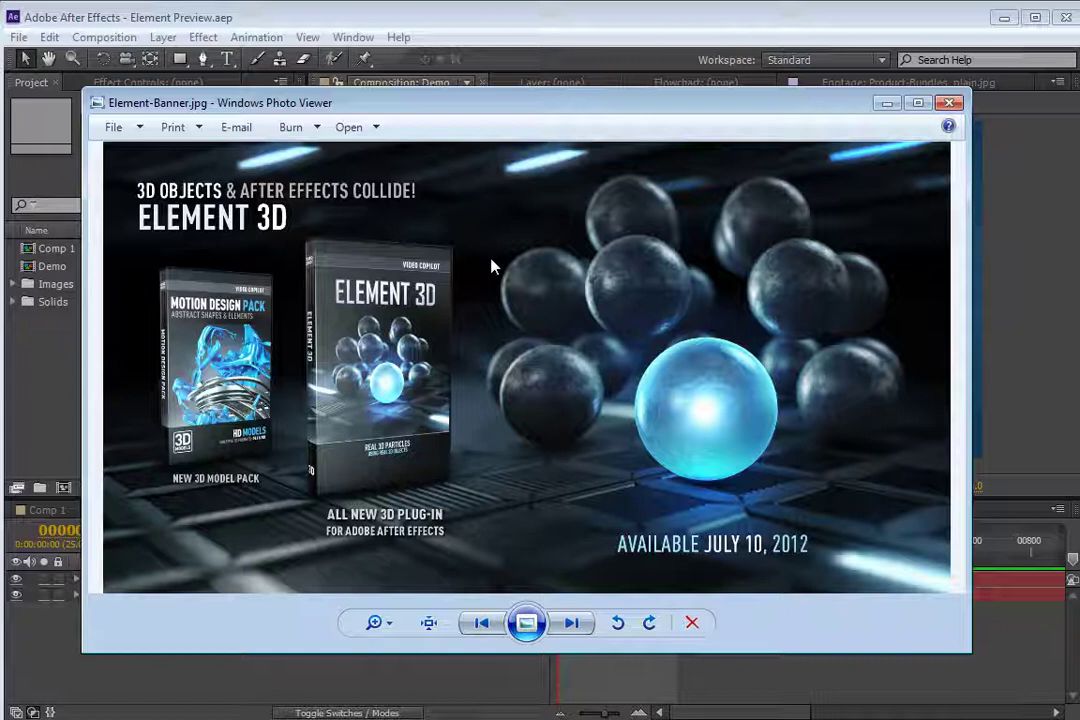
{"action": "left_click", "coordinate": [506, 24]}
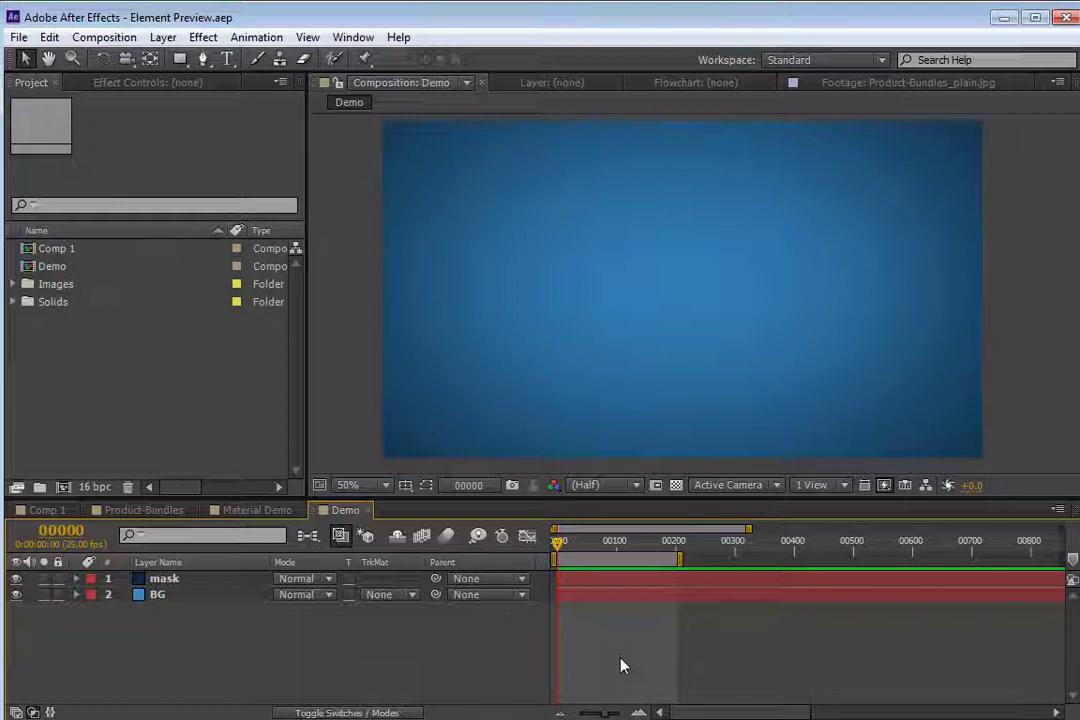
- Create a dark blue 1280 x 720 px solid layer in the Demo composition
{"action": "left_click", "coordinate": [163, 37]}
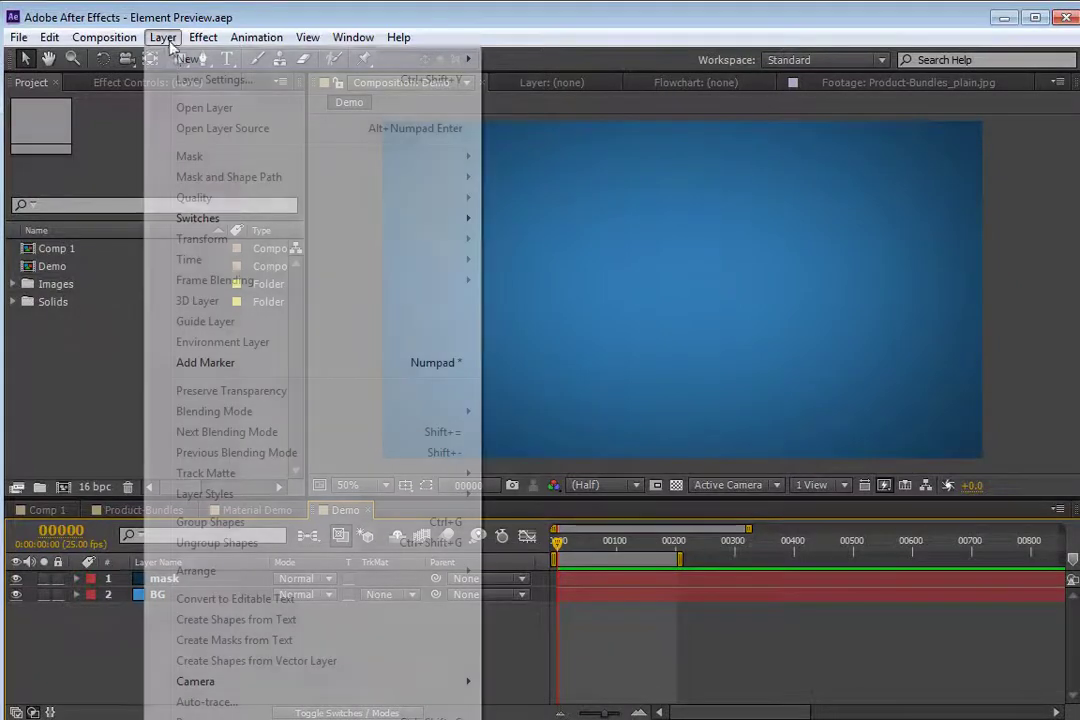
{"action": "mouse_move", "coordinate": [430, 60]}
{"action": "left_click", "coordinate": [524, 80]}
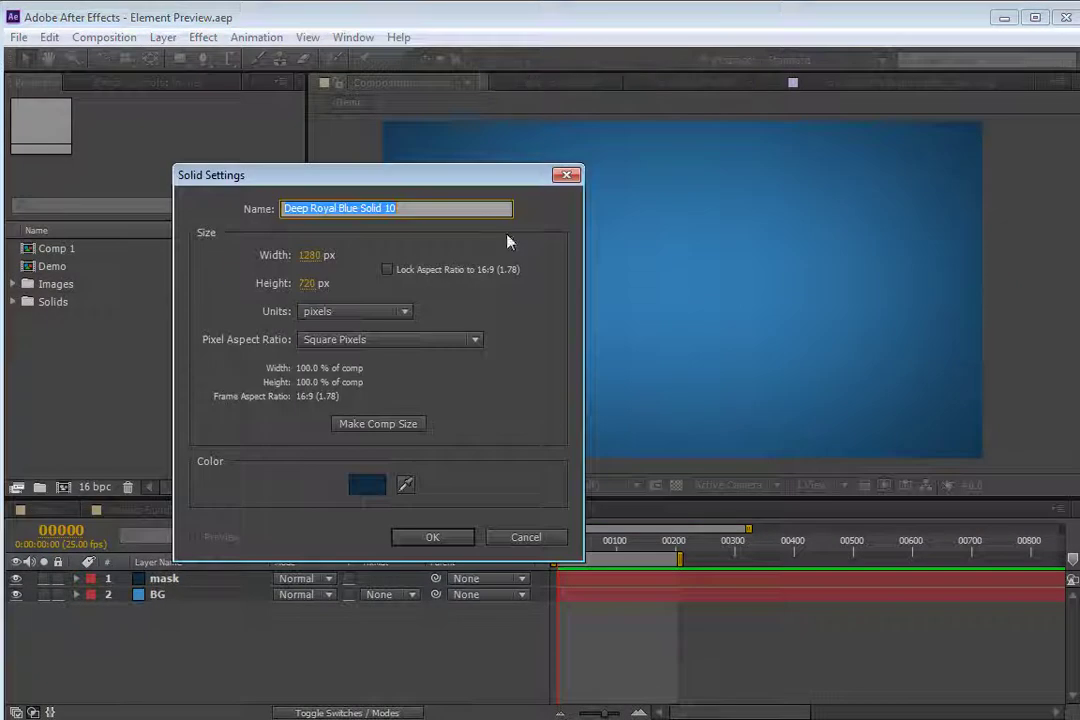
{"action": "left_click", "coordinate": [441, 539]}
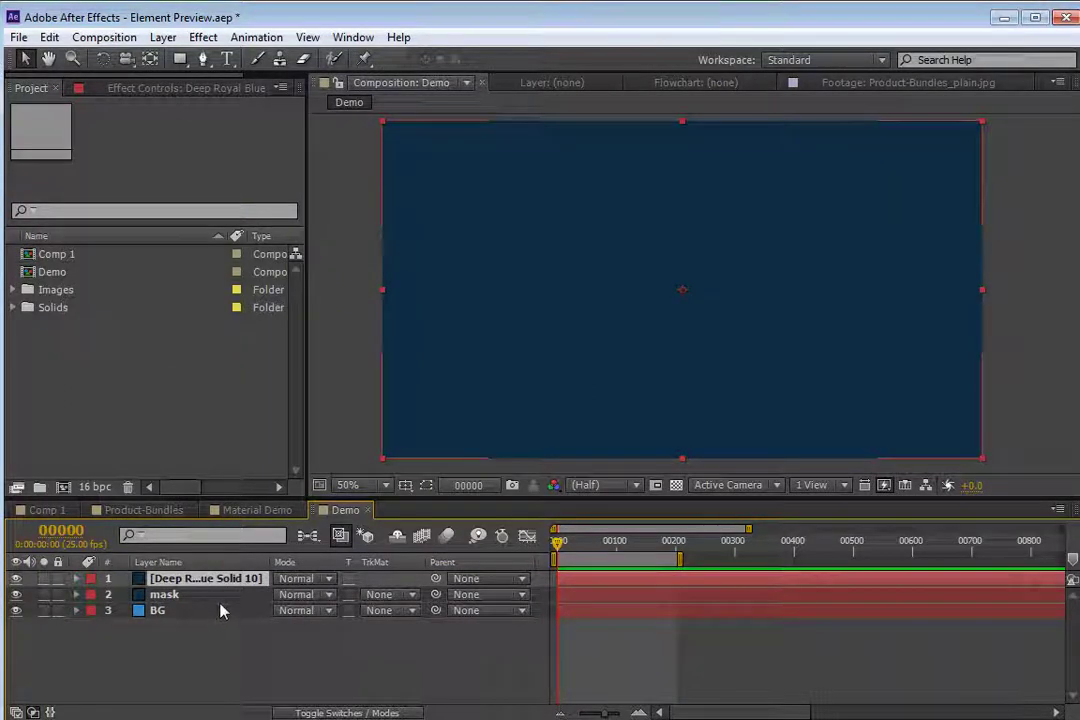
- Apply the Video Copilot Element effect to the new solid and open its Scene Setup
{"action": "left_click", "coordinate": [204, 39]}
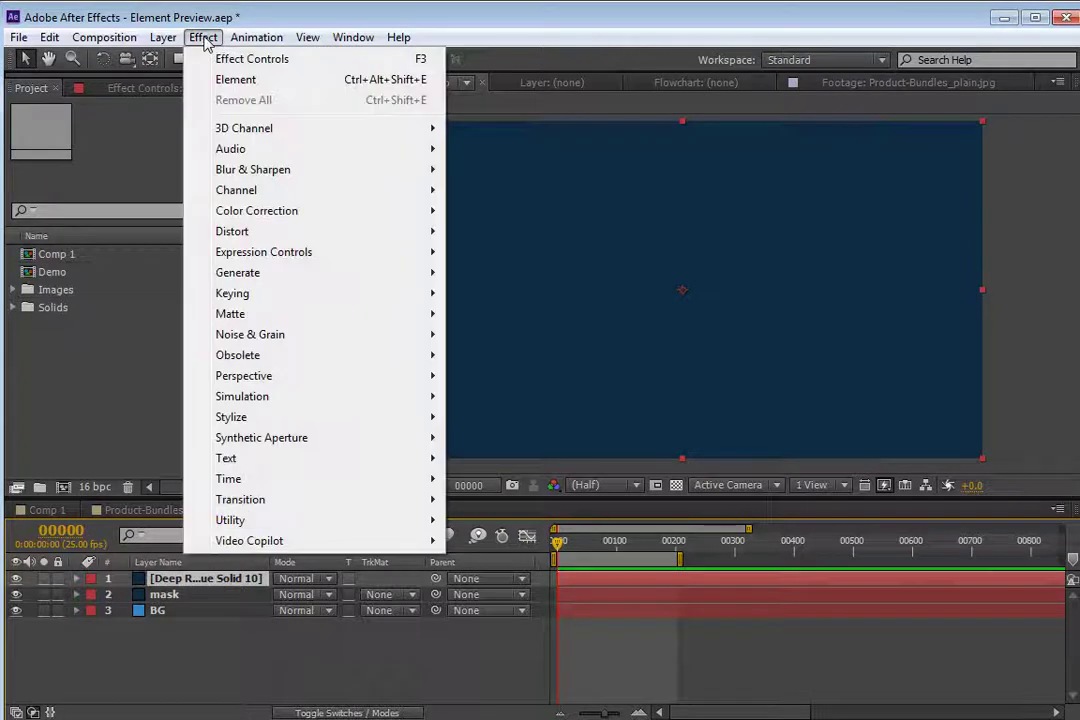
{"action": "mouse_move", "coordinate": [309, 546]}
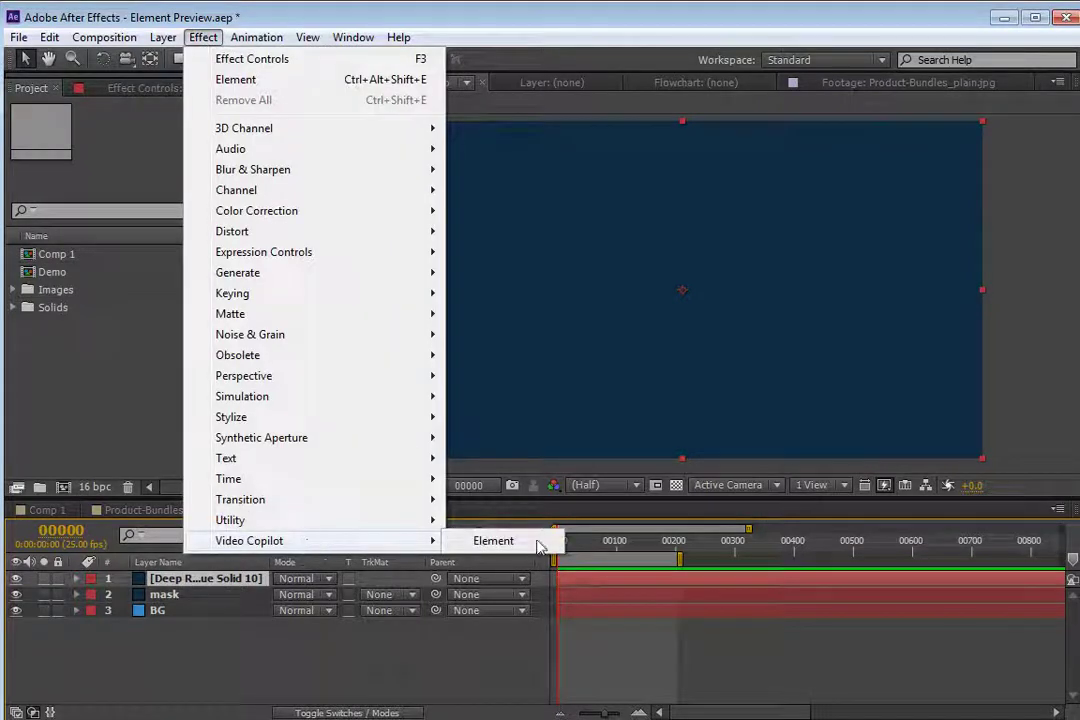
{"action": "left_click", "coordinate": [495, 541]}
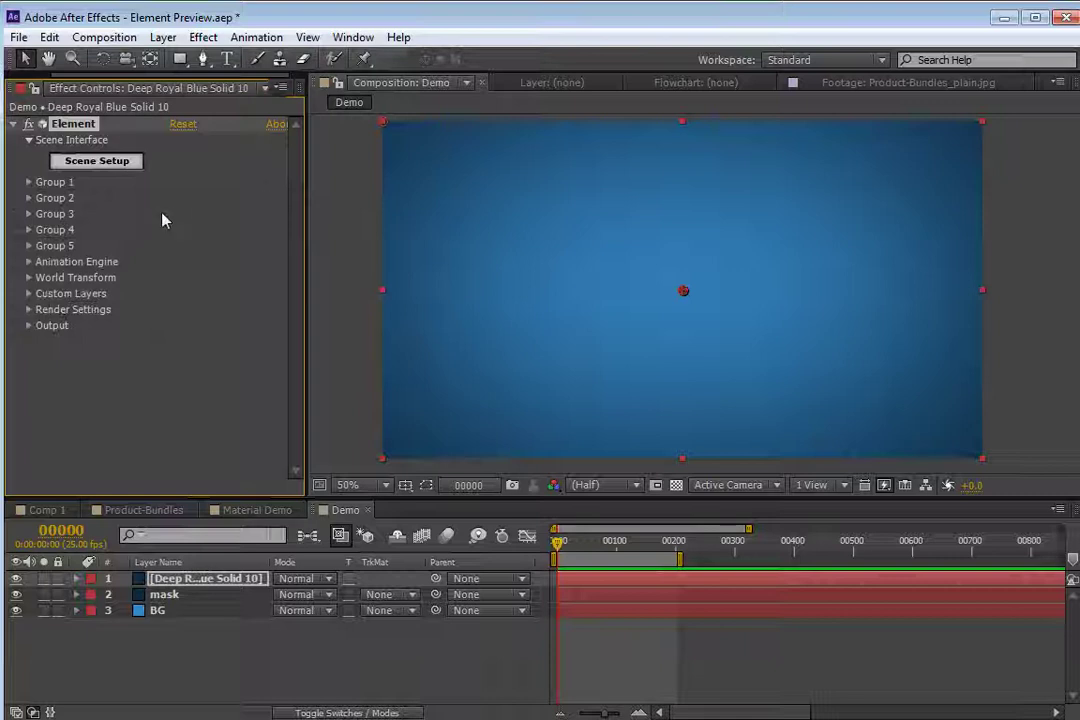
{"action": "left_click", "coordinate": [90, 166]}
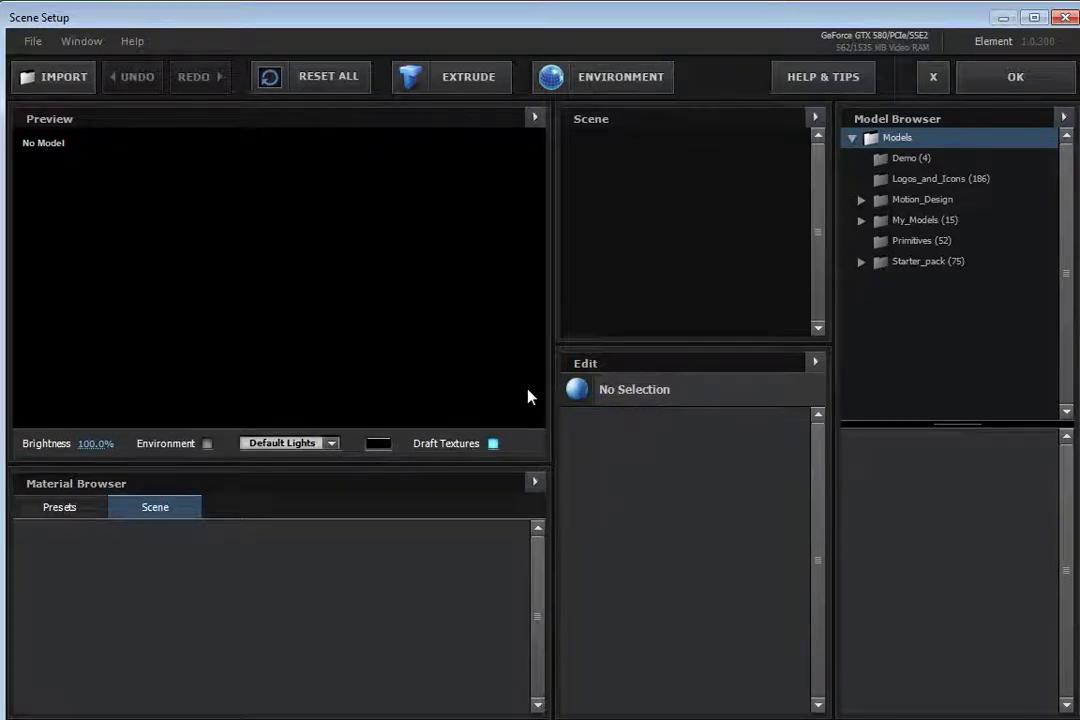
- Add the Sphere model from the Primitives folder to the scene
{"action": "left_click", "coordinate": [57, 74]}
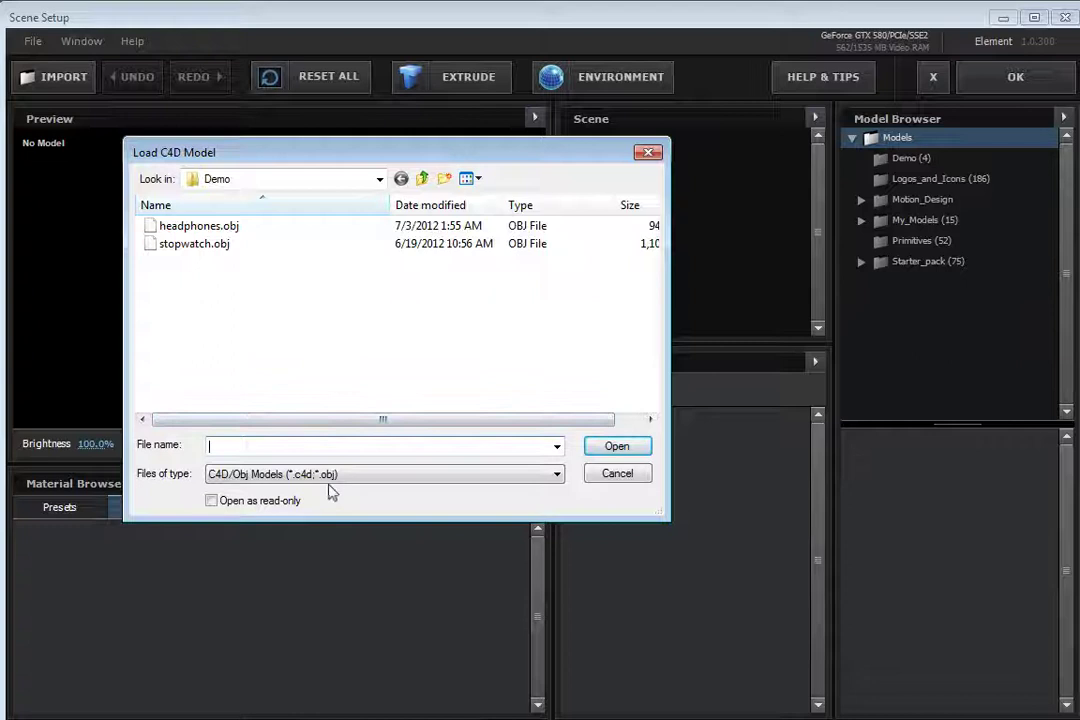
{"action": "left_click", "coordinate": [612, 476]}
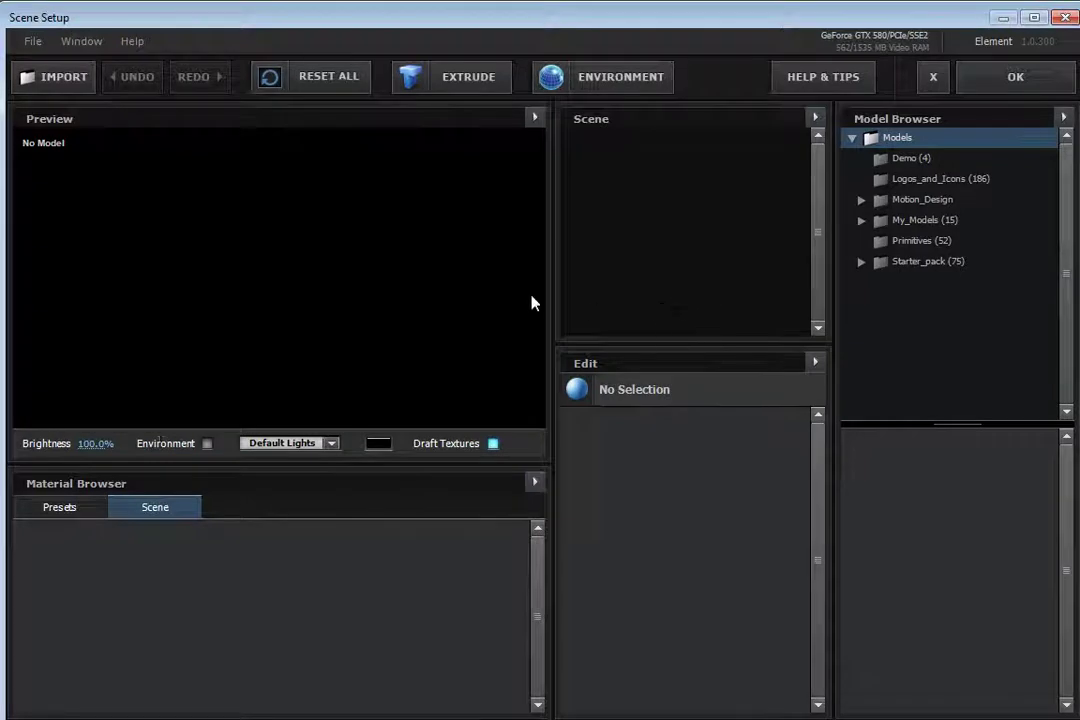
{"action": "left_click", "coordinate": [910, 240]}
{"action": "scroll", "coordinate": [1069, 503], "scroll_direction": "down", "scroll_amount": 2}
{"action": "left_click_drag", "start_coordinate": [1069, 503], "coordinate": [1068, 626]}
{"action": "left_click", "coordinate": [897, 492]}
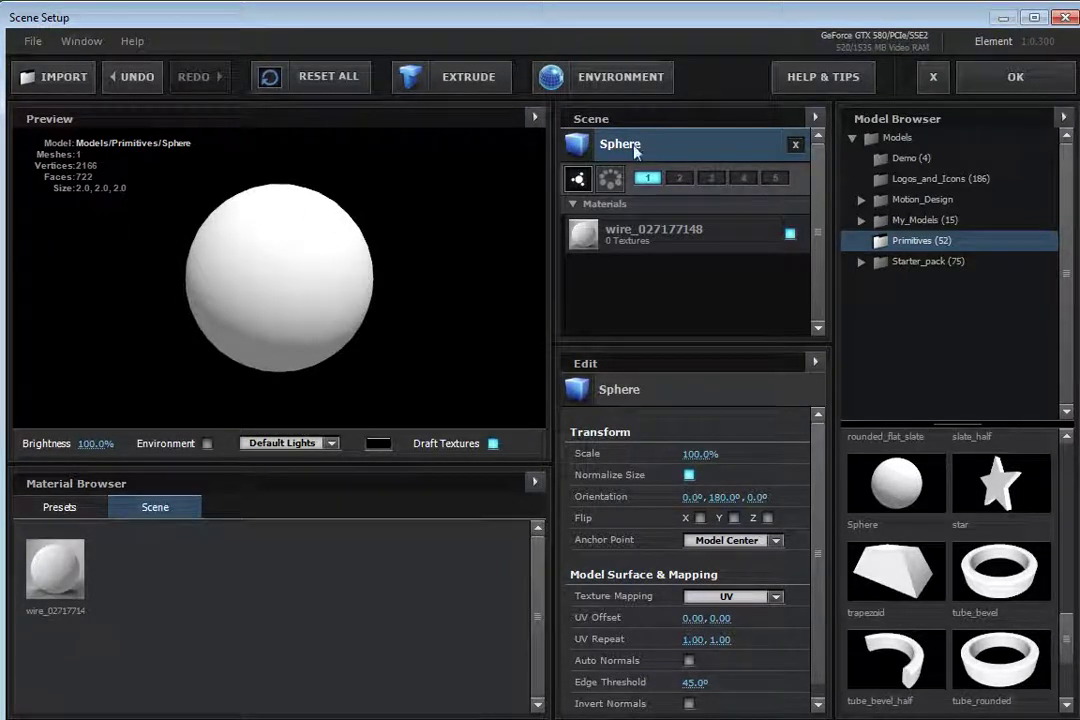
- Set the diffuse color of the sphere's material to a muted blue
{"action": "left_click", "coordinate": [648, 236]}
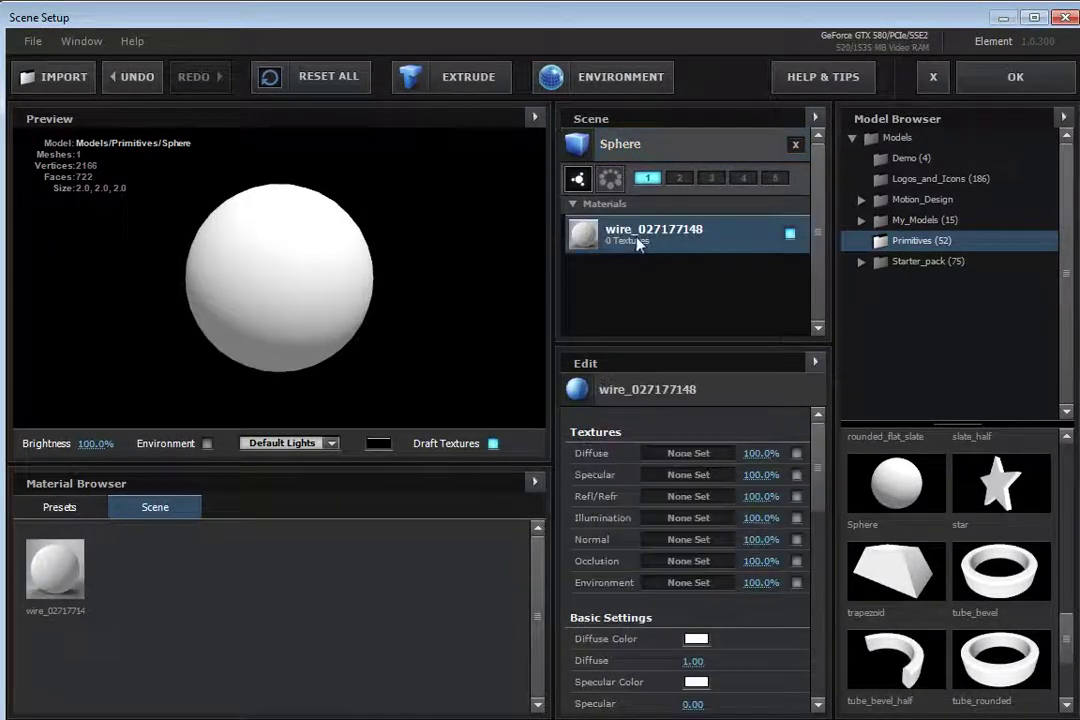
{"action": "scroll", "coordinate": [820, 440], "scroll_direction": "down", "scroll_amount": 3}
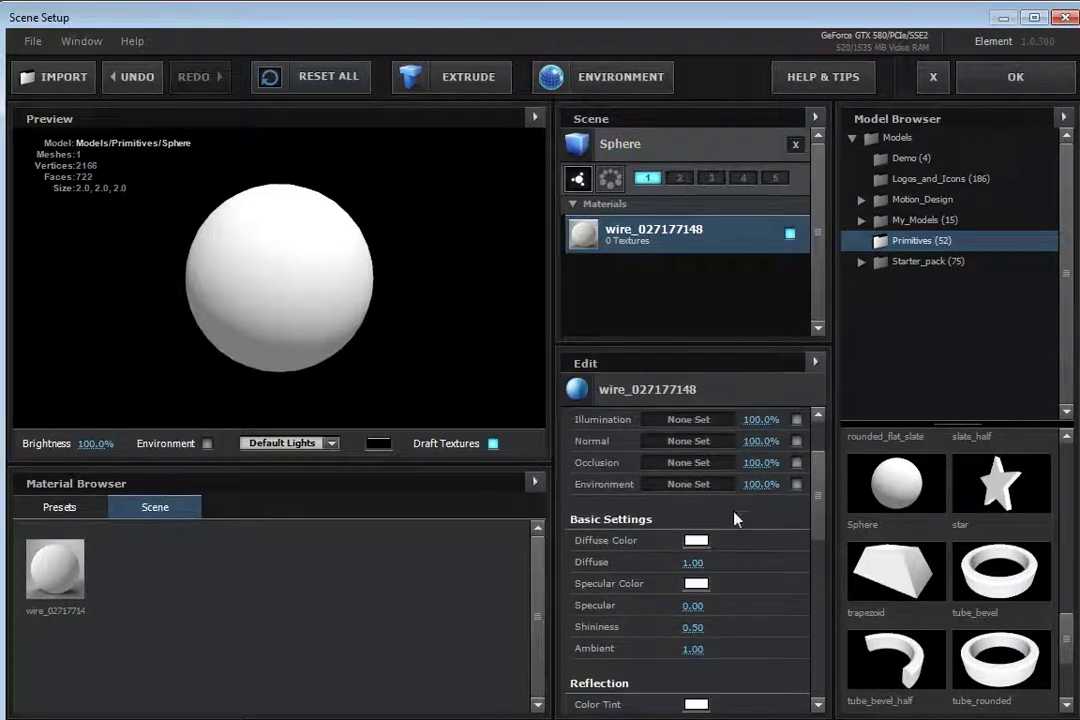
{"action": "left_click", "coordinate": [694, 547]}
{"action": "left_click", "coordinate": [648, 512]}
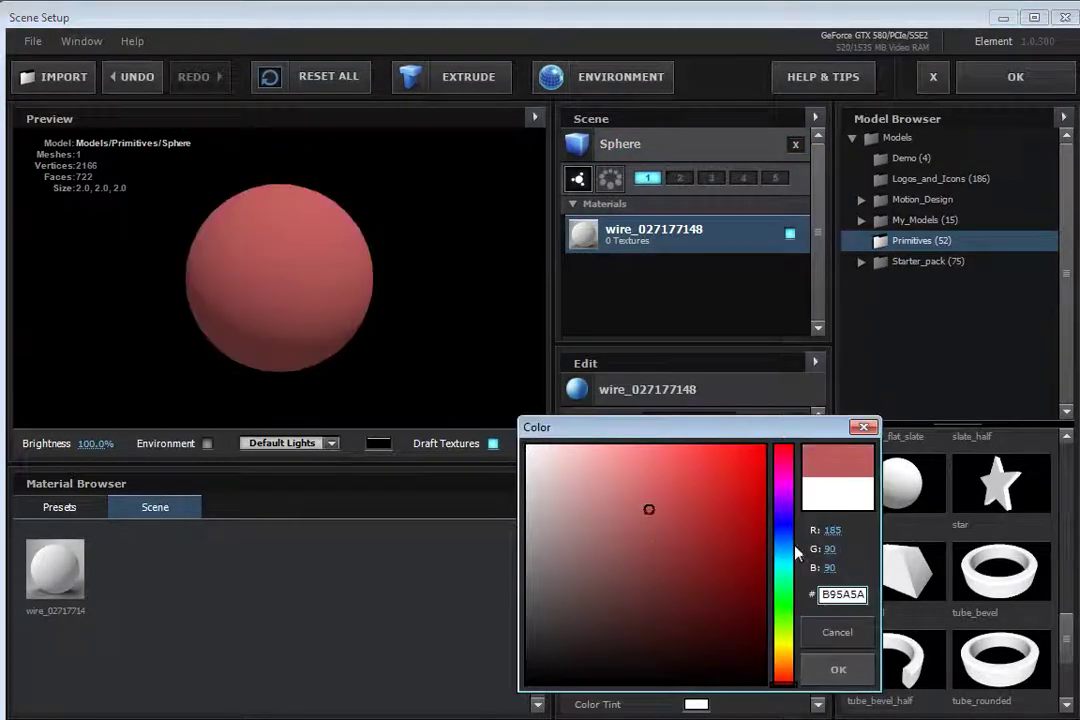
{"action": "left_click", "coordinate": [784, 538]}
{"action": "left_click", "coordinate": [624, 549]}
{"action": "left_click", "coordinate": [838, 669]}
- Set the sphere material's specular to 0.34 and its reflection intensity to 44%
{"action": "scroll", "coordinate": [810, 566], "scroll_direction": "down", "scroll_amount": 2}
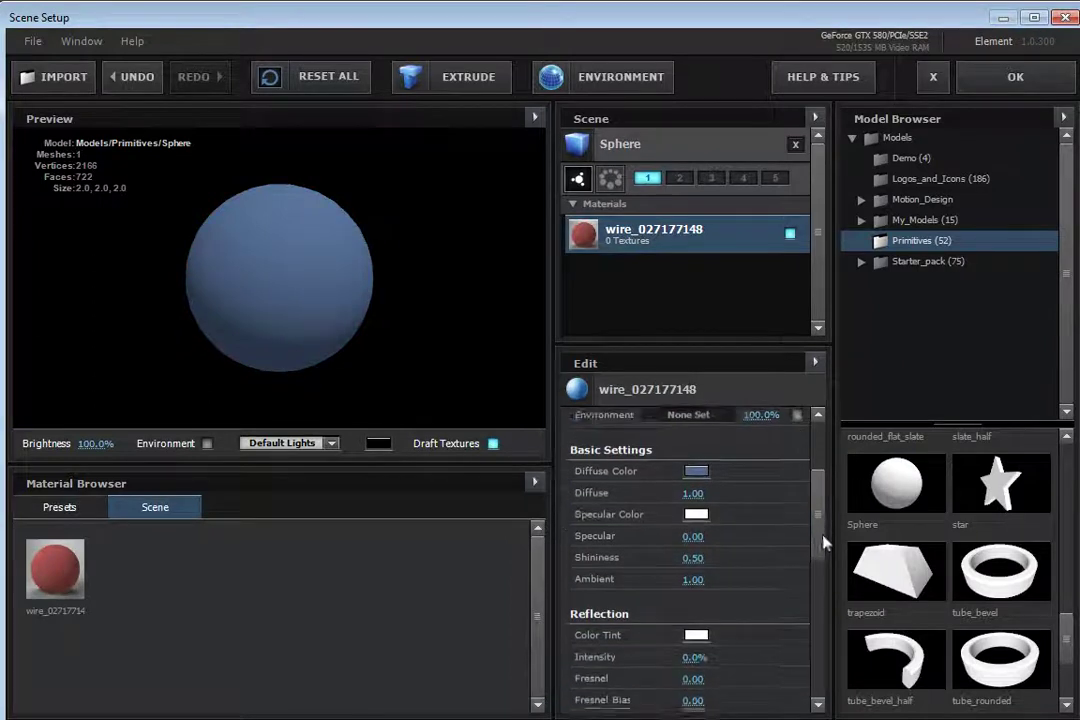
{"action": "left_click_drag", "start_coordinate": [692, 513], "coordinate": [718, 516]}
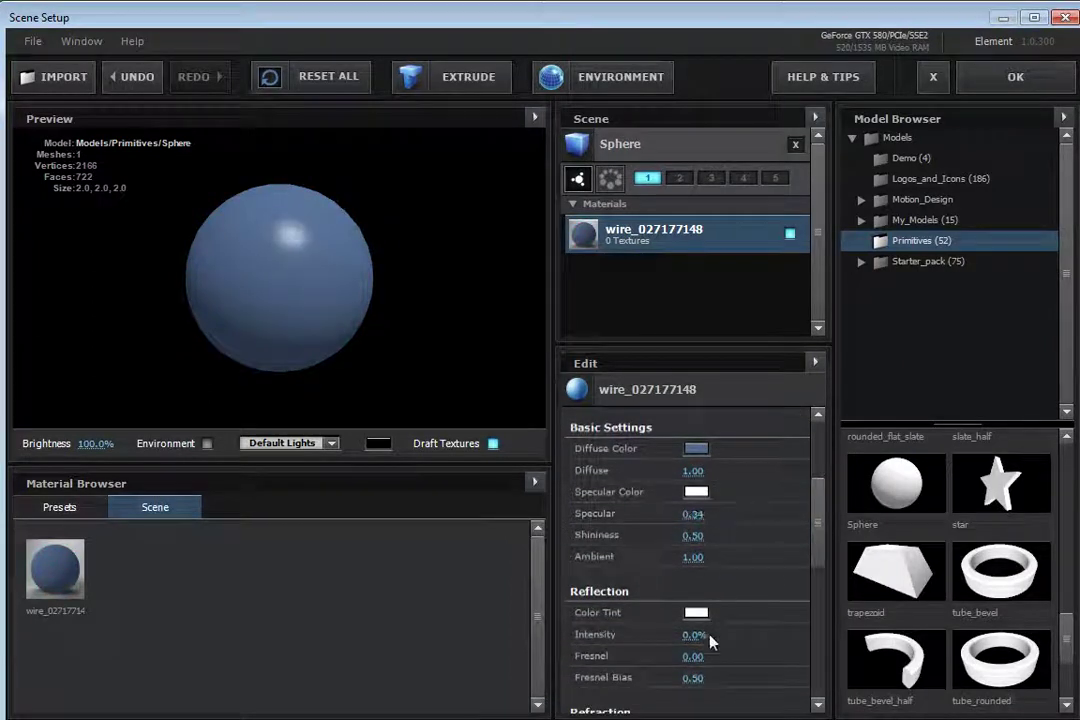
{"action": "left_click_drag", "start_coordinate": [693, 634], "coordinate": [728, 630]}
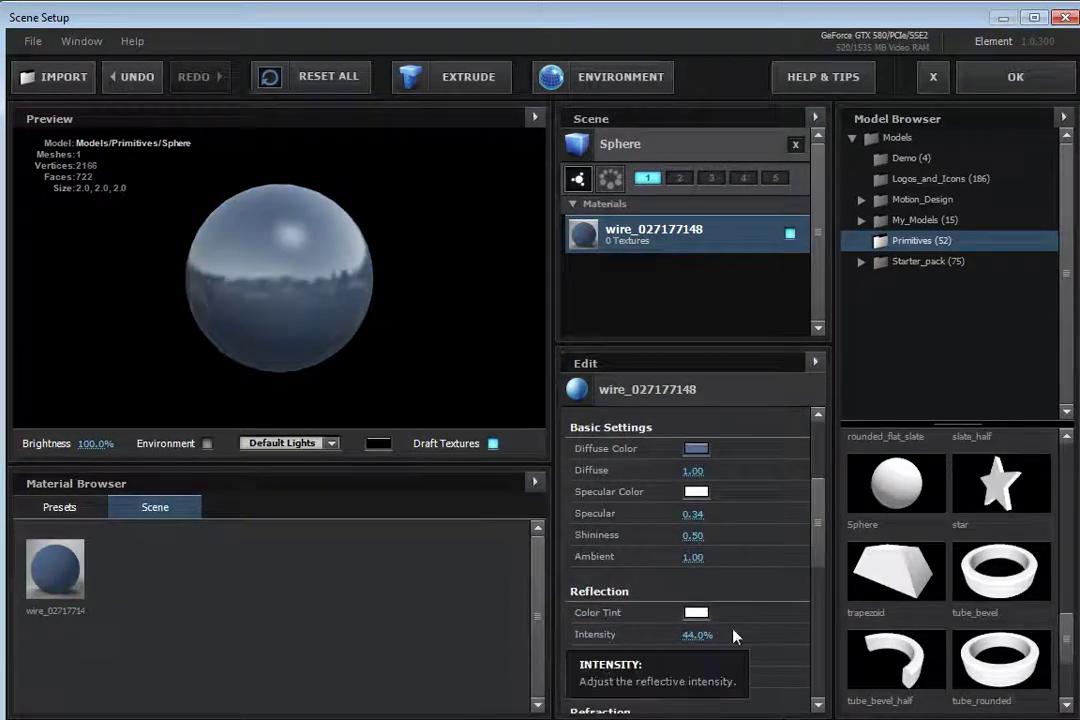
- Show the environment behind the model in the scene preview
{"action": "left_click", "coordinate": [207, 443]}
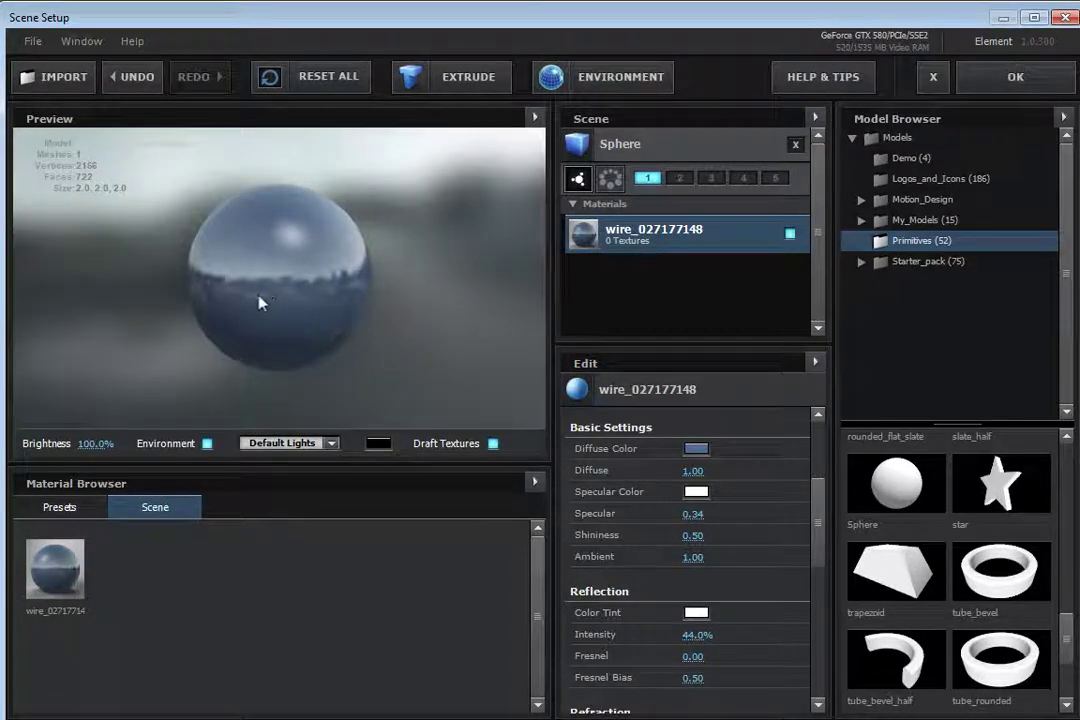
{"action": "mouse_move", "coordinate": [222, 306]}
{"action": "left_mouse_down"}
{"action": "mouse_move", "coordinate": [316, 299]}
{"action": "mouse_move", "coordinate": [212, 316]}
{"action": "left_mouse_up"}
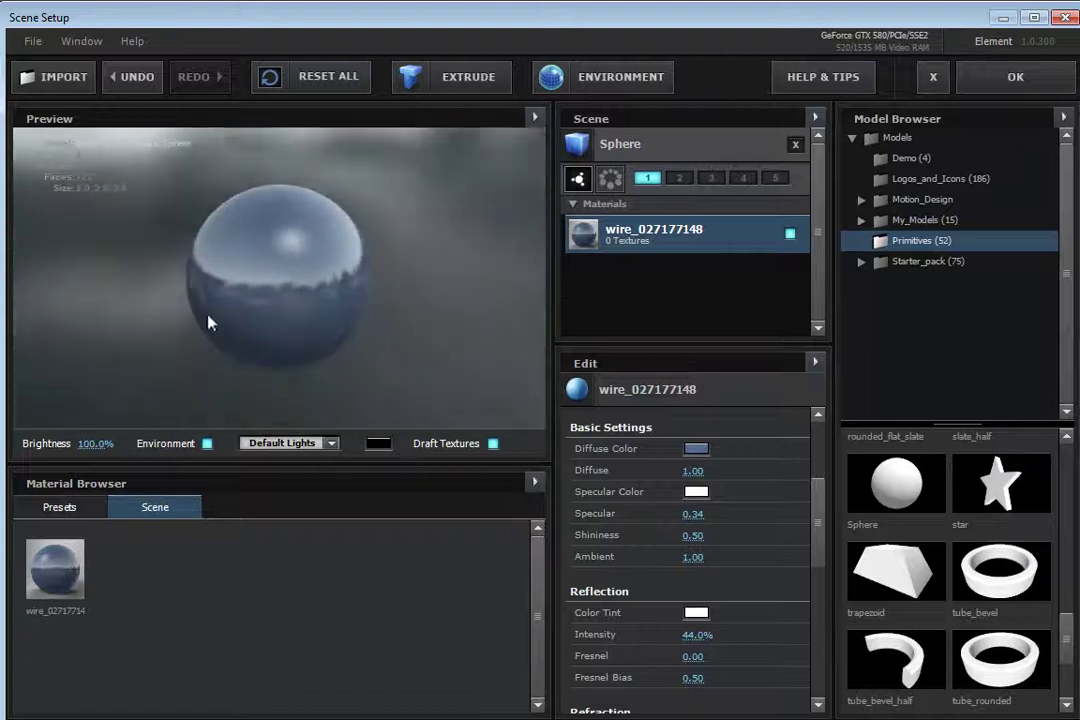
- Apply the Shiny preset from the Materials folder to the sphere
{"action": "left_click", "coordinate": [59, 507]}
{"action": "left_click", "coordinate": [80, 551]}
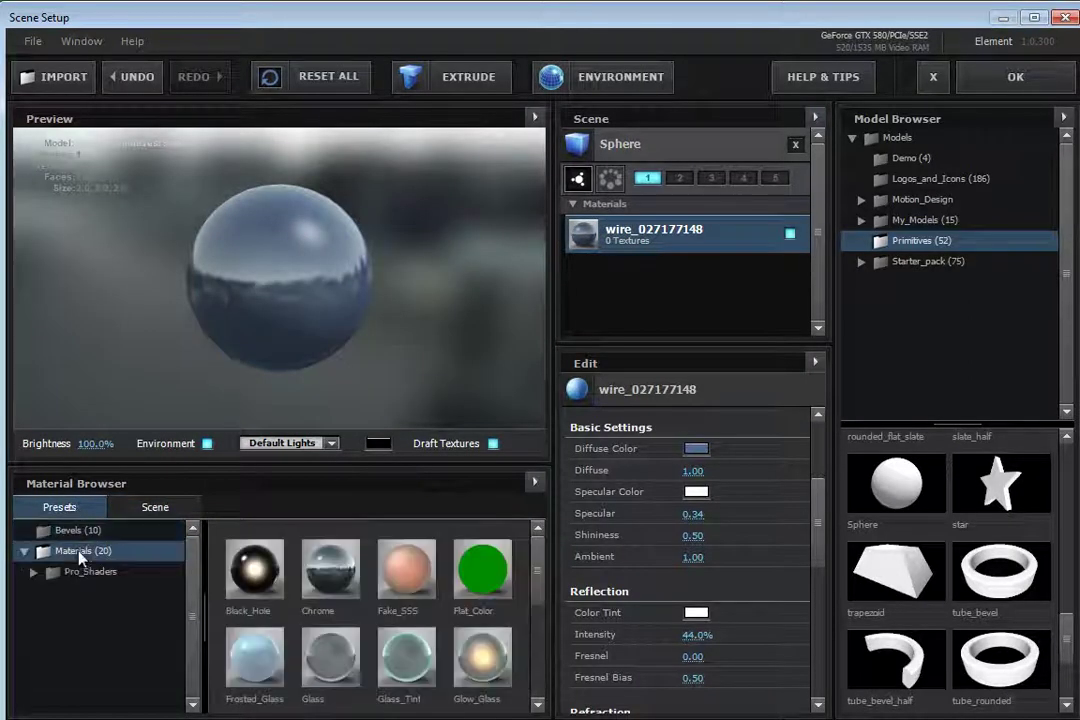
{"action": "scroll", "coordinate": [540, 582], "scroll_direction": "down", "scroll_amount": 1}
{"action": "scroll", "coordinate": [456, 519], "scroll_direction": "down", "scroll_amount": 3}
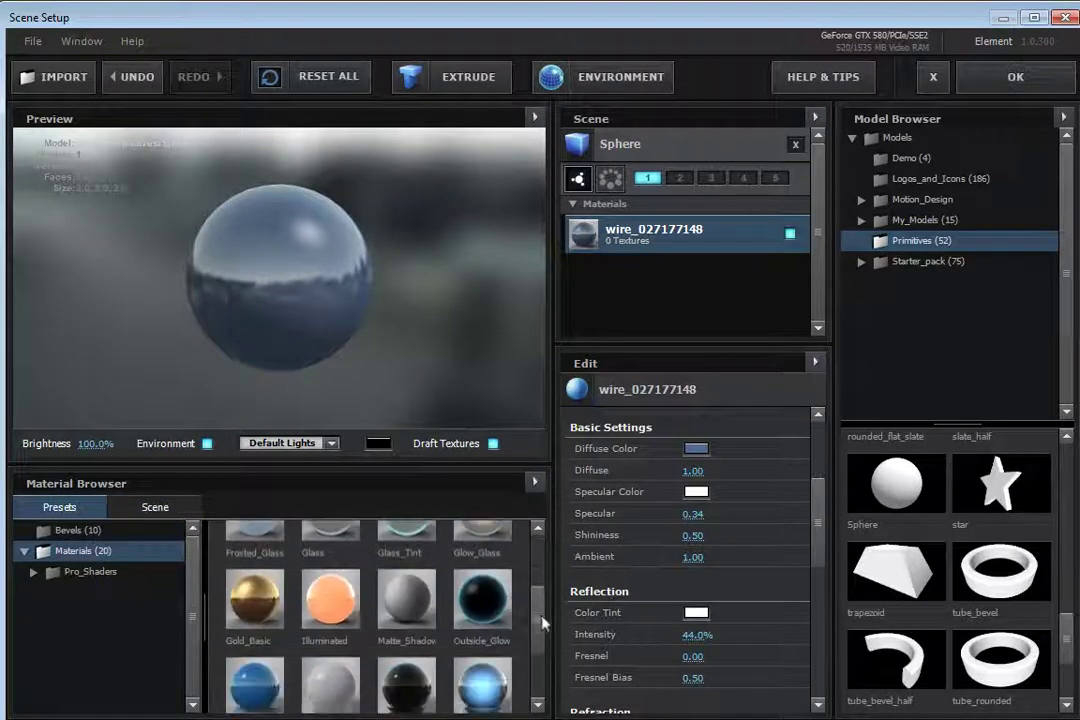
{"action": "left_click_drag", "start_coordinate": [406, 652], "coordinate": [339, 235]}
{"action": "left_click_drag", "start_coordinate": [260, 330], "coordinate": [315, 400]}
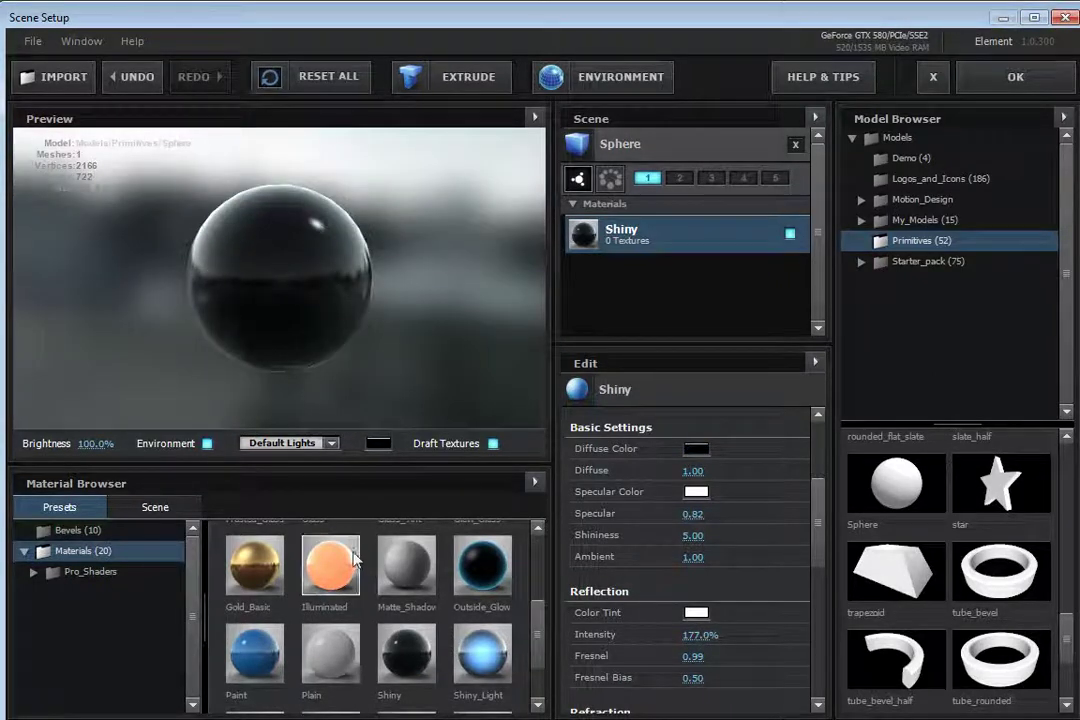
- Replace the sphere's material with the Gold_Basic preset, and that one with the Shiny_Light preset
{"action": "left_click_drag", "start_coordinate": [265, 578], "coordinate": [256, 222]}
{"action": "left_click_drag", "start_coordinate": [231, 323], "coordinate": [290, 330]}
{"action": "scroll", "coordinate": [540, 630], "scroll_direction": "down", "scroll_amount": 1}
{"action": "scroll", "coordinate": [540, 630], "scroll_direction": "down", "scroll_amount": 1}
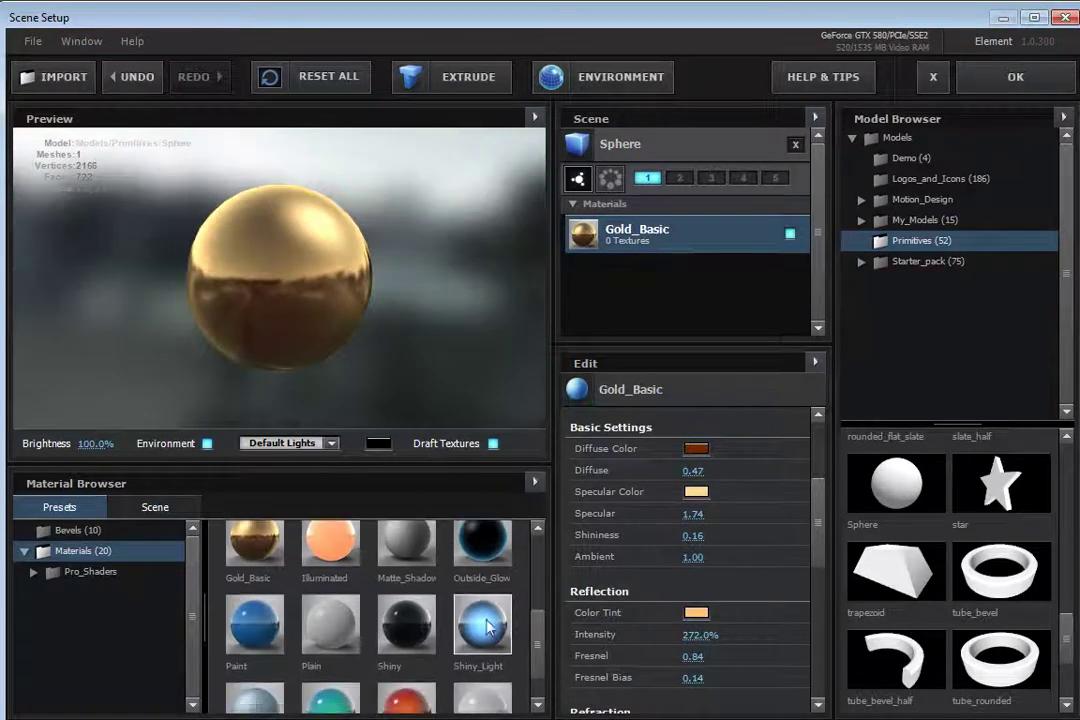
{"action": "left_click_drag", "start_coordinate": [482, 622], "coordinate": [321, 301]}
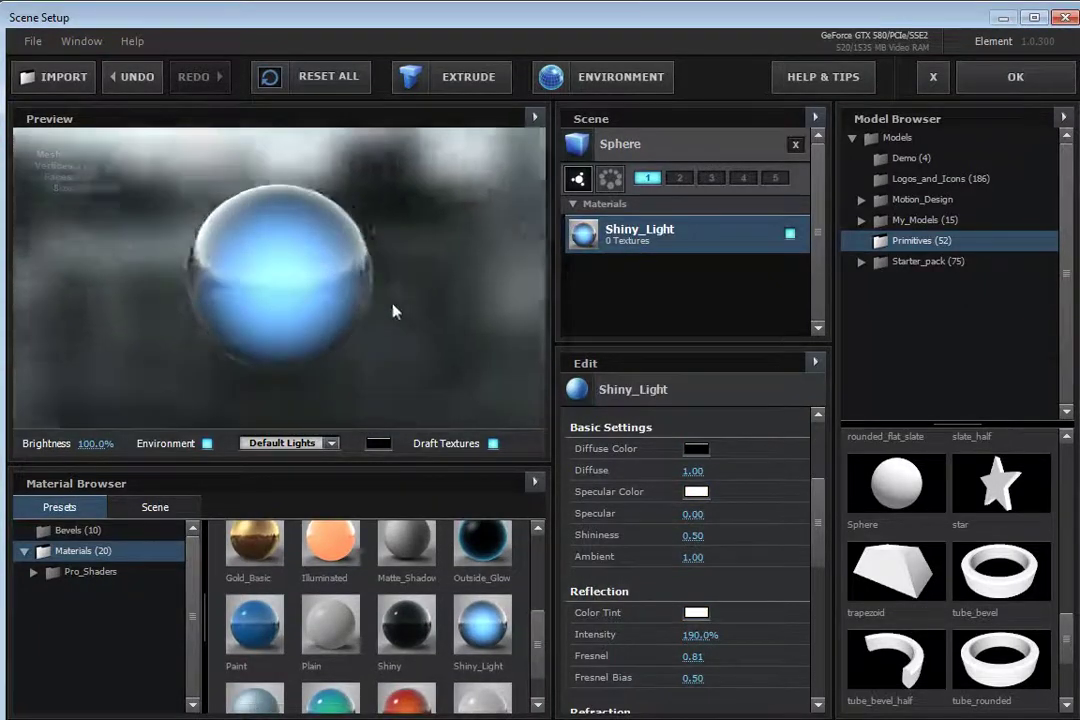
- Change the illumination color of the sphere's Shiny_Light material to a light orange
{"action": "left_click_drag", "start_coordinate": [818, 530], "coordinate": [818, 622]}
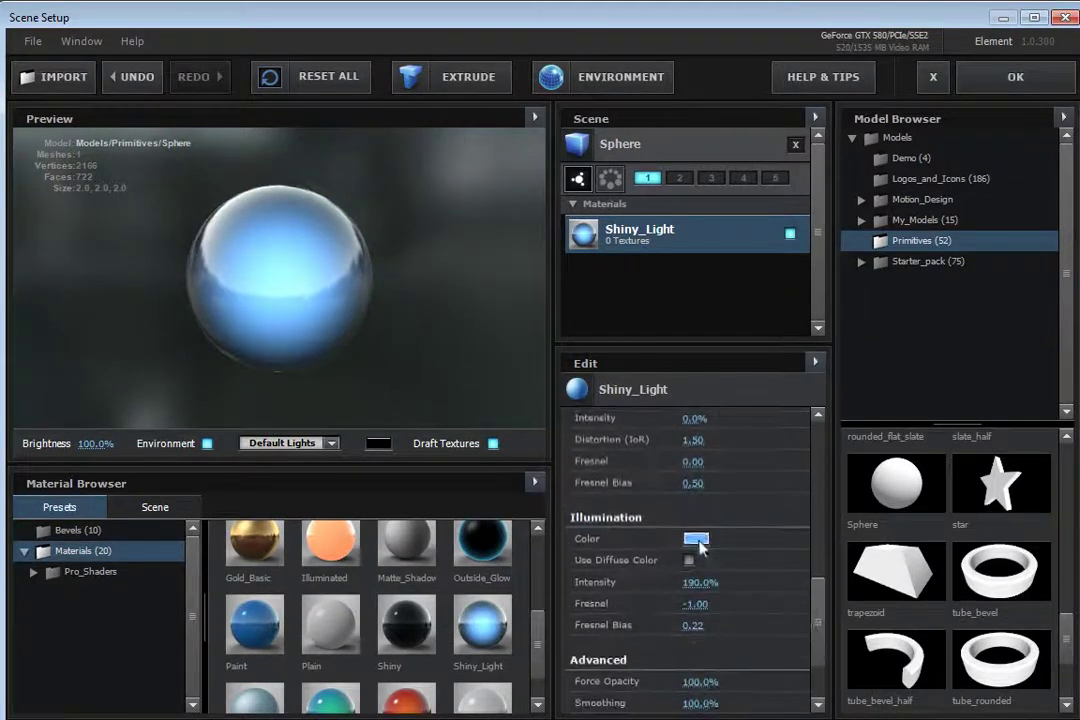
{"action": "left_click", "coordinate": [696, 541]}
{"action": "left_click", "coordinate": [783, 670]}
{"action": "left_click", "coordinate": [690, 481]}
{"action": "left_click_drag", "start_coordinate": [692, 485], "coordinate": [650, 478]}
{"action": "left_click", "coordinate": [836, 666]}
{"action": "scroll", "coordinate": [689, 489], "scroll_direction": "up", "scroll_amount": 10}
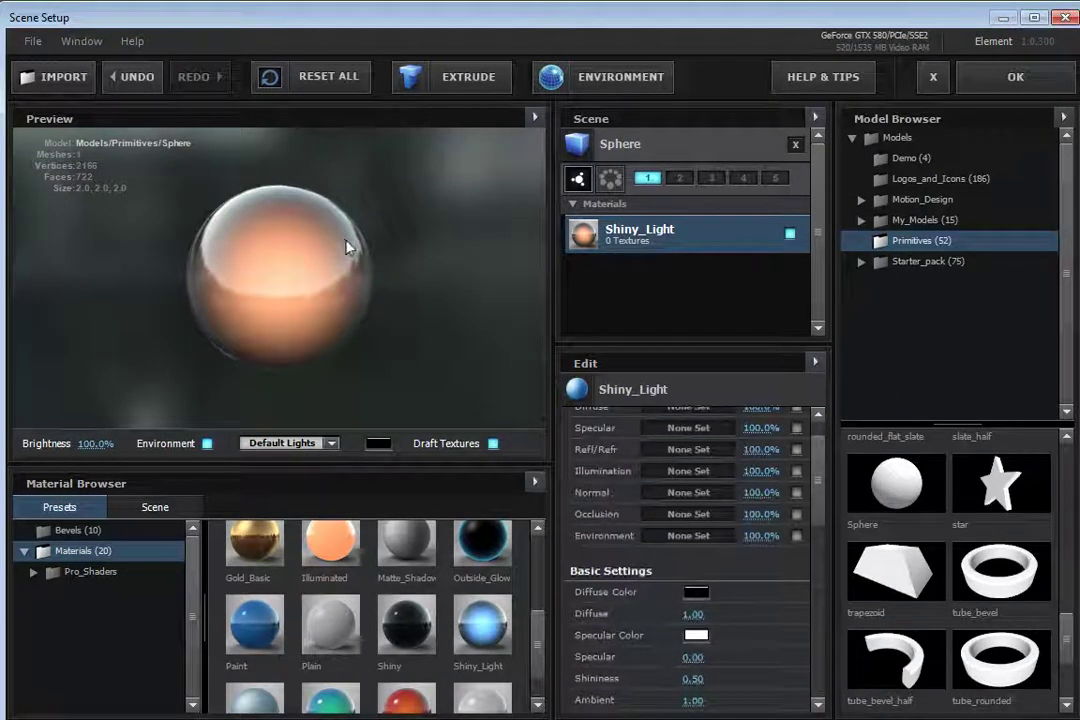
{"action": "left_click_drag", "start_coordinate": [307, 298], "coordinate": [306, 284]}
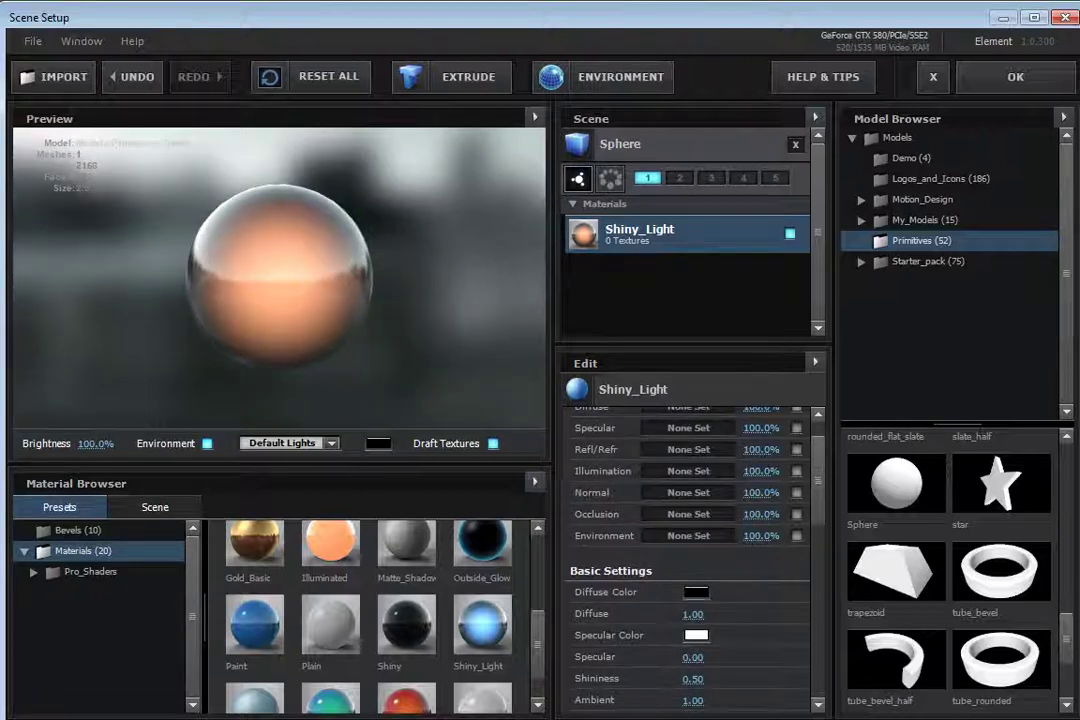
- Delete the Sphere model from the scene
{"action": "left_click_drag", "start_coordinate": [1067, 648], "coordinate": [1069, 615]}
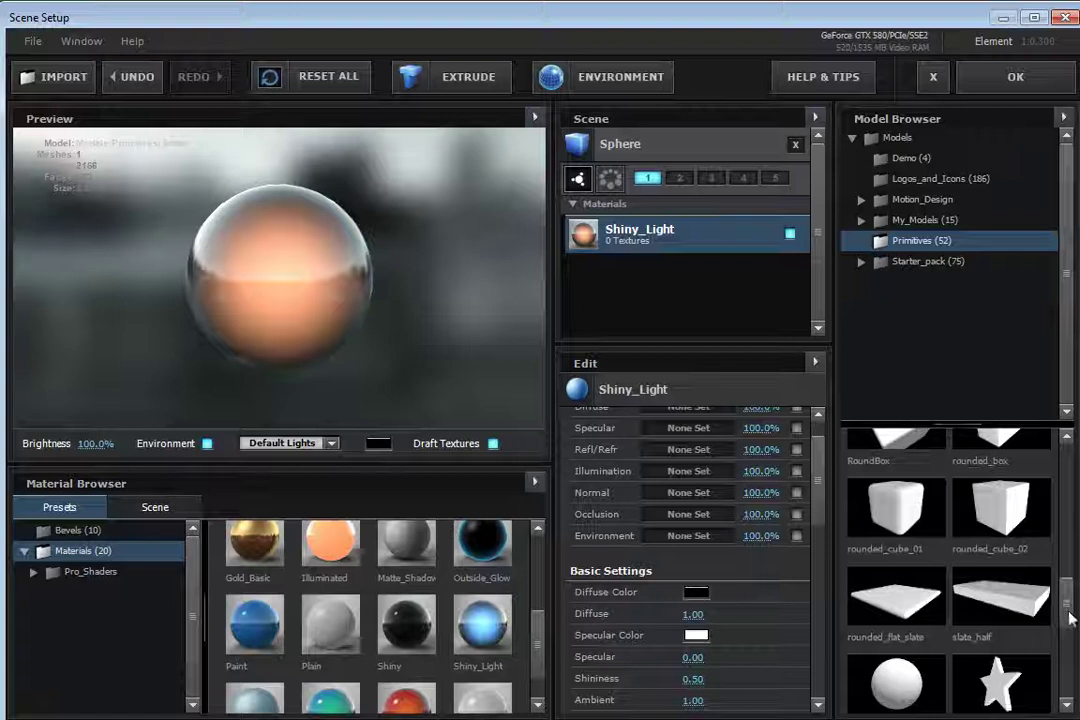
{"action": "left_click", "coordinate": [720, 145]}
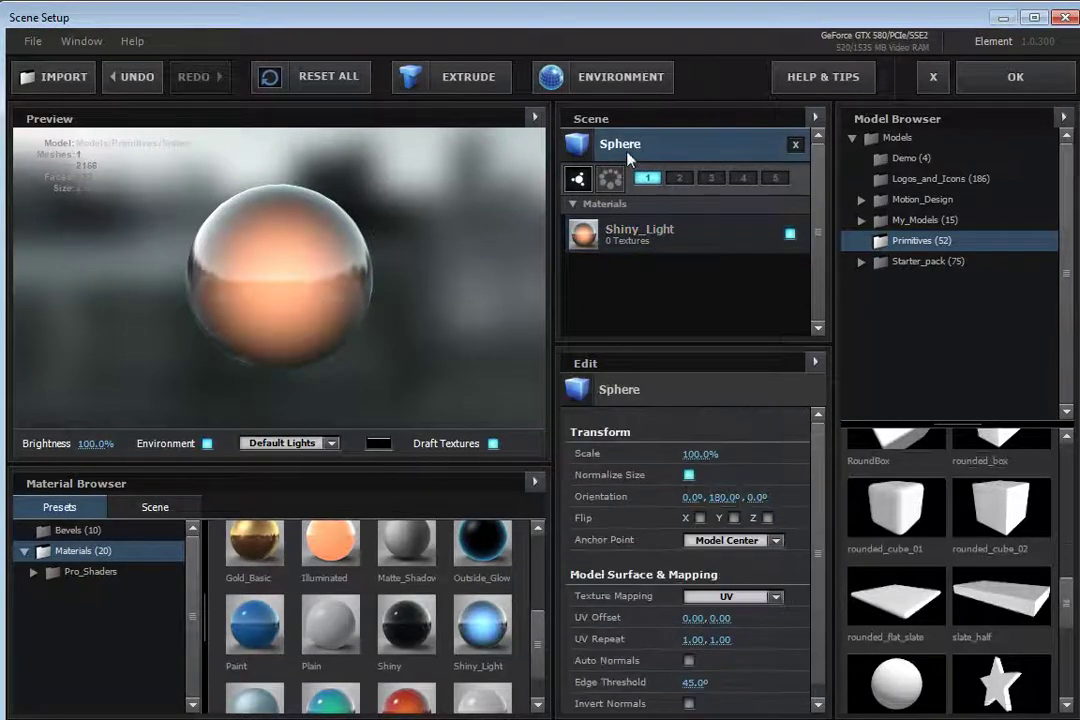
{"action": "left_click", "coordinate": [795, 146]}
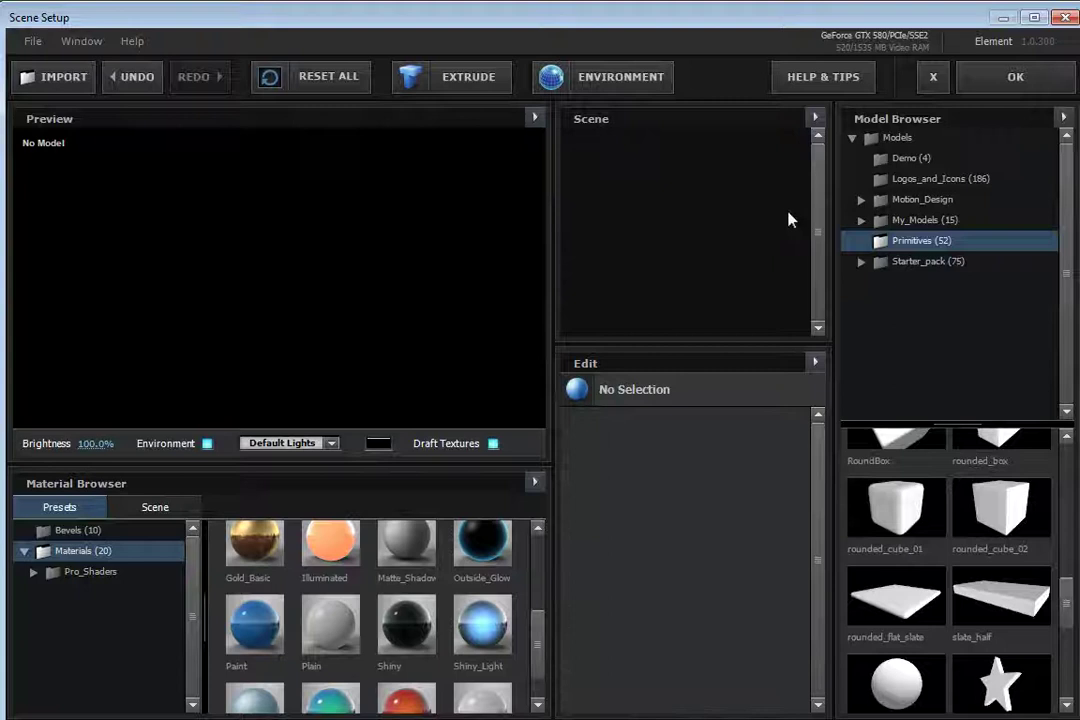
- Add the headphones model from the Demo folder to the scene and select its 02___Default material
{"action": "left_click", "coordinate": [918, 160]}
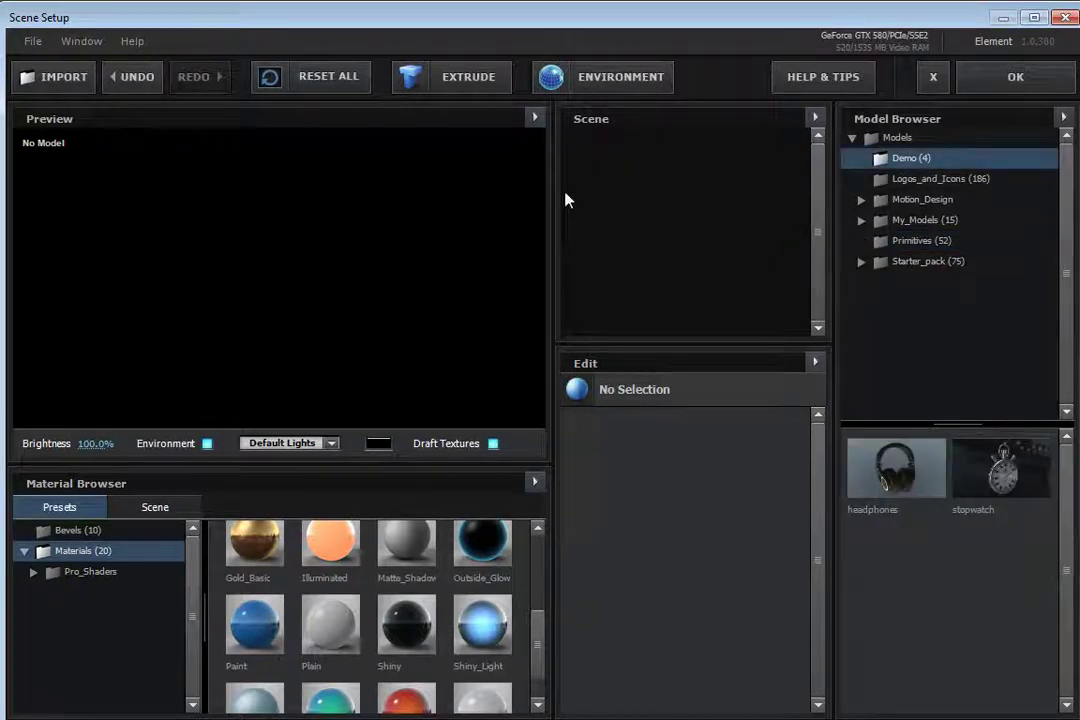
{"action": "left_click", "coordinate": [895, 468]}
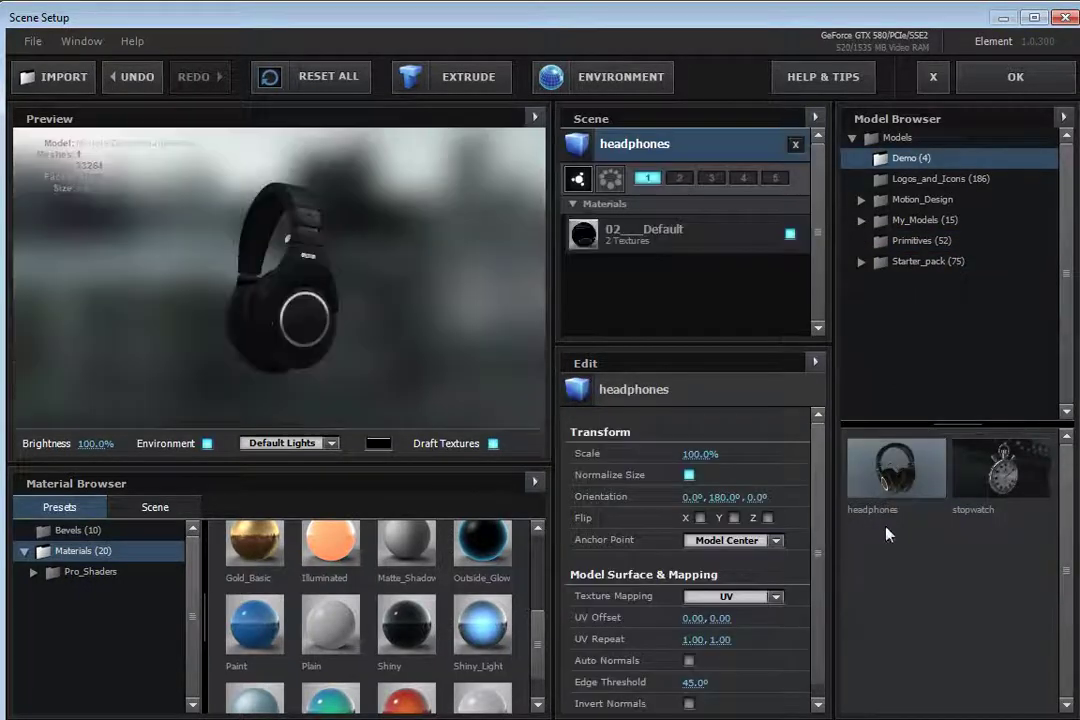
{"action": "mouse_move", "coordinate": [299, 334]}
{"action": "left_mouse_down"}
{"action": "mouse_move", "coordinate": [186, 323]}
{"action": "mouse_move", "coordinate": [214, 350]}
{"action": "mouse_move", "coordinate": [305, 362]}
{"action": "mouse_move", "coordinate": [258, 352]}
{"action": "mouse_move", "coordinate": [275, 337]}
{"action": "mouse_move", "coordinate": [293, 345]}
{"action": "mouse_move", "coordinate": [277, 352]}
{"action": "mouse_move", "coordinate": [313, 321]}
{"action": "left_mouse_up"}
{"action": "left_click", "coordinate": [313, 321]}
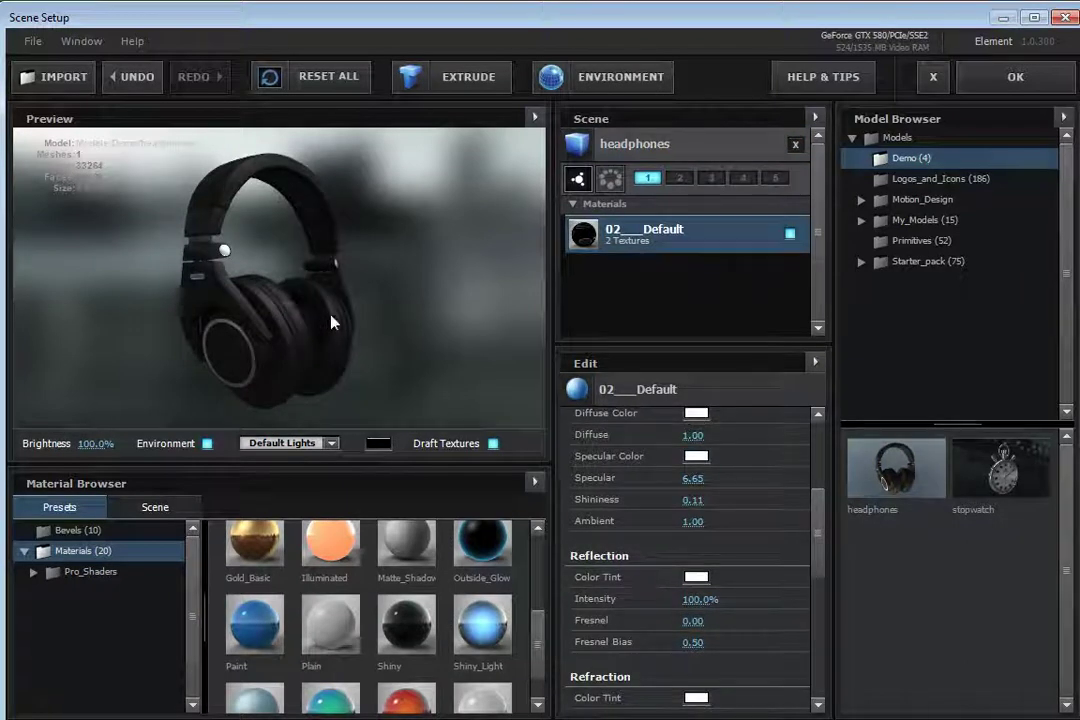
{"action": "left_click_drag", "start_coordinate": [328, 321], "coordinate": [275, 319]}
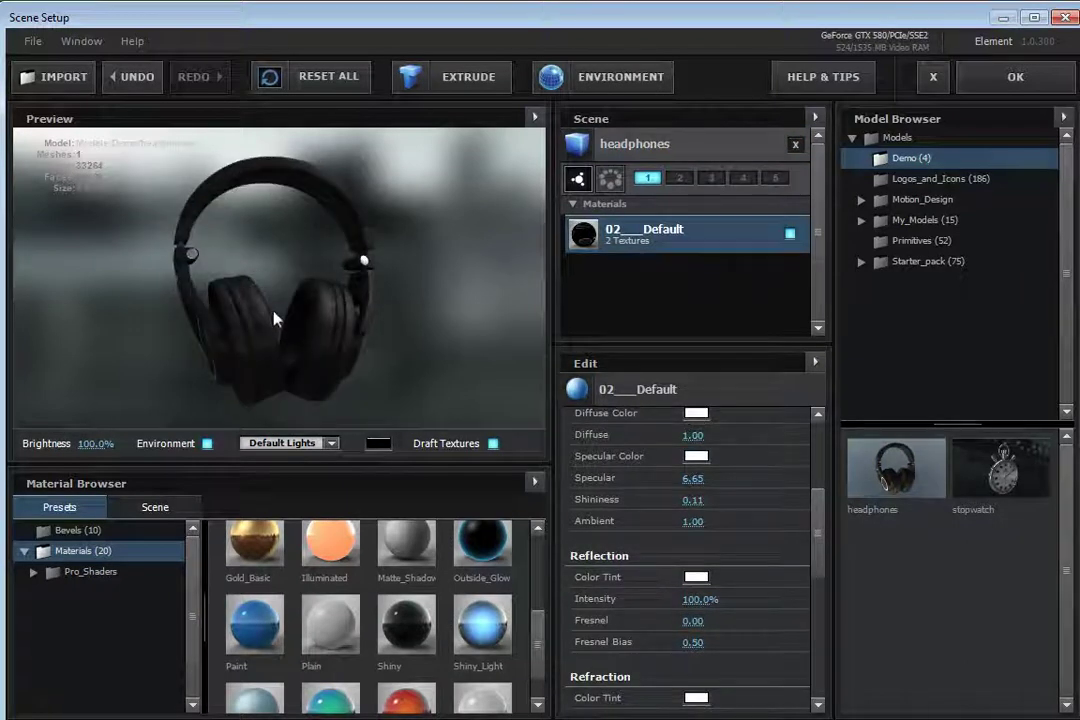
- Apply the scene setup to the composition and add a two-node camera with the default settings
{"action": "left_click", "coordinate": [1013, 80]}
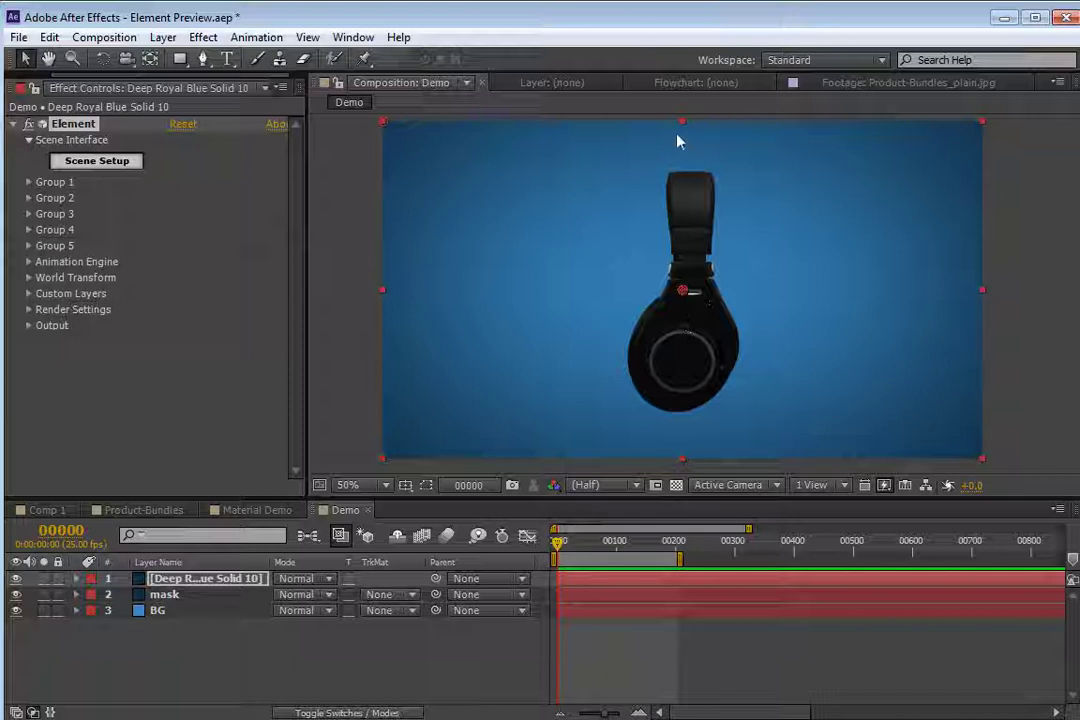
{"action": "left_click", "coordinate": [160, 38]}
{"action": "mouse_move", "coordinate": [380, 60]}
{"action": "left_click", "coordinate": [535, 122]}
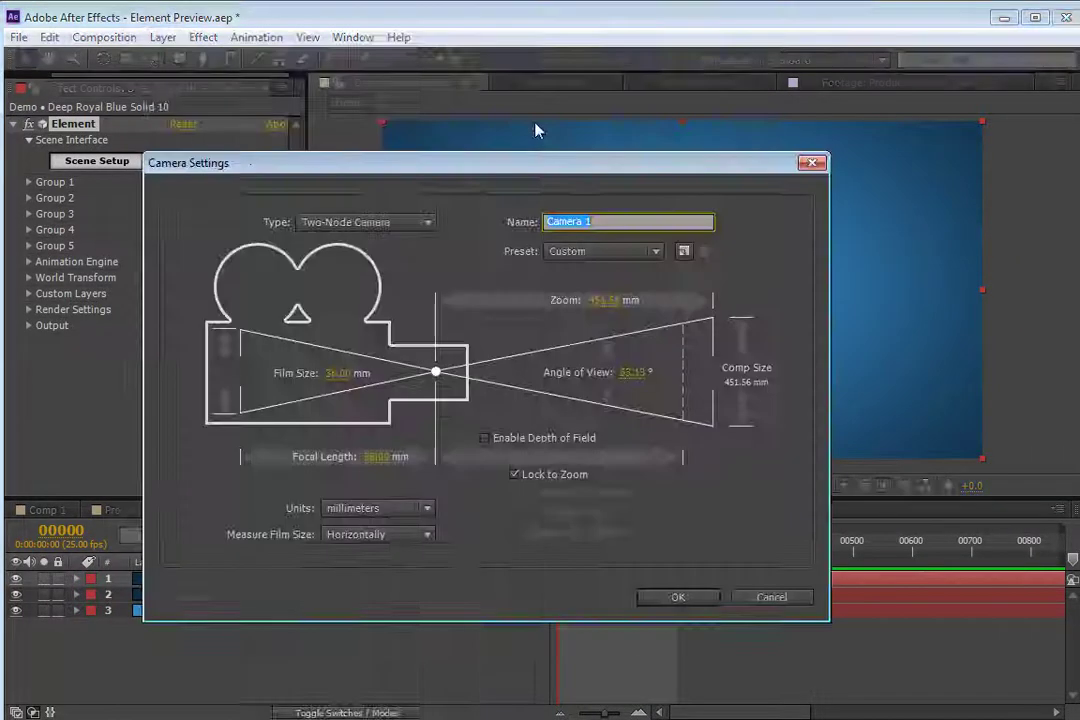
{"action": "left_click", "coordinate": [663, 596]}
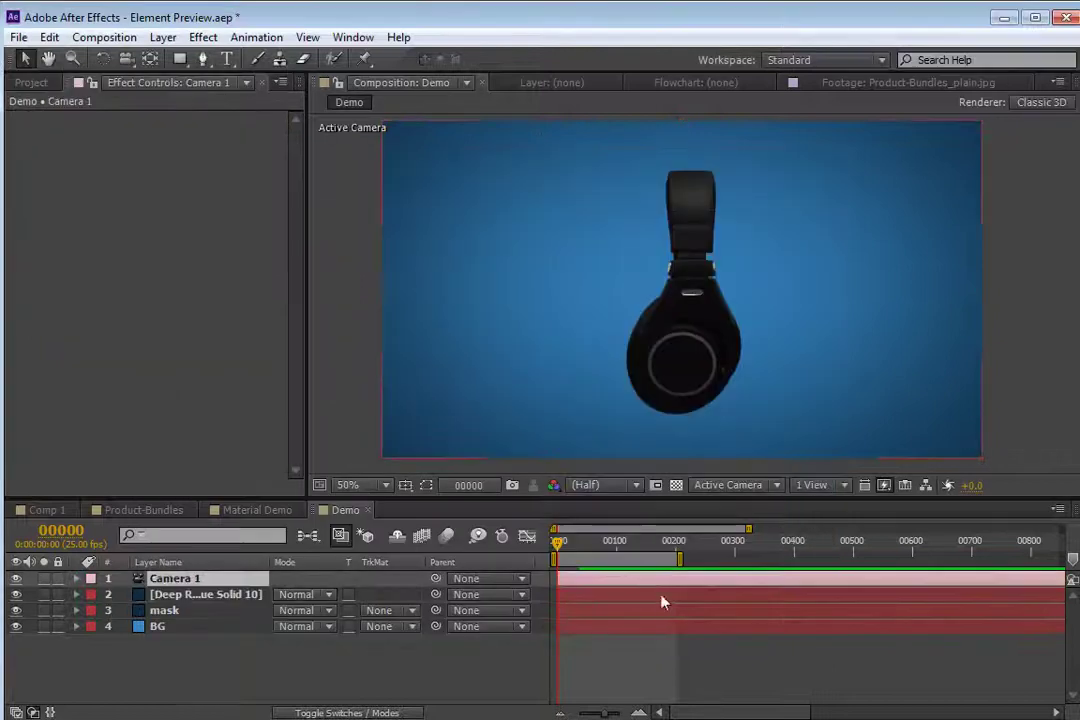
- Orbit the new camera around the headphones in the composition, ending on an angled front view
{"action": "left_click", "coordinate": [125, 58]}
{"action": "left_click_drag", "start_coordinate": [571, 357], "coordinate": [810, 376]}
{"action": "key", "text": "grave"}
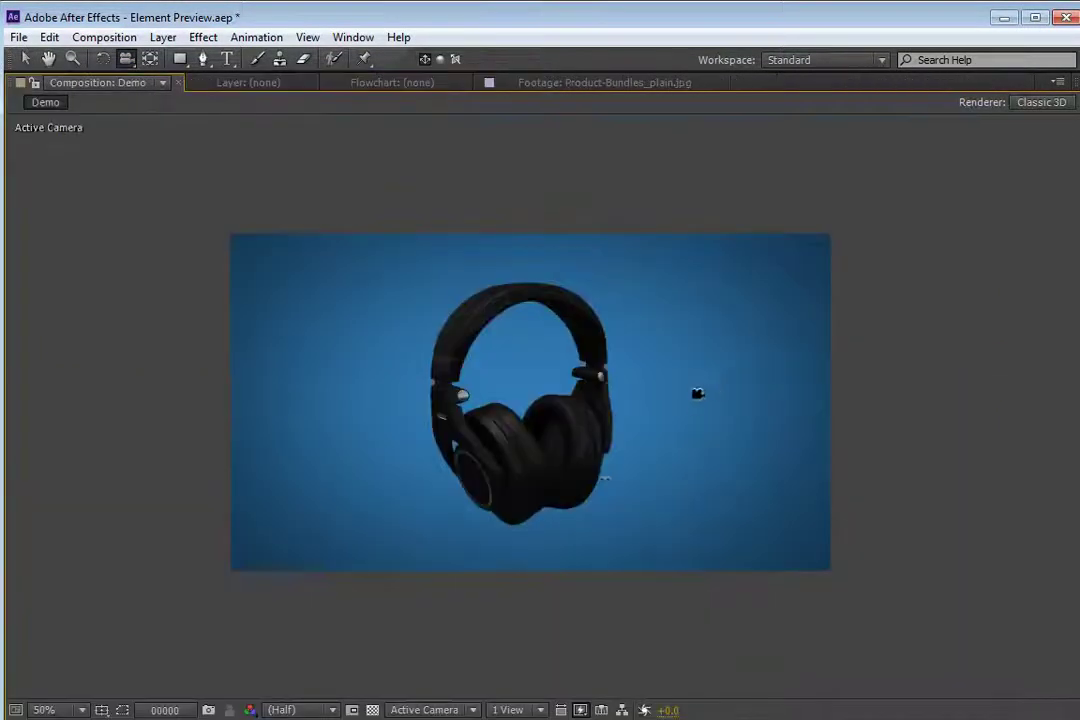
{"action": "scroll", "coordinate": [571, 470], "scroll_direction": "up", "scroll_amount": 2}
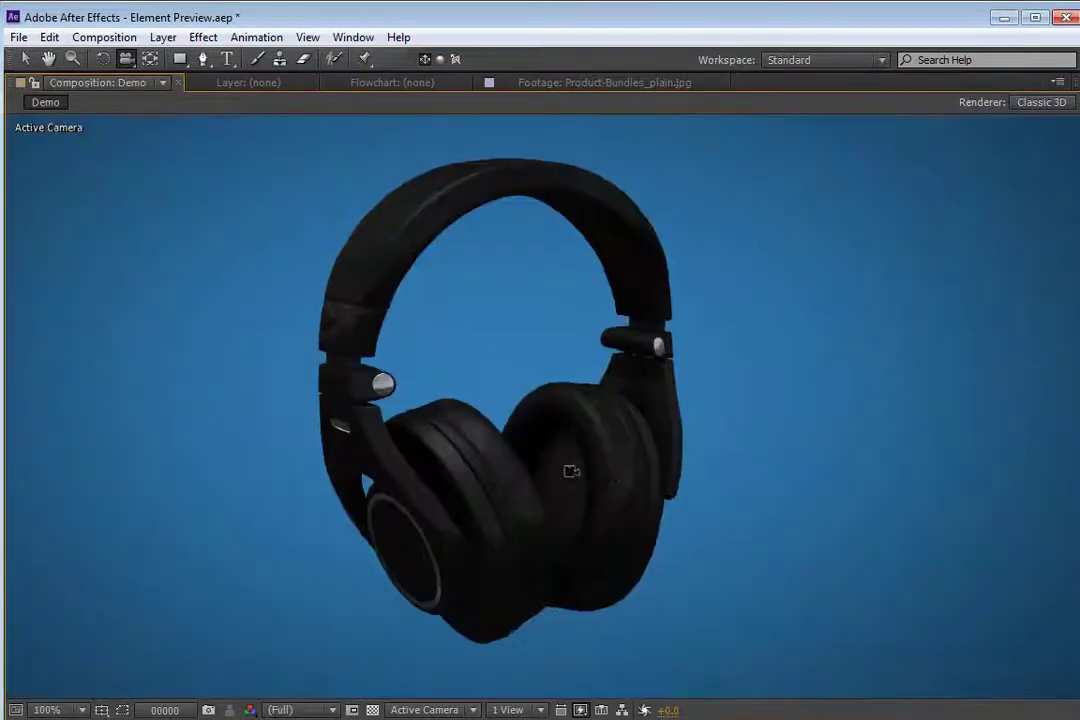
{"action": "left_click_drag", "start_coordinate": [641, 503], "coordinate": [430, 447]}
{"action": "left_click_drag", "start_coordinate": [264, 337], "coordinate": [408, 425]}
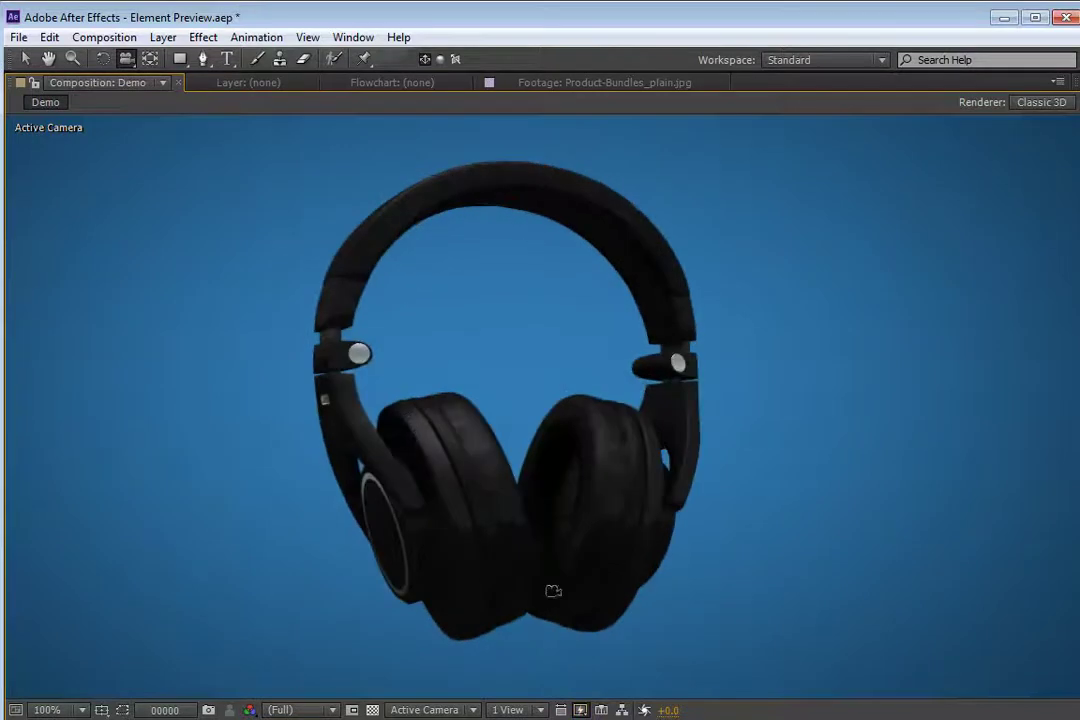
{"action": "left_click_drag", "start_coordinate": [341, 458], "coordinate": [285, 447]}
{"action": "left_click_drag", "start_coordinate": [598, 418], "coordinate": [715, 488]}
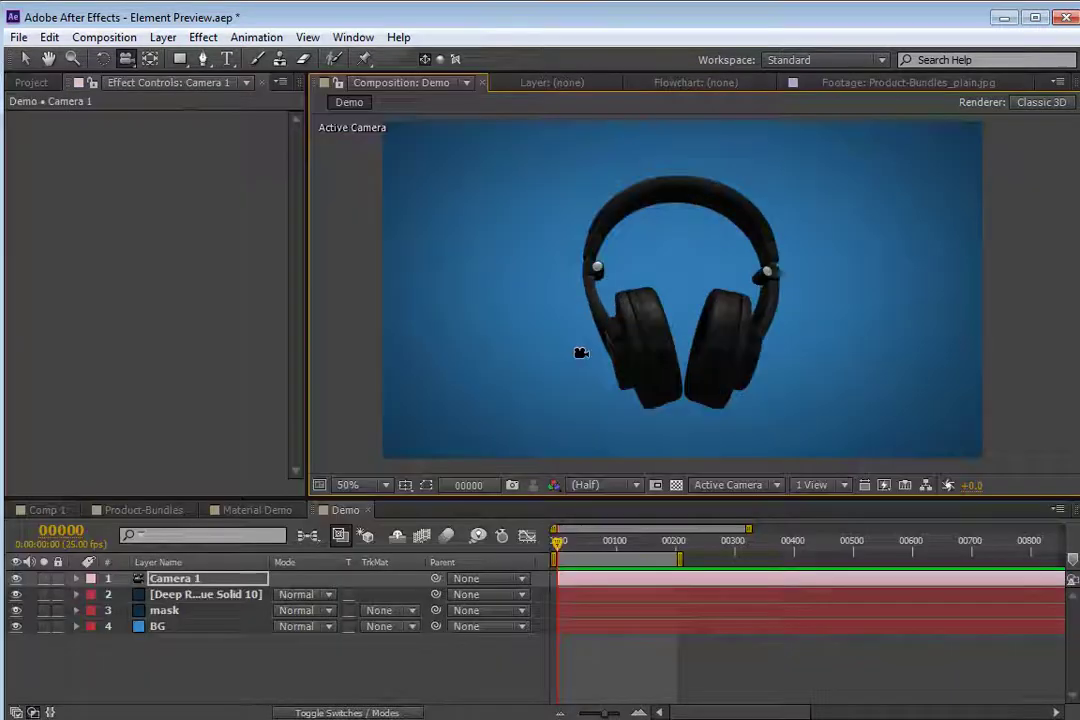
{"action": "left_click_drag", "start_coordinate": [581, 352], "coordinate": [491, 297]}
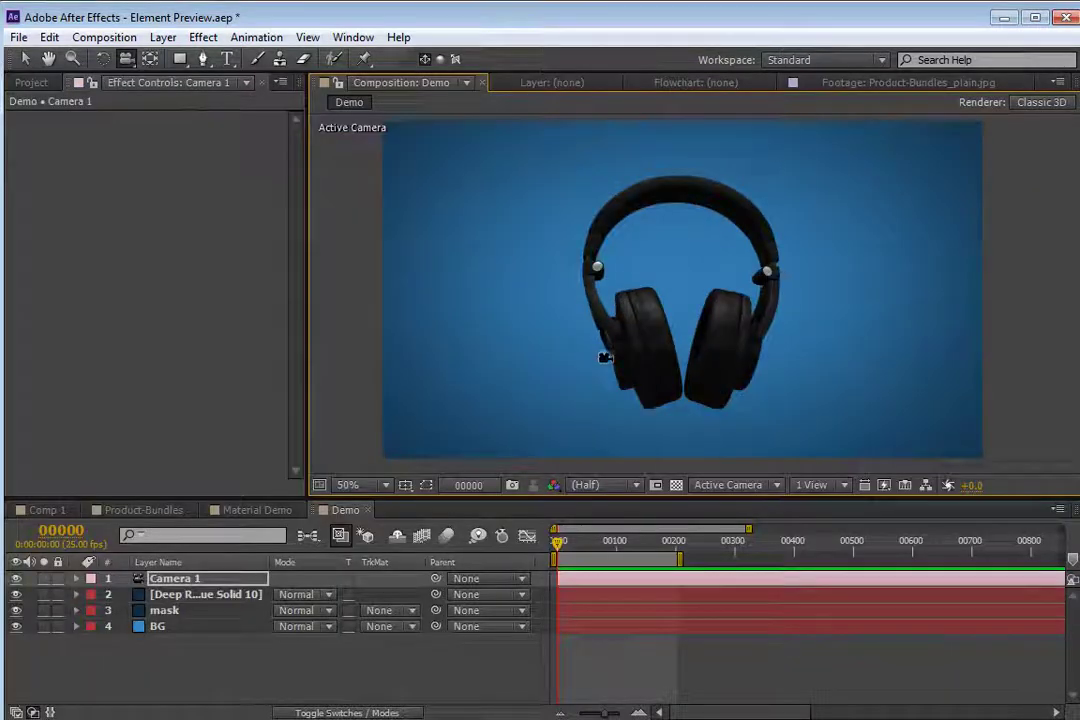
{"action": "left_click_drag", "start_coordinate": [588, 361], "coordinate": [633, 367]}
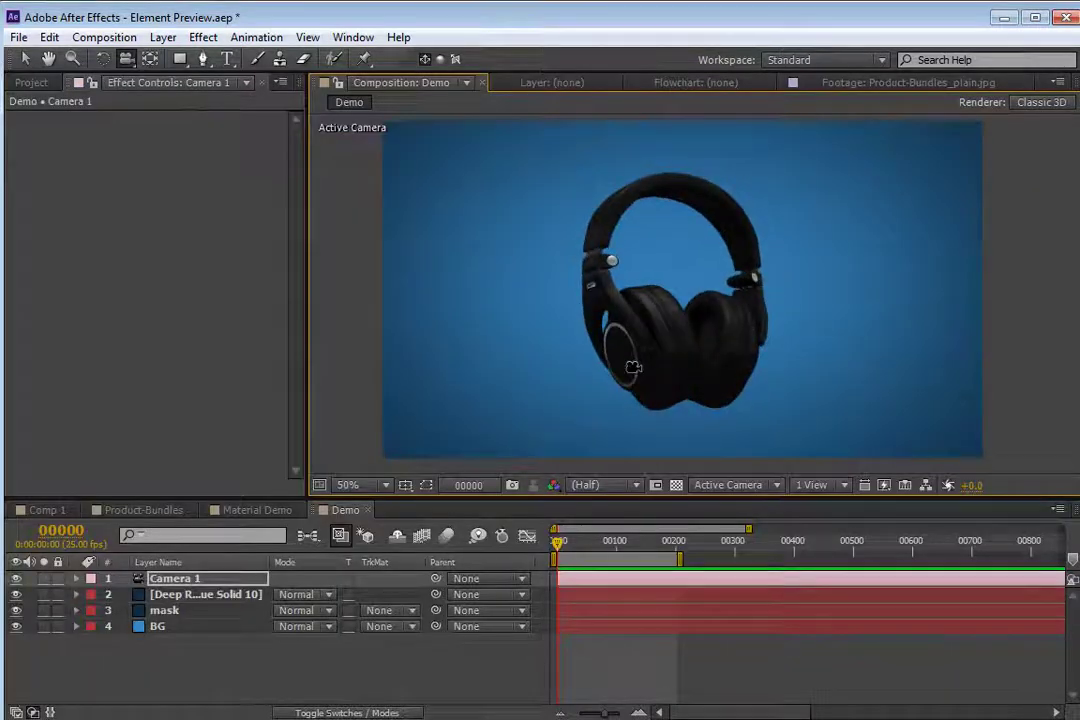
- Reopen Scene Setup from the Deep Royal Blue solid layer and set the preview lighting to Cinema
{"action": "left_click", "coordinate": [177, 595]}
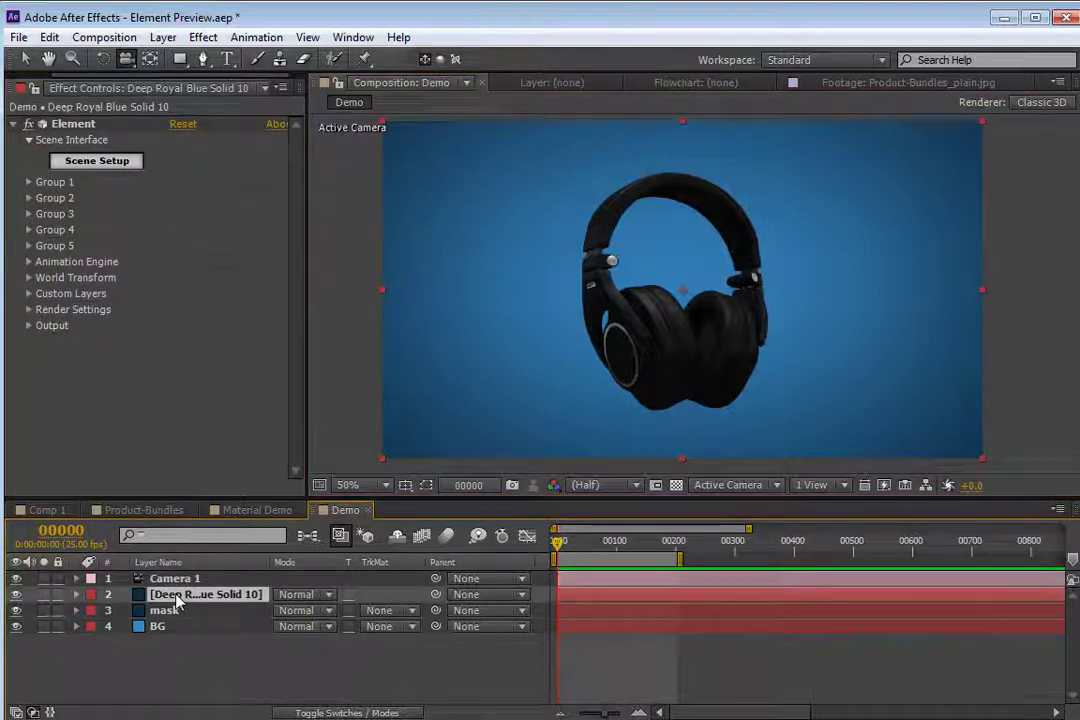
{"action": "left_click", "coordinate": [101, 164]}
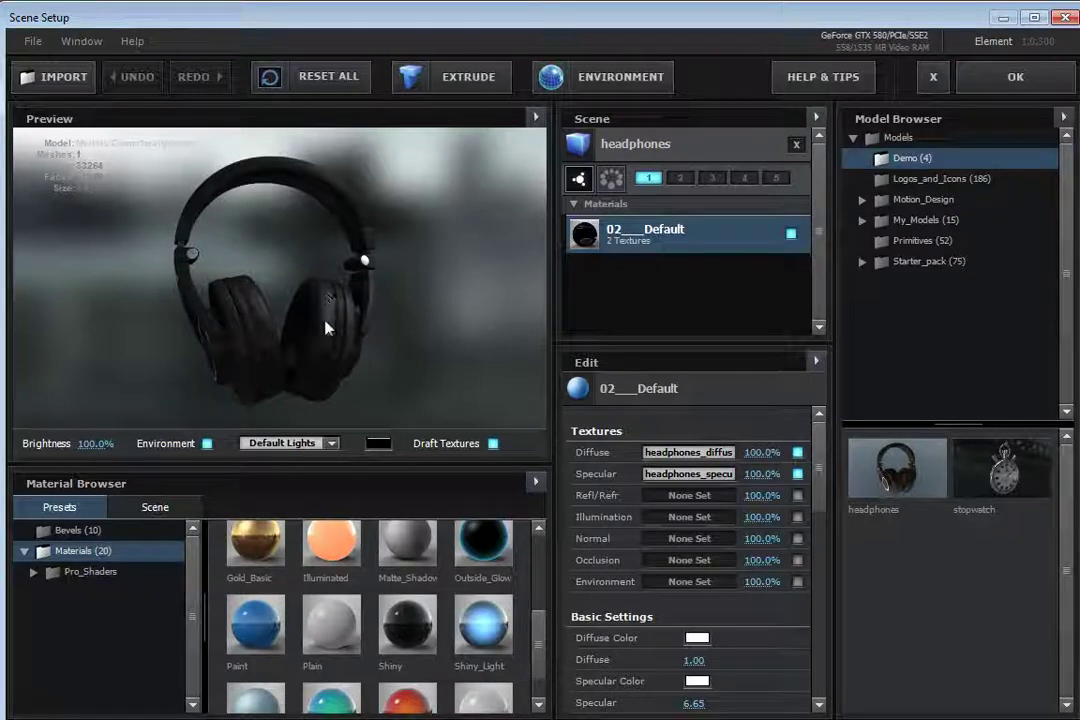
{"action": "left_click", "coordinate": [326, 444]}
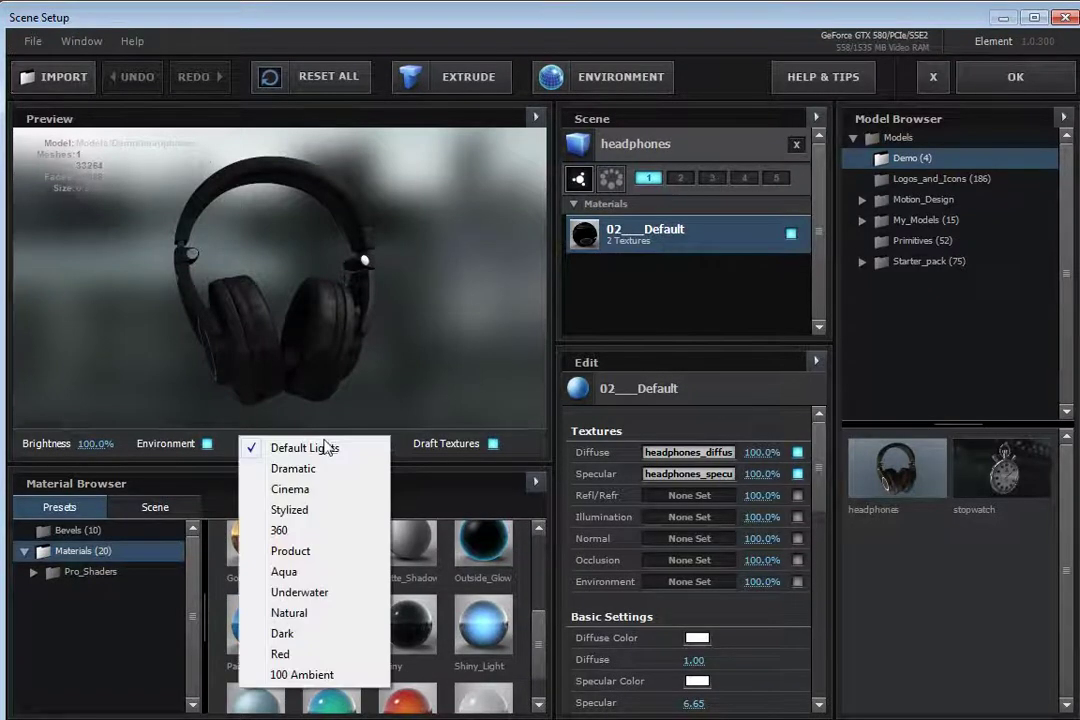
{"action": "left_click", "coordinate": [291, 489]}
{"action": "left_click_drag", "start_coordinate": [276, 337], "coordinate": [307, 342]}
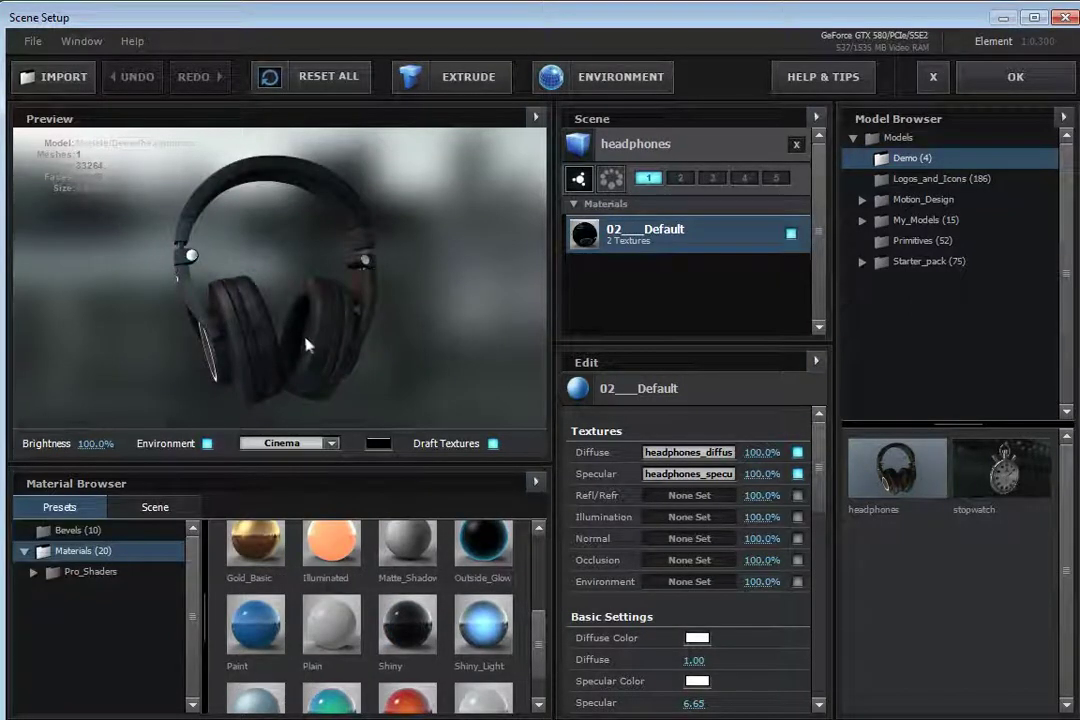
{"action": "left_click_drag", "start_coordinate": [307, 344], "coordinate": [257, 278]}
- Try the Product and Dramatic lighting presets on the headphones preview and return to Cinema
{"action": "left_click", "coordinate": [305, 443]}
{"action": "left_click", "coordinate": [290, 551]}
{"action": "left_click", "coordinate": [290, 443]}
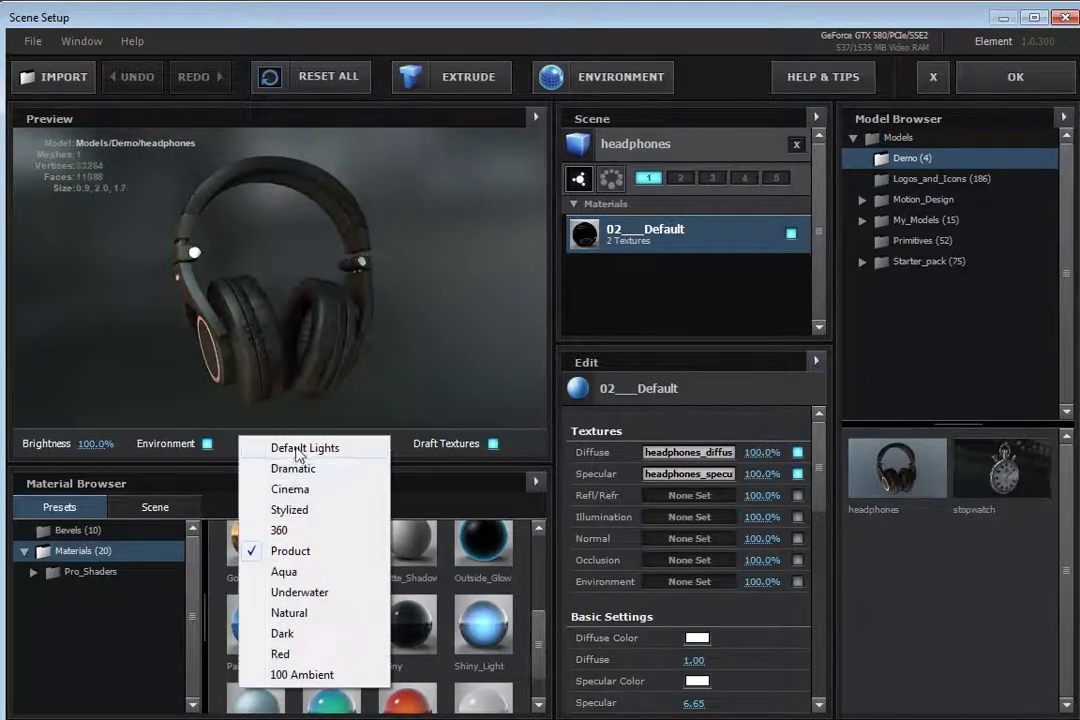
{"action": "left_click", "coordinate": [260, 400]}
{"action": "left_click", "coordinate": [297, 470]}
{"action": "left_click", "coordinate": [290, 443]}
{"action": "left_click", "coordinate": [290, 488]}
{"action": "left_click_drag", "start_coordinate": [285, 425], "coordinate": [245, 412]}
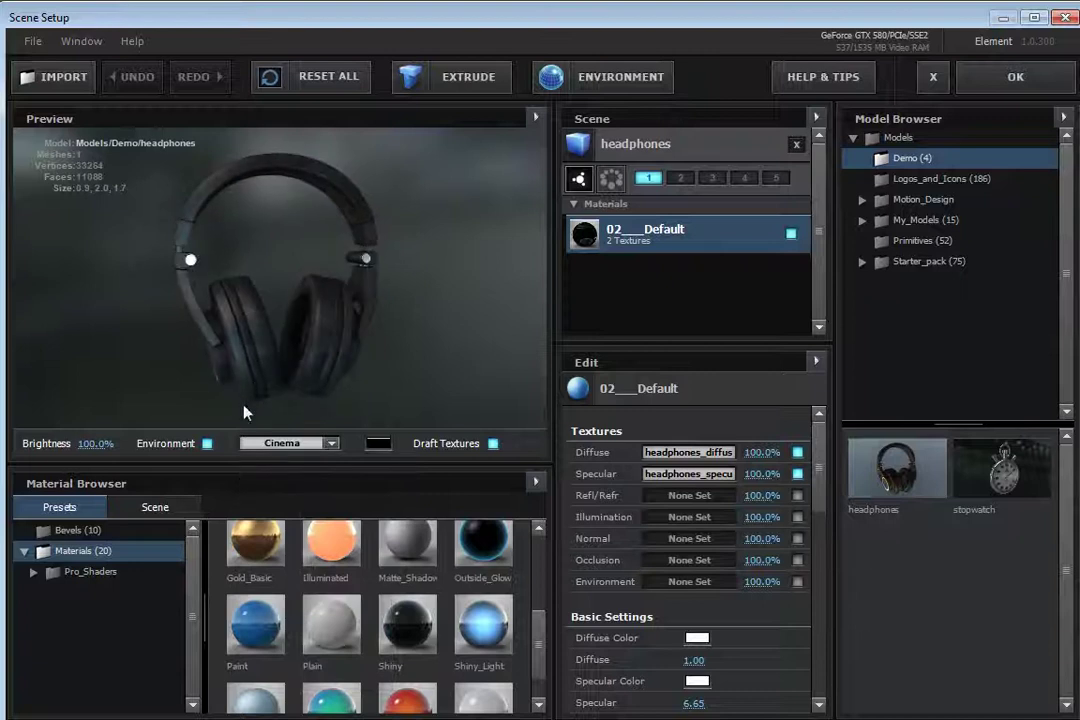
- Turn off the environment and draft textures in the preview and inspect the headphones' LEFT label up close
{"action": "left_click", "coordinate": [207, 443]}
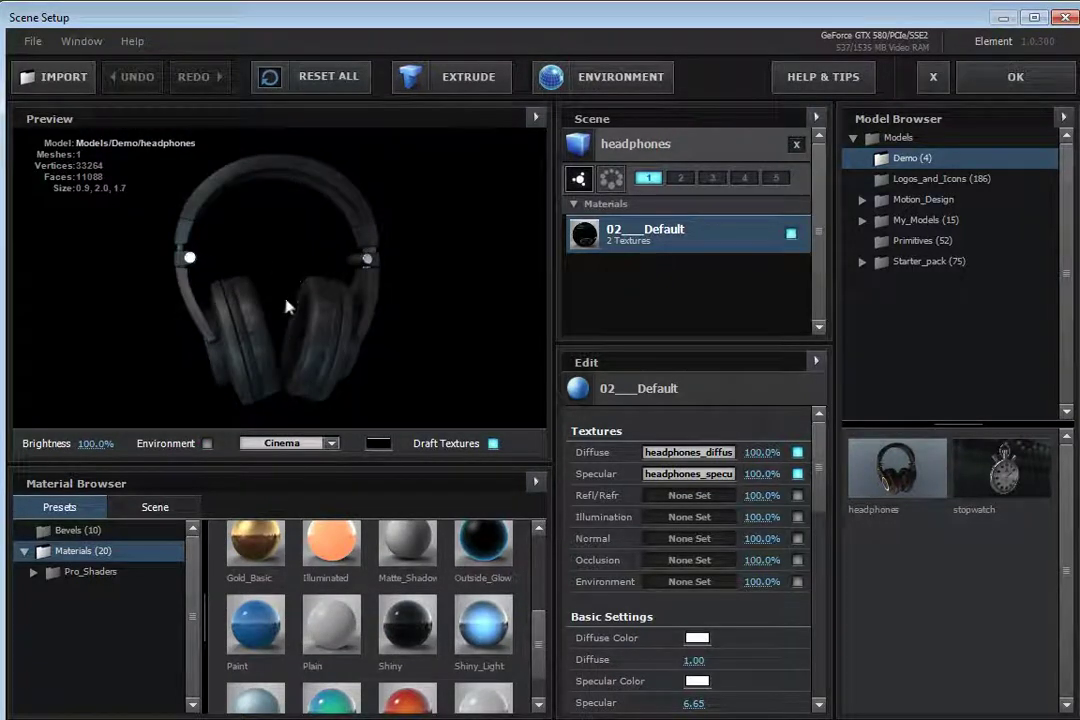
{"action": "scroll", "coordinate": [258, 340], "scroll_direction": "up", "scroll_amount": 5}
{"action": "scroll", "coordinate": [258, 341], "scroll_direction": "down", "scroll_amount": 3}
{"action": "left_click_drag", "start_coordinate": [229, 359], "coordinate": [300, 342]}
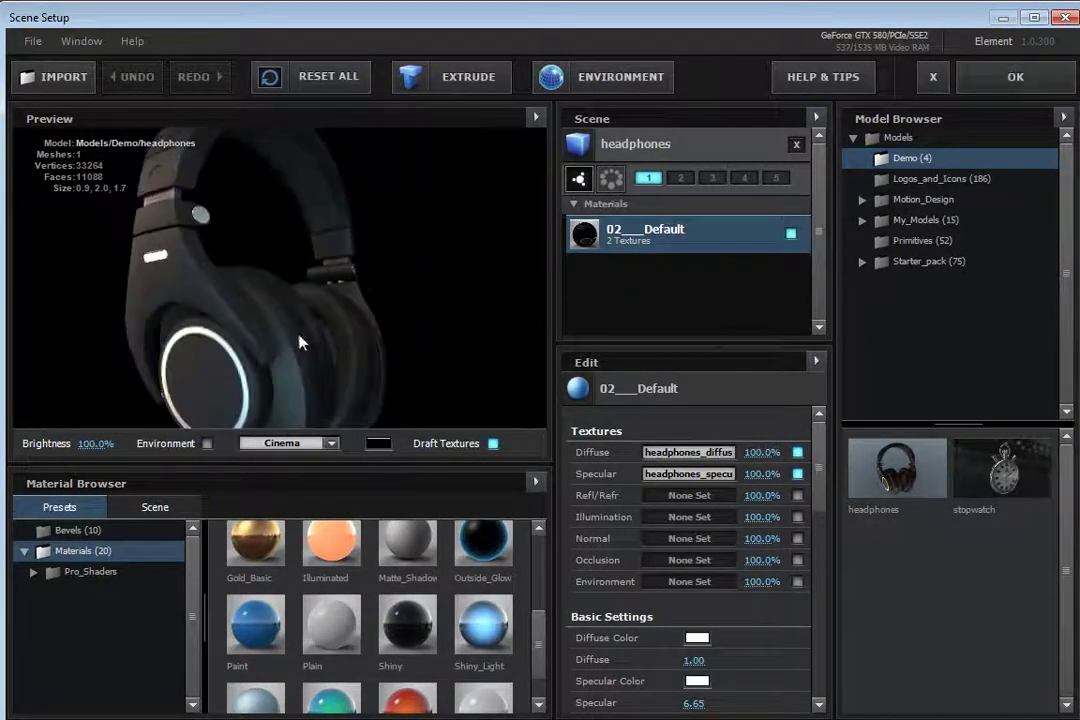
{"action": "left_click_drag", "start_coordinate": [230, 300], "coordinate": [180, 289]}
{"action": "scroll", "coordinate": [265, 316], "scroll_direction": "up", "scroll_amount": 6}
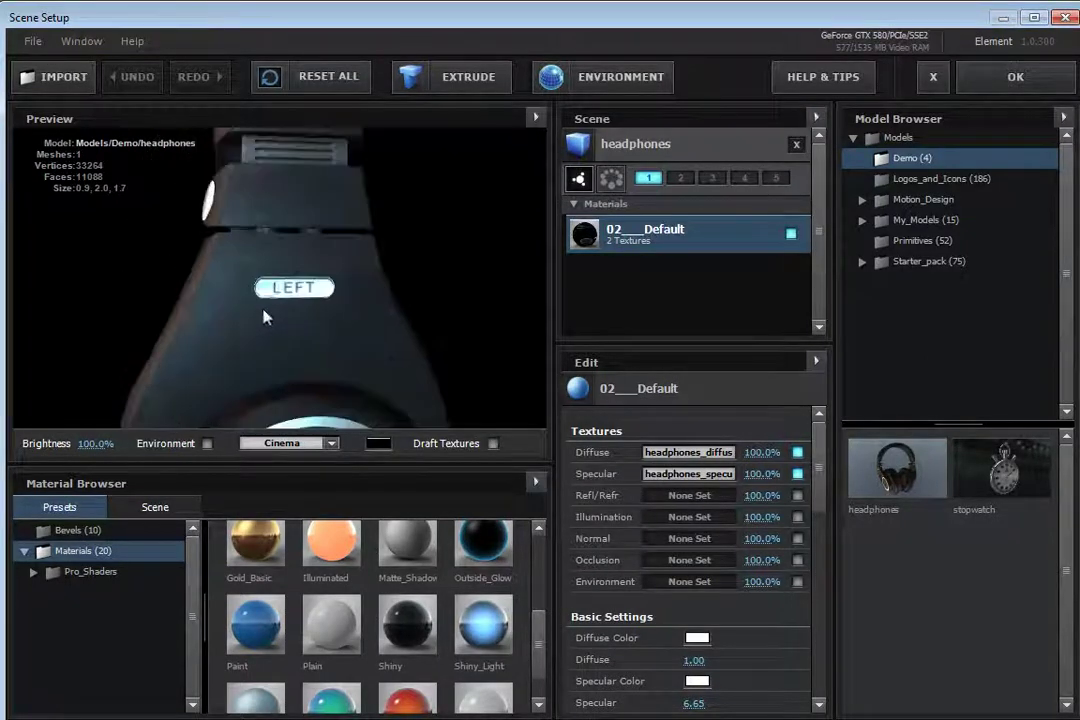
{"action": "scroll", "coordinate": [265, 316], "scroll_direction": "down", "scroll_amount": 3}
{"action": "scroll", "coordinate": [410, 377], "scroll_direction": "up", "scroll_amount": 2}
{"action": "scroll", "coordinate": [238, 333], "scroll_direction": "down", "scroll_amount": 4}
{"action": "left_click_drag", "start_coordinate": [238, 333], "coordinate": [265, 309]}
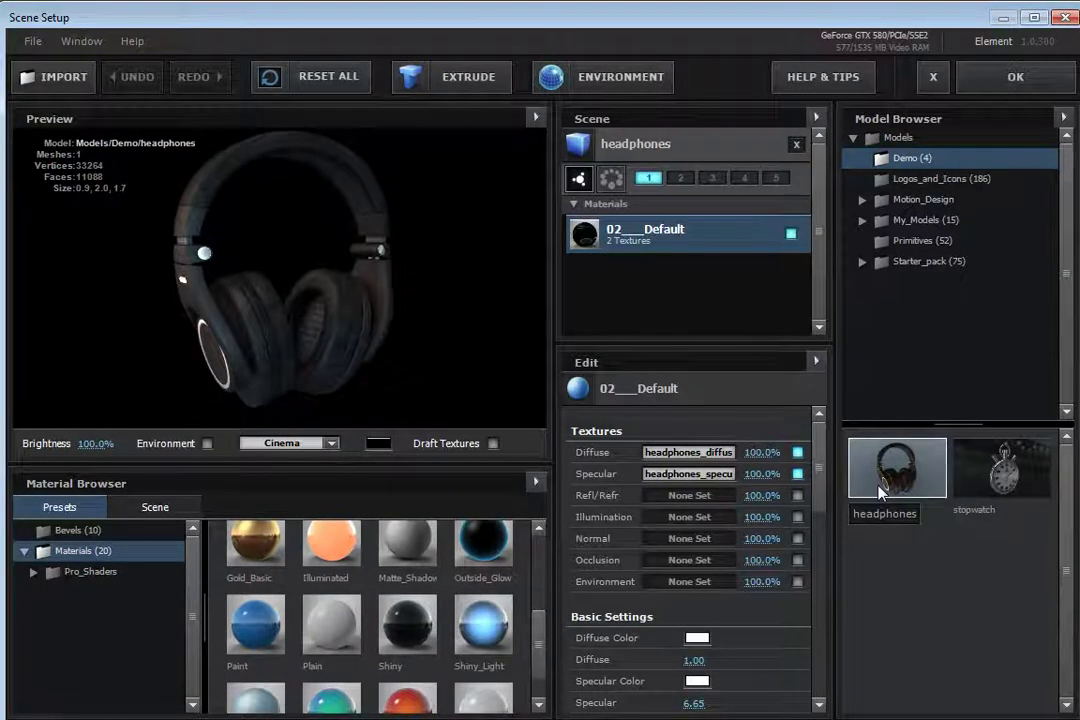
- Import headphones.obj from the Demo folder into the scene and reset the preview's view
{"action": "left_click", "coordinate": [58, 79]}
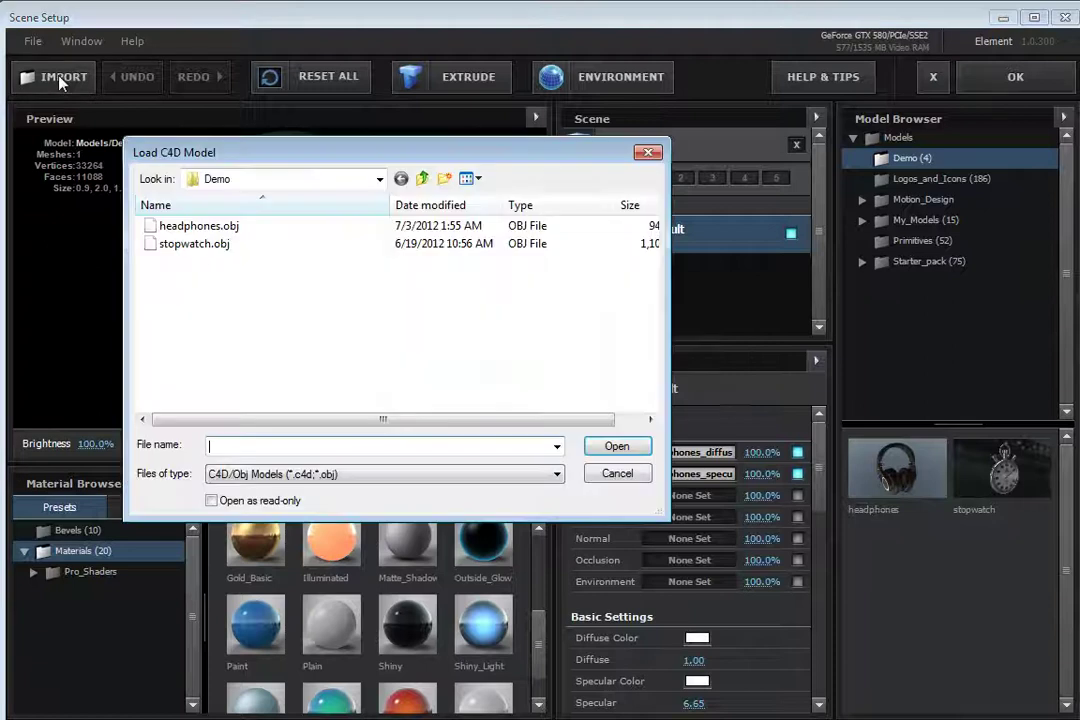
{"action": "double_click", "coordinate": [191, 230]}
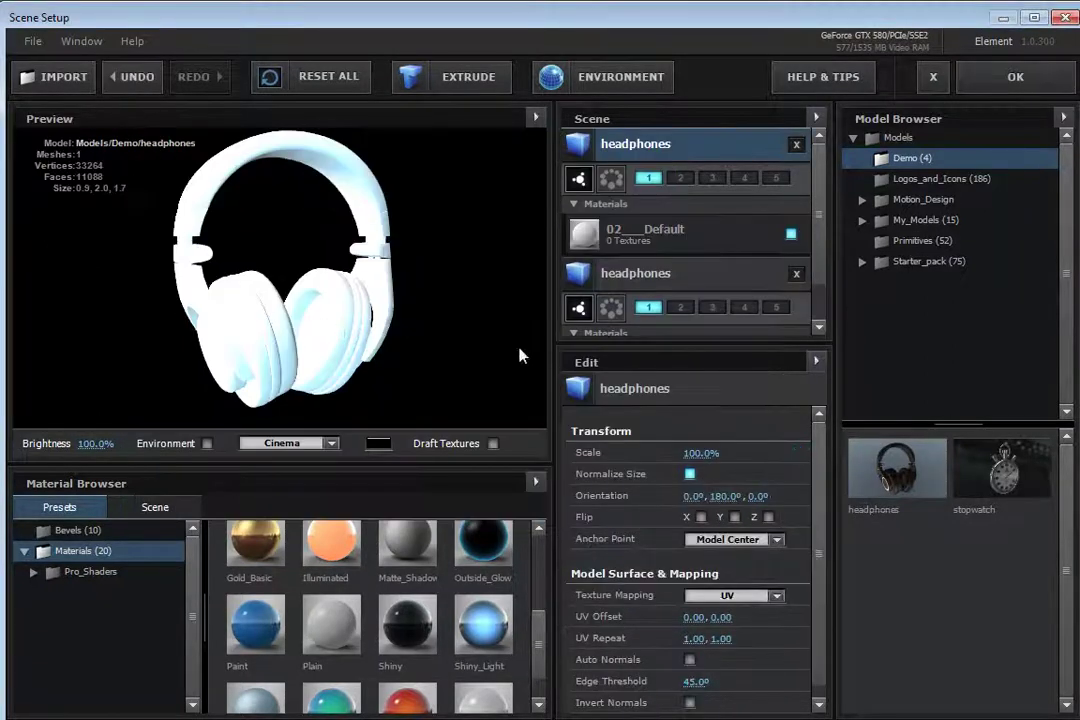
{"action": "left_click", "coordinate": [536, 118]}
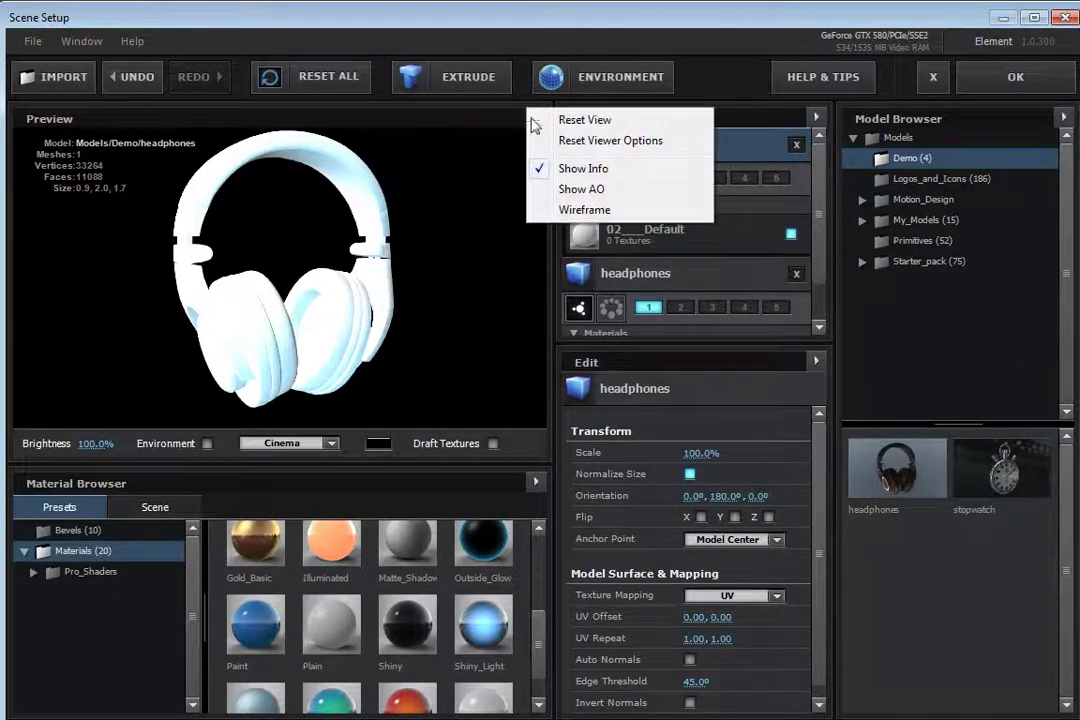
{"action": "left_click", "coordinate": [625, 119]}
{"action": "left_click_drag", "start_coordinate": [265, 325], "coordinate": [175, 280]}
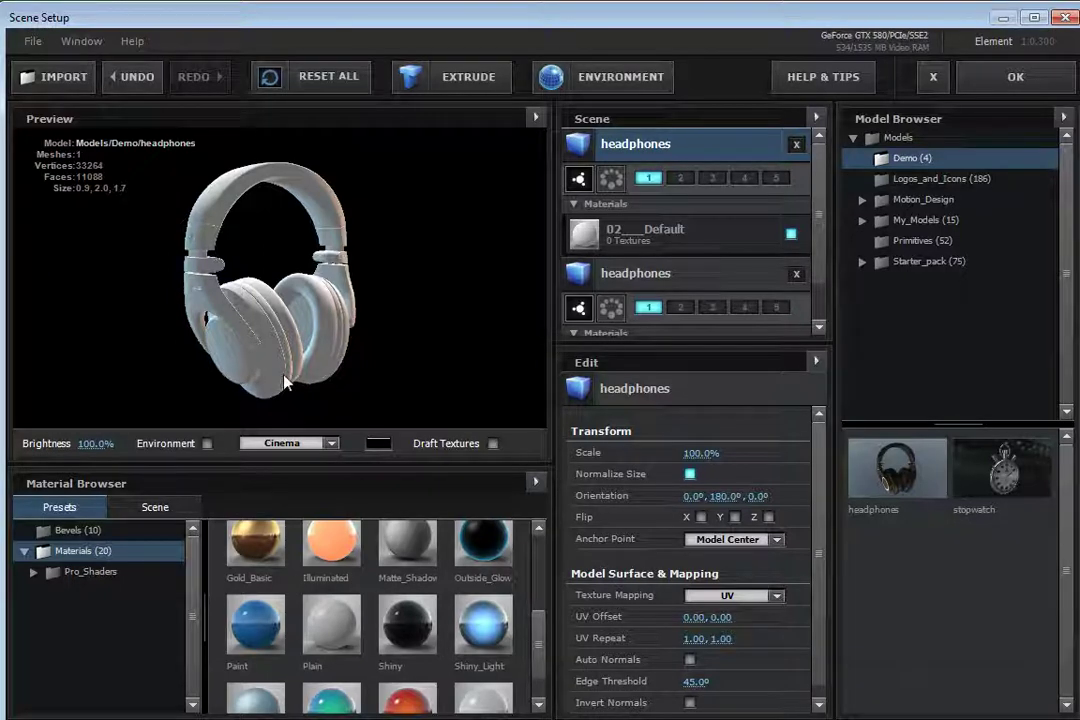
- Load headphones_diffuse.jpg from the Demo folder as the Diffuse texture of the imported model's 02___Default material
{"action": "left_click", "coordinate": [655, 234]}
{"action": "key", "text": "alt+Tab"}
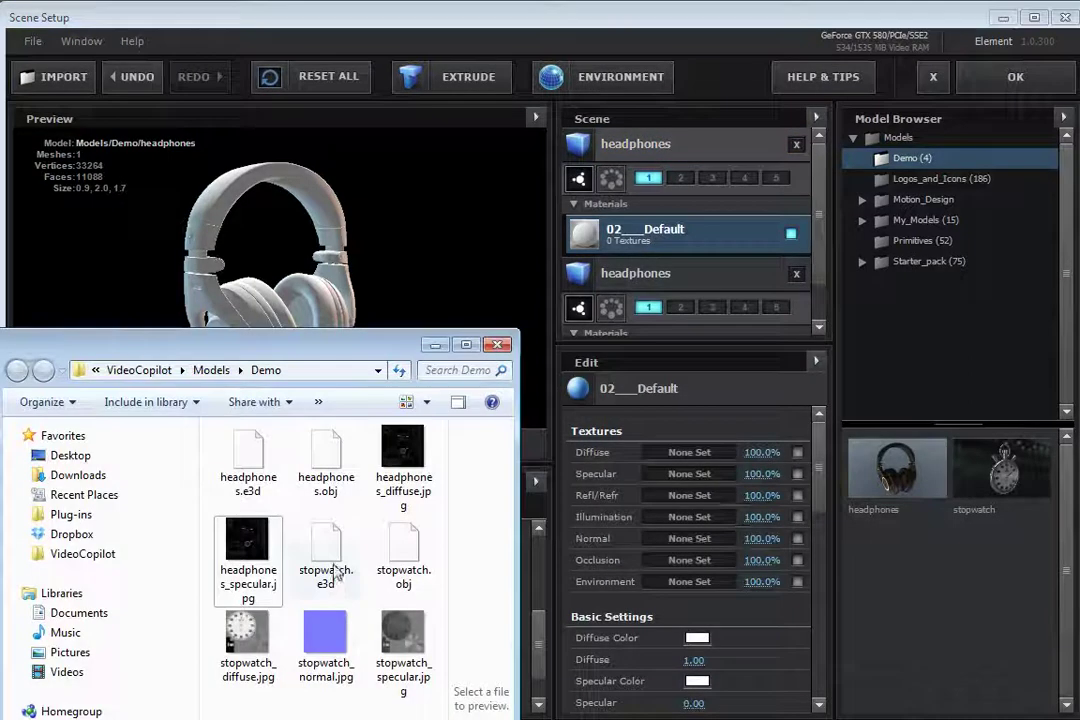
{"action": "left_click_drag", "start_coordinate": [397, 458], "coordinate": [688, 455]}
{"action": "left_click_drag", "start_coordinate": [372, 343], "coordinate": [369, 451]}
{"action": "left_click_drag", "start_coordinate": [365, 405], "coordinate": [350, 330]}
- Load headphones_specular.jpg as the material's Specular texture and set the preview brightness to 394%
{"action": "key", "text": "alt+Tab"}
{"action": "left_click", "coordinate": [252, 636]}
{"action": "left_click_drag", "start_coordinate": [252, 636], "coordinate": [688, 474]}
{"action": "left_click", "coordinate": [305, 305]}
{"action": "left_click_drag", "start_coordinate": [305, 305], "coordinate": [280, 302]}
- Set the 02___Default material's reflection intensity to 261% and its Specular value to 4.05
{"action": "scroll", "coordinate": [697, 600], "scroll_direction": "down", "scroll_amount": 5}
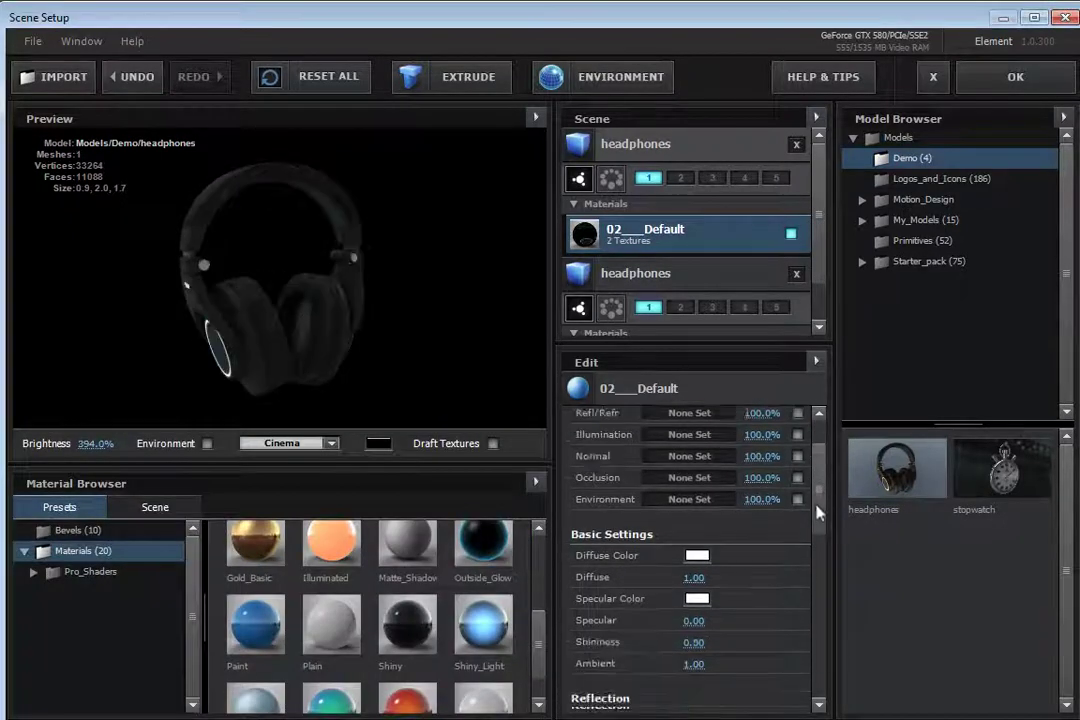
{"action": "left_click_drag", "start_coordinate": [698, 676], "coordinate": [906, 636]}
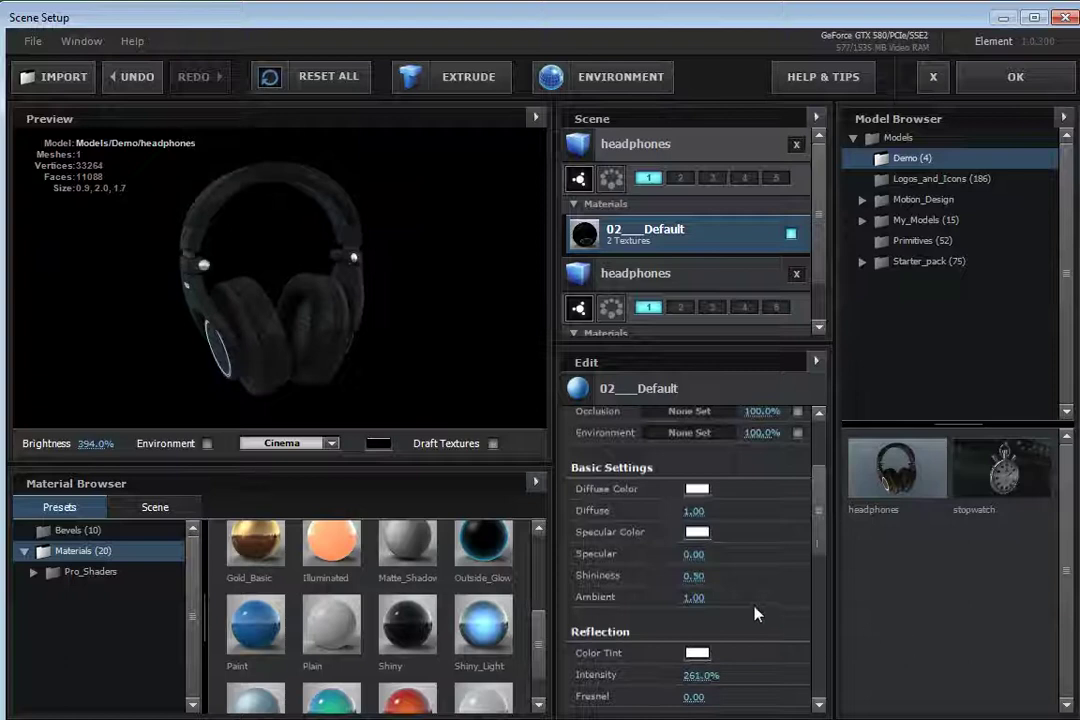
{"action": "left_click_drag", "start_coordinate": [715, 554], "coordinate": [923, 549]}
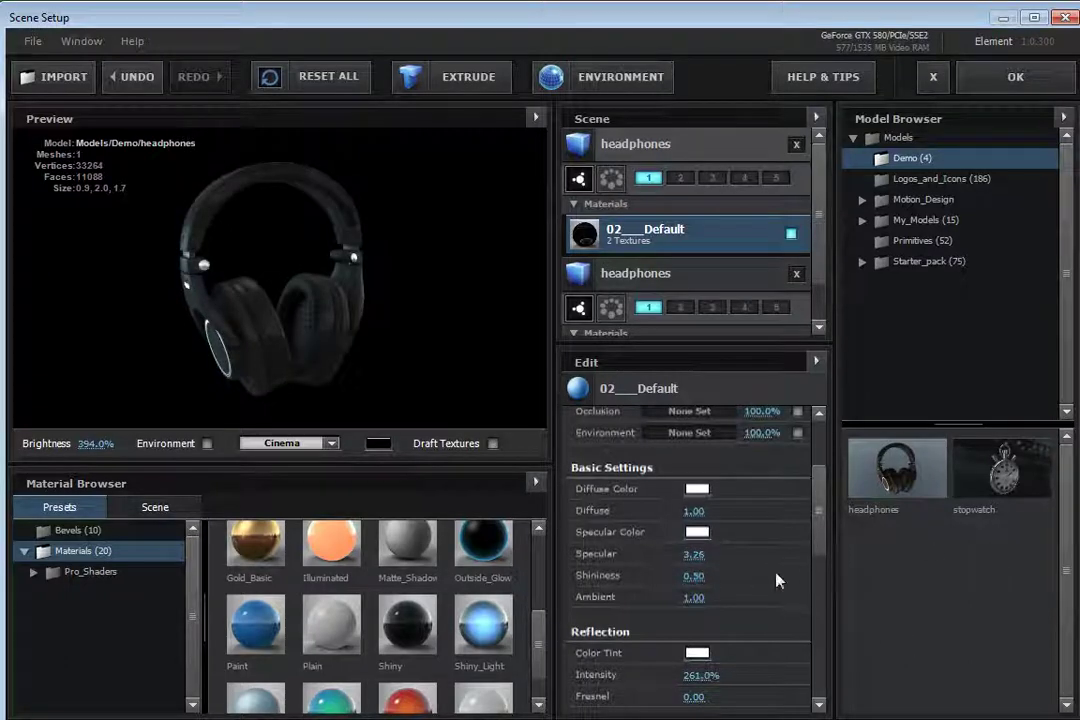
{"action": "left_click_drag", "start_coordinate": [697, 551], "coordinate": [750, 551]}
{"action": "left_click_drag", "start_coordinate": [342, 309], "coordinate": [256, 307]}
{"action": "left_click_drag", "start_coordinate": [369, 240], "coordinate": [197, 385]}
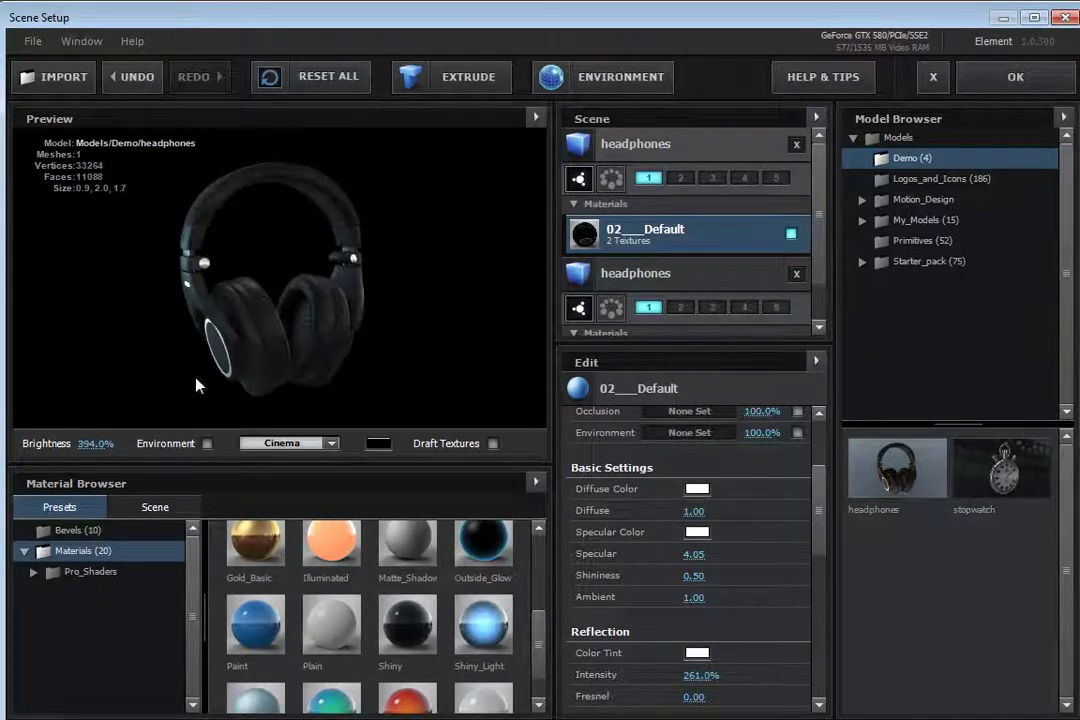
- Show the environment in the preview again and rotate the enlarged headphones to a side view
{"action": "left_click", "coordinate": [207, 451]}
{"action": "scroll", "coordinate": [241, 320], "scroll_direction": "up", "scroll_amount": 5}
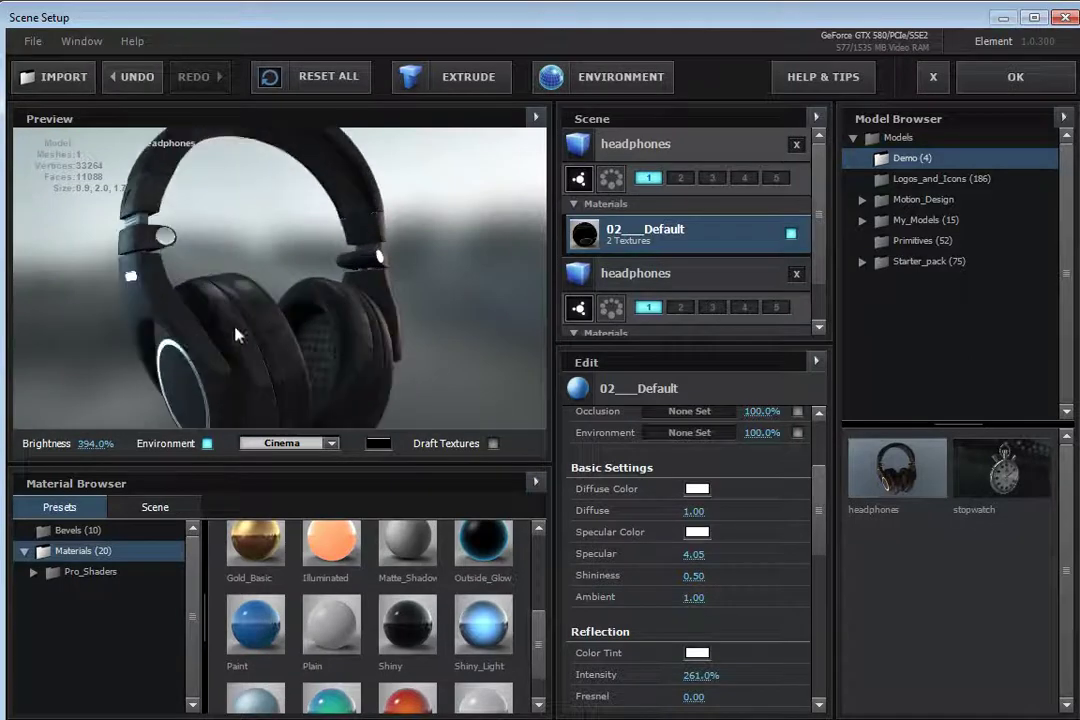
{"action": "left_click_drag", "start_coordinate": [253, 326], "coordinate": [295, 307]}
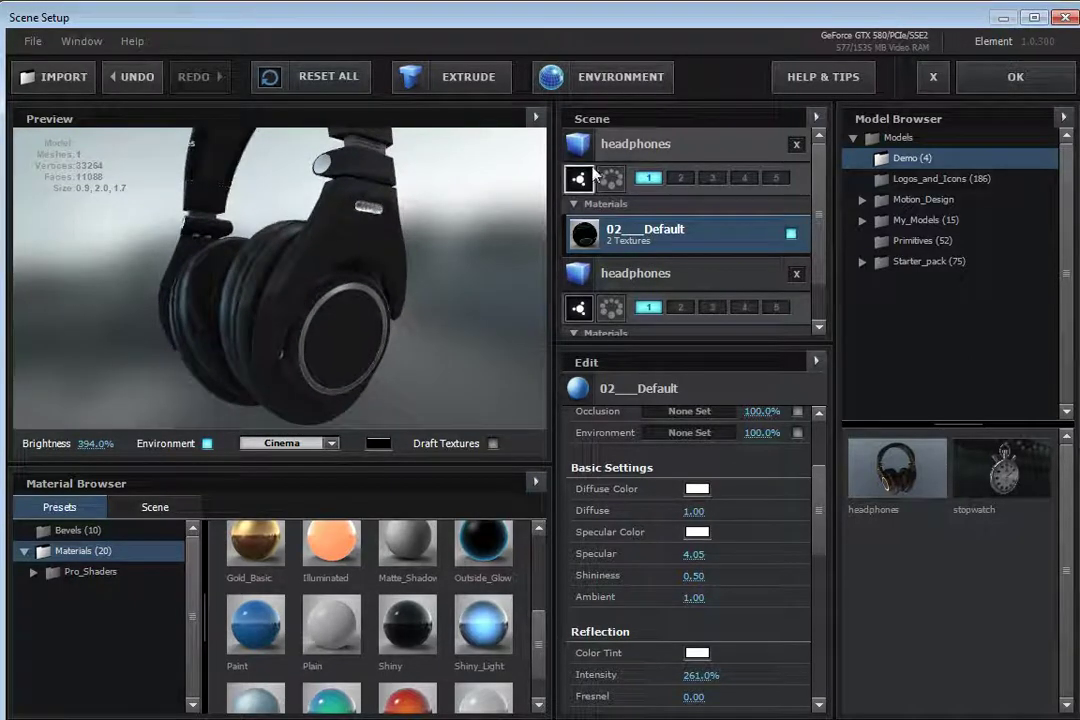
- Save the imported headphones as a model preset named "headphones Logo" in the Demo folder
{"action": "left_click", "coordinate": [635, 145]}
{"action": "right_click", "coordinate": [635, 147]}
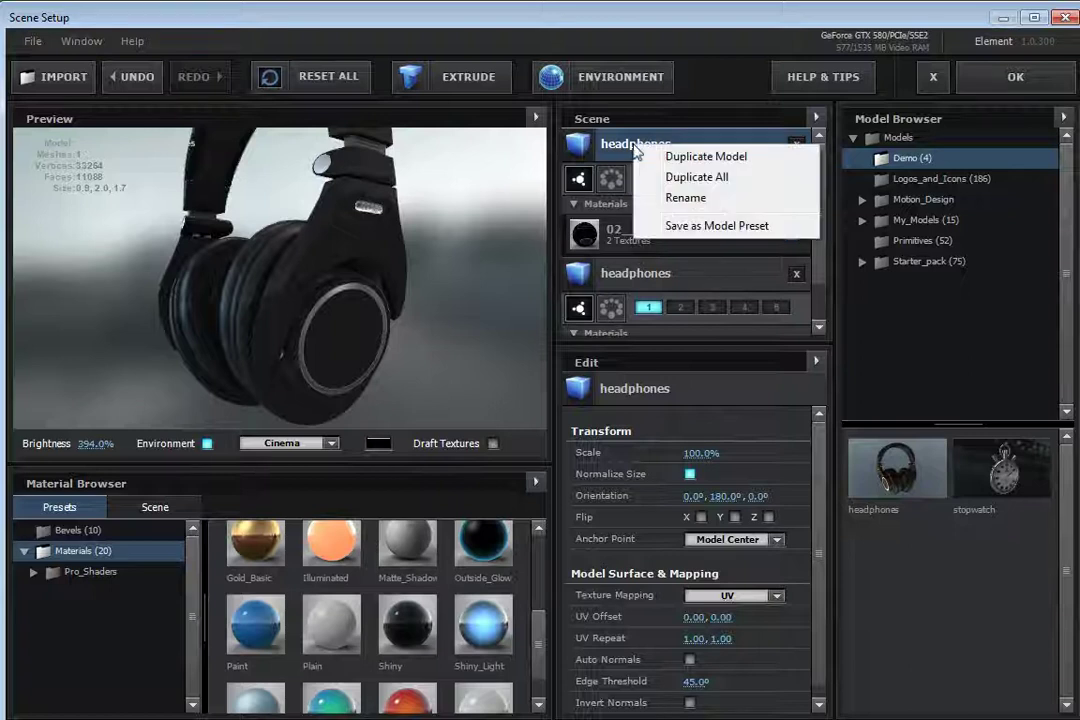
{"action": "left_click", "coordinate": [716, 226]}
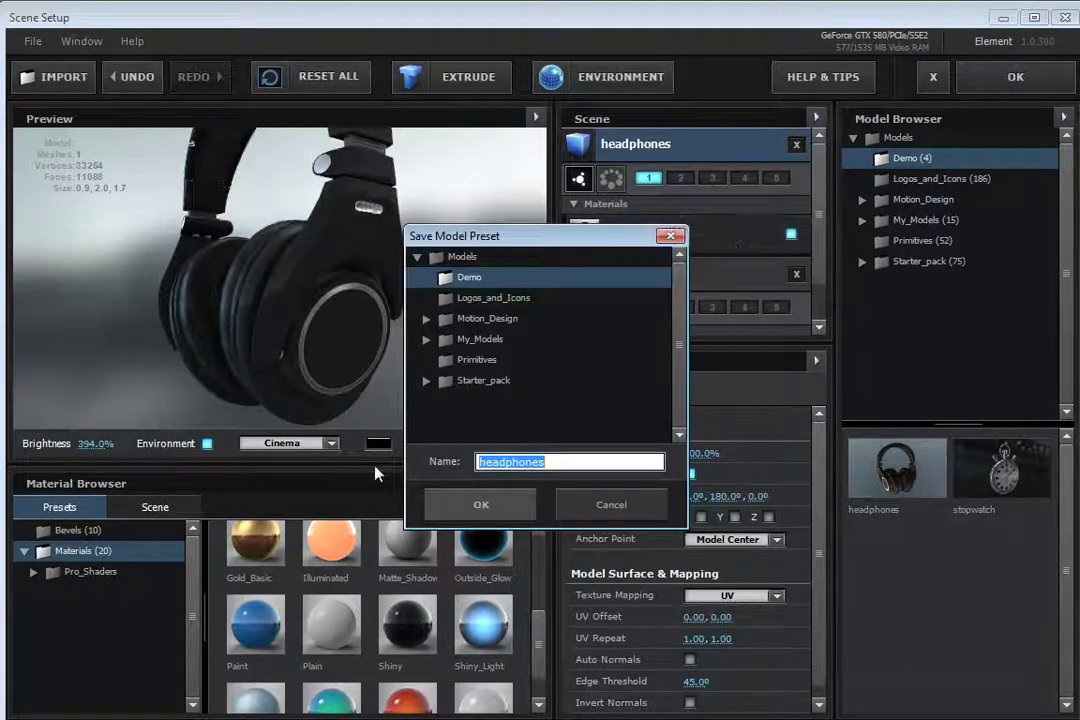
{"action": "left_click", "coordinate": [557, 466]}
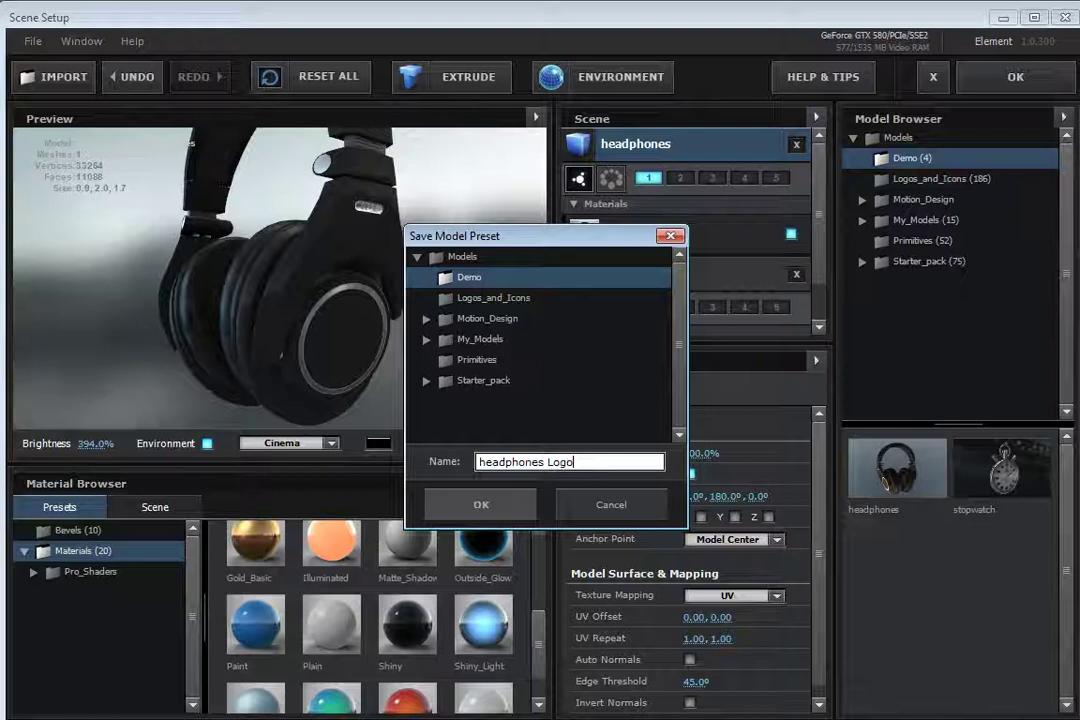
{"action": "type", "text": "Logo"}
{"action": "left_click", "coordinate": [470, 504]}
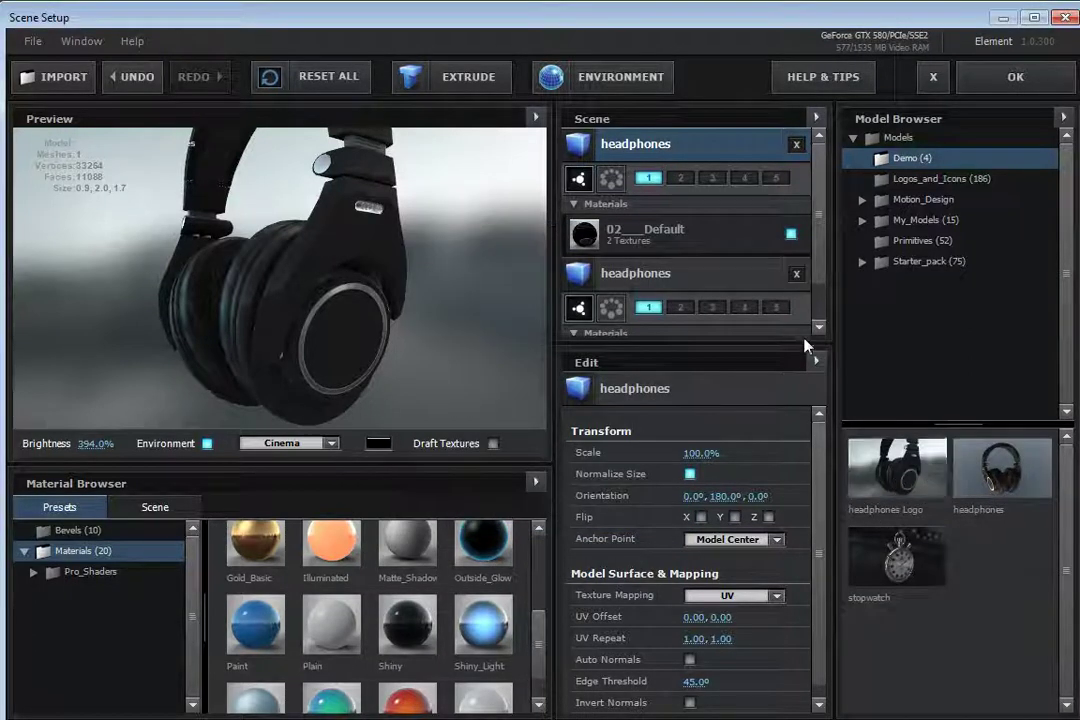
- Delete both headphones models from the scene and add the headphones Logo preset instead
{"action": "left_click", "coordinate": [796, 144]}
{"action": "left_click", "coordinate": [796, 144]}
{"action": "left_click", "coordinate": [848, 482]}
{"action": "left_click_drag", "start_coordinate": [325, 291], "coordinate": [250, 312]}
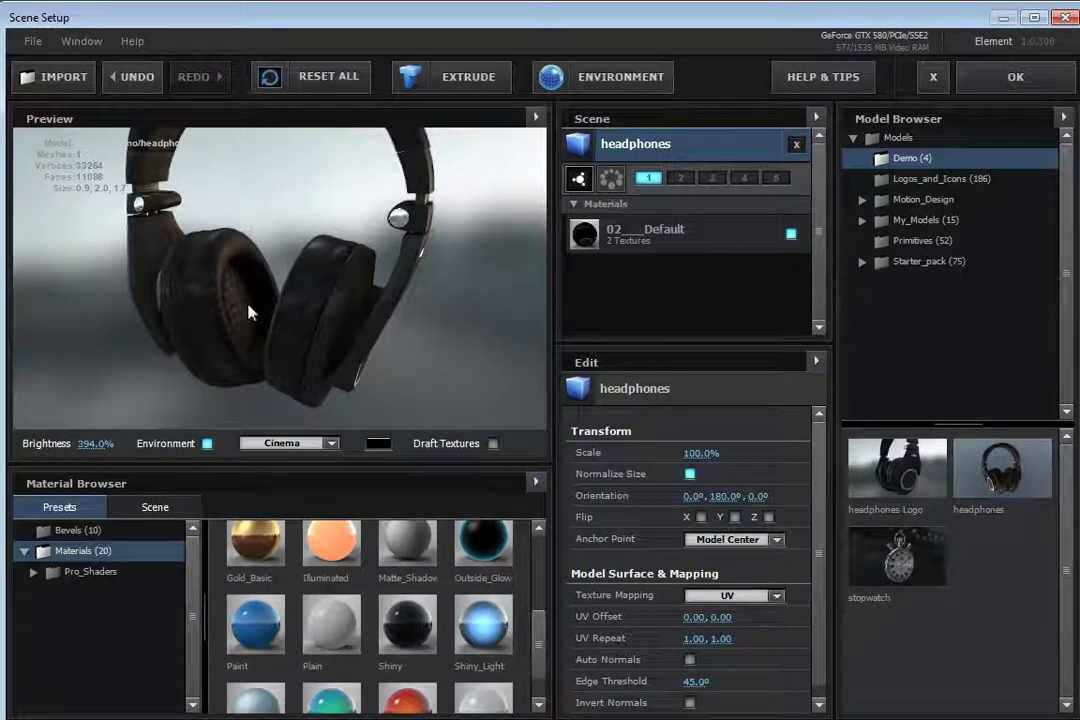
- Replace the model in the scene with the headphones preset, apply the scene, and orbit the composition camera around the headphones
{"action": "left_click", "coordinate": [796, 144]}
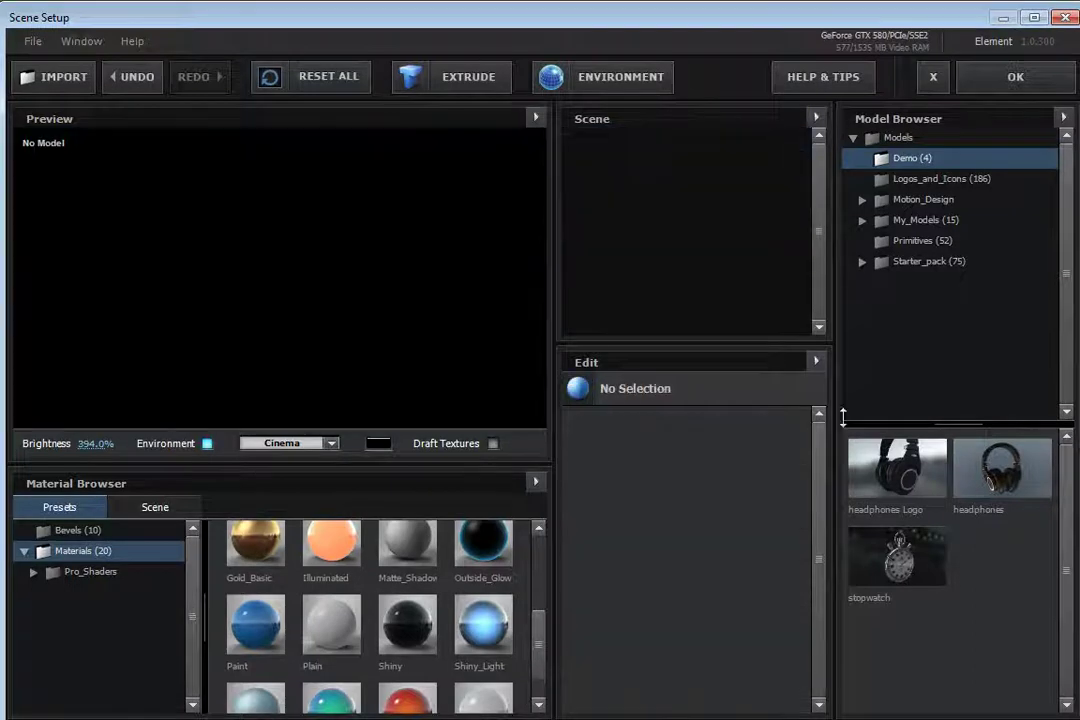
{"action": "left_click", "coordinate": [1002, 467]}
{"action": "left_click_drag", "start_coordinate": [411, 322], "coordinate": [346, 326]}
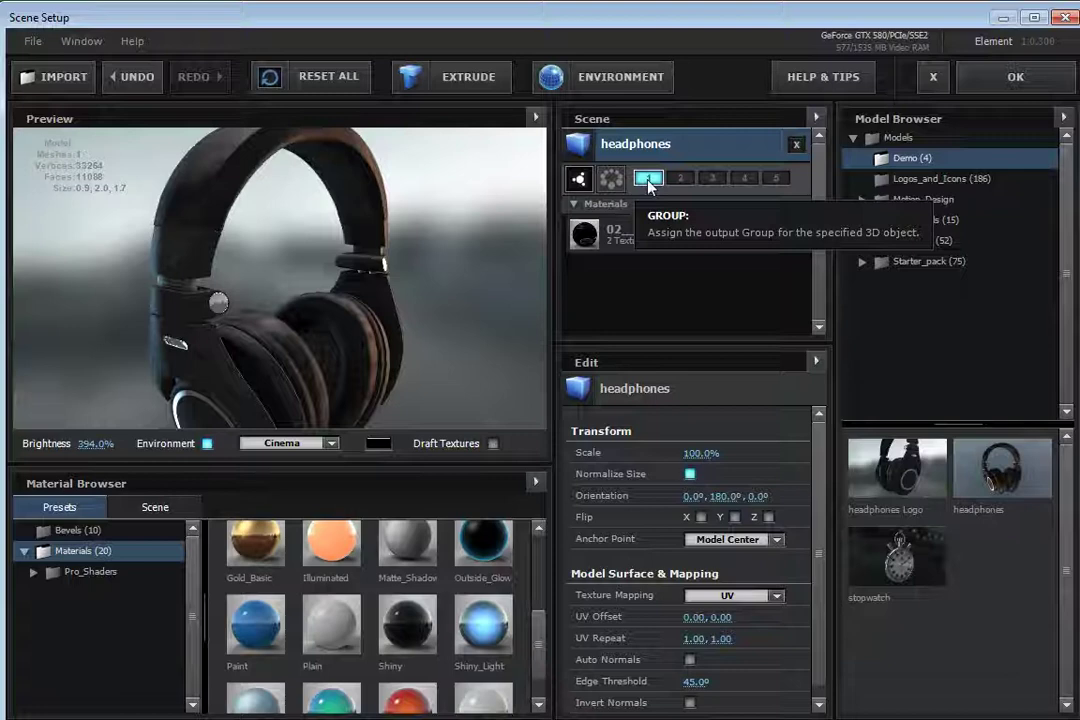
{"action": "left_click", "coordinate": [1015, 76]}
{"action": "left_click_drag", "start_coordinate": [619, 306], "coordinate": [683, 331]}
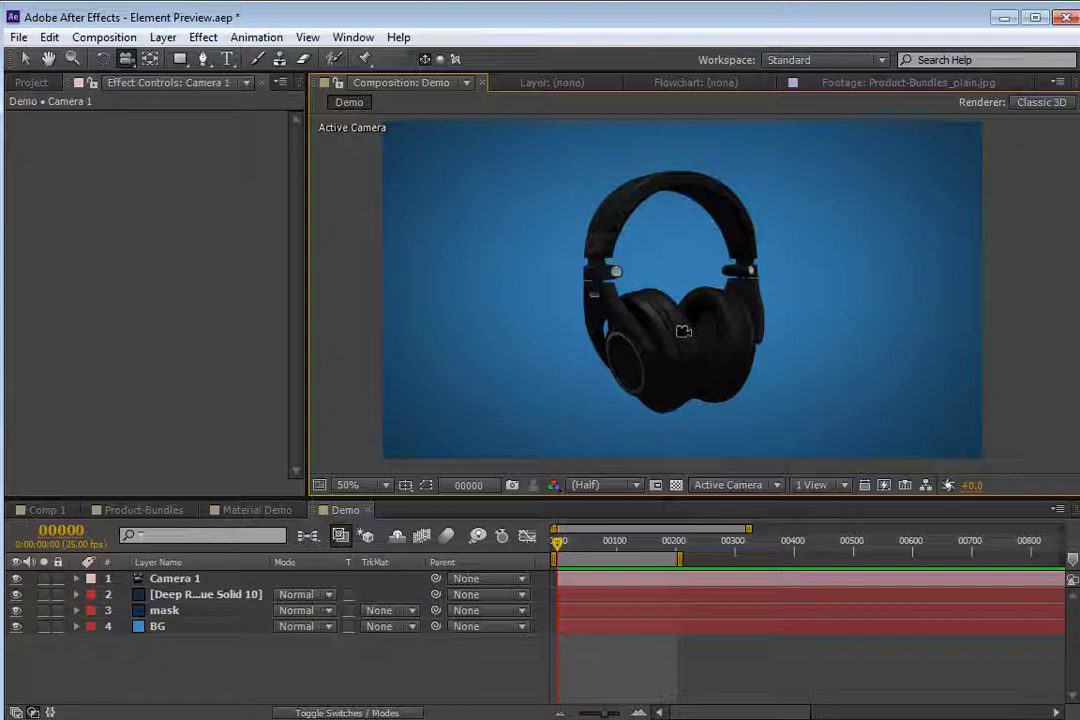
- Create a new Point light with its intensity set to 170% and the blue color kept
{"action": "left_click", "coordinate": [162, 37]}
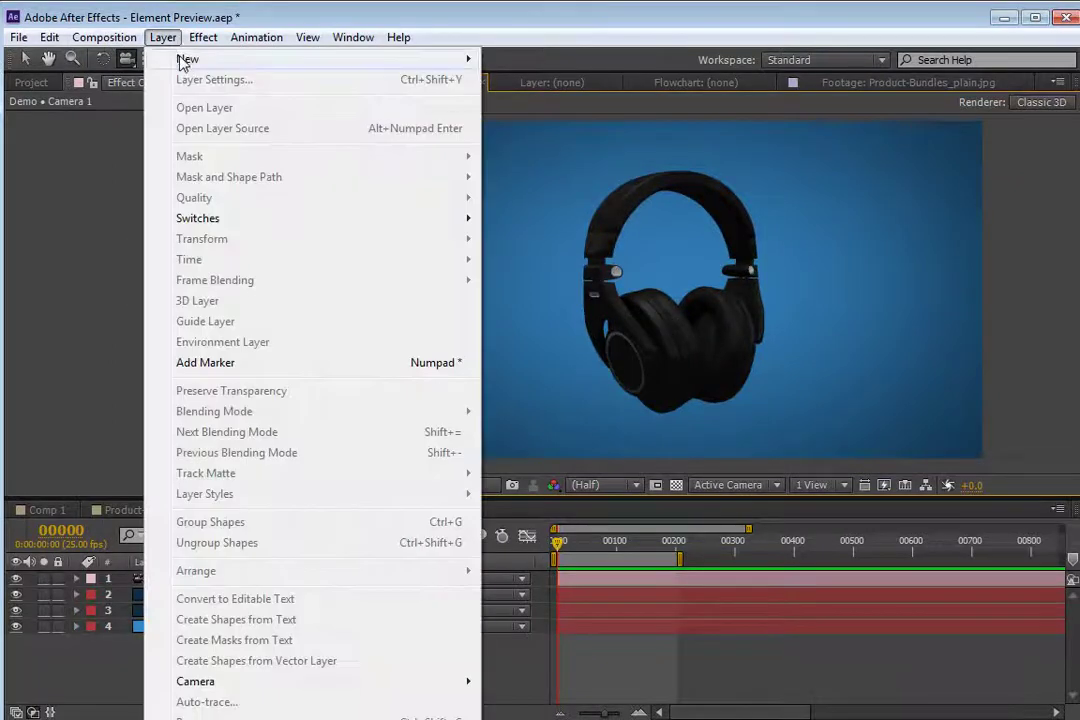
{"action": "mouse_move", "coordinate": [259, 62]}
{"action": "left_click", "coordinate": [540, 102]}
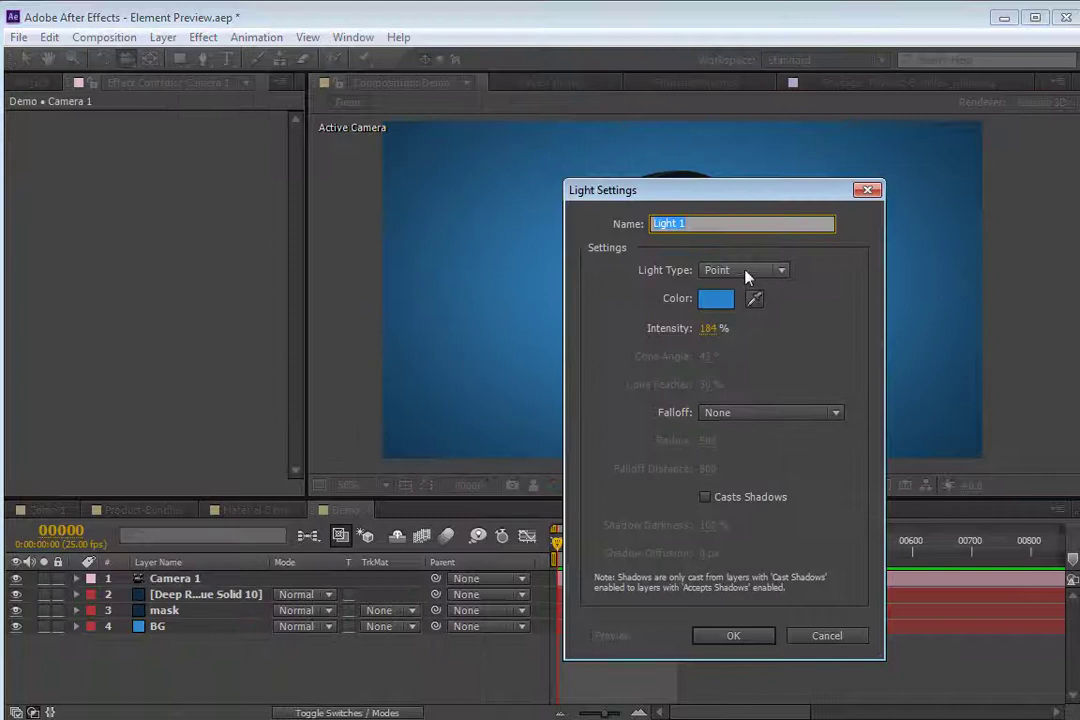
{"action": "left_click_drag", "start_coordinate": [709, 338], "coordinate": [740, 338]}
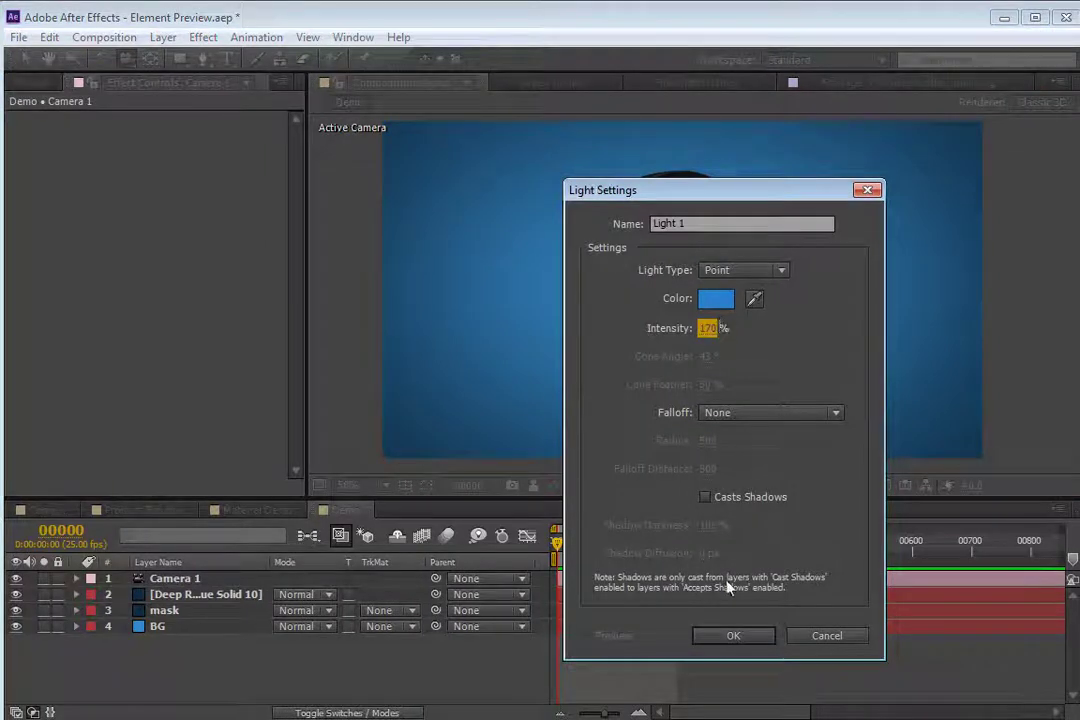
{"action": "left_click", "coordinate": [733, 636]}
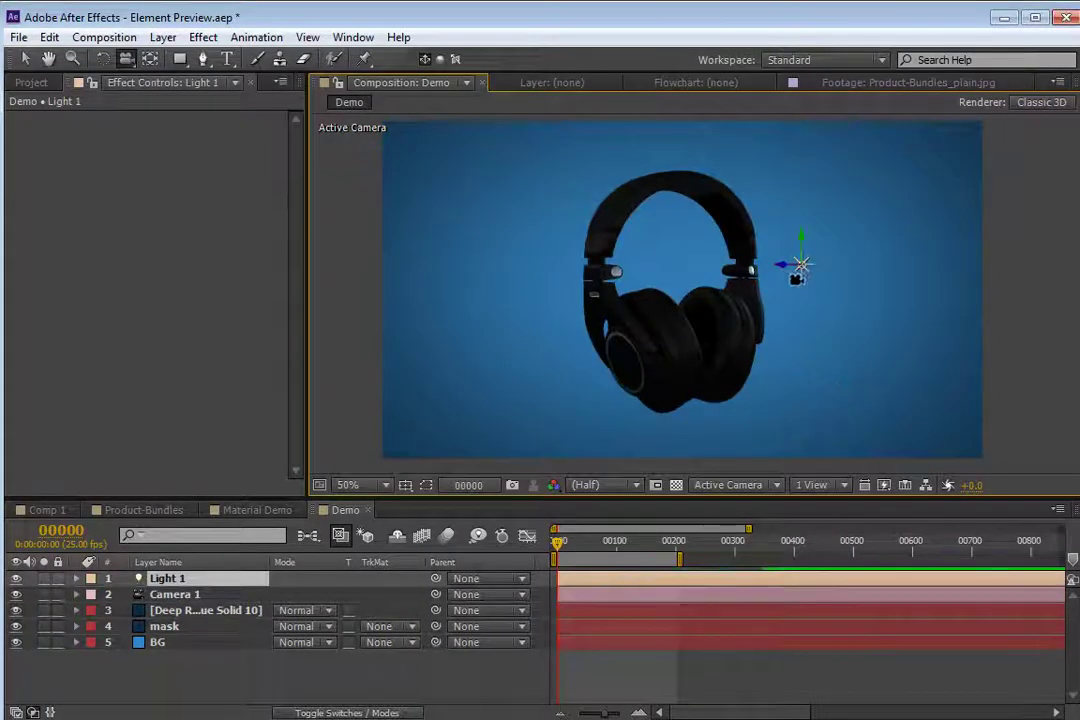
- Move the point light out beside the headphones, near the right edge of the frame, and set its intensity to 523%
{"action": "left_click_drag", "start_coordinate": [910, 299], "coordinate": [955, 302]}
{"action": "key", "text": "t"}
{"action": "left_click", "coordinate": [250, 610]}
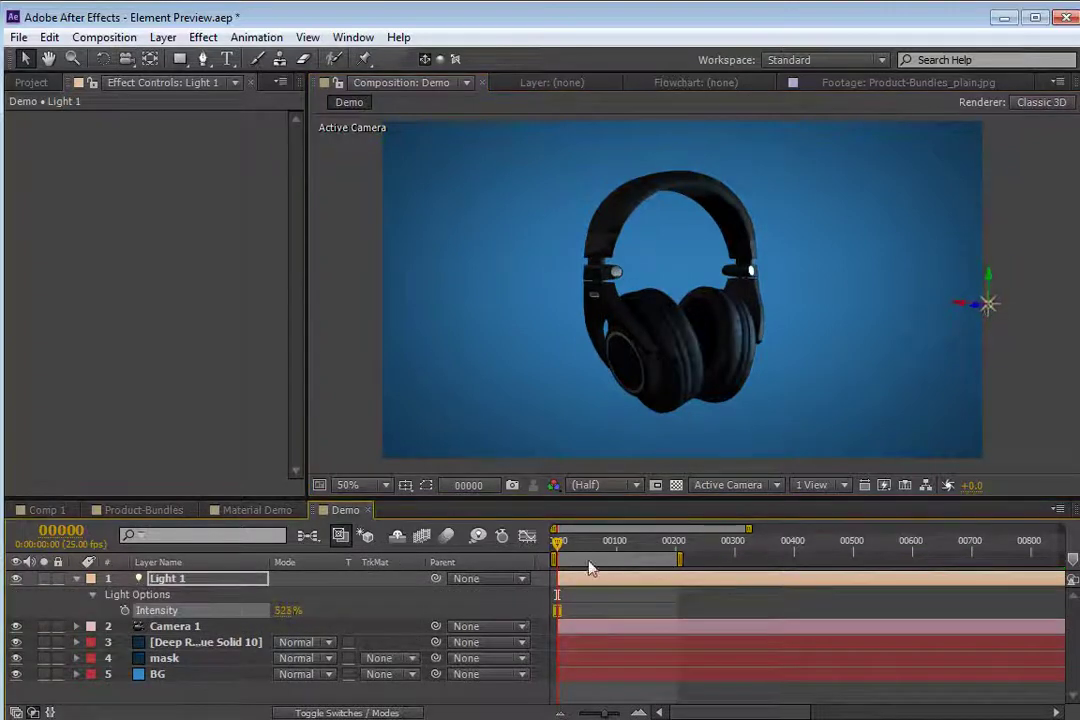
- Create a second light of type Ambient with a white color and 20% intensity
{"action": "left_click", "coordinate": [162, 37]}
{"action": "mouse_move", "coordinate": [362, 62]}
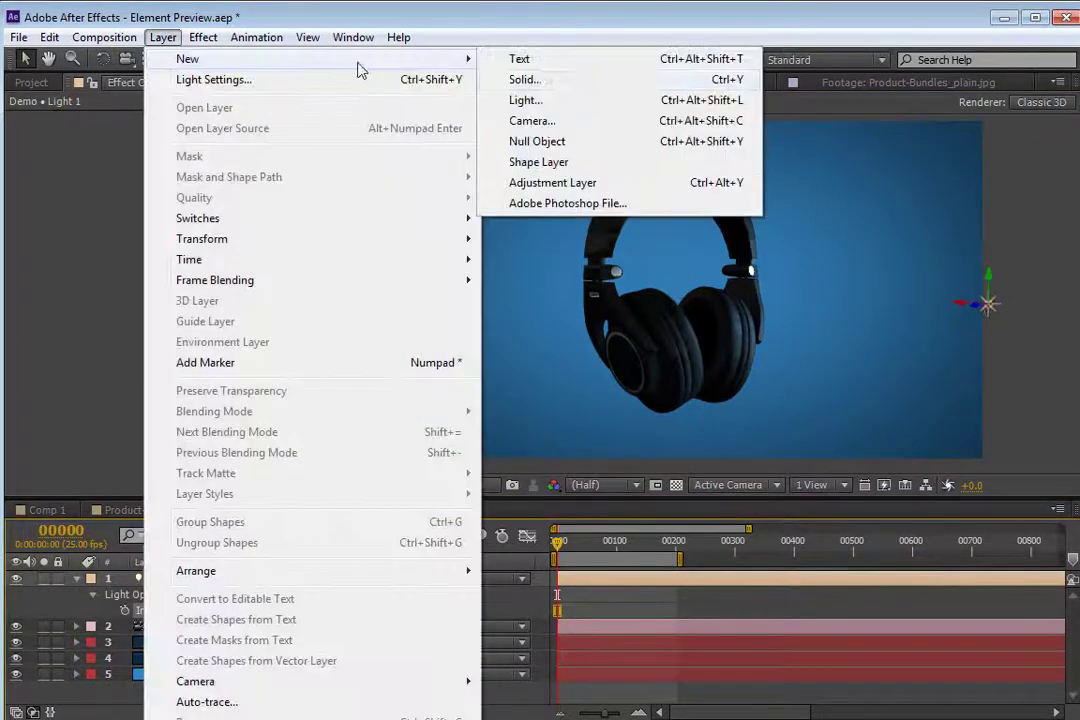
{"action": "left_click", "coordinate": [525, 100]}
{"action": "left_click", "coordinate": [733, 271]}
{"action": "left_click", "coordinate": [750, 354]}
{"action": "left_click", "coordinate": [716, 298]}
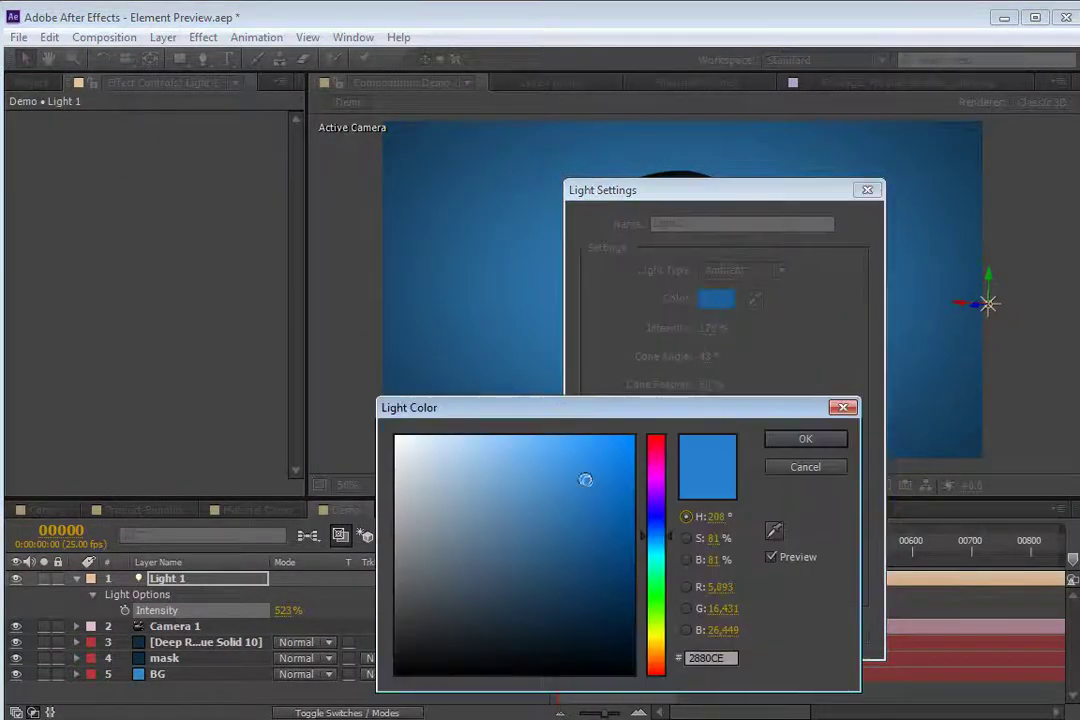
{"action": "left_click_drag", "start_coordinate": [585, 480], "coordinate": [396, 436]}
{"action": "left_click", "coordinate": [805, 438]}
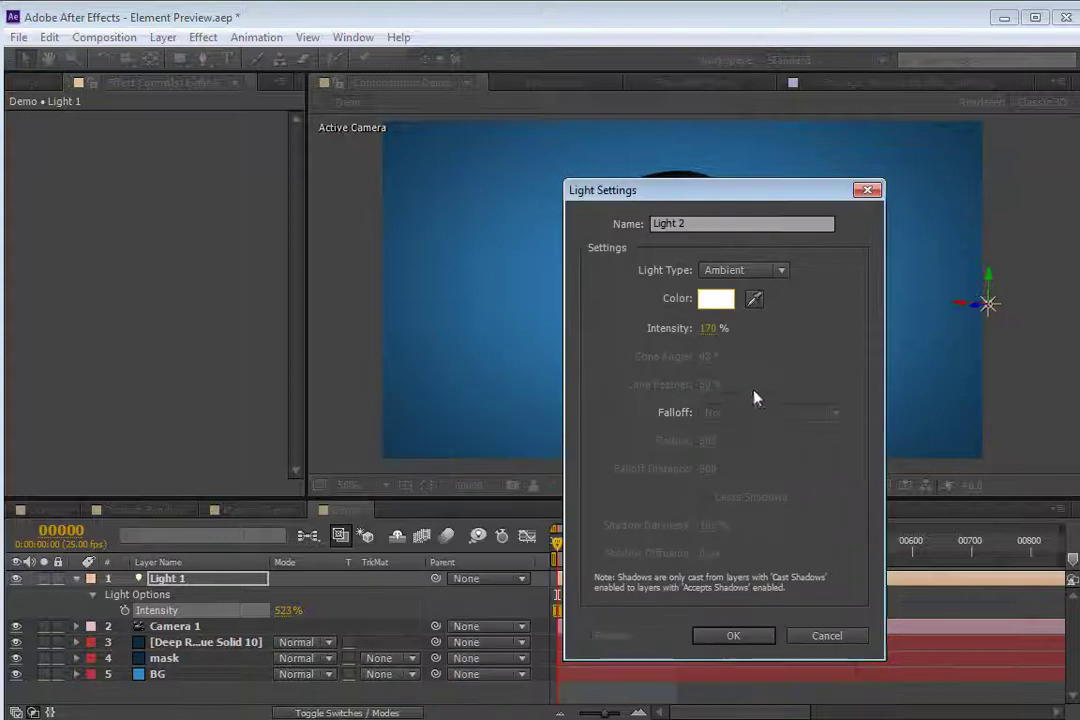
{"action": "left_click", "coordinate": [706, 329]}
{"action": "type", "text": "20"}
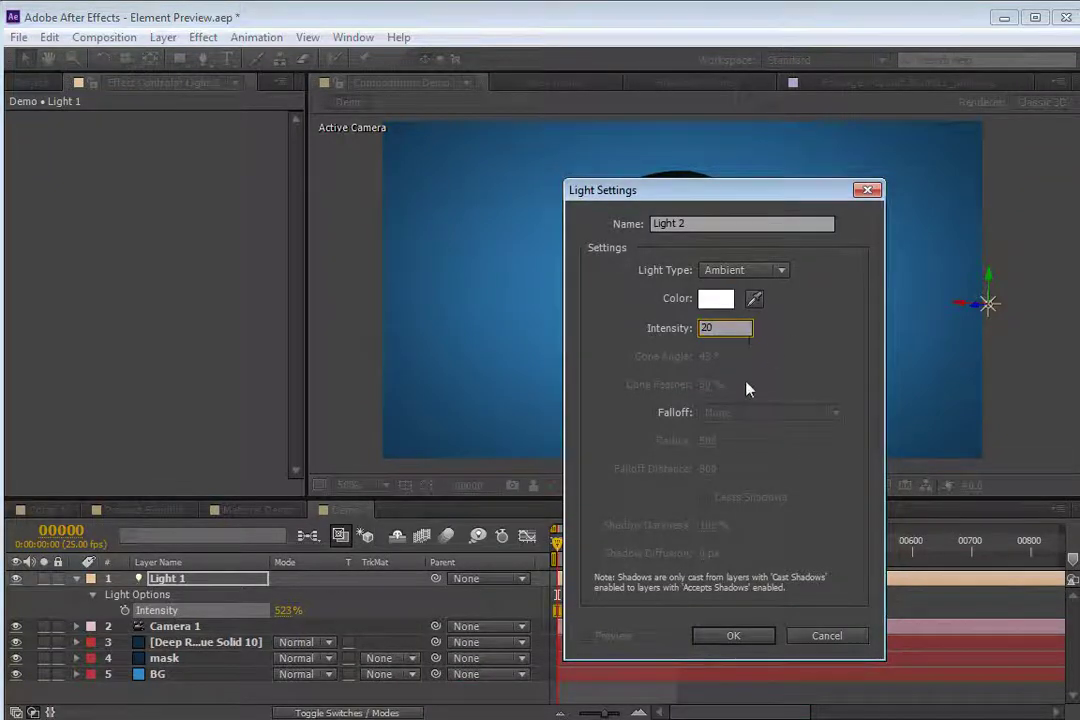
{"action": "left_click", "coordinate": [730, 641]}
- Create a third light of type Parallel with its intensity set to 200%
{"action": "right_click", "coordinate": [590, 617]}
{"action": "mouse_move", "coordinate": [632, 624]}
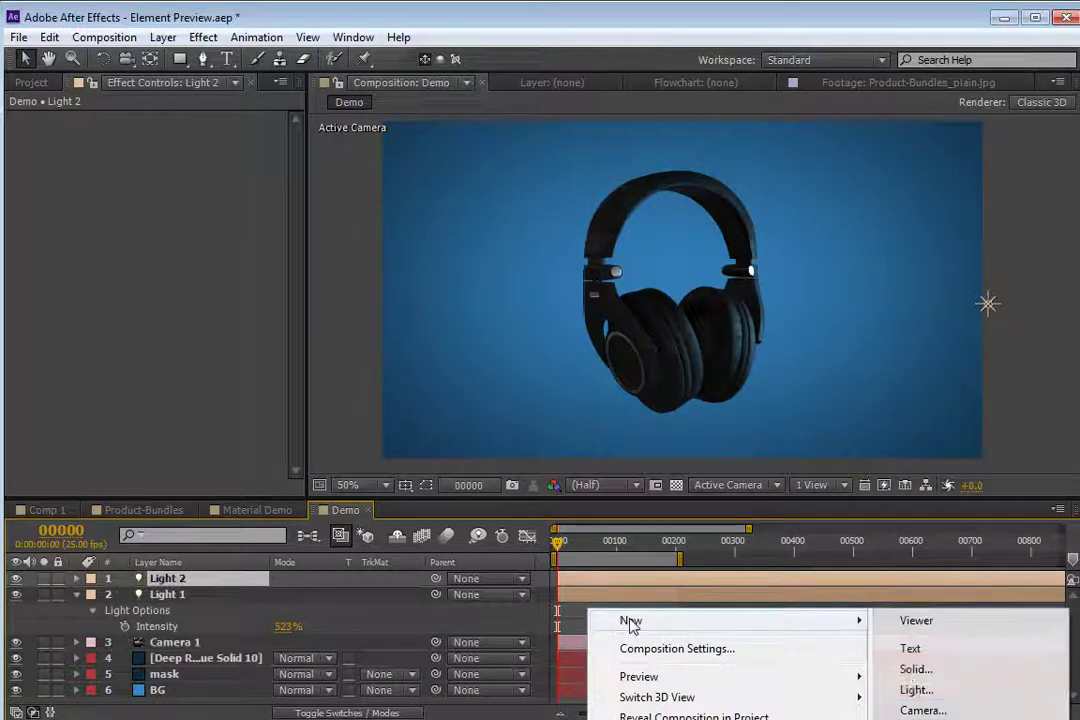
{"action": "left_click", "coordinate": [916, 692]}
{"action": "left_click", "coordinate": [744, 270]}
{"action": "left_click", "coordinate": [743, 292]}
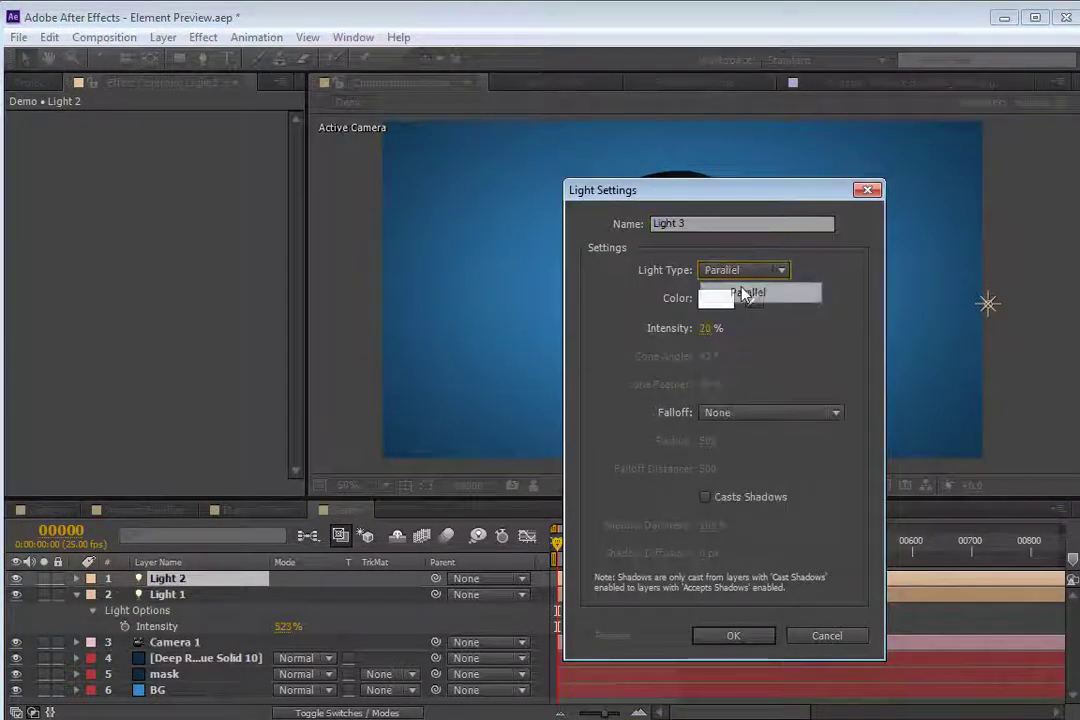
{"action": "left_click", "coordinate": [705, 328]}
{"action": "type", "text": "200"}
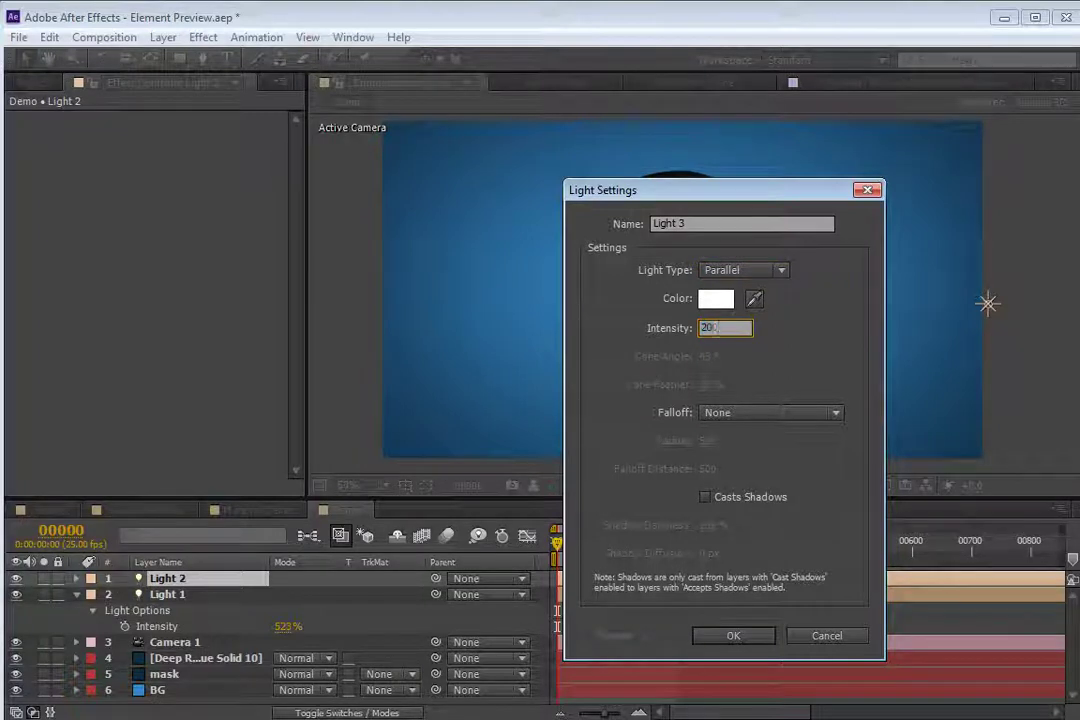
{"action": "left_click", "coordinate": [757, 637]}
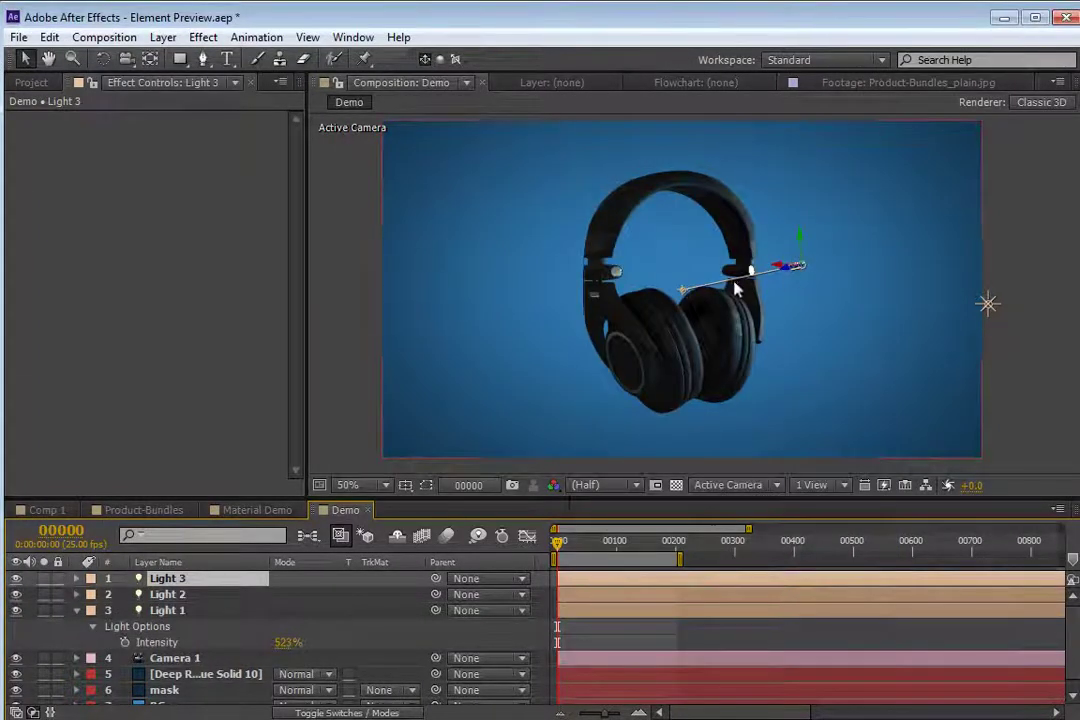
- Set Light 3's Point of Interest to -2440, 2680, -1080 and orbit the camera to a frontal view of the headphones
{"action": "key", "text": "a"}
{"action": "left_click_drag", "start_coordinate": [317, 594], "coordinate": [611, 591]}
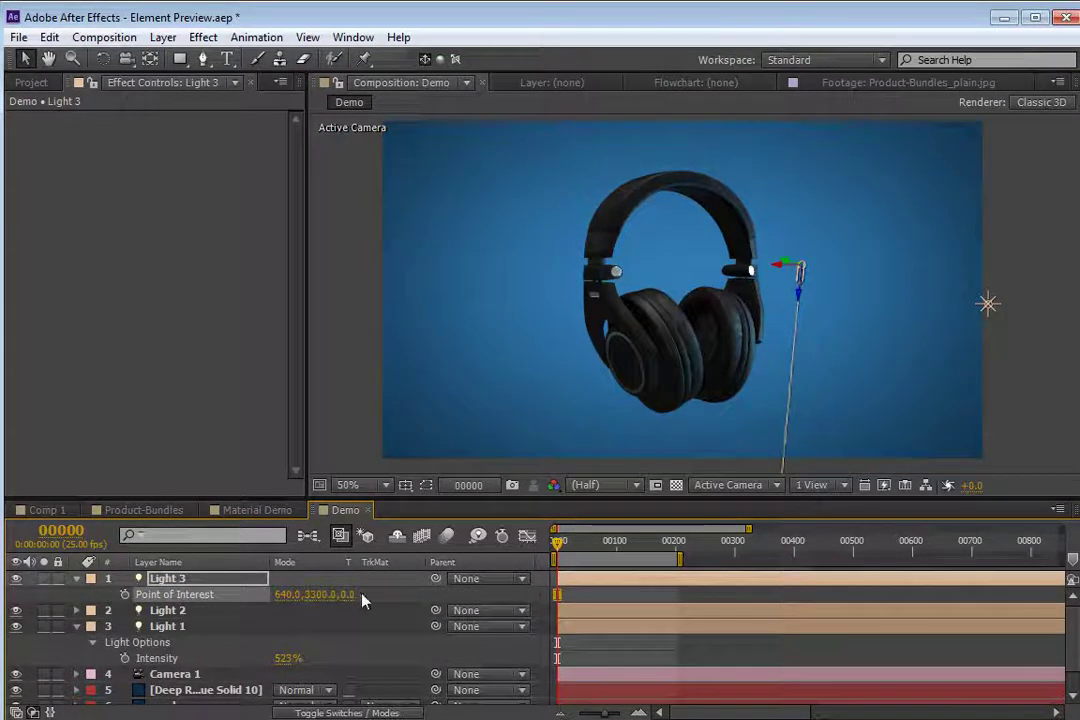
{"action": "left_click_drag", "start_coordinate": [350, 594], "coordinate": [139, 596], "text": "shift"}
{"action": "left_click_drag", "start_coordinate": [283, 595], "coordinate": [33, 596], "text": "shift"}
{"action": "key", "text": "t"}
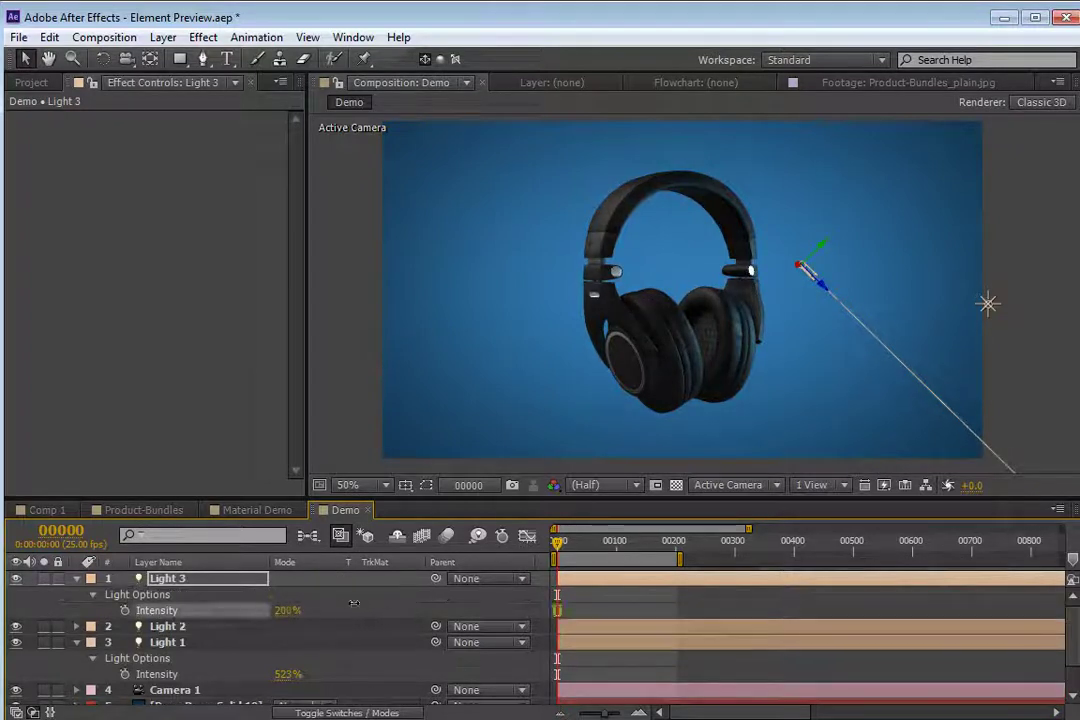
{"action": "key", "text": "a"}
{"action": "left_click_drag", "start_coordinate": [338, 597], "coordinate": [235, 597], "text": "shift"}
{"action": "left_click_drag", "start_coordinate": [384, 598], "coordinate": [487, 598], "text": "shift"}
{"action": "key", "text": "c"}
{"action": "left_click_drag", "start_coordinate": [763, 349], "coordinate": [742, 316]}
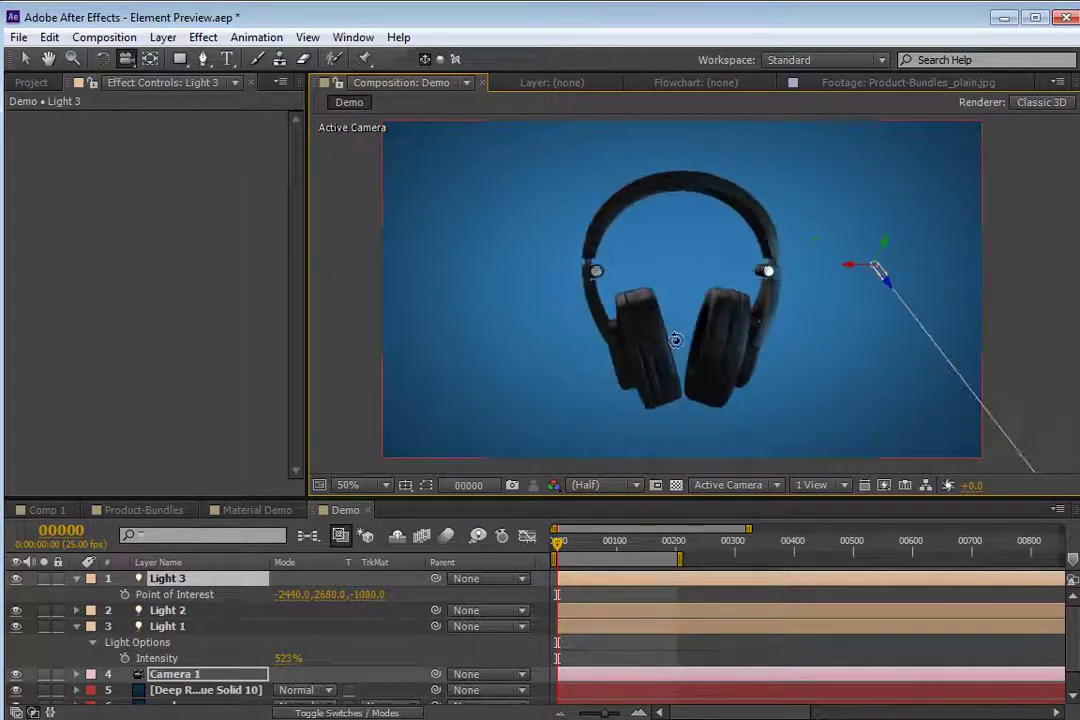
- Duplicate the blue point light and move the copy to the opposite side of the headphones
{"action": "key", "text": "ctrl+Up"}
{"action": "scroll", "coordinate": [742, 316], "scroll_direction": "down", "scroll_amount": 2}
{"action": "key", "text": "v"}
{"action": "left_click", "coordinate": [922, 319]}
{"action": "key", "text": "ctrl+d"}
{"action": "left_click_drag", "start_coordinate": [919, 319], "coordinate": [458, 289]}
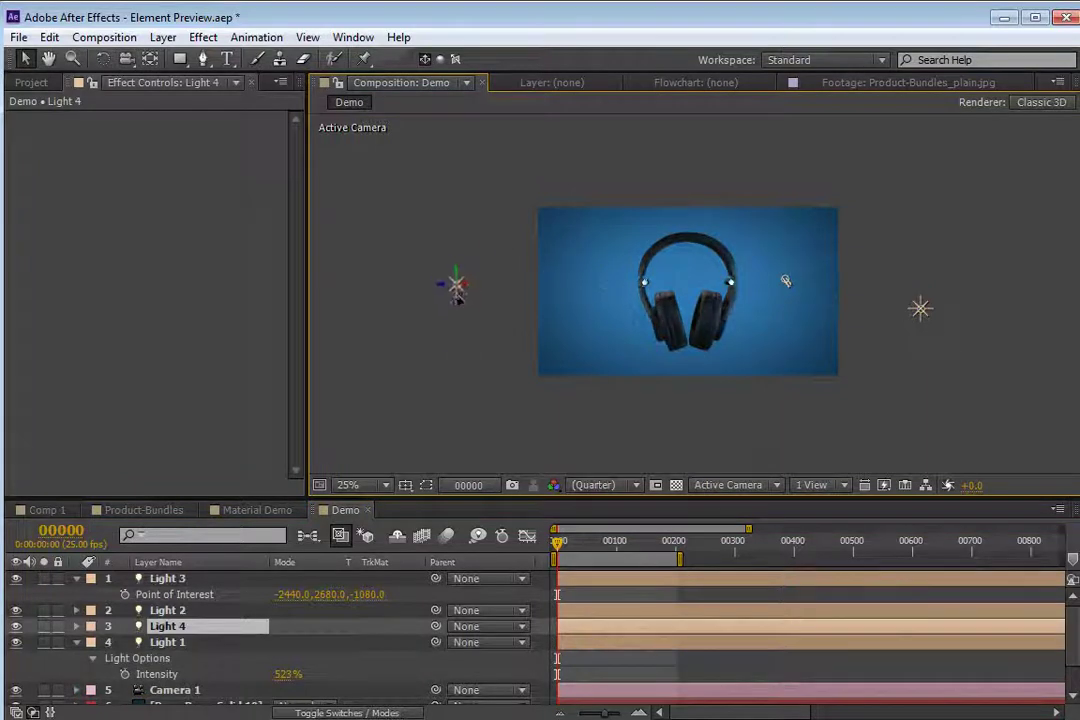
- Change the duplicated light's color to a deeper, more saturated blue
{"action": "left_click", "coordinate": [285, 673]}
{"action": "left_click", "coordinate": [630, 470]}
{"action": "left_click", "coordinate": [657, 539]}
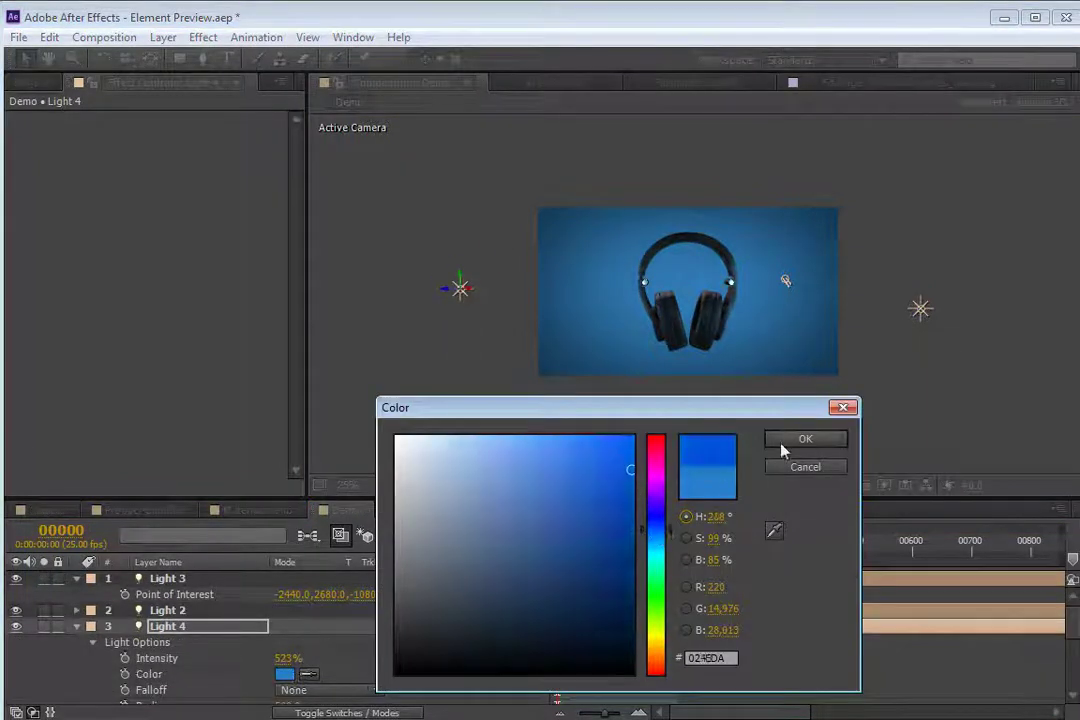
{"action": "left_click", "coordinate": [805, 439]}
- Set Light 4's intensity to 820% and orbit the camera to see its effect on the headphones
{"action": "key", "text": "period"}
{"action": "key", "text": "c"}
{"action": "left_click_drag", "start_coordinate": [581, 326], "coordinate": [662, 340]}
{"action": "left_click_drag", "start_coordinate": [288, 658], "coordinate": [315, 654]}
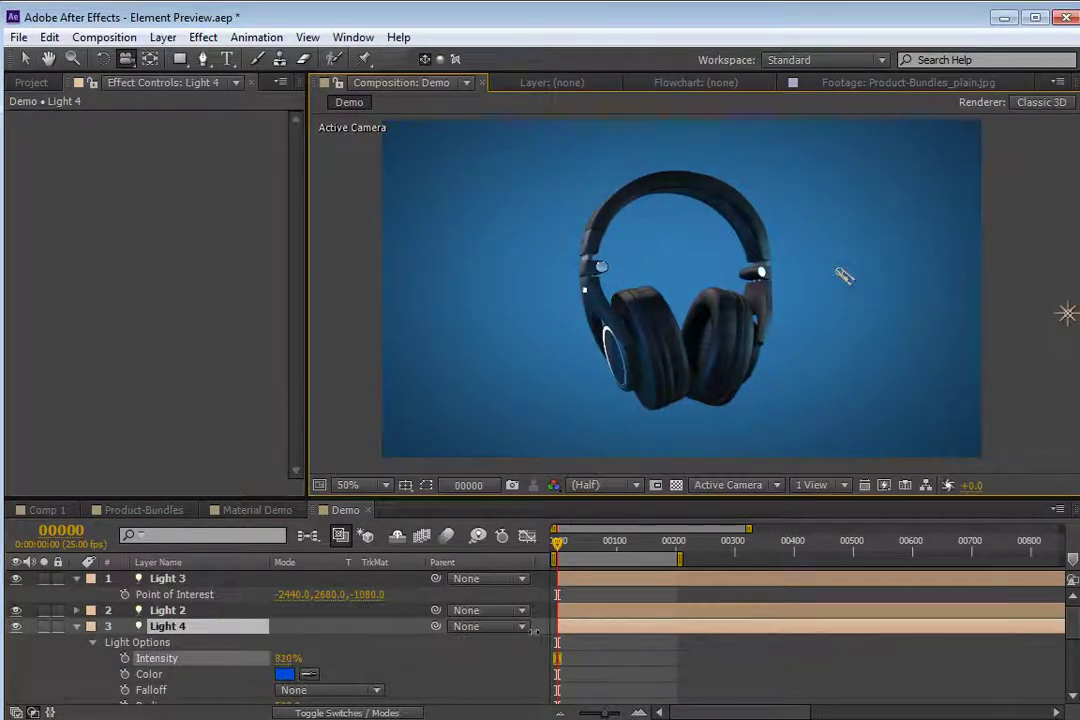
{"action": "left_click_drag", "start_coordinate": [534, 631], "coordinate": [537, 630]}
{"action": "mouse_move", "coordinate": [598, 349]}
{"action": "left_mouse_down"}
{"action": "mouse_move", "coordinate": [652, 350]}
{"action": "mouse_move", "coordinate": [600, 353]}
{"action": "left_mouse_up"}
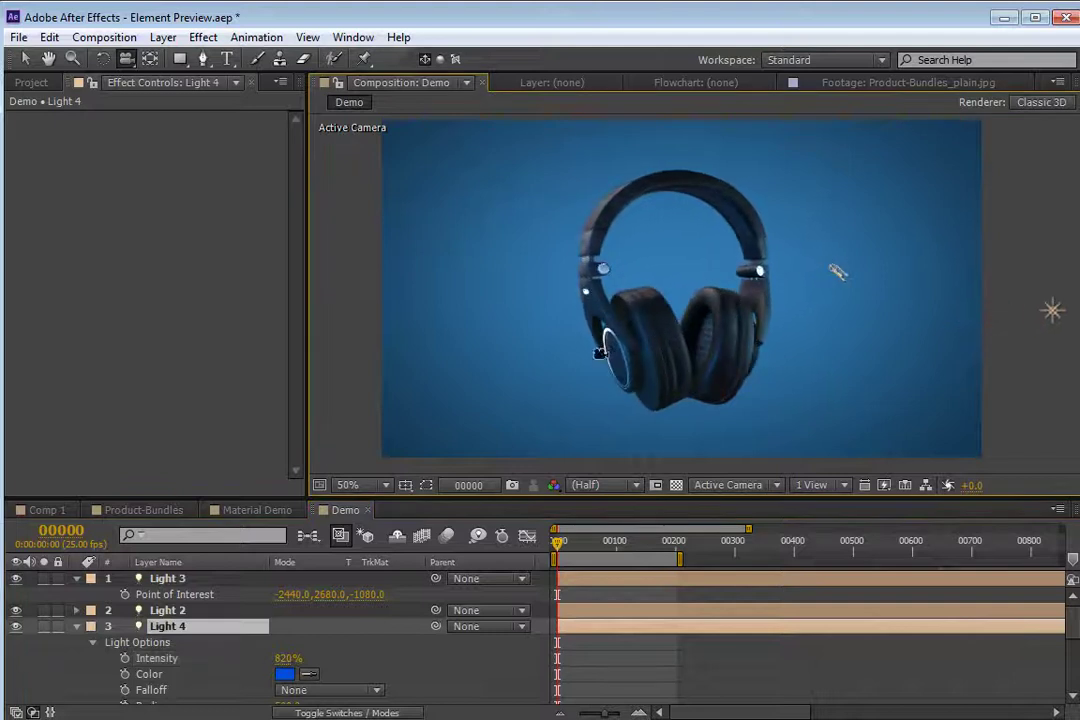
- Collapse the expanded properties of Light 4, Light 3 and Light 1 in the timeline
{"action": "left_click", "coordinate": [640, 636]}
{"action": "left_click", "coordinate": [76, 626]}
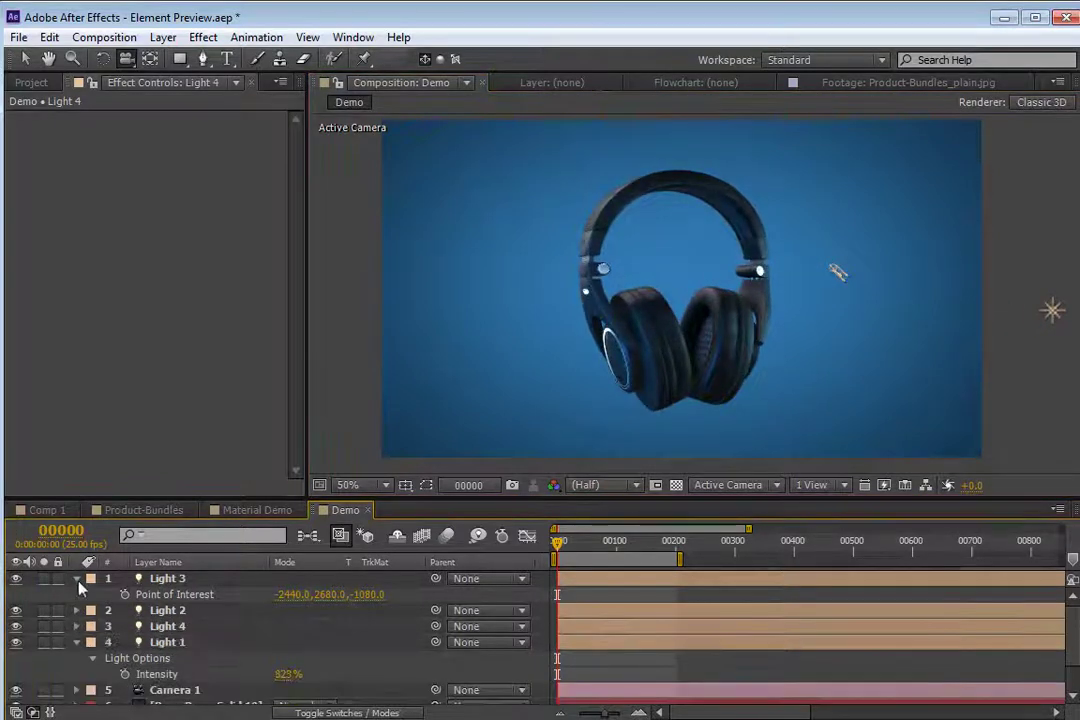
{"action": "left_click", "coordinate": [76, 578]}
{"action": "left_click", "coordinate": [76, 626]}
{"action": "left_click", "coordinate": [175, 642]}
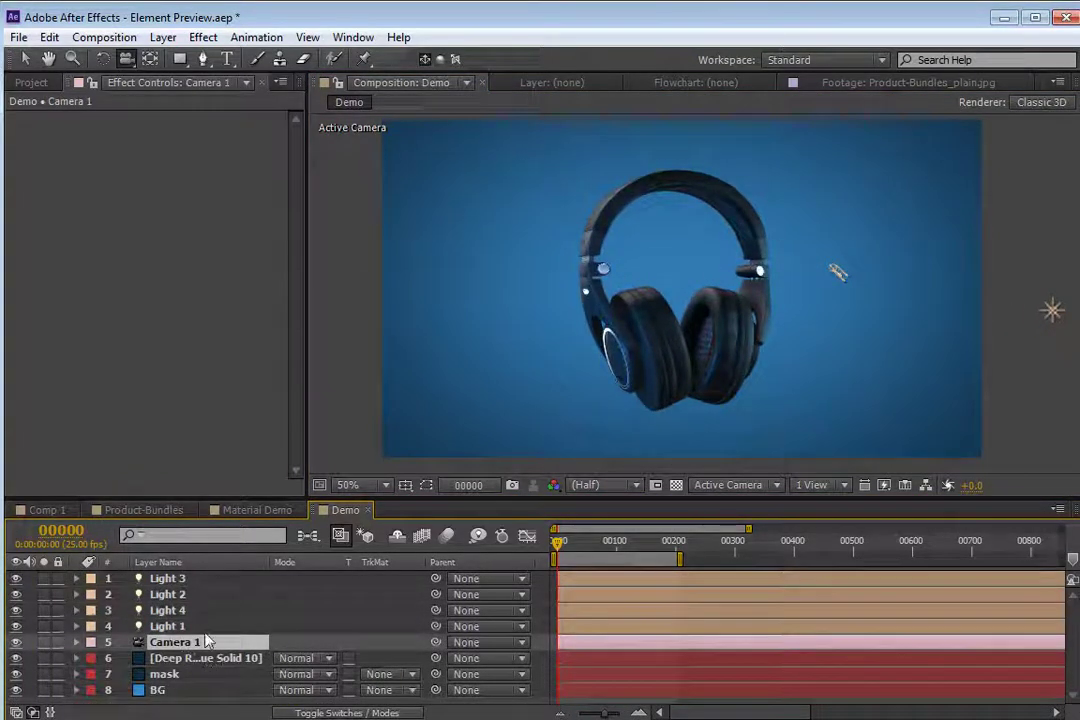
- On the Element layer, set Group 1's Particle Look size to 7.01 and its Y rotation to 12°
{"action": "left_click", "coordinate": [205, 658]}
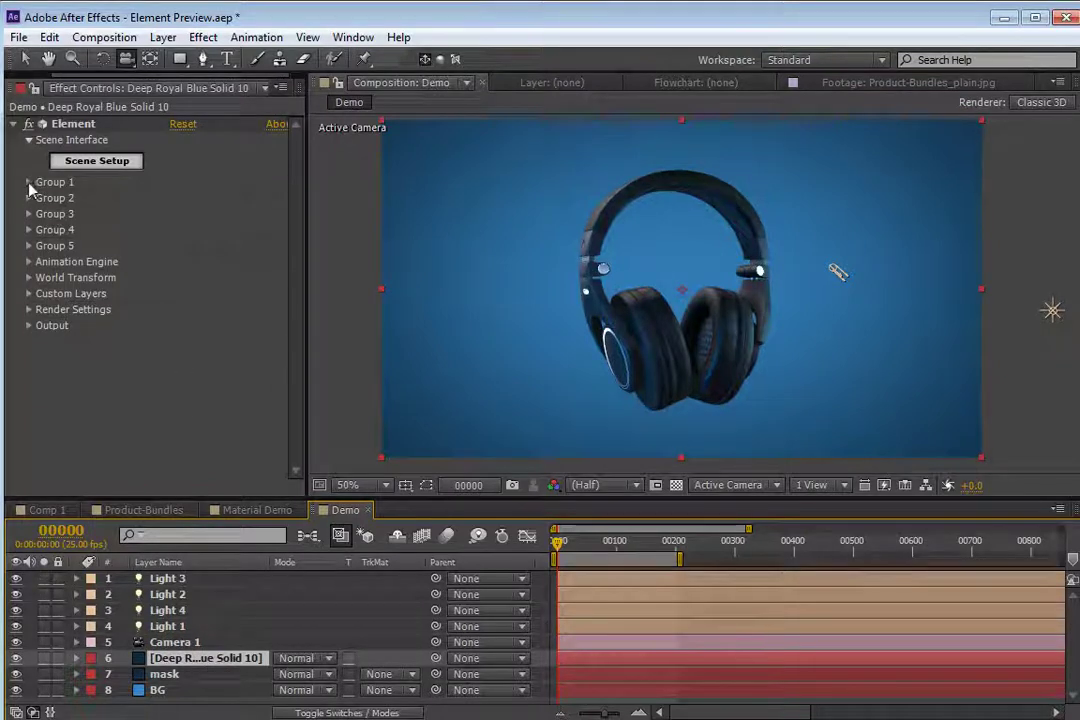
{"action": "left_click", "coordinate": [29, 183]}
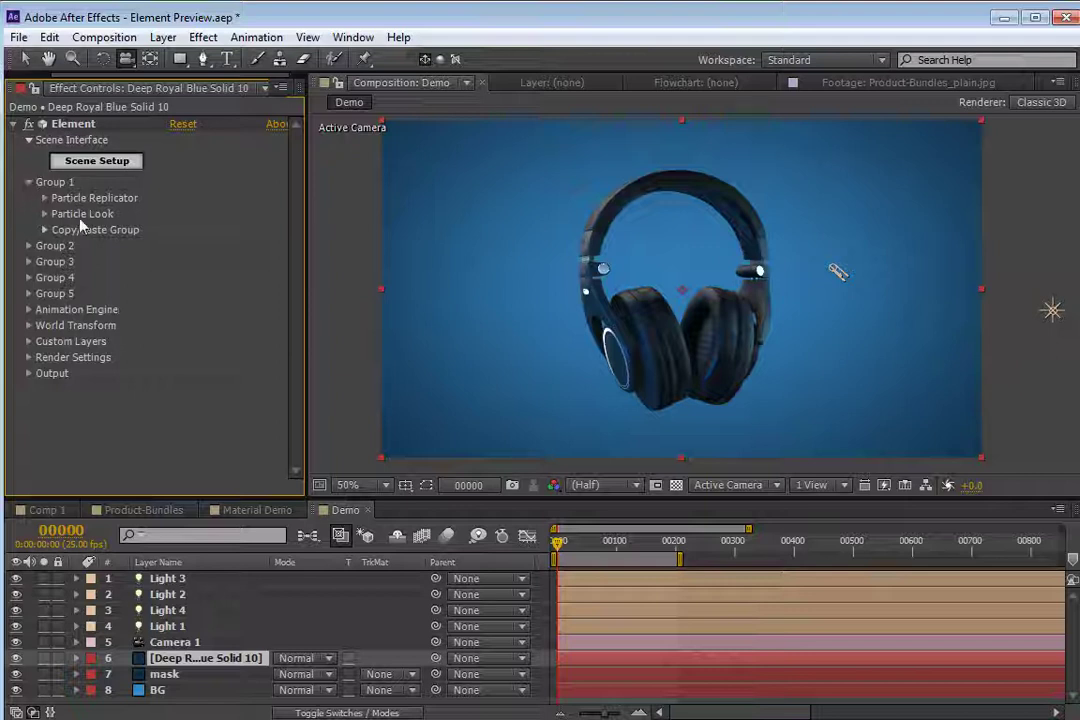
{"action": "left_click", "coordinate": [29, 183]}
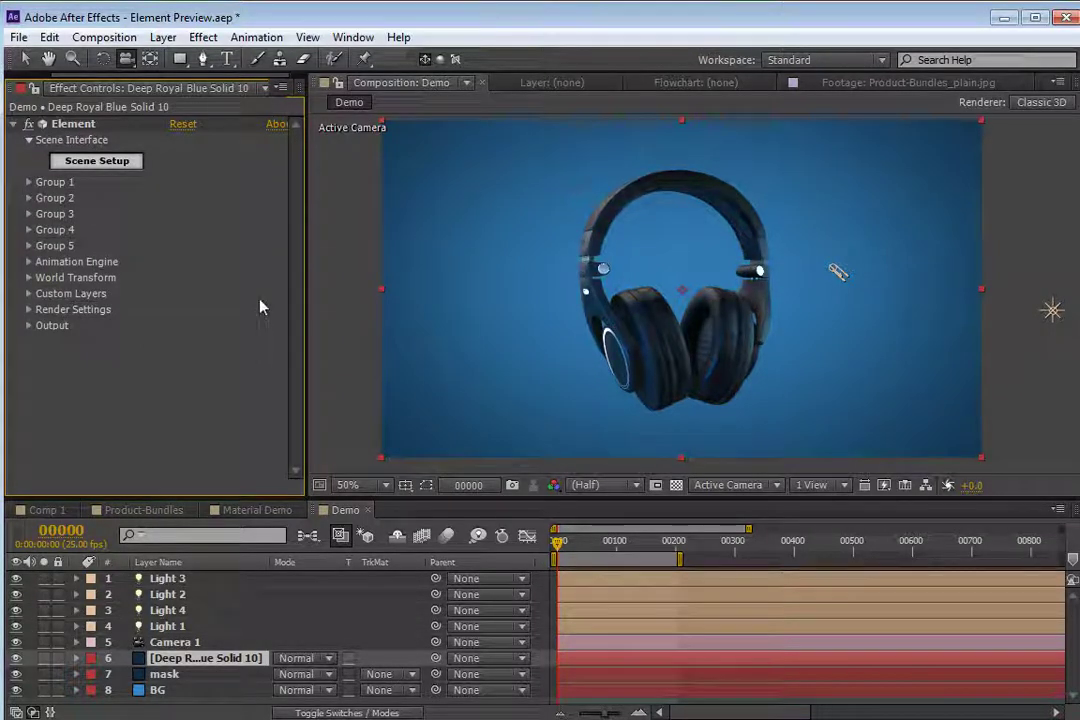
{"action": "left_click", "coordinate": [30, 184]}
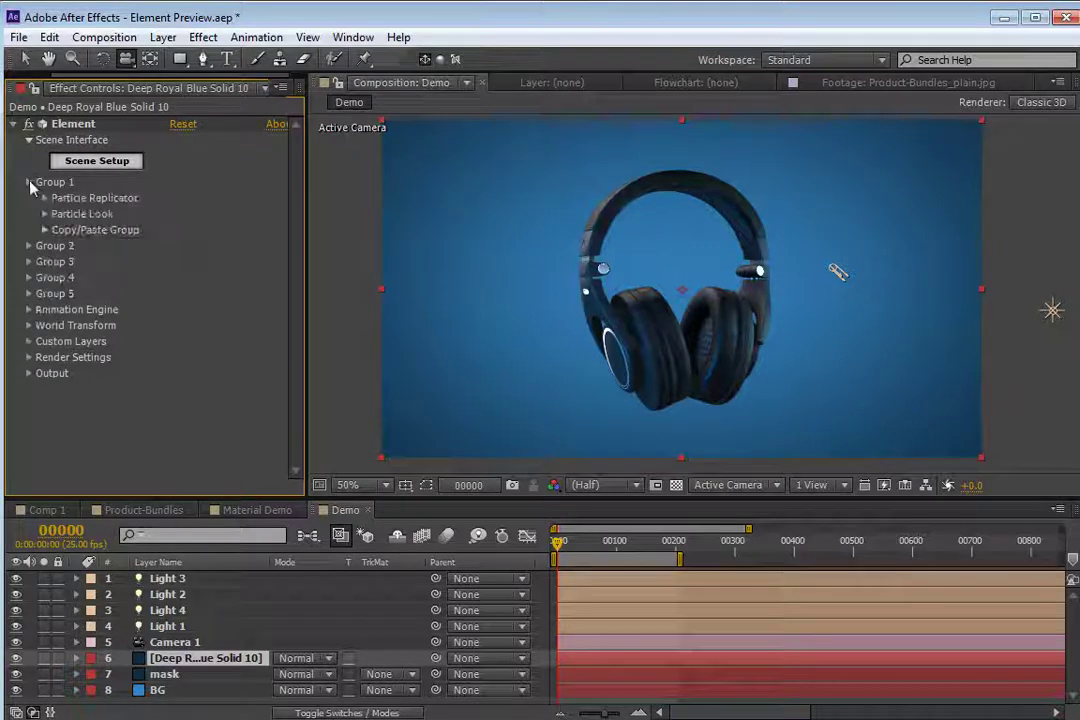
{"action": "left_click", "coordinate": [44, 214]}
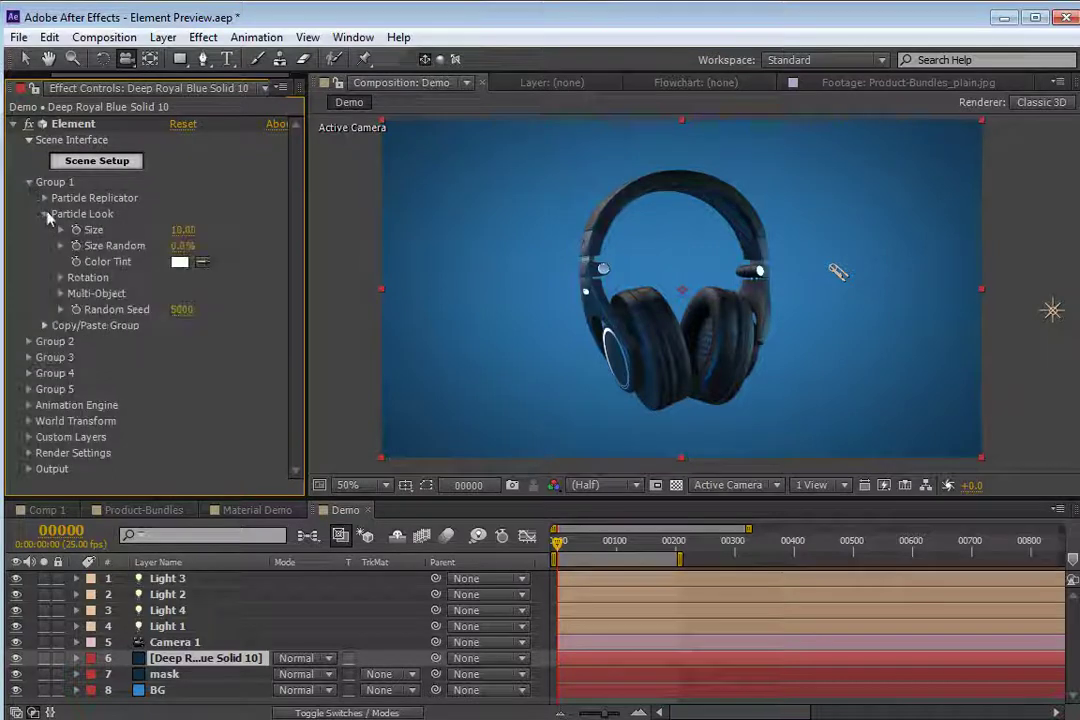
{"action": "left_click_drag", "start_coordinate": [181, 231], "coordinate": [104, 242]}
{"action": "left_click_drag", "start_coordinate": [178, 232], "coordinate": [91, 256]}
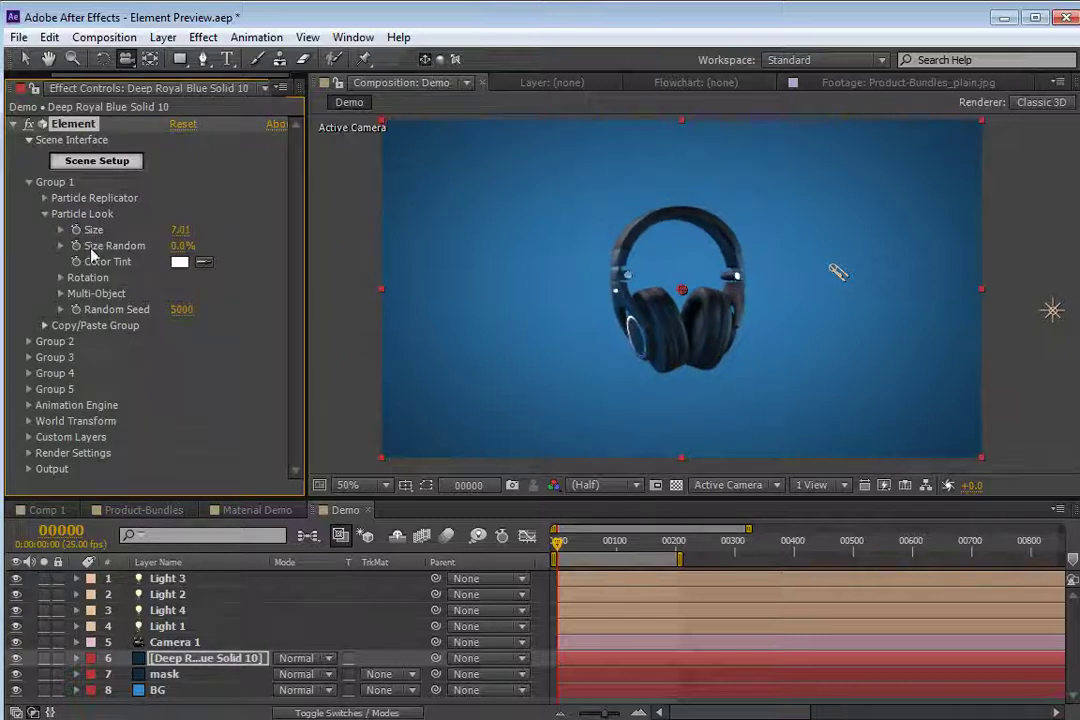
{"action": "left_click", "coordinate": [61, 277]}
{"action": "left_click_drag", "start_coordinate": [200, 333], "coordinate": [209, 325]}
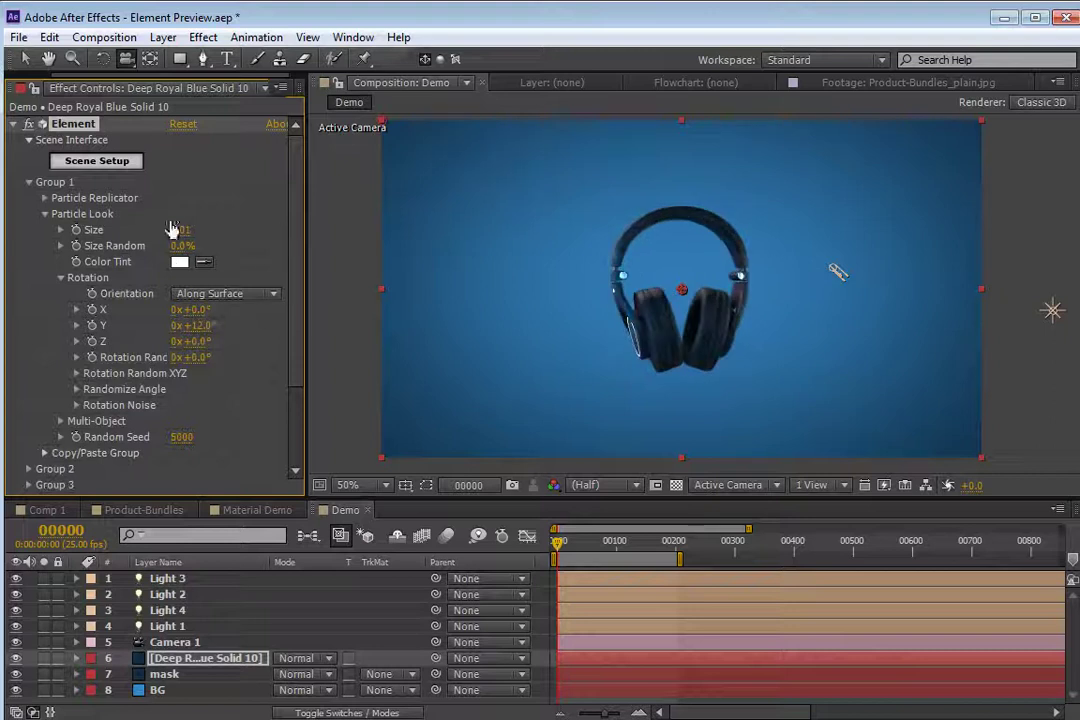
{"action": "left_click", "coordinate": [45, 214]}
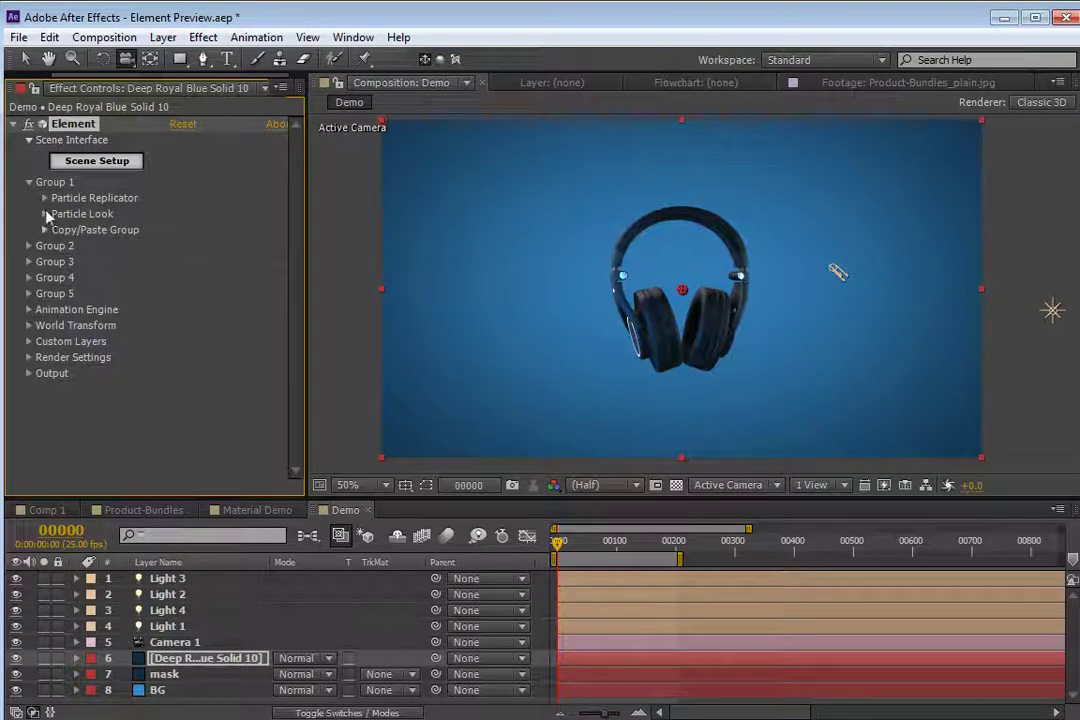
- Examine Group 1's Particle Replicator settings, including the Position XY value
{"action": "left_click", "coordinate": [44, 198]}
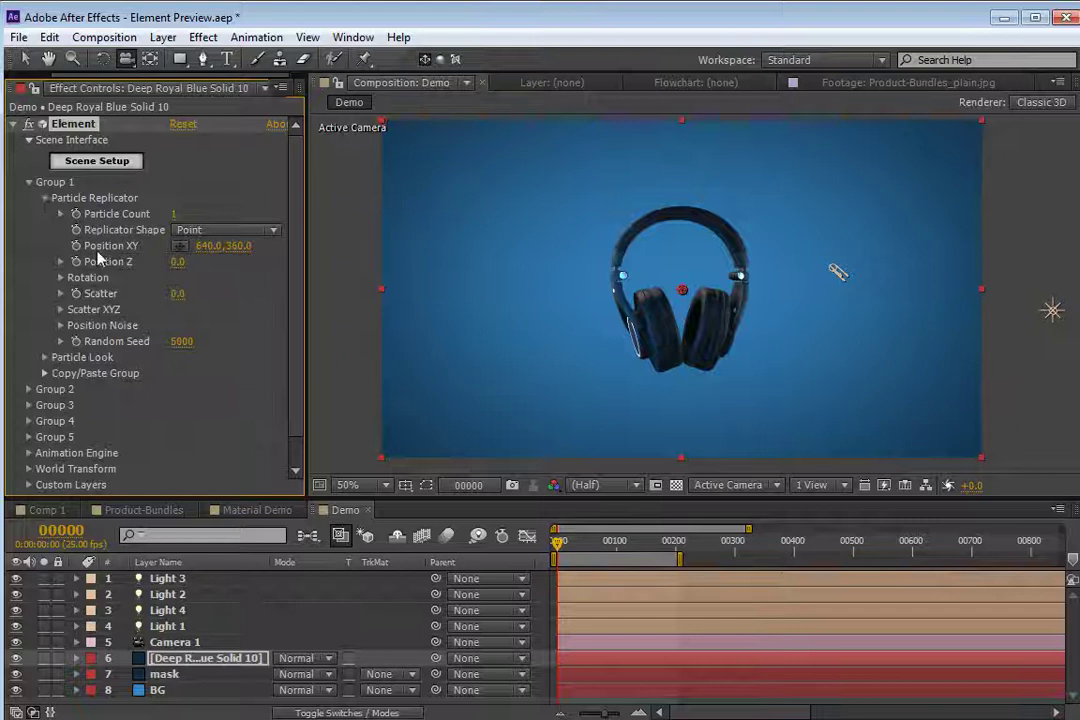
{"action": "mouse_move", "coordinate": [234, 245]}
{"action": "left_mouse_down"}
{"action": "mouse_move", "coordinate": [248, 245]}
{"action": "mouse_move", "coordinate": [226, 245]}
{"action": "mouse_move", "coordinate": [235, 245]}
{"action": "left_mouse_up"}
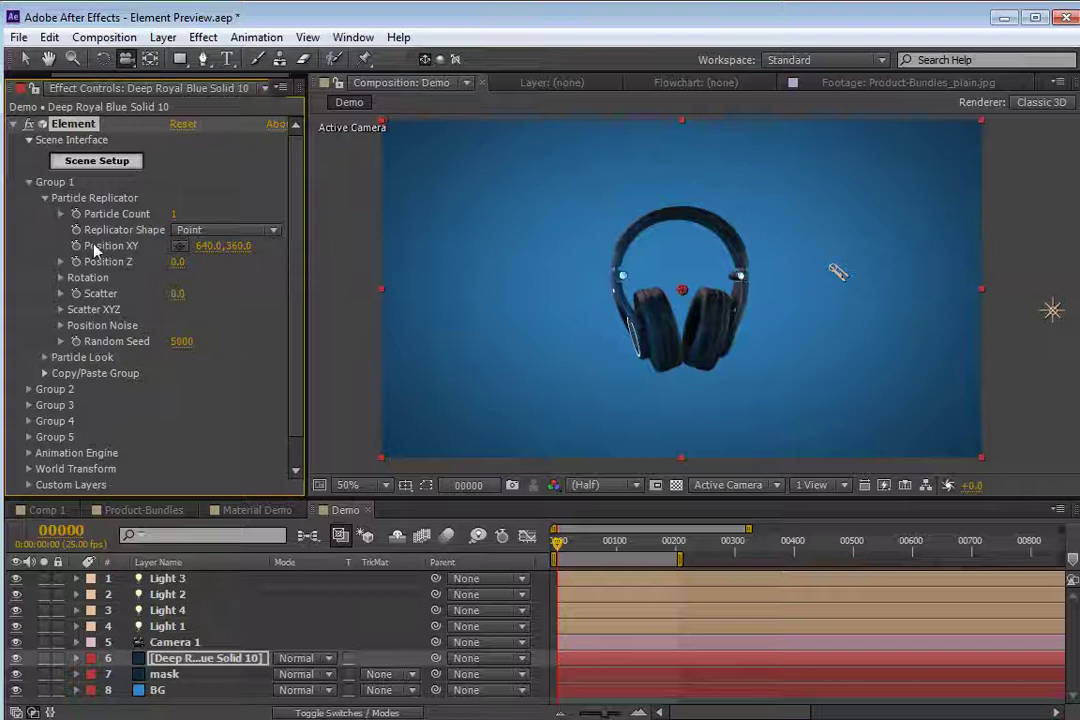
- Set Group 1's Particle Count to 25 and its Replicator Shape to Sphere
{"action": "left_click", "coordinate": [173, 215]}
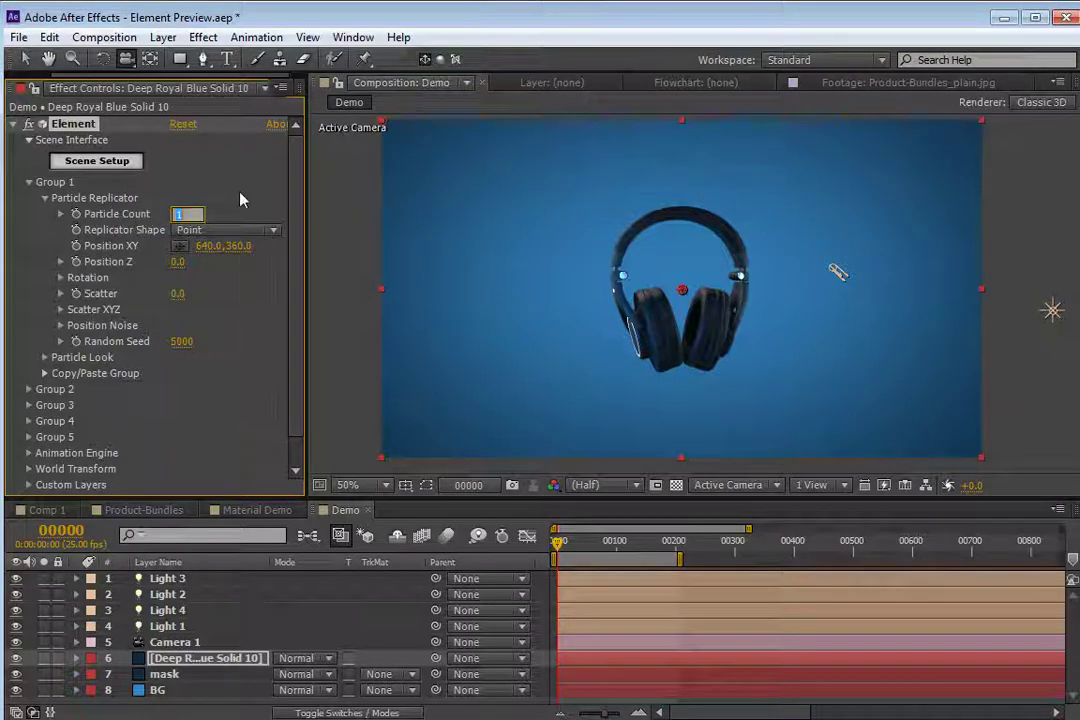
{"action": "key", "text": "Return"}
{"action": "left_click", "coordinate": [225, 230]}
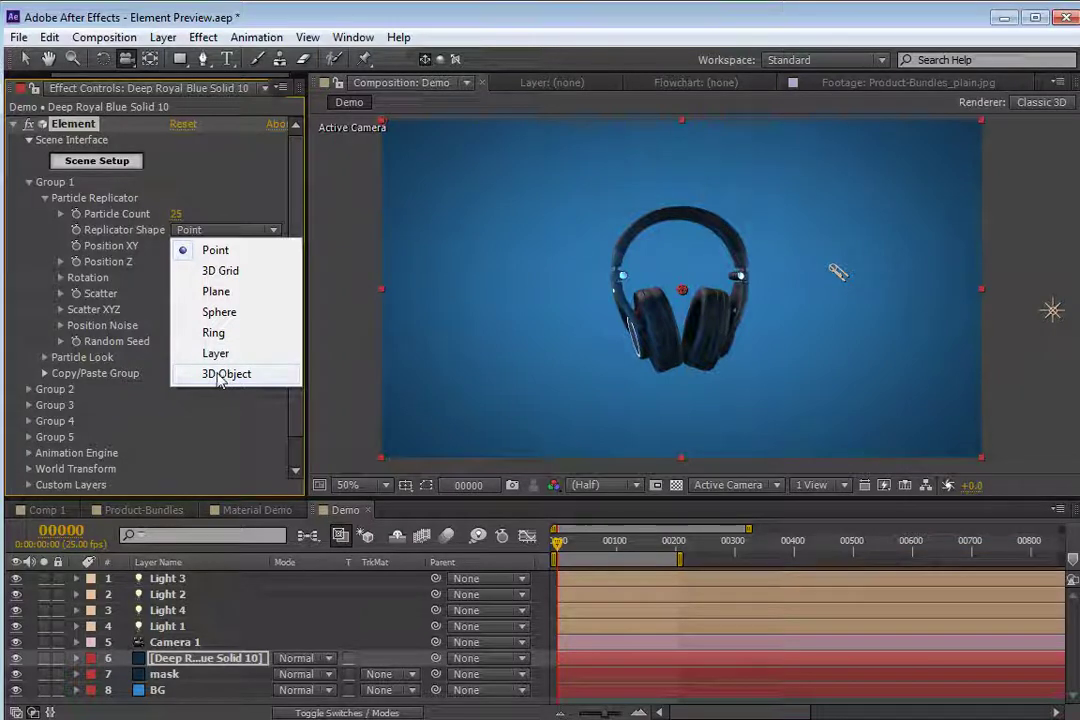
{"action": "left_click", "coordinate": [215, 312]}
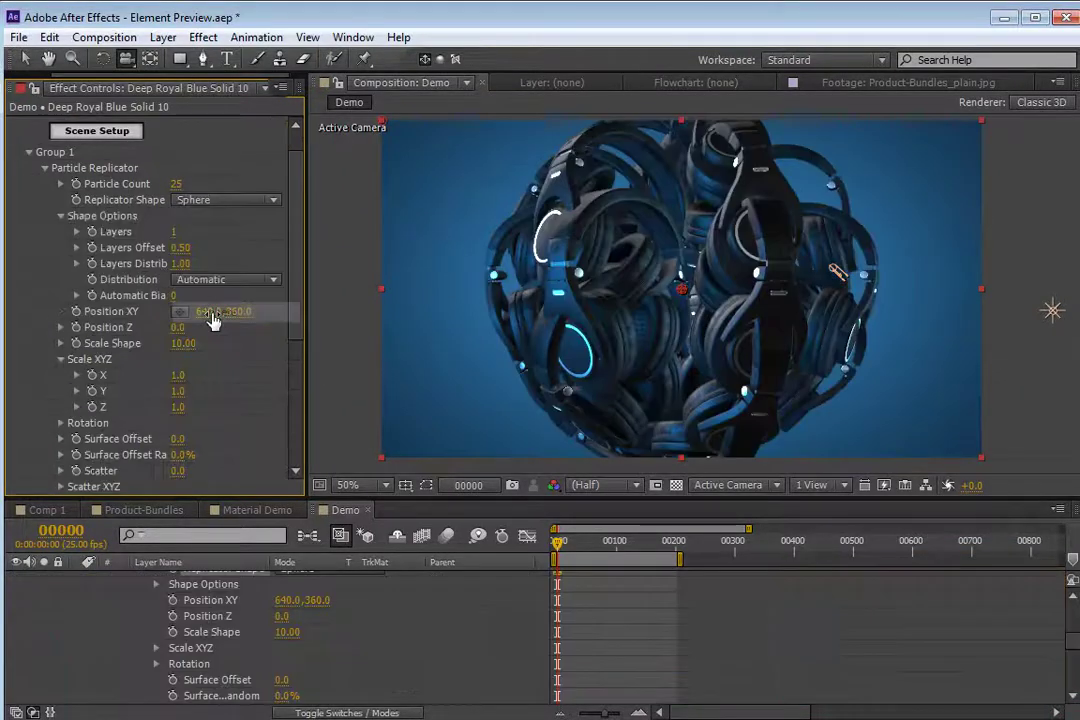
- Reduce Group 1's Particle Count to 16 and finally to 12
{"action": "left_click", "coordinate": [175, 184]}
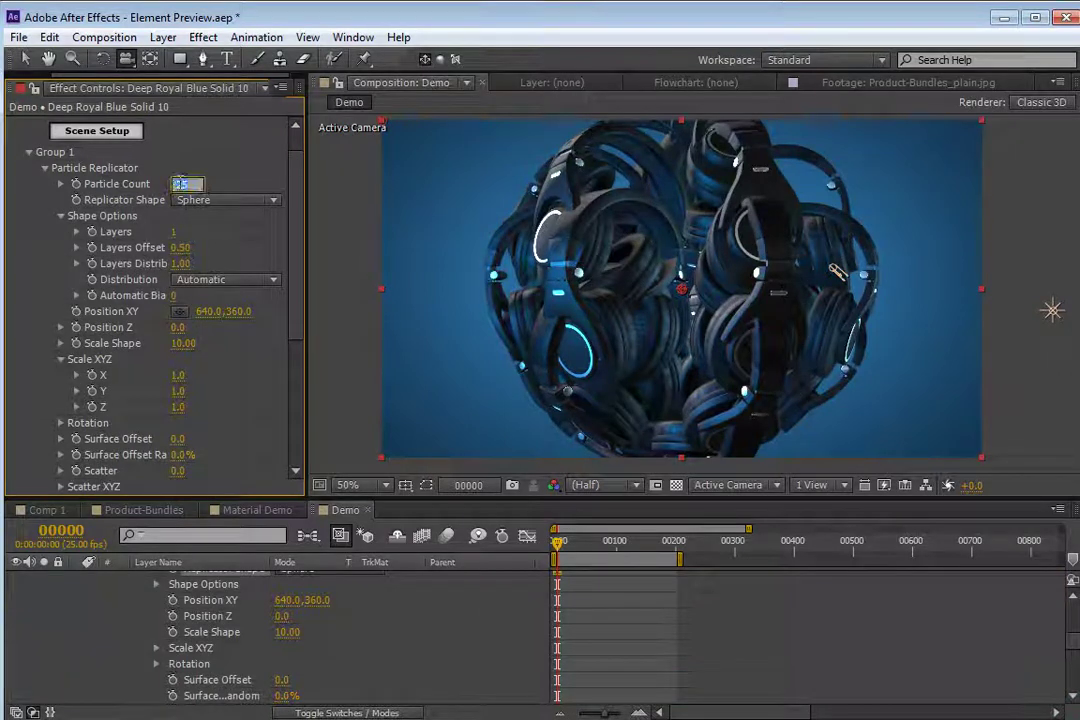
{"action": "type", "text": "16"}
{"action": "key", "text": "Return"}
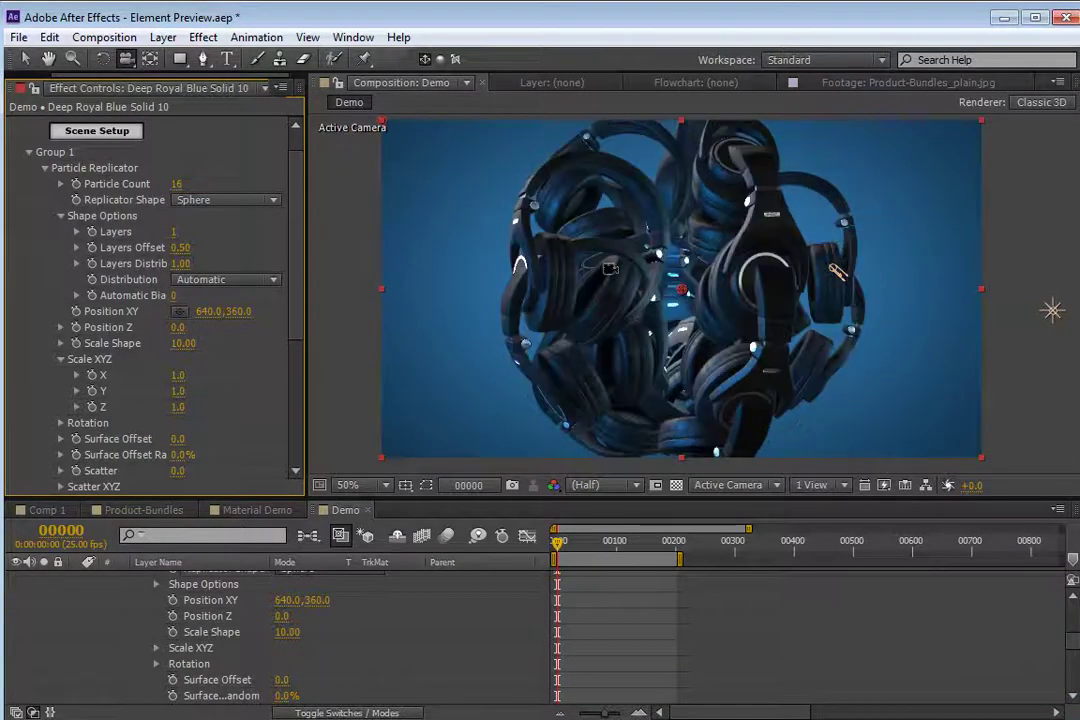
{"action": "left_click", "coordinate": [178, 184]}
{"action": "type", "text": "12"}
{"action": "key", "text": "Return"}
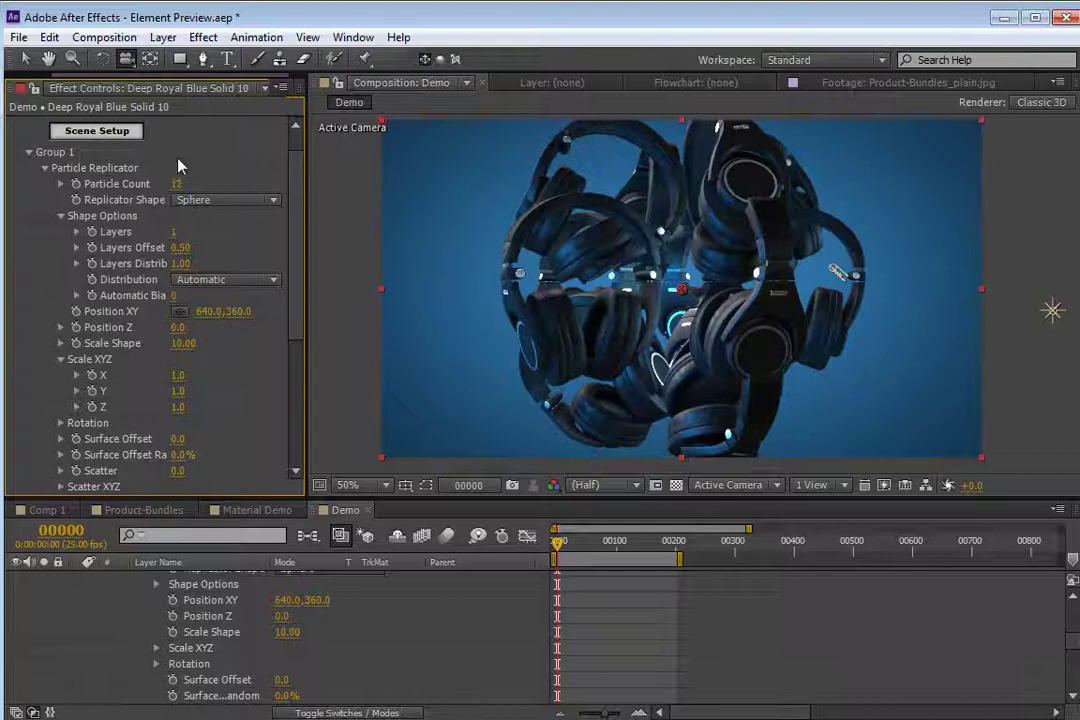
- Orbit the camera around the replicated headphones, set Group 1's Scale Shape to 15.90, and collapse the Particle Replicator settings
{"action": "left_click_drag", "start_coordinate": [600, 260], "coordinate": [451, 242]}
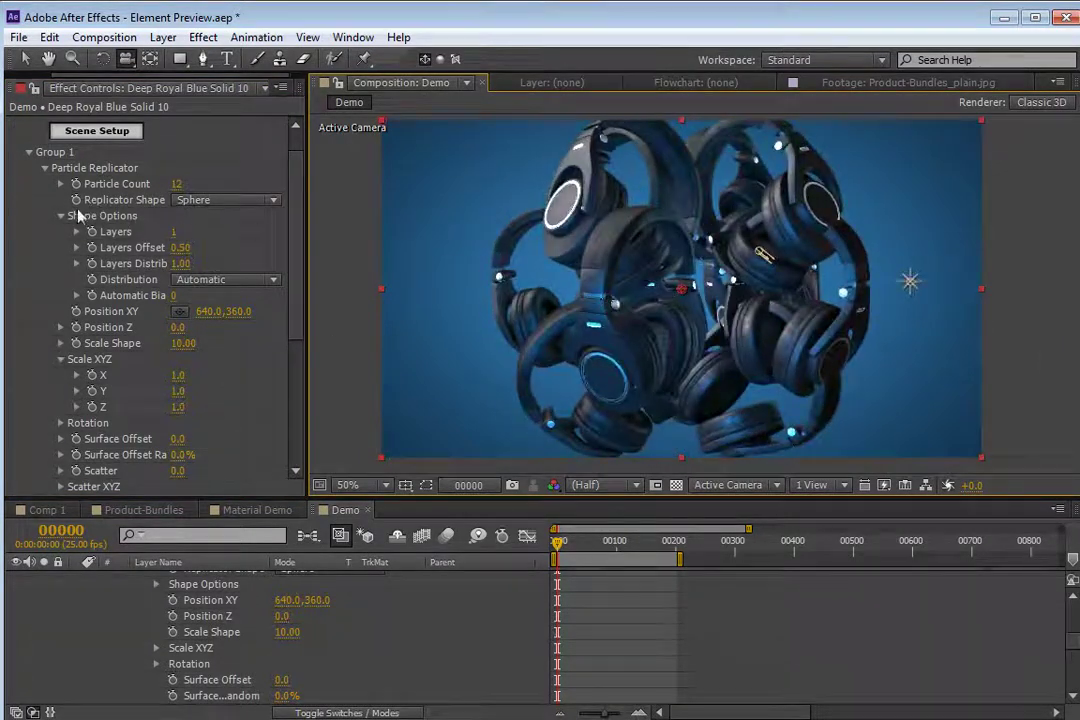
{"action": "left_click_drag", "start_coordinate": [183, 343], "coordinate": [265, 324]}
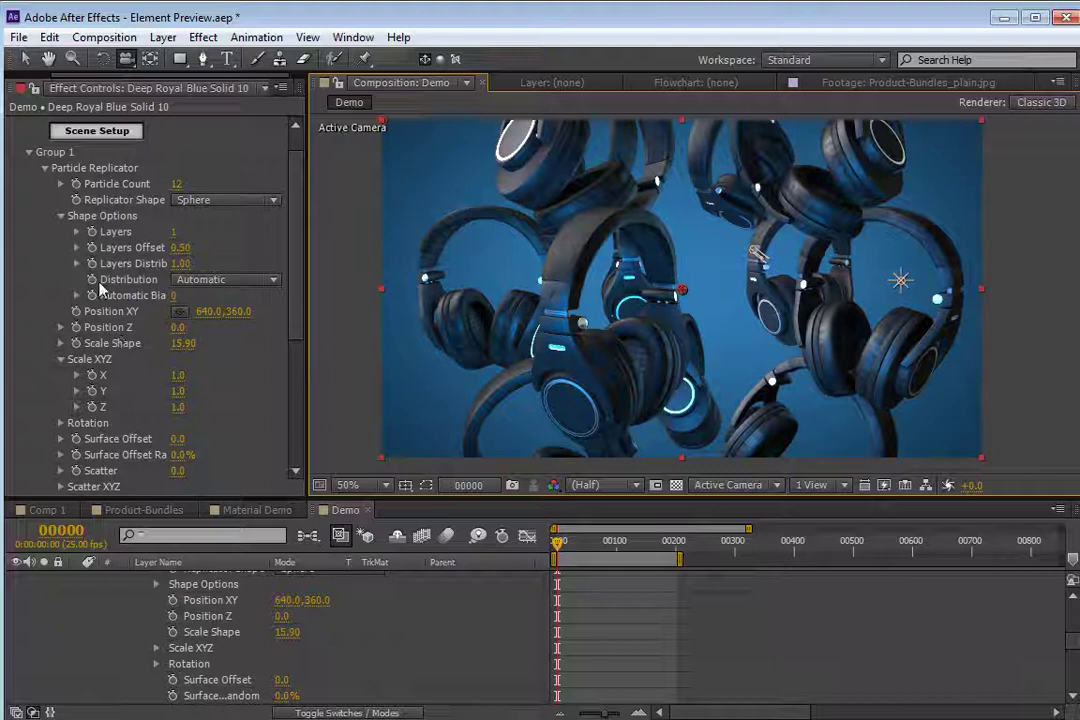
{"action": "left_click", "coordinate": [45, 170]}
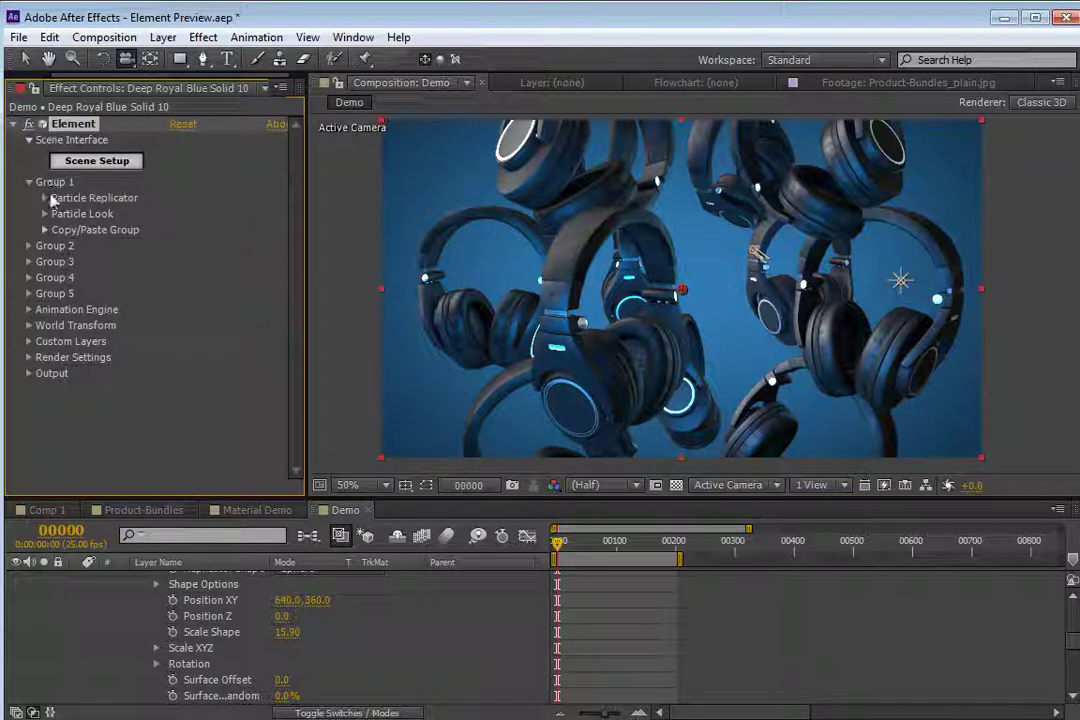
- Set the Rotation Random in Group 1's Particle Look to 96° and orbit the camera to view the scattered headphones
{"action": "left_click", "coordinate": [45, 214]}
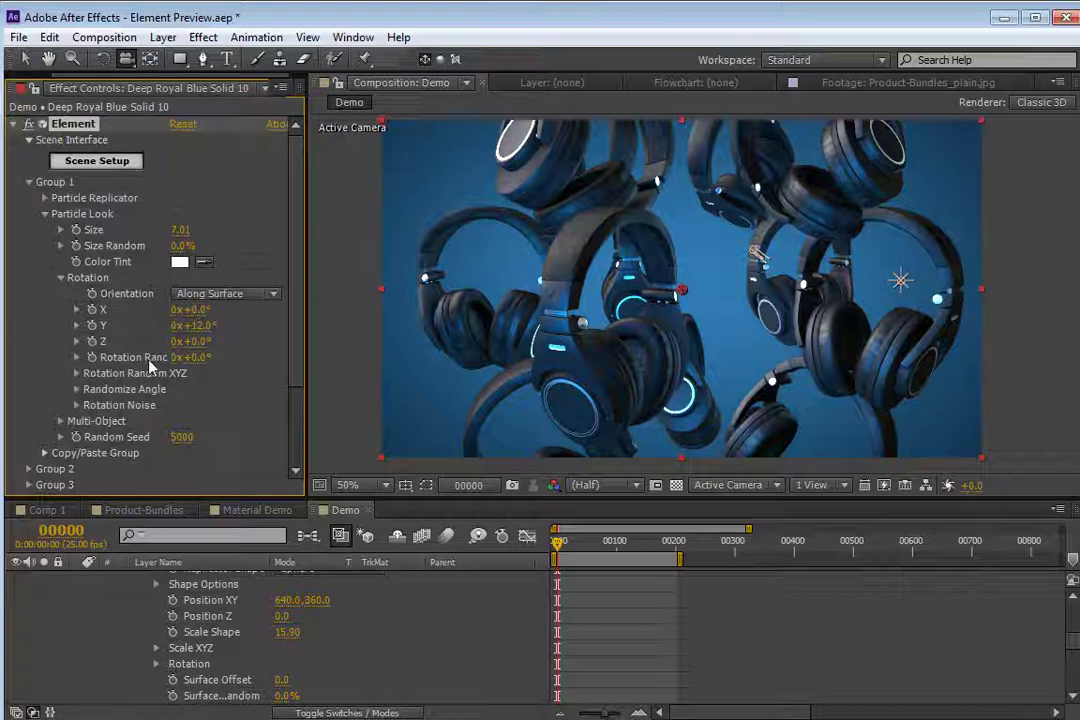
{"action": "left_click_drag", "start_coordinate": [190, 357], "coordinate": [288, 347]}
{"action": "left_click_drag", "start_coordinate": [714, 253], "coordinate": [550, 244]}
- Try a Size Random of 82% on Group 1's particles, return it to 0%, and collapse Group 1
{"action": "mouse_move", "coordinate": [184, 246]}
{"action": "left_mouse_down"}
{"action": "mouse_move", "coordinate": [256, 241]}
{"action": "mouse_move", "coordinate": [200, 244]}
{"action": "left_mouse_up"}
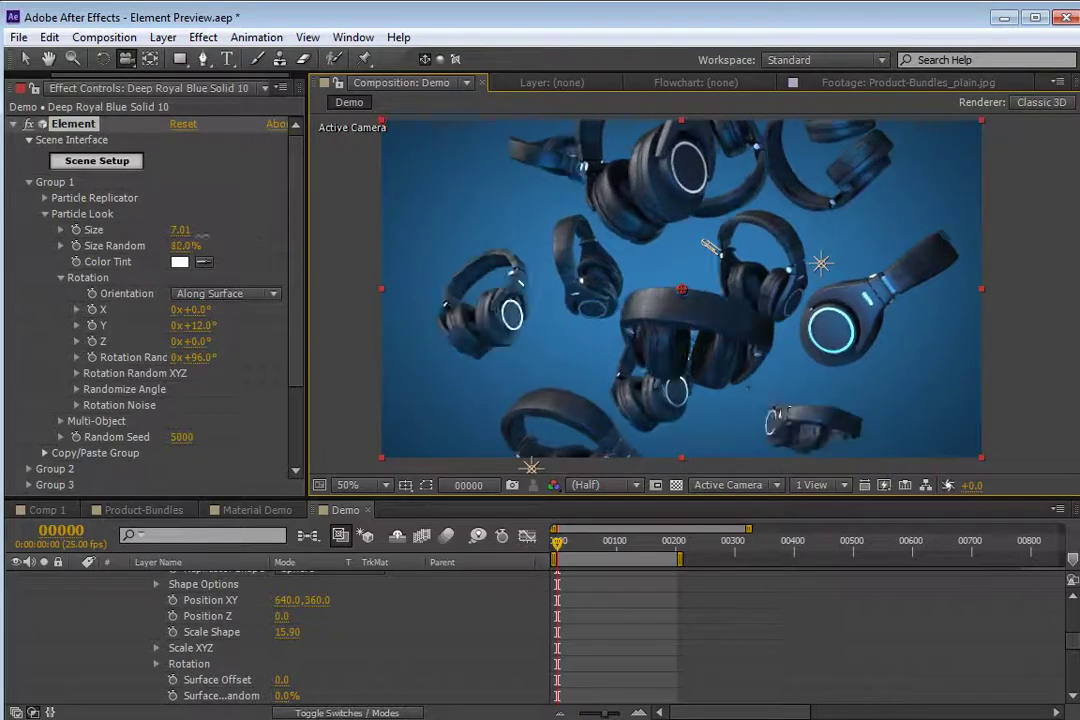
{"action": "left_click_drag", "start_coordinate": [565, 295], "coordinate": [543, 288]}
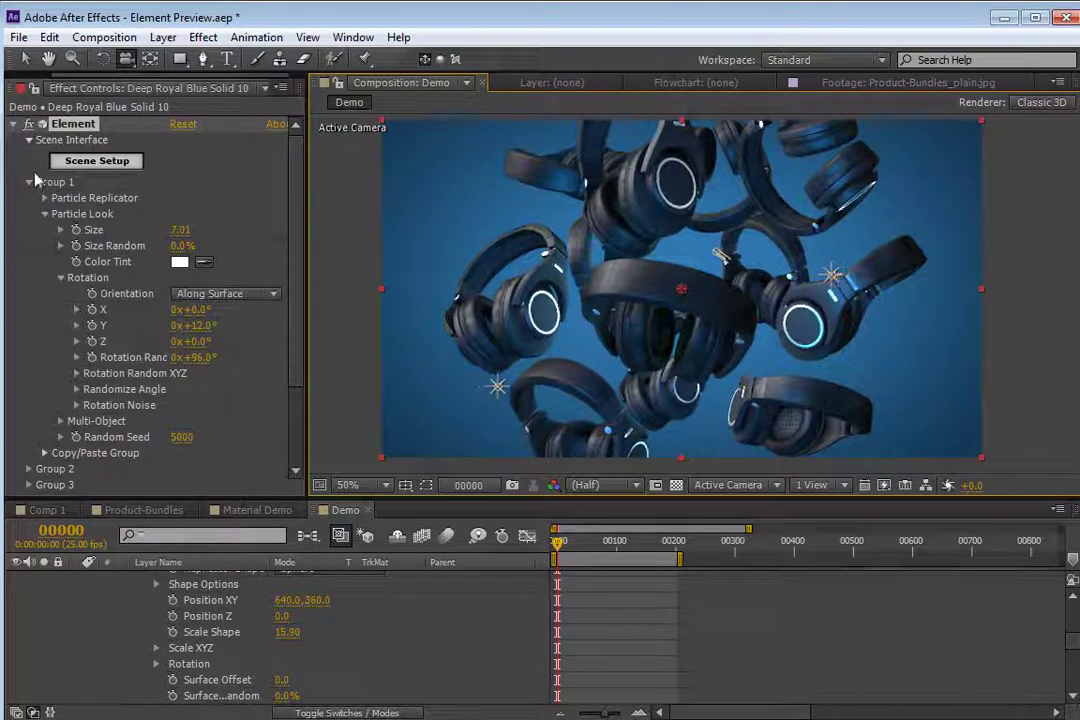
{"action": "left_click", "coordinate": [30, 181]}
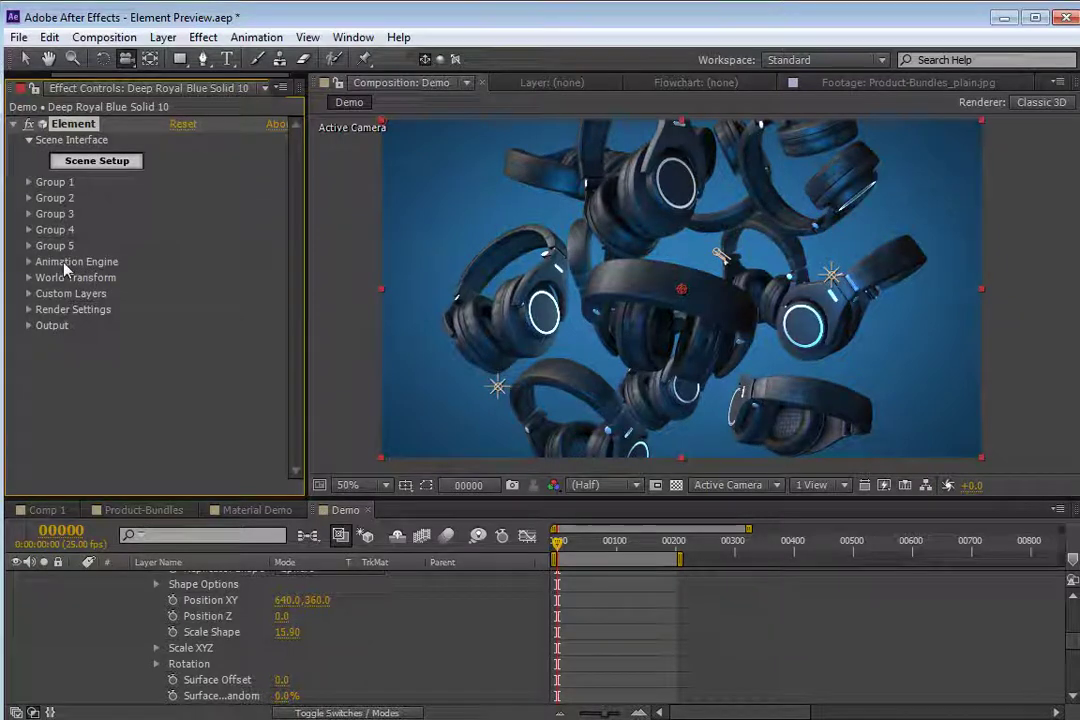
- Preview the environment as the background in Render Settings, check the Override Layer choices, and turn Show in BG off again
{"action": "left_click", "coordinate": [30, 312]}
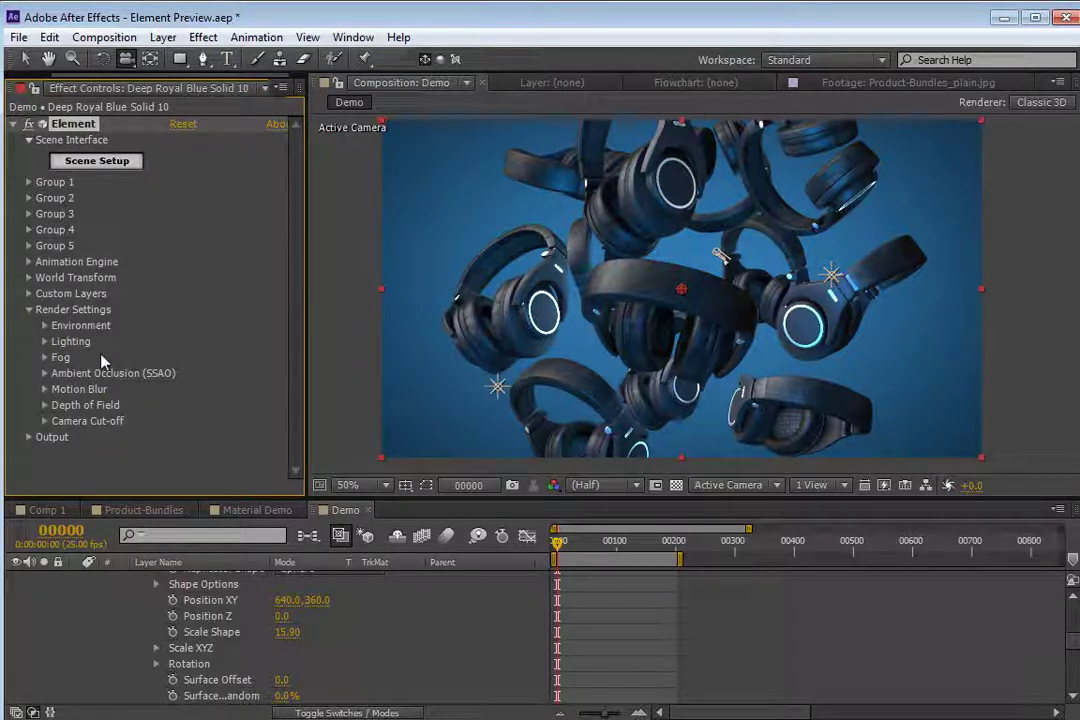
{"action": "left_click", "coordinate": [44, 325]}
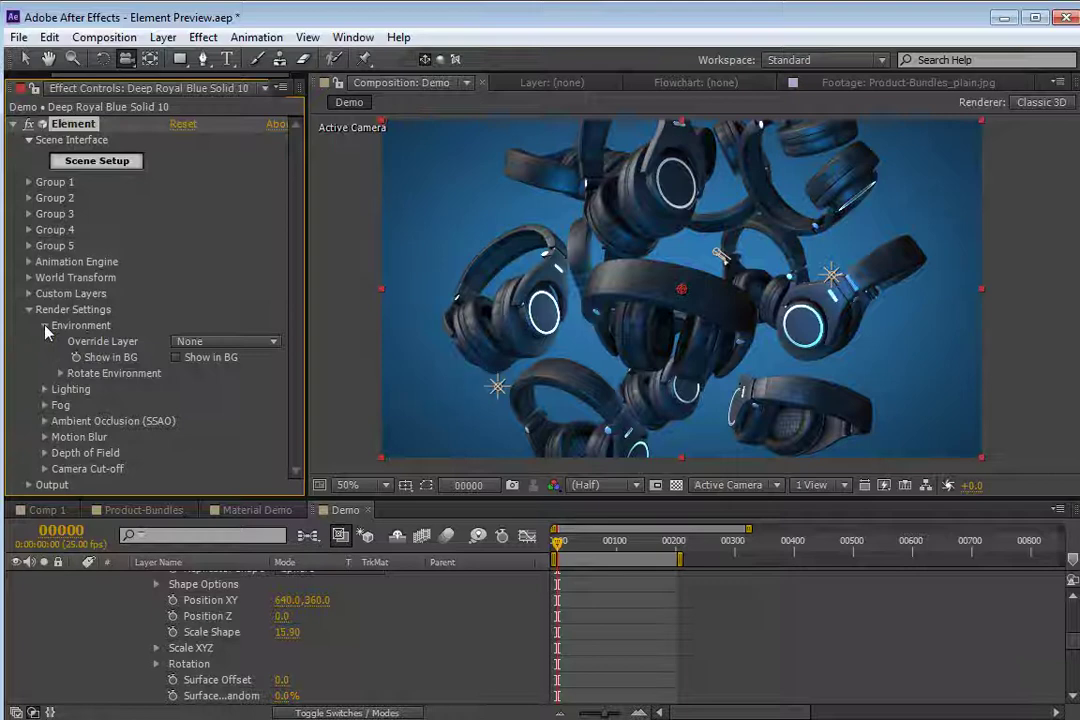
{"action": "left_click", "coordinate": [177, 358]}
{"action": "left_click_drag", "start_coordinate": [642, 326], "coordinate": [546, 319]}
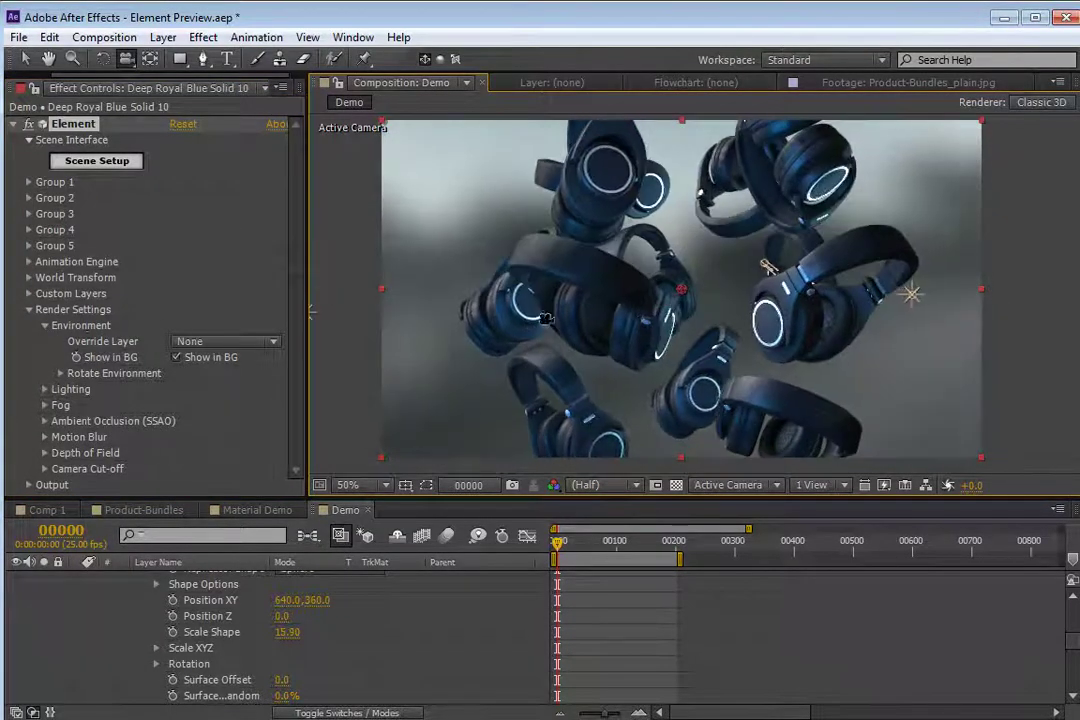
{"action": "left_click", "coordinate": [225, 341]}
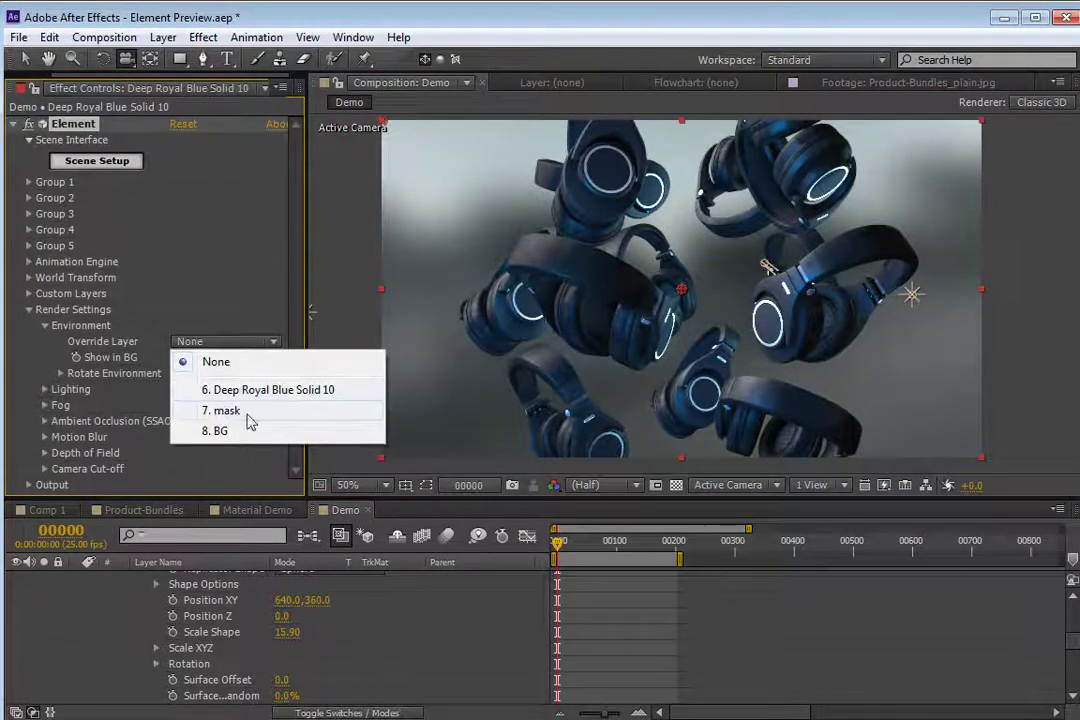
{"action": "left_click", "coordinate": [180, 324]}
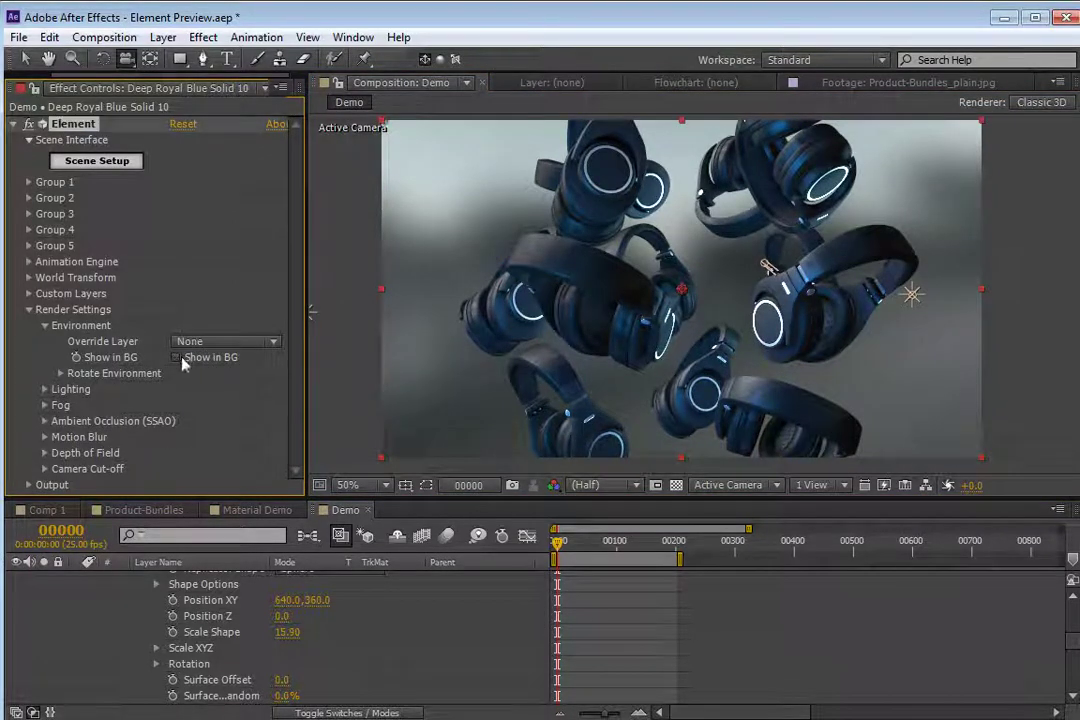
{"action": "left_click", "coordinate": [45, 328]}
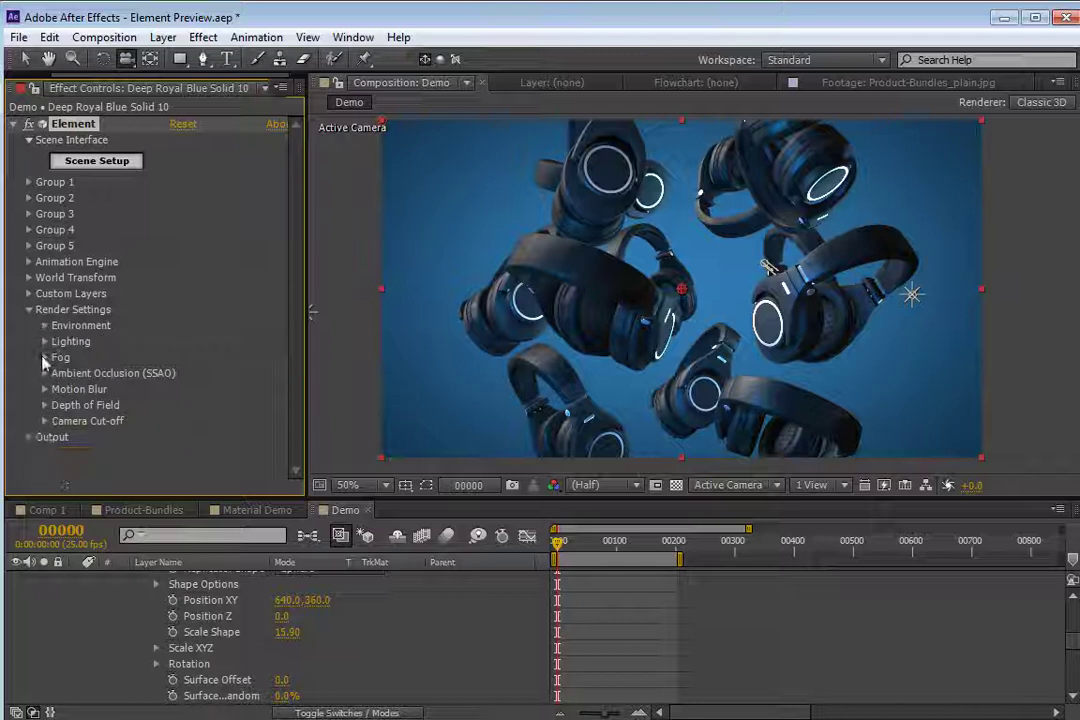
- Enable Fog in Render Settings with a blue color sampled from the composition background and an opacity of 100%
{"action": "left_click", "coordinate": [45, 358]}
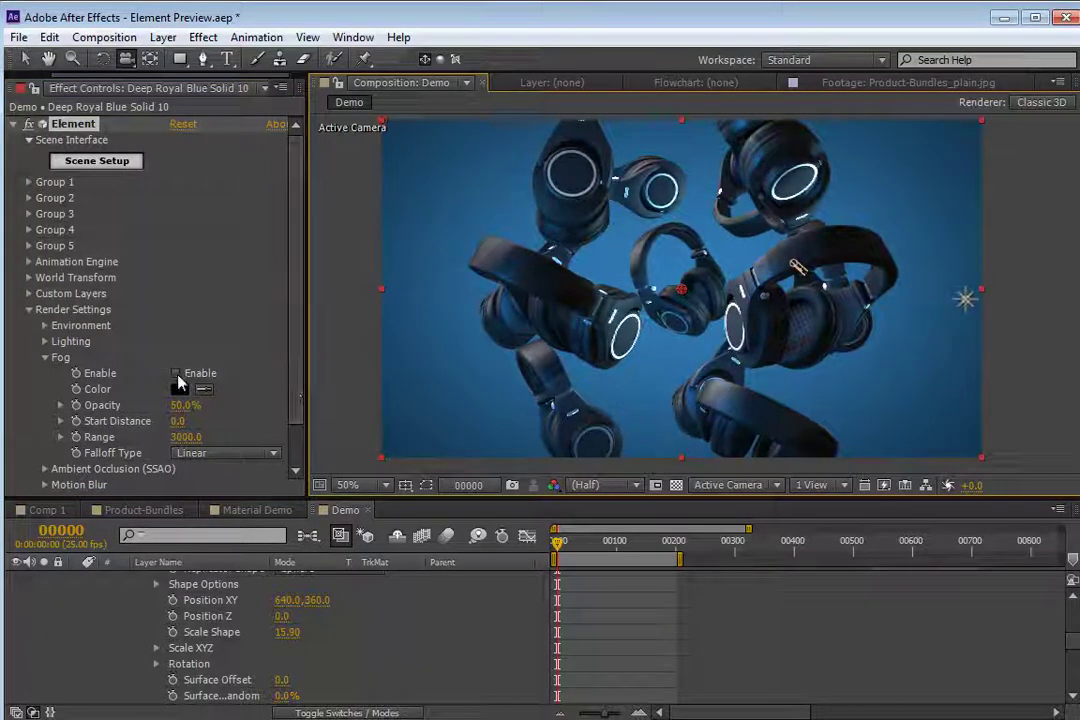
{"action": "left_click", "coordinate": [607, 264]}
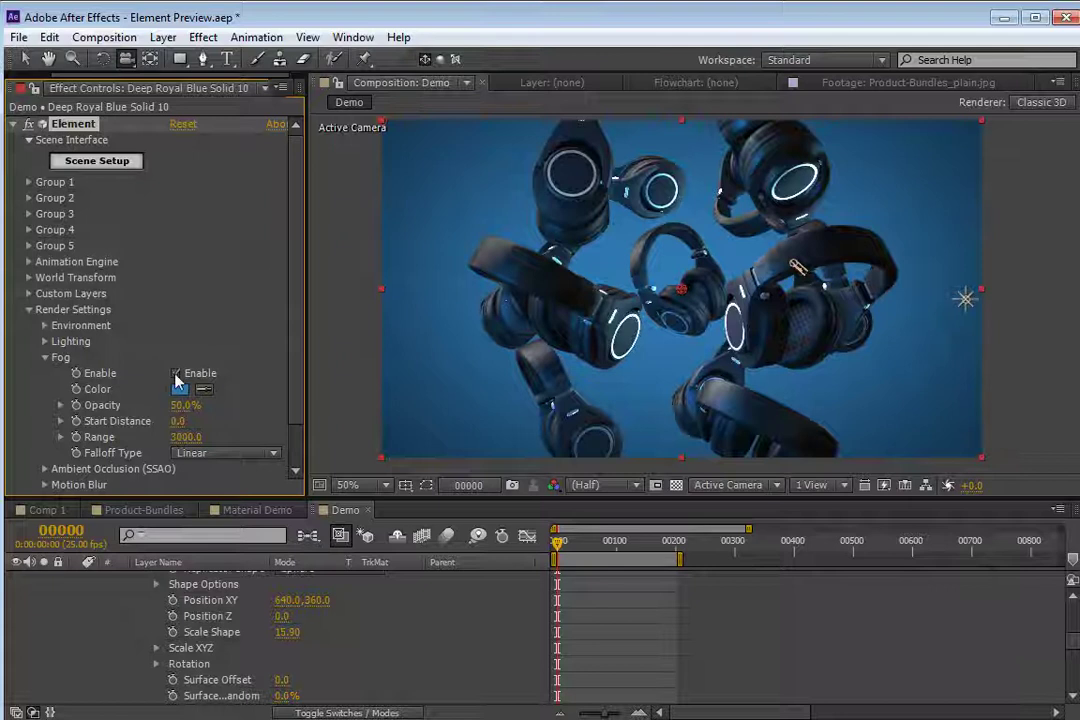
{"action": "left_click", "coordinate": [185, 405]}
{"action": "type", "text": "100"}
{"action": "key", "text": "Return"}
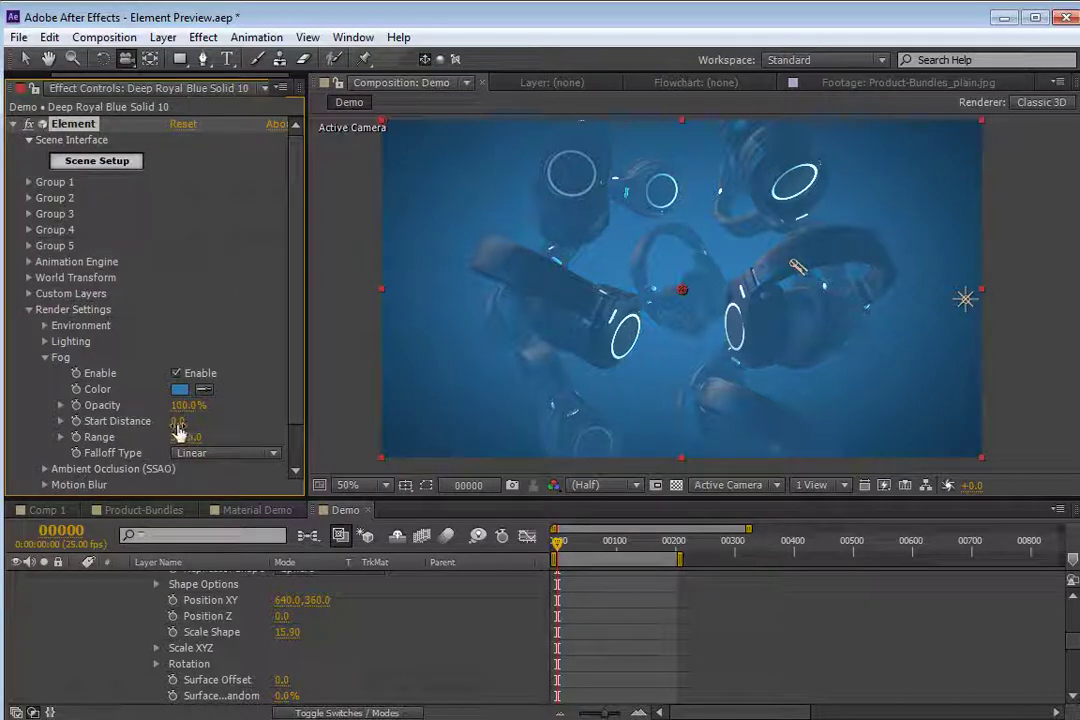
- Set the fog's Start Distance to 1190 and Range to 2010, and orbit the camera to check the depth falloff
{"action": "left_click_drag", "start_coordinate": [190, 421], "coordinate": [283, 418]}
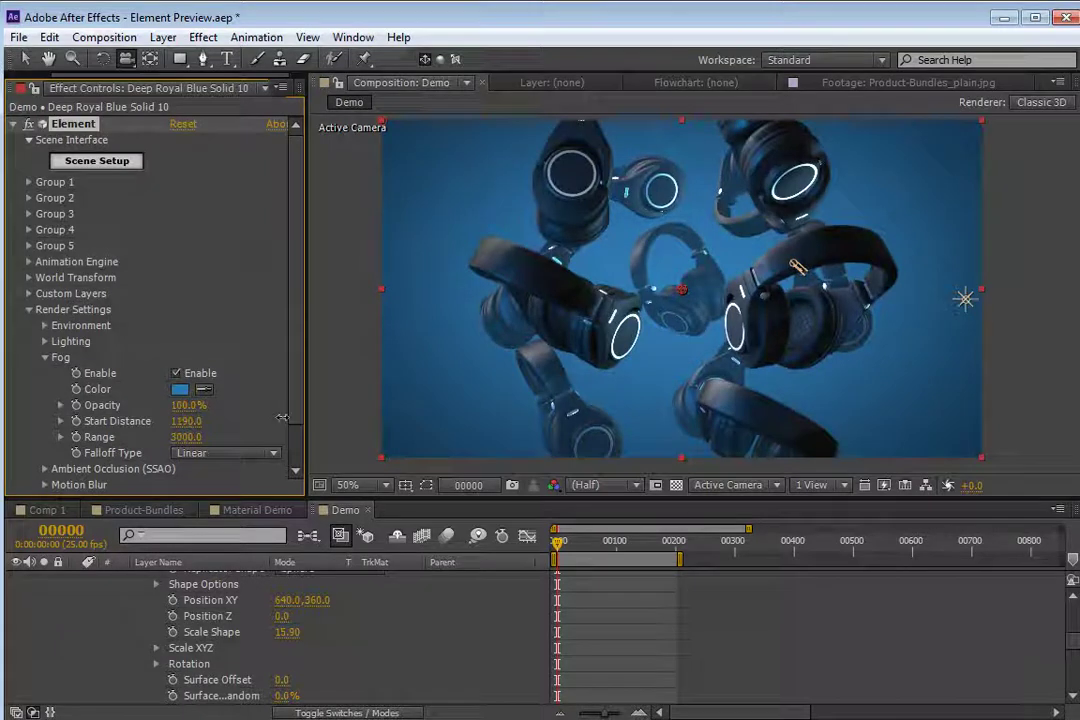
{"action": "left_click_drag", "start_coordinate": [117, 424], "coordinate": [153, 424]}
{"action": "left_click_drag", "start_coordinate": [820, 304], "coordinate": [688, 301]}
- Set the composition preview resolution to Full and maximize the viewer at 100% magnification
{"action": "left_click", "coordinate": [603, 485]}
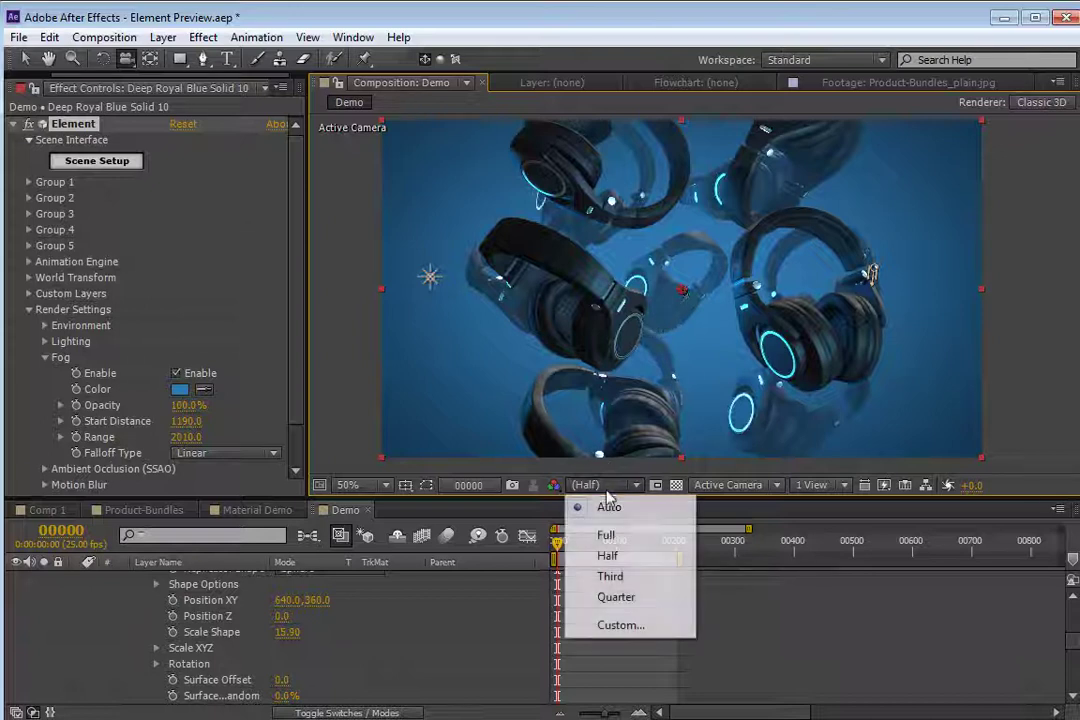
{"action": "left_click", "coordinate": [604, 535]}
{"action": "key", "text": "grave"}
{"action": "scroll", "coordinate": [540, 376], "scroll_direction": "up", "scroll_amount": 2}
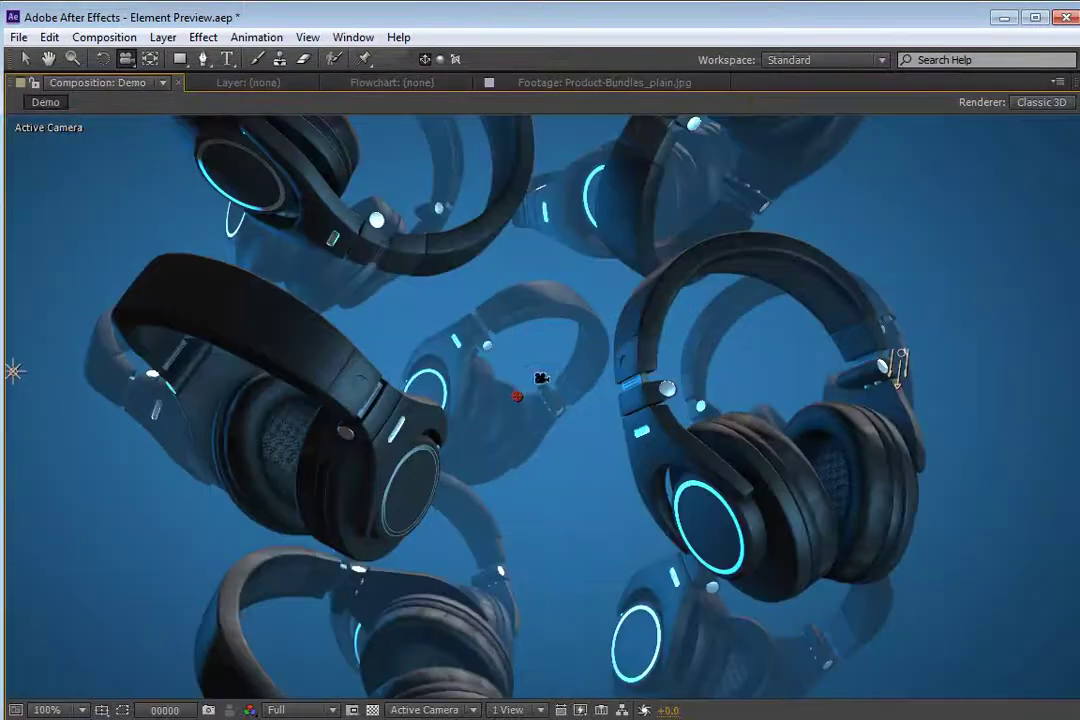
- Examine the fogged headphones at full size by orbiting the camera, and restore the panel layout with the viewer at 50%
{"action": "key", "text": "h"}
{"action": "left_click_drag", "start_coordinate": [434, 417], "coordinate": [490, 410]}
{"action": "key", "text": "c"}
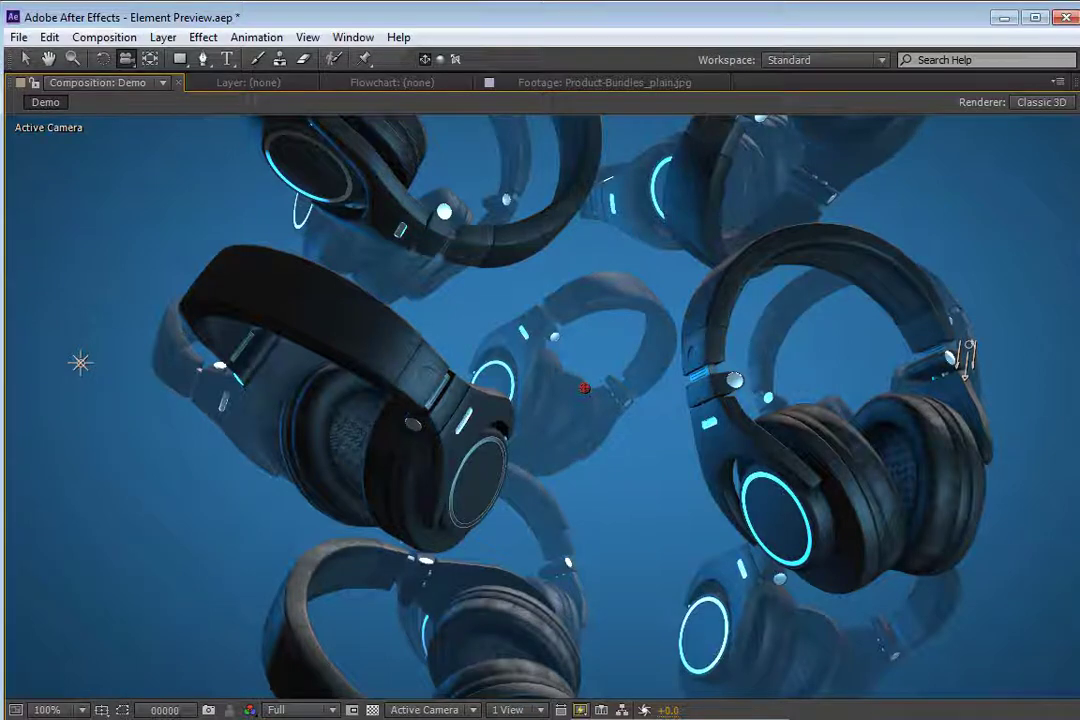
{"action": "left_click_drag", "start_coordinate": [276, 442], "coordinate": [695, 442]}
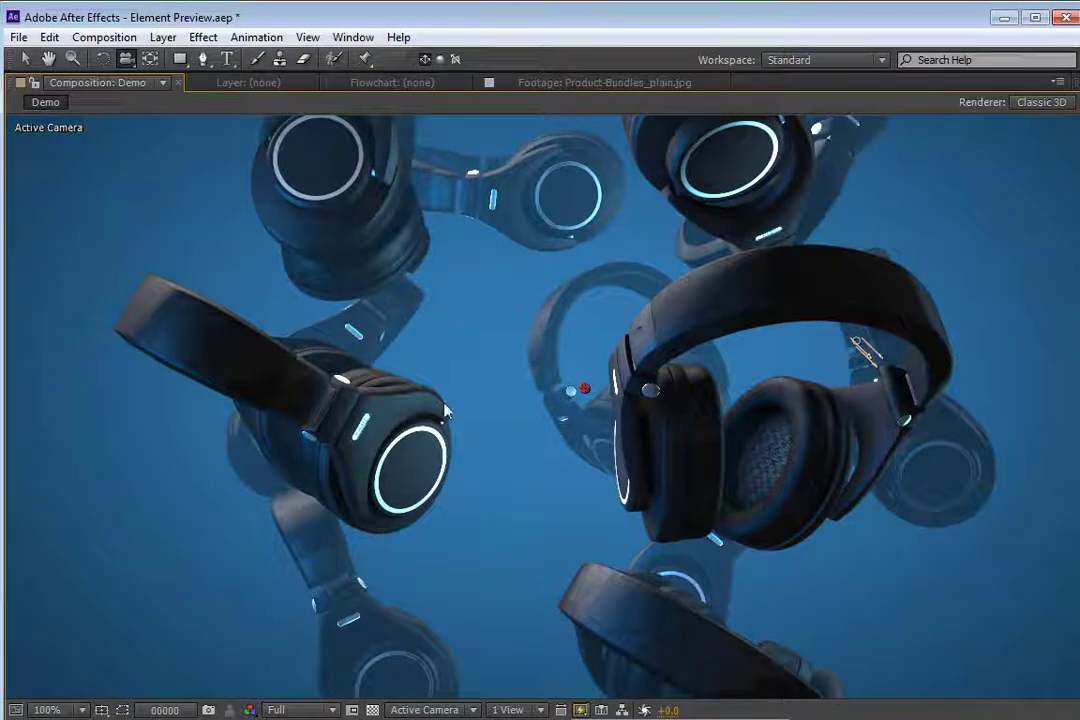
{"action": "key", "text": "v"}
{"action": "scroll", "coordinate": [606, 315], "scroll_direction": "down", "scroll_amount": 1}
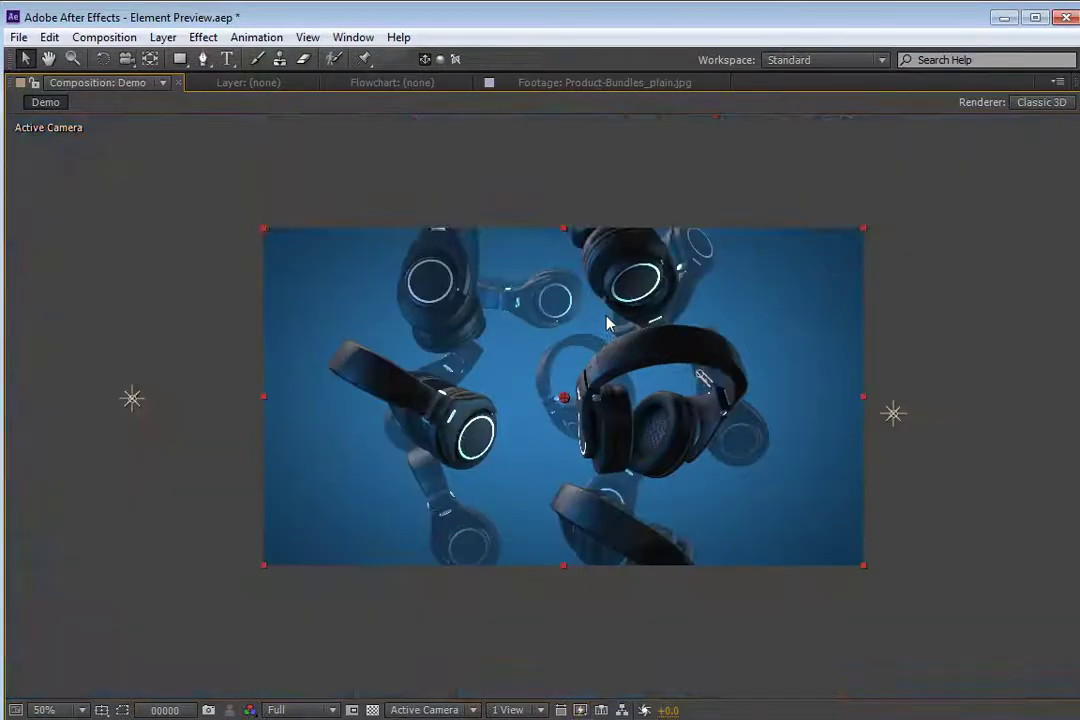
{"action": "key", "text": "grave"}
{"action": "key", "text": "c"}
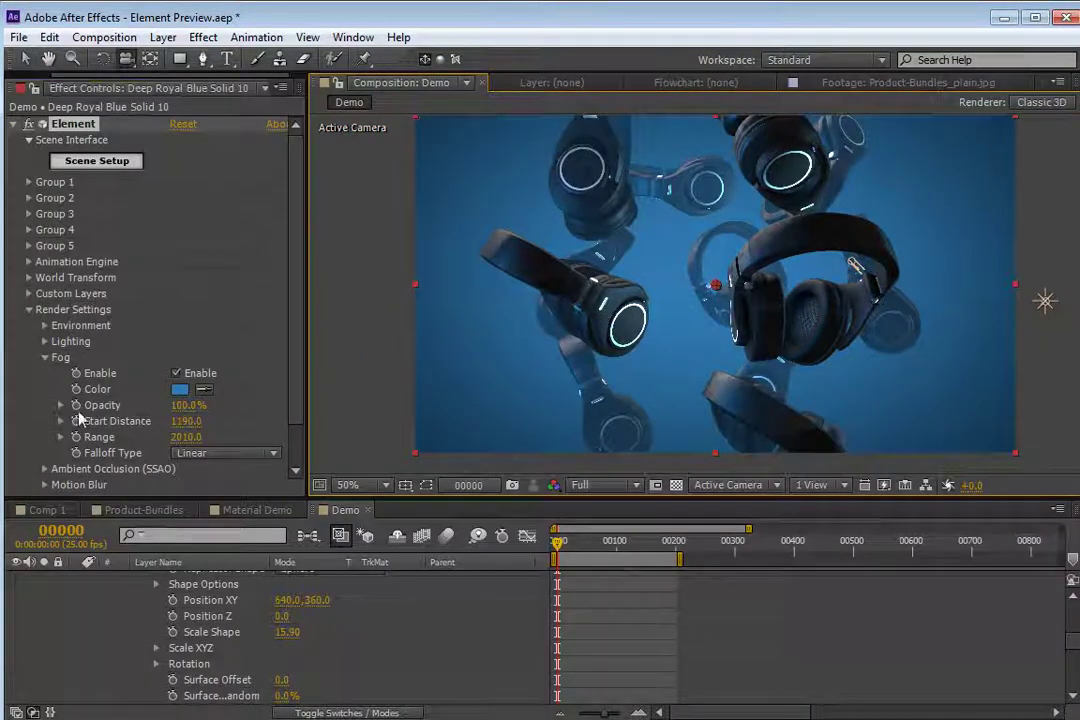
- Collapse the Fog settings and the Element layer's expanded properties in the timeline
{"action": "left_click", "coordinate": [44, 357]}
{"action": "scroll", "coordinate": [88, 622], "scroll_direction": "up", "scroll_amount": 5}
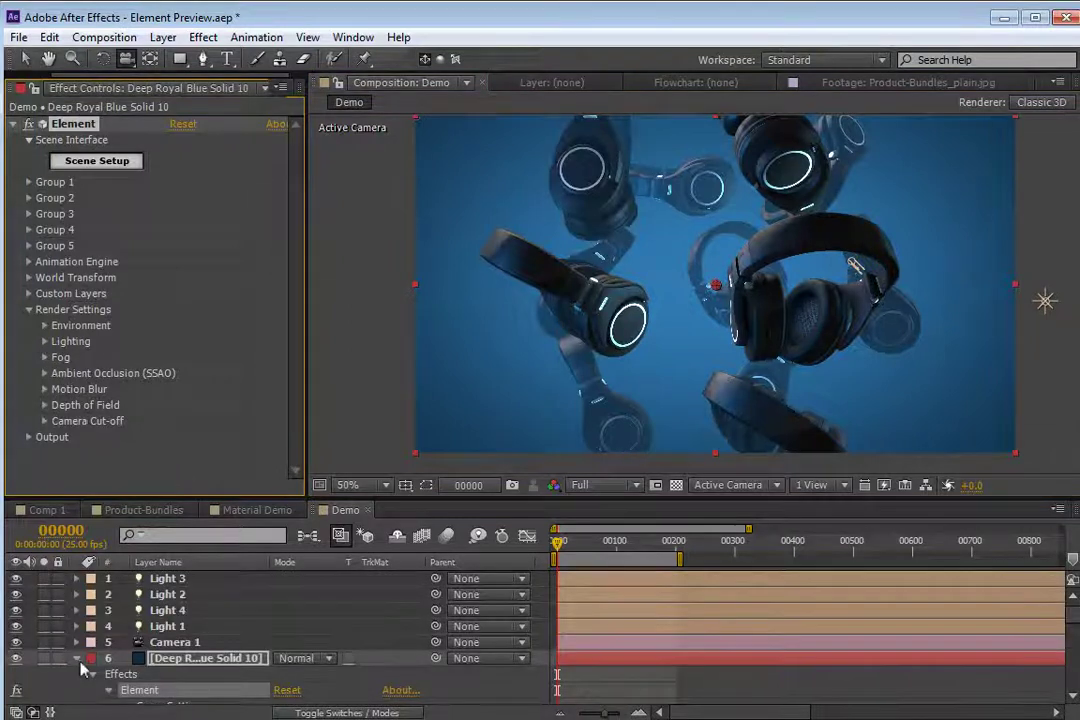
{"action": "left_click", "coordinate": [76, 648]}
- Reveal Camera 1's Point of Interest and Position, and start keyframing both at frame 0
{"action": "left_click", "coordinate": [165, 642]}
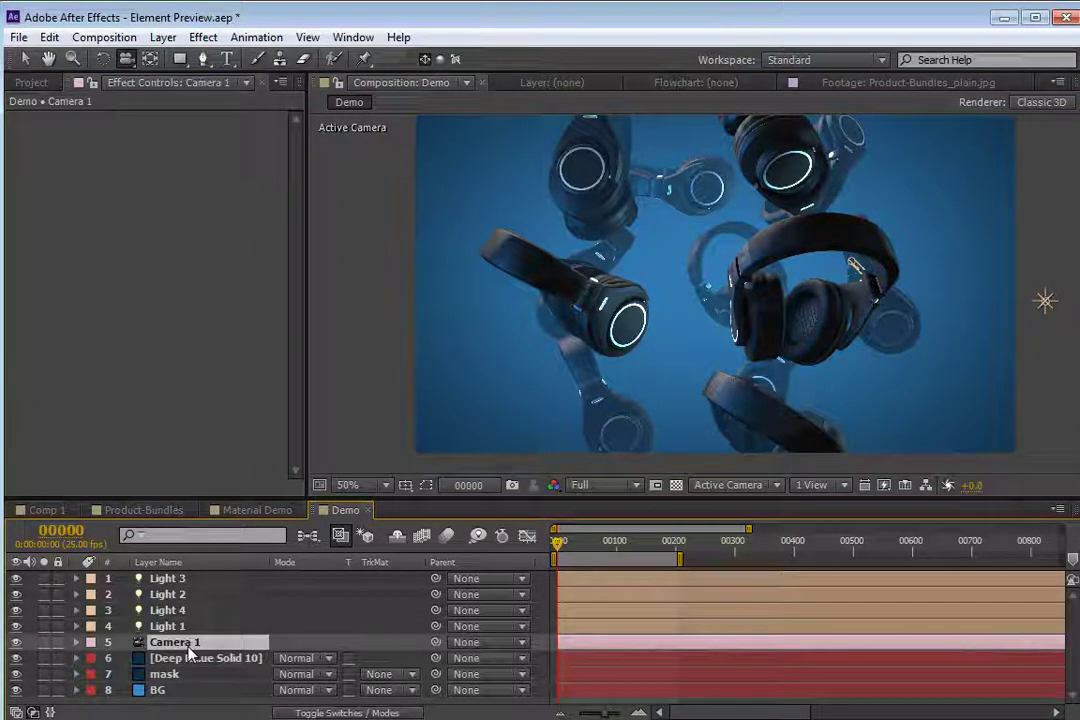
{"action": "key", "text": "p"}
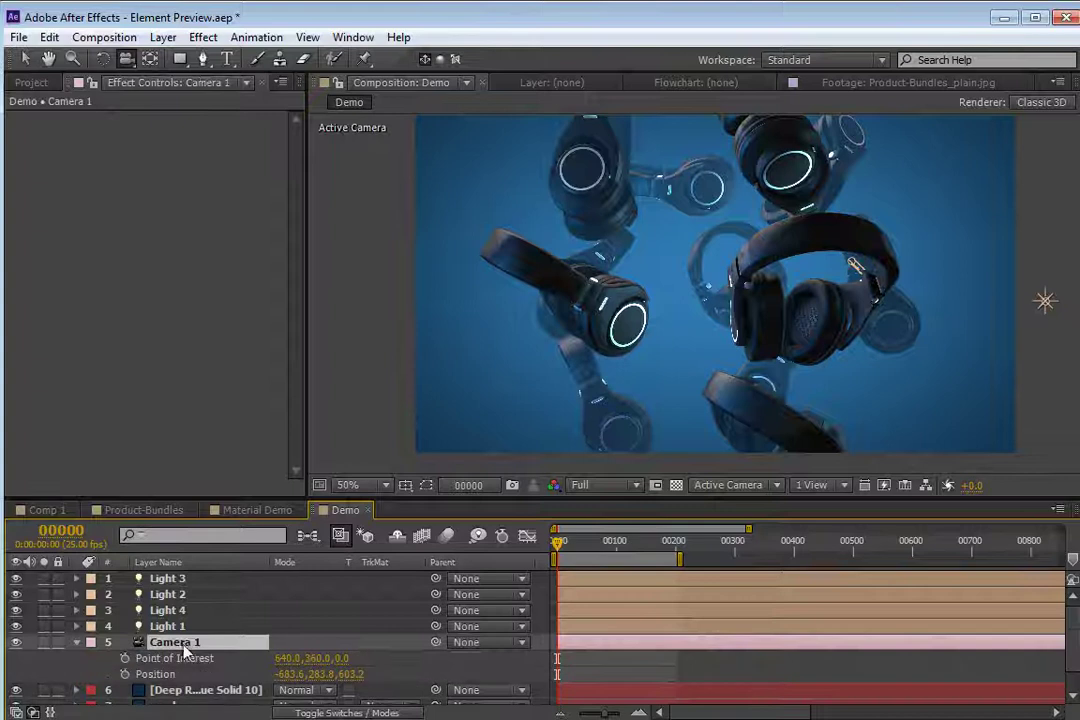
{"action": "left_click_drag", "start_coordinate": [125, 659], "coordinate": [125, 674]}
- At frame 43, orbit Camera 1 to position 487.8, 321.9, -1448.1 and shift the new Position keyframe slightly forward in time
{"action": "key", "text": "space"}
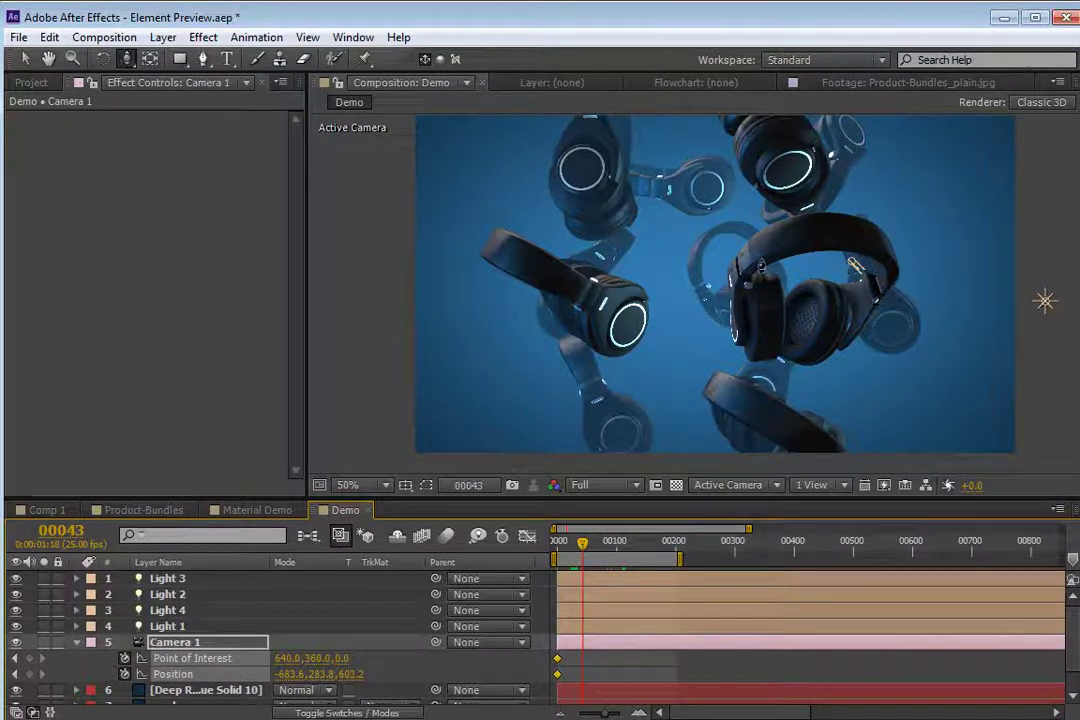
{"action": "left_click_drag", "start_coordinate": [700, 218], "coordinate": [633, 257]}
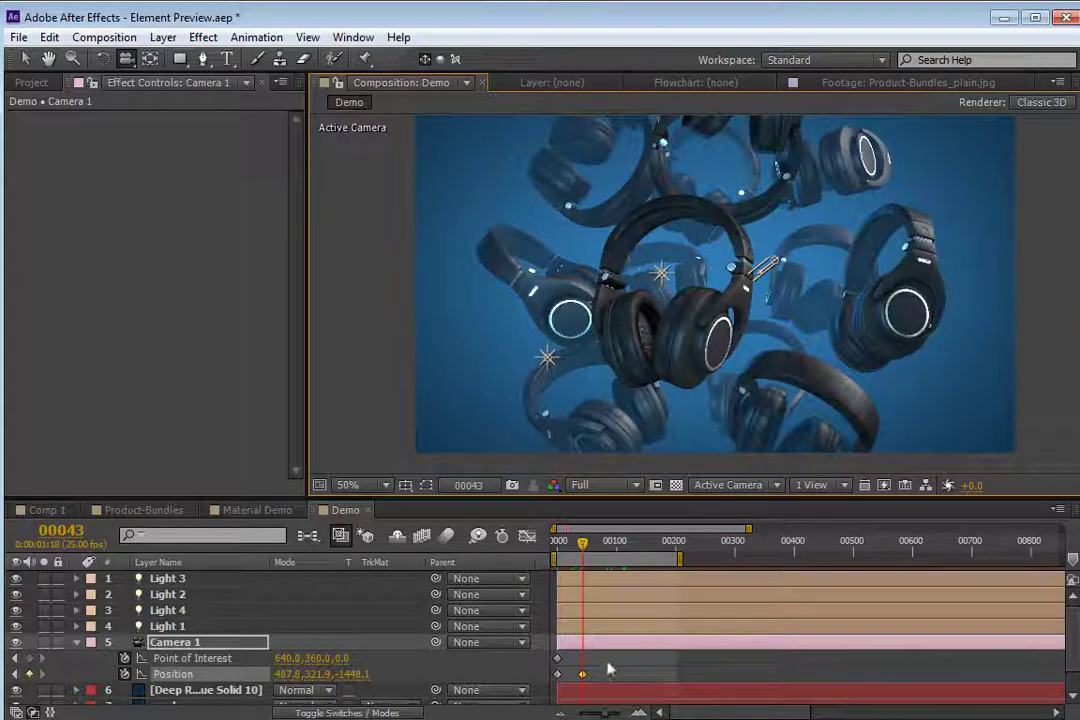
{"action": "left_click_drag", "start_coordinate": [582, 675], "coordinate": [585, 676]}
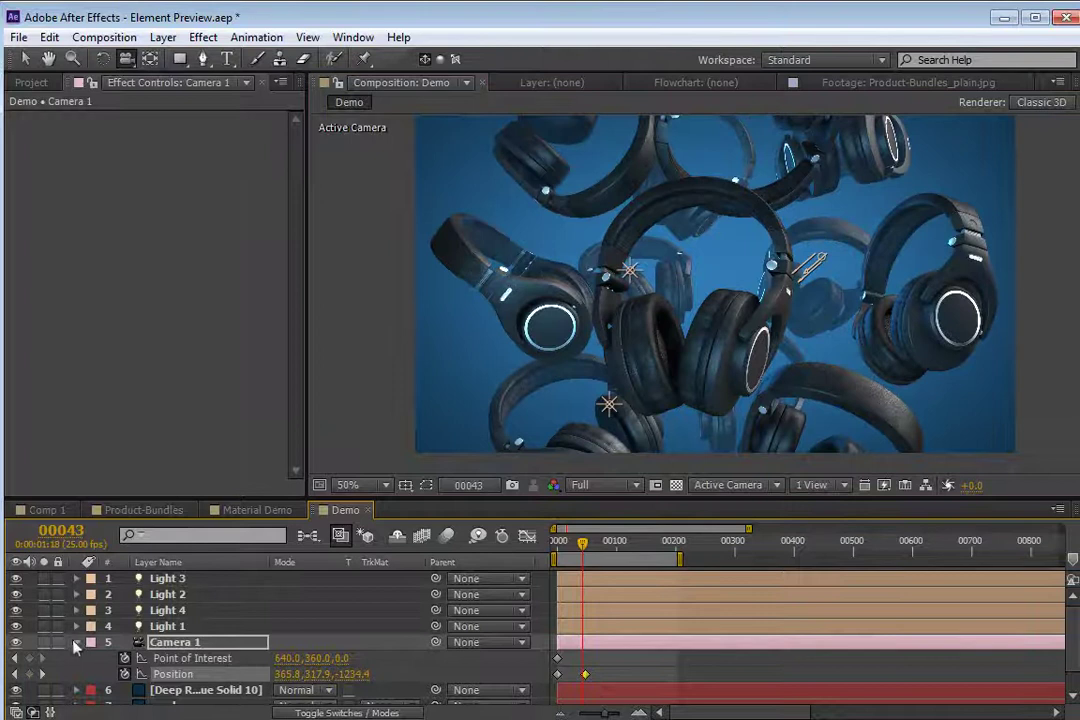
- Collapse Camera 1's properties and enable motion blur for the Deep Royal Blue Solid 10 layer and the Demo composition
{"action": "left_click", "coordinate": [76, 642]}
{"action": "left_click", "coordinate": [186, 659]}
{"action": "key", "text": "F4"}
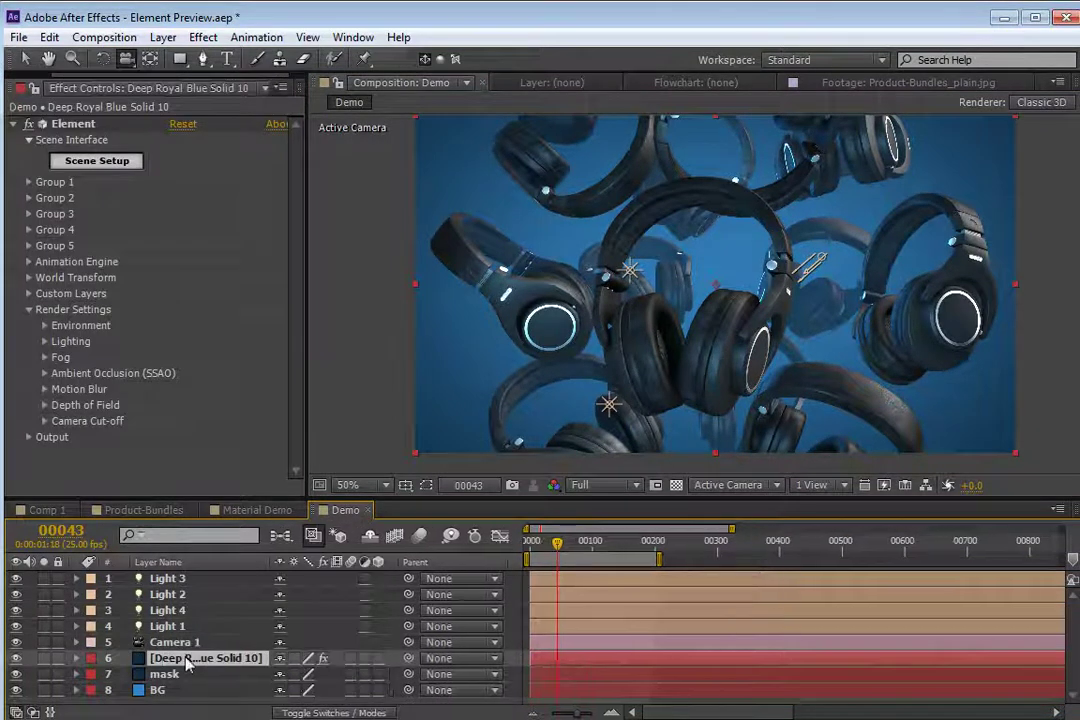
{"action": "left_click", "coordinate": [350, 660]}
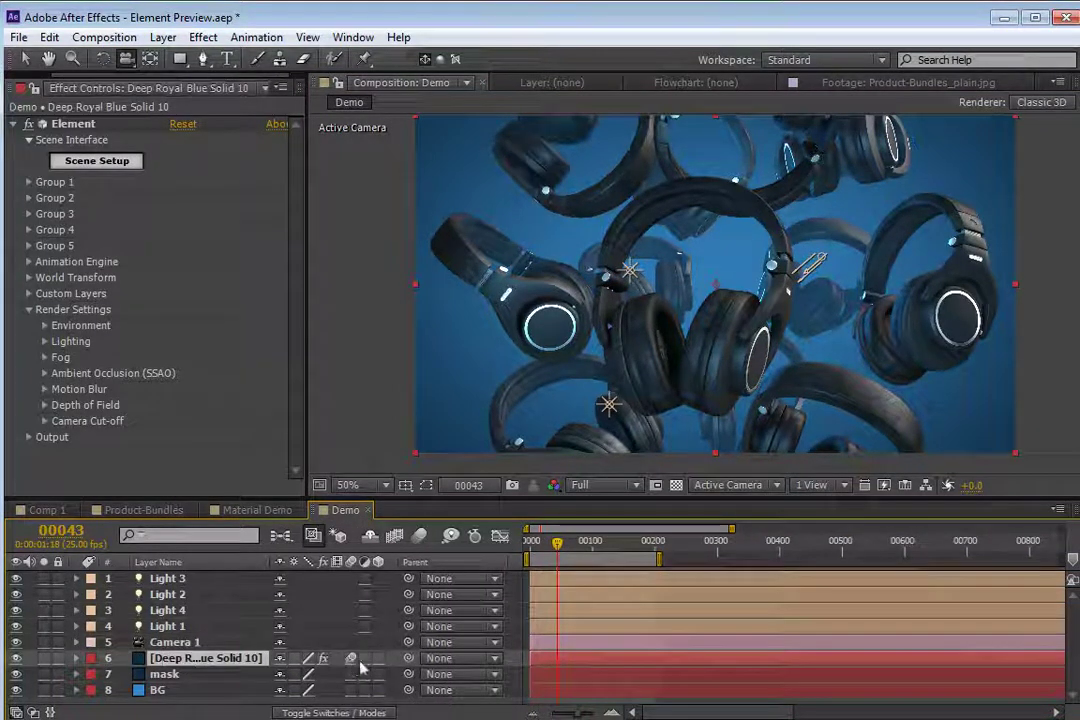
{"action": "left_click", "coordinate": [420, 537]}
- Purge the cached memory and play a RAM preview of the motion-blurred camera animation from frame 0
{"action": "key", "text": "equal"}
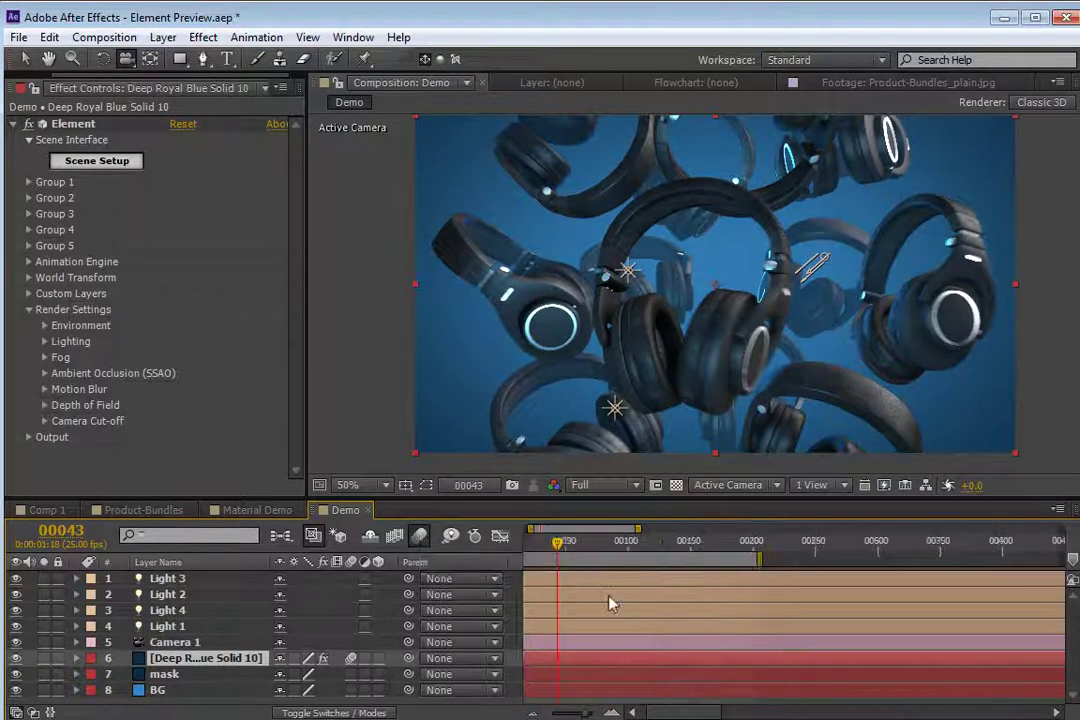
{"action": "middle_click_drag", "start_coordinate": [568, 645], "coordinate": [721, 634]}
{"action": "left_click_drag", "start_coordinate": [579, 545], "coordinate": [530, 560]}
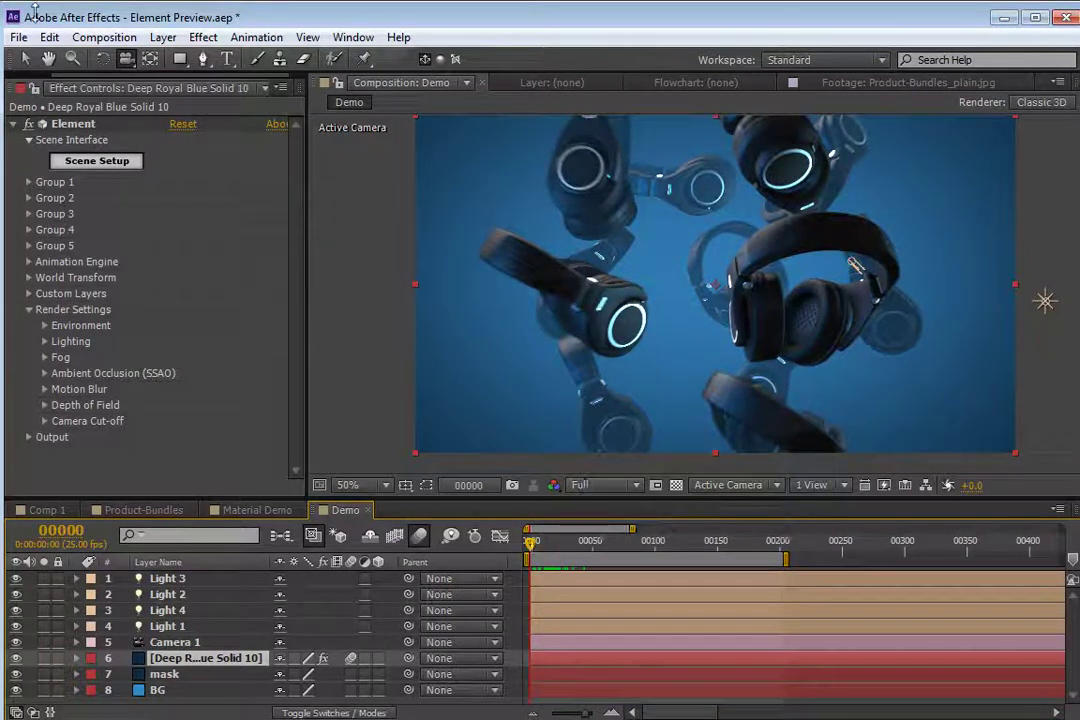
{"action": "left_click", "coordinate": [49, 37]}
{"action": "mouse_move", "coordinate": [305, 400]}
{"action": "left_click", "coordinate": [355, 400]}
{"action": "key", "text": "KP_0"}
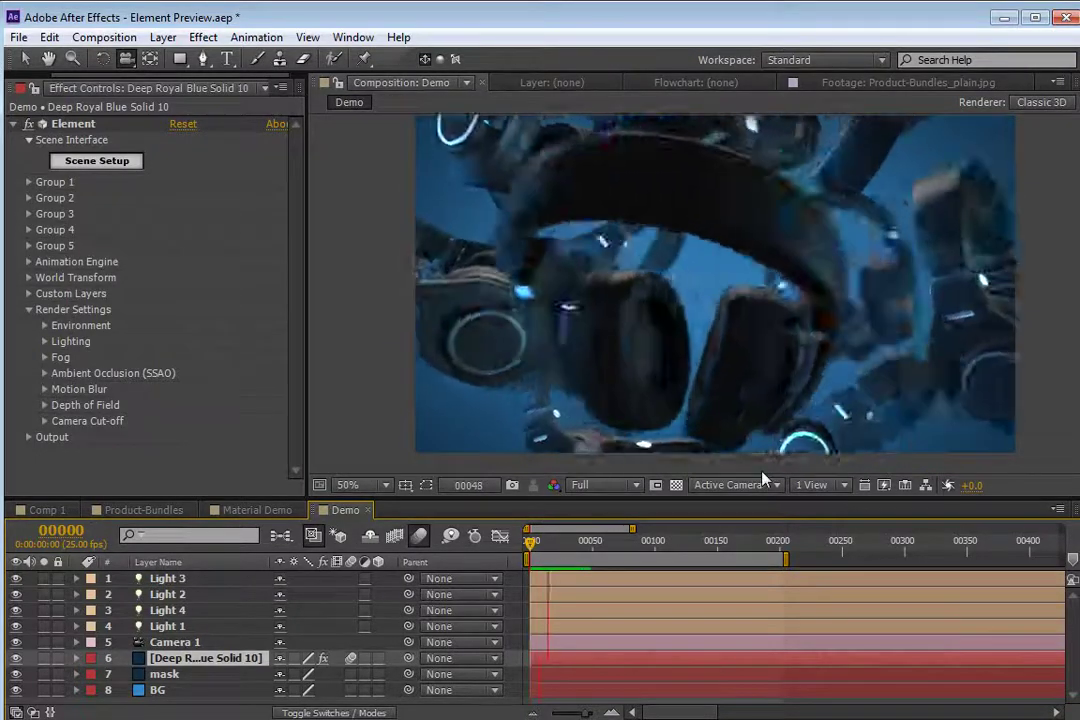
{"action": "left_click", "coordinate": [514, 423]}
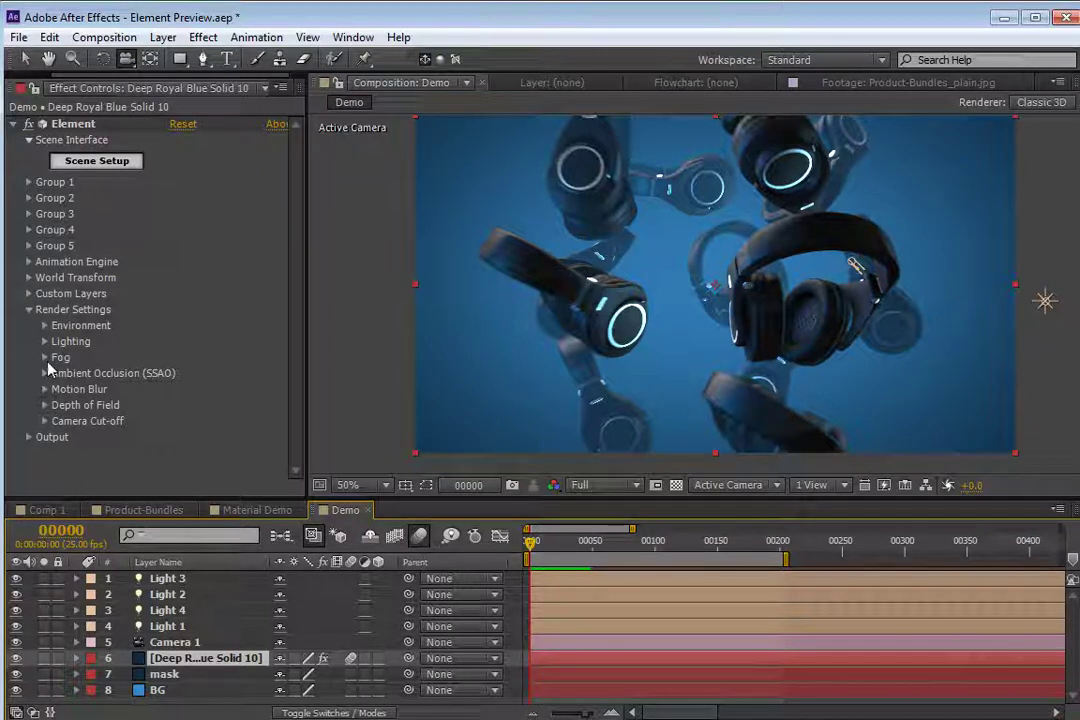
- Turn off motion blur, view the composition at 100%, and set Element's Depth of Field mode to Continuous Blur
{"action": "left_click", "coordinate": [419, 535]}
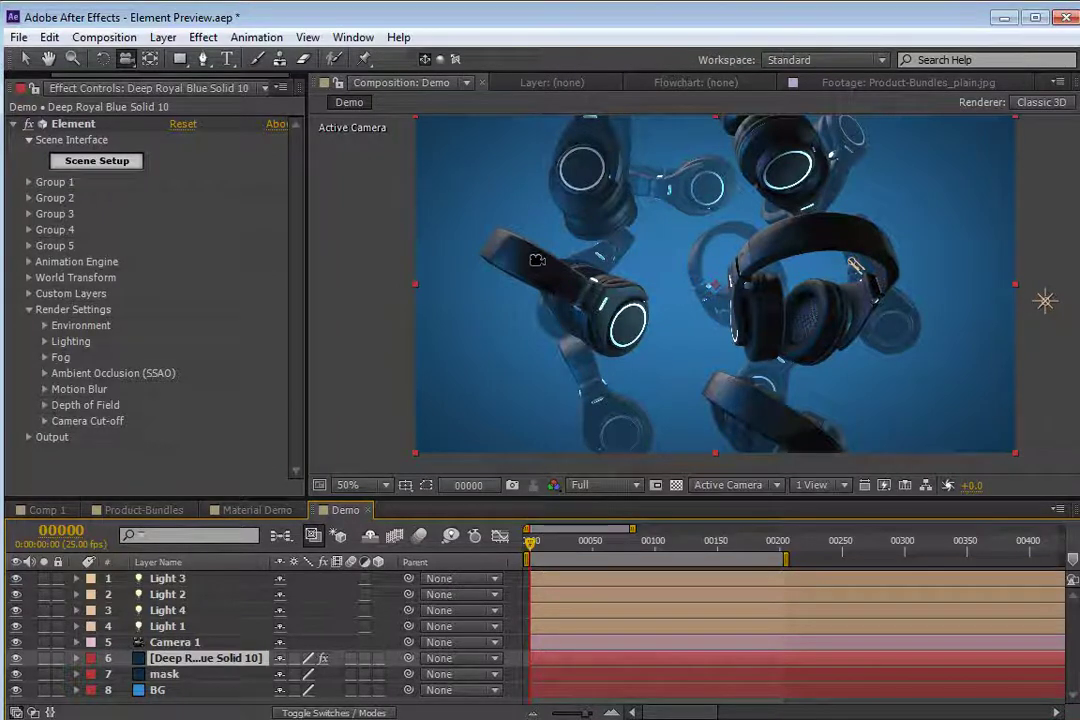
{"action": "key", "text": "period"}
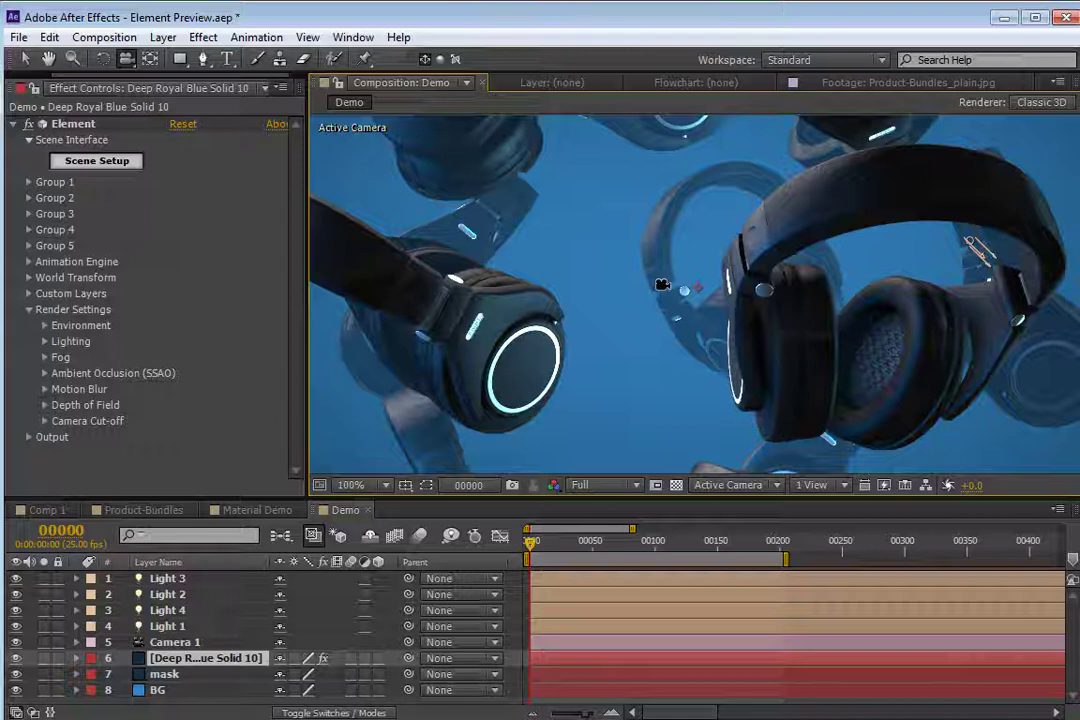
{"action": "left_click", "coordinate": [45, 405]}
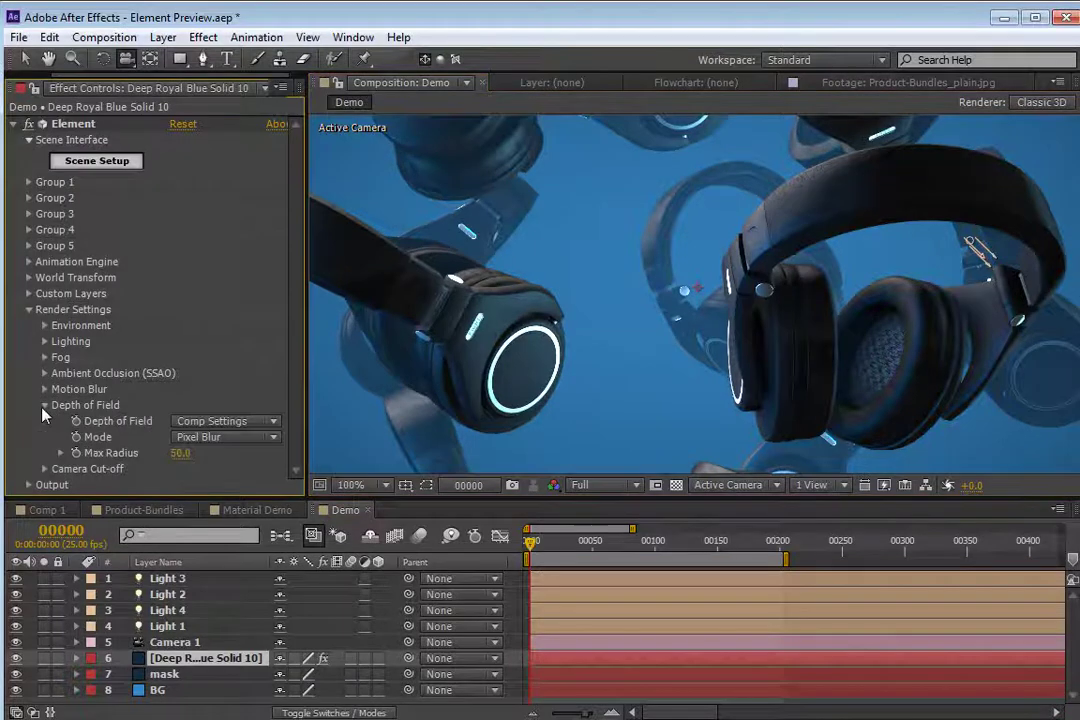
{"action": "left_click", "coordinate": [228, 440]}
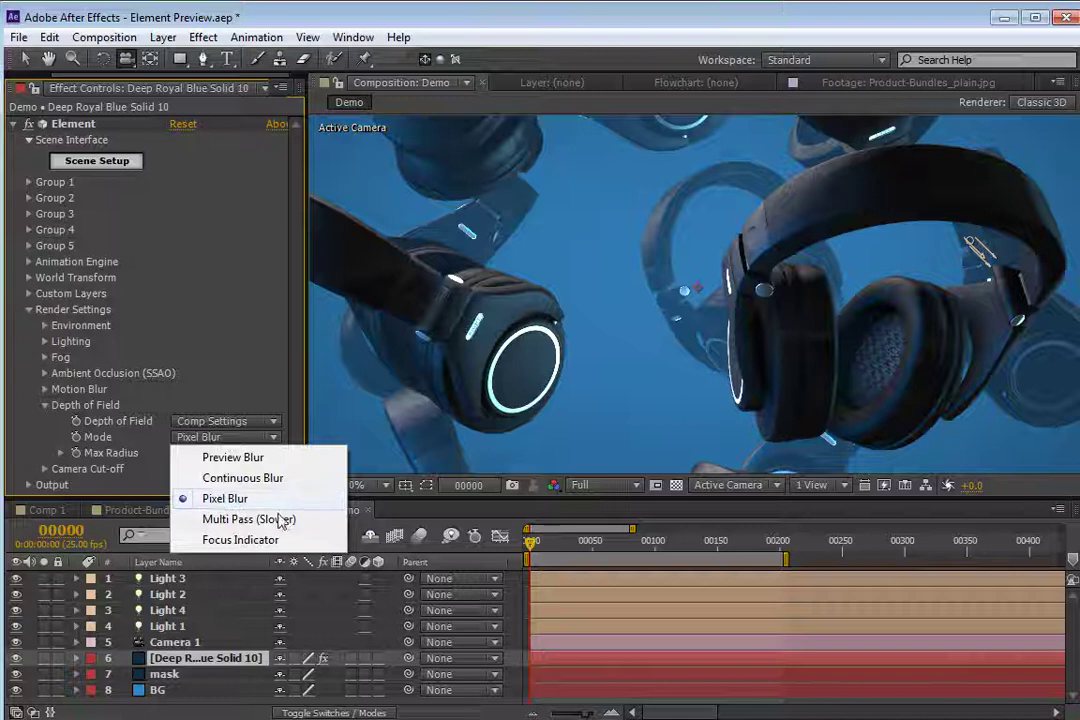
{"action": "left_click", "coordinate": [241, 478]}
- Enlarge the timeline panel, collapse the Element layer's expanded properties, and select Camera 1
{"action": "left_click_drag", "start_coordinate": [200, 500], "coordinate": [200, 427]}
{"action": "scroll", "coordinate": [84, 509], "scroll_direction": "up", "scroll_amount": 10}
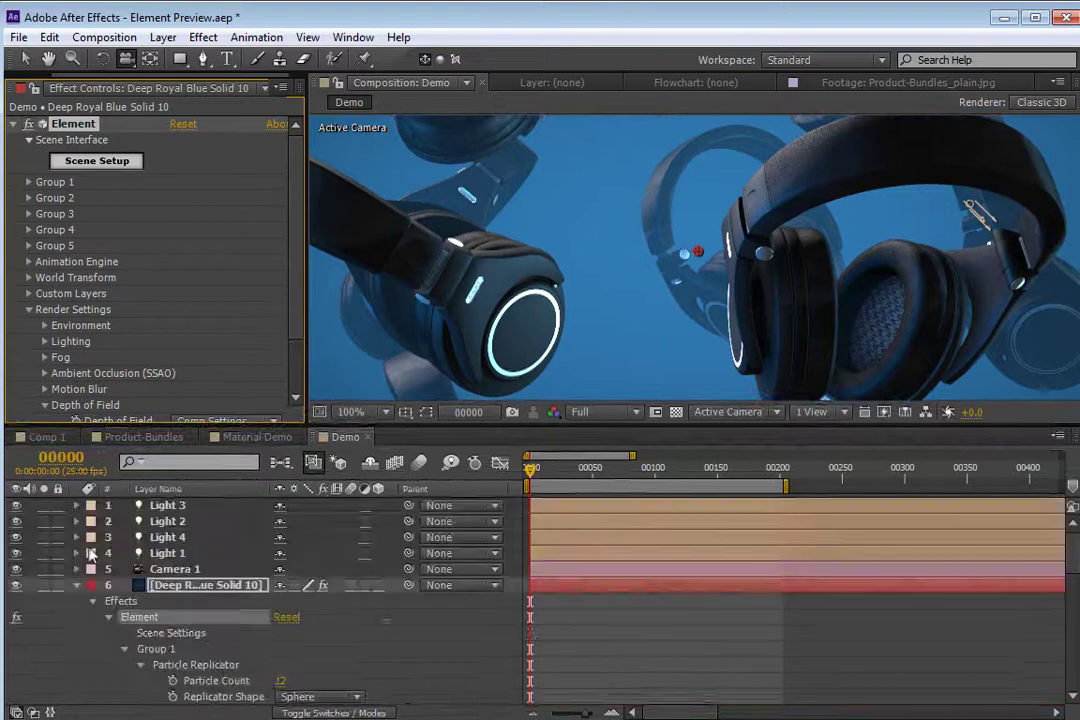
{"action": "left_click", "coordinate": [76, 585]}
{"action": "left_click", "coordinate": [219, 574]}
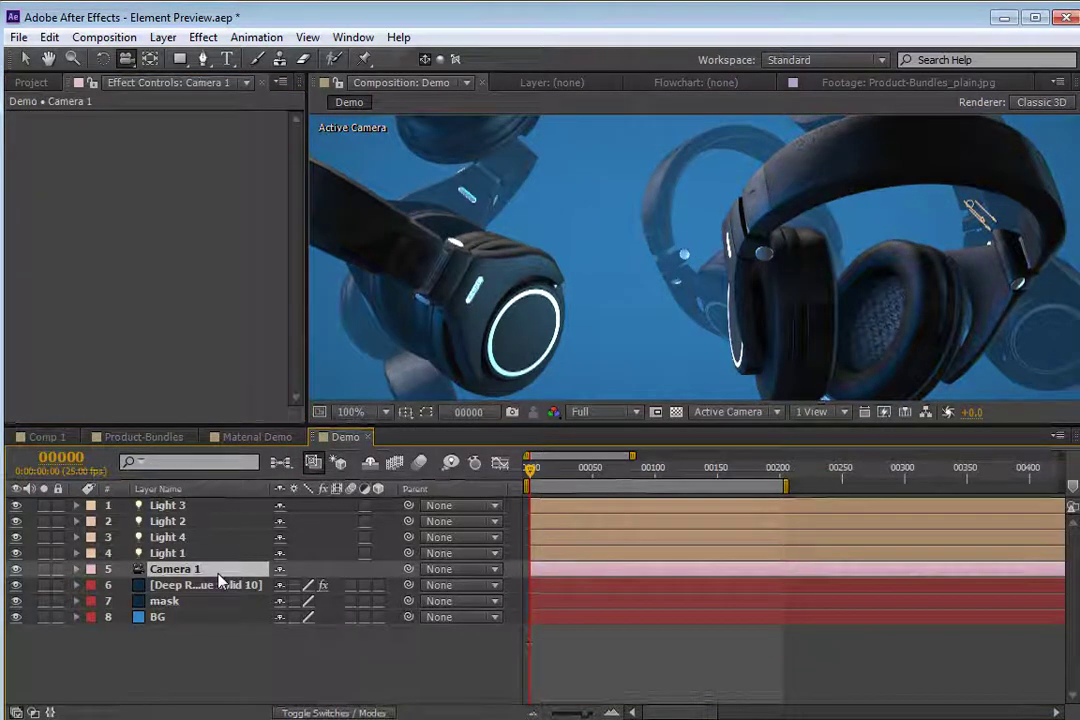
- Turn on Depth of Field in Camera 1's options, set Blur Level to 621%, and slightly orbit the camera
{"action": "key", "text": "a"}
{"action": "key", "text": "a"}
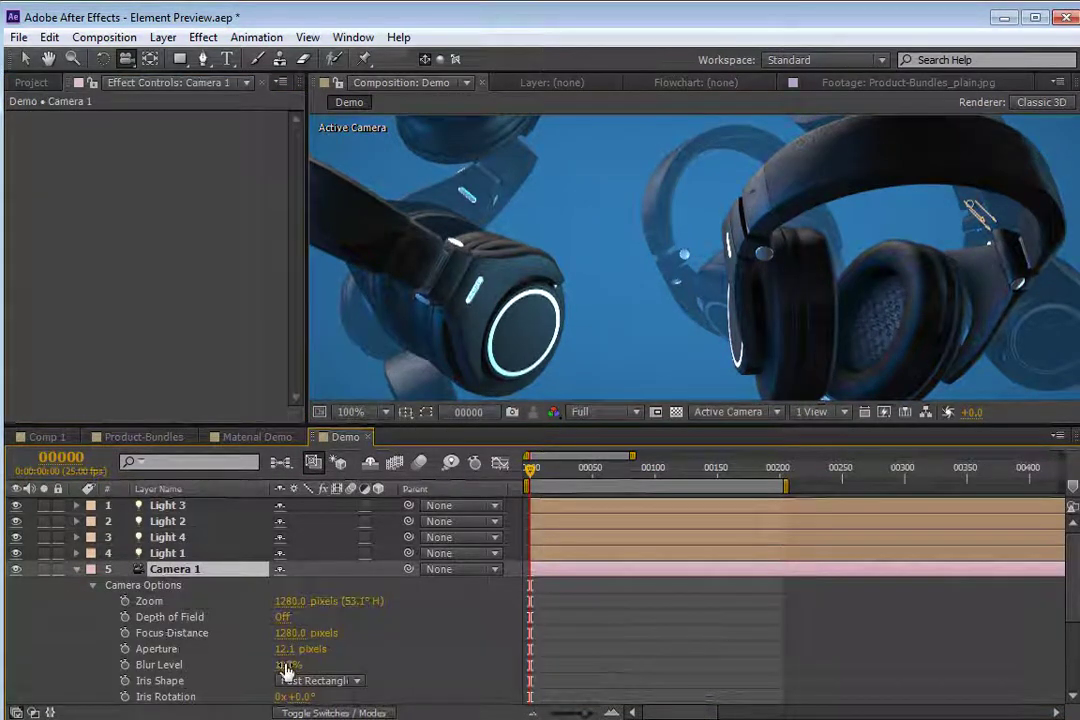
{"action": "left_click_drag", "start_coordinate": [287, 668], "coordinate": [270, 668]}
{"action": "left_click", "coordinate": [285, 617]}
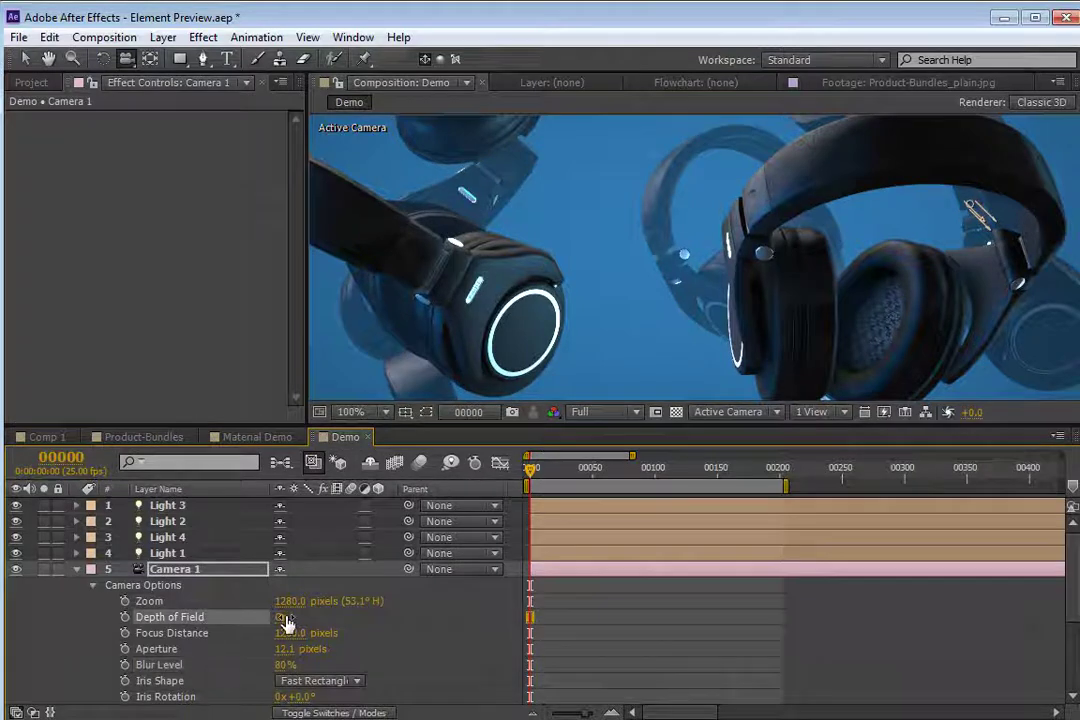
{"action": "left_click_drag", "start_coordinate": [283, 668], "coordinate": [571, 652]}
{"action": "left_click_drag", "start_coordinate": [757, 636], "coordinate": [767, 645]}
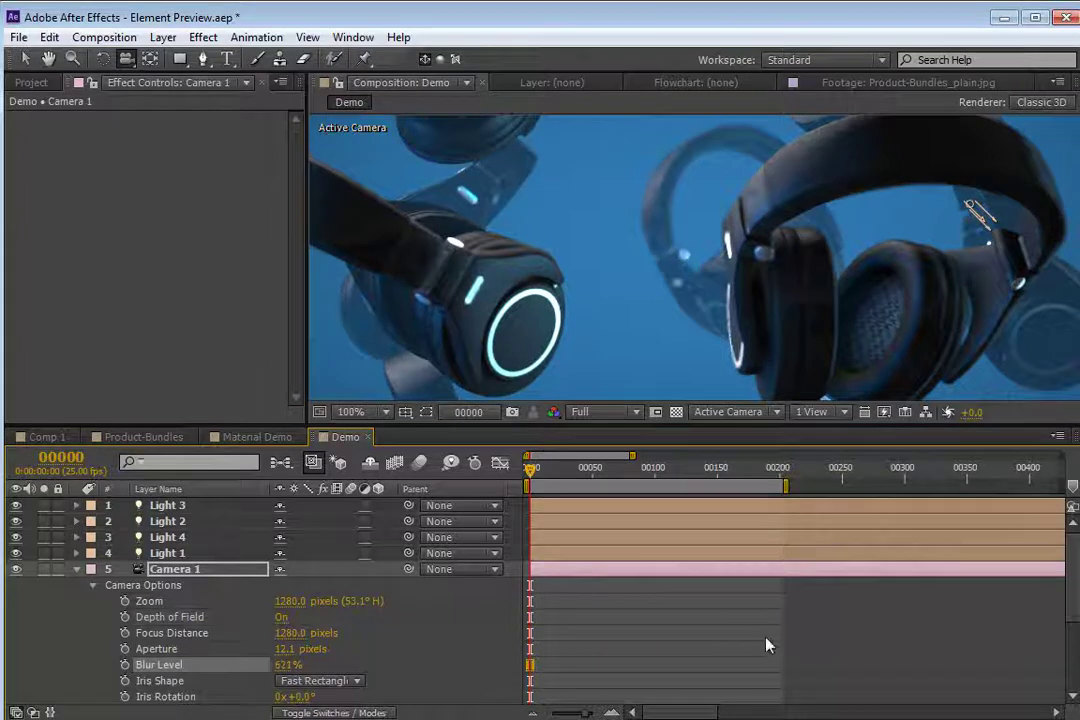
{"action": "left_click_drag", "start_coordinate": [595, 193], "coordinate": [687, 289]}
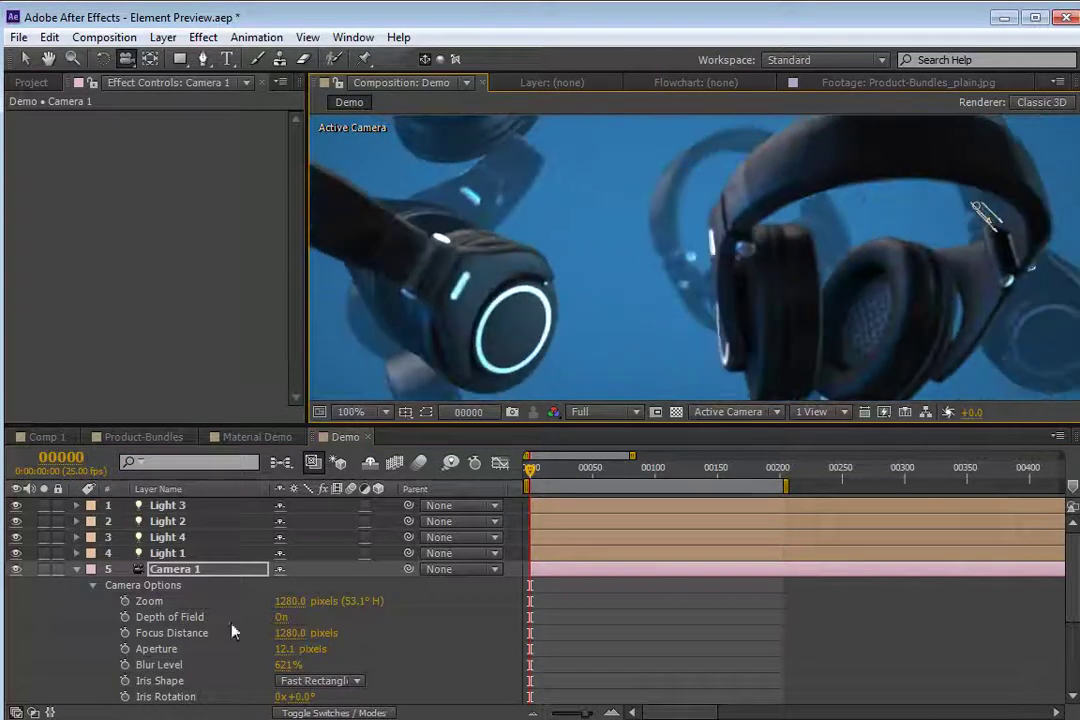
- Collapse Camera 1 and set Element's Depth of Field Preview Samples to 400
{"action": "left_click", "coordinate": [76, 569]}
{"action": "left_click", "coordinate": [205, 585]}
{"action": "scroll", "coordinate": [290, 280], "scroll_direction": "down", "scroll_amount": 4}
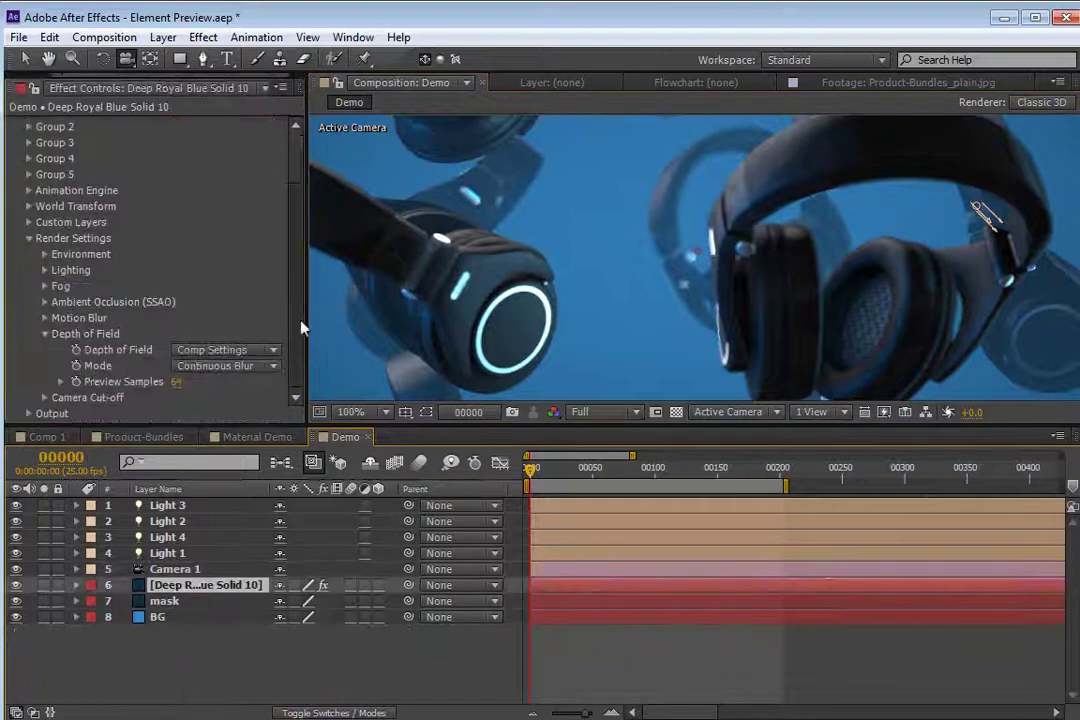
{"action": "left_click", "coordinate": [177, 382]}
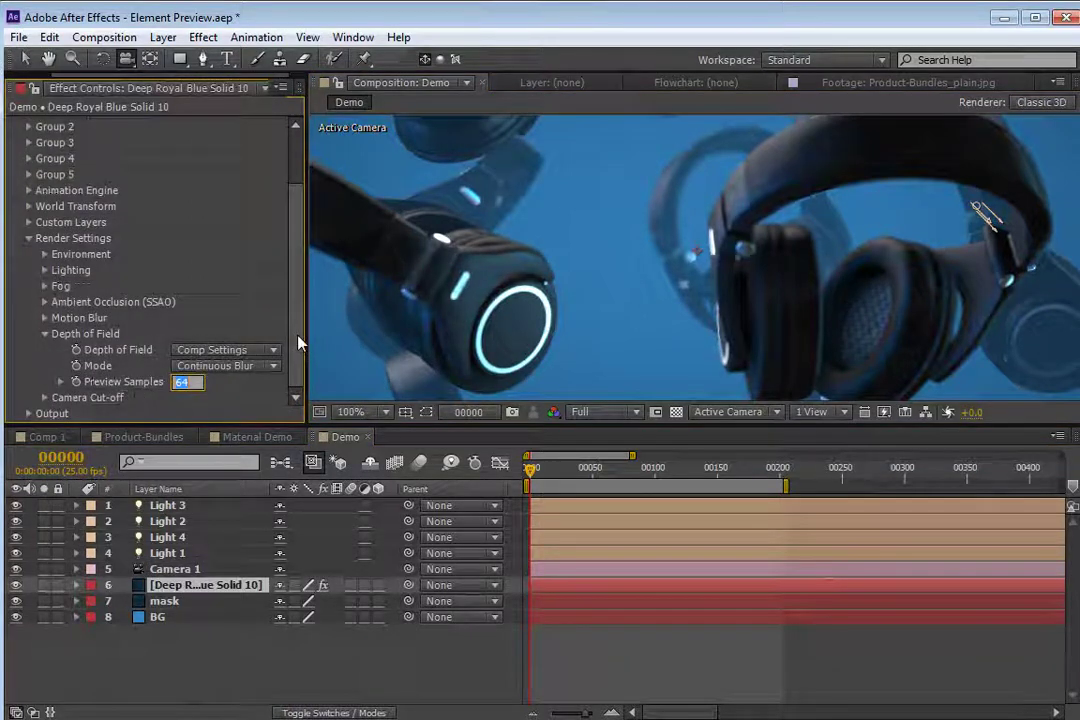
{"action": "type", "text": "400"}
{"action": "key", "text": "Return"}
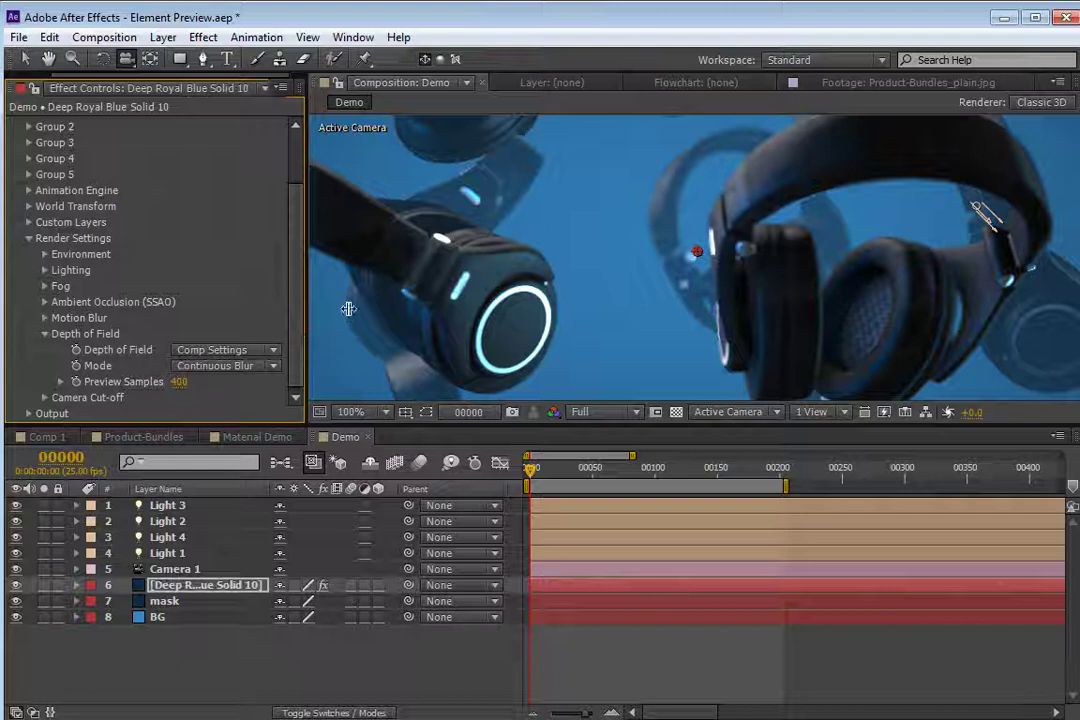
- Reveal Camera 1's options again and raise its Aperture to 34.1 pixels
{"action": "left_click", "coordinate": [175, 569]}
{"action": "key", "text": "a"}
{"action": "key", "text": "a"}
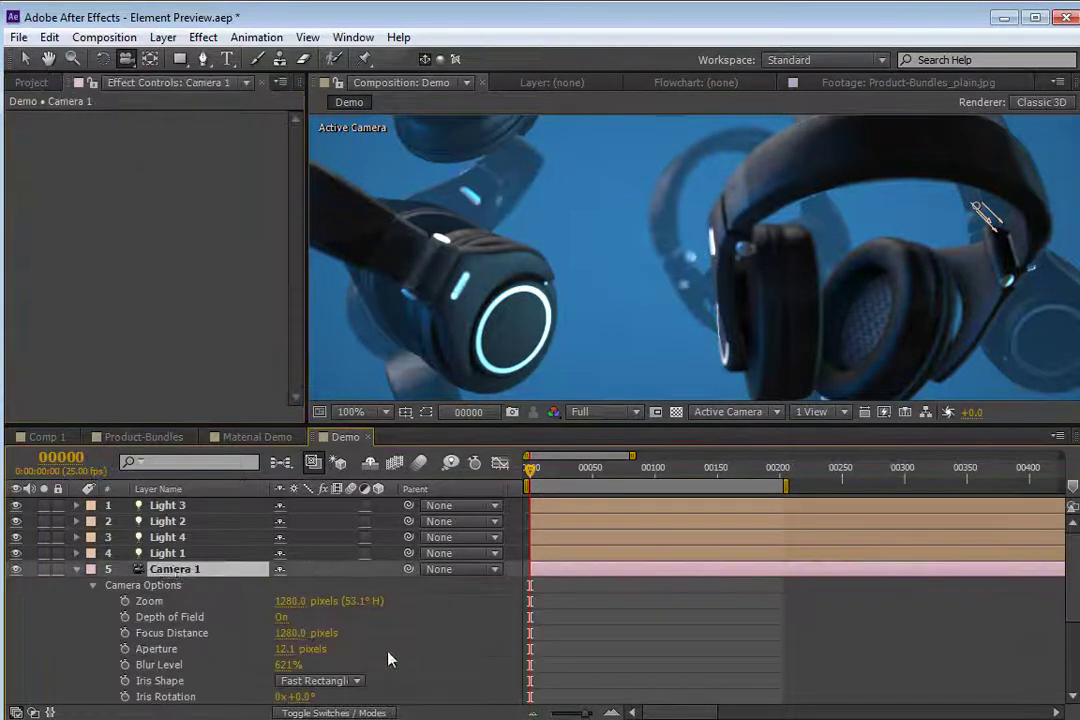
{"action": "left_click_drag", "start_coordinate": [286, 650], "coordinate": [303, 645]}
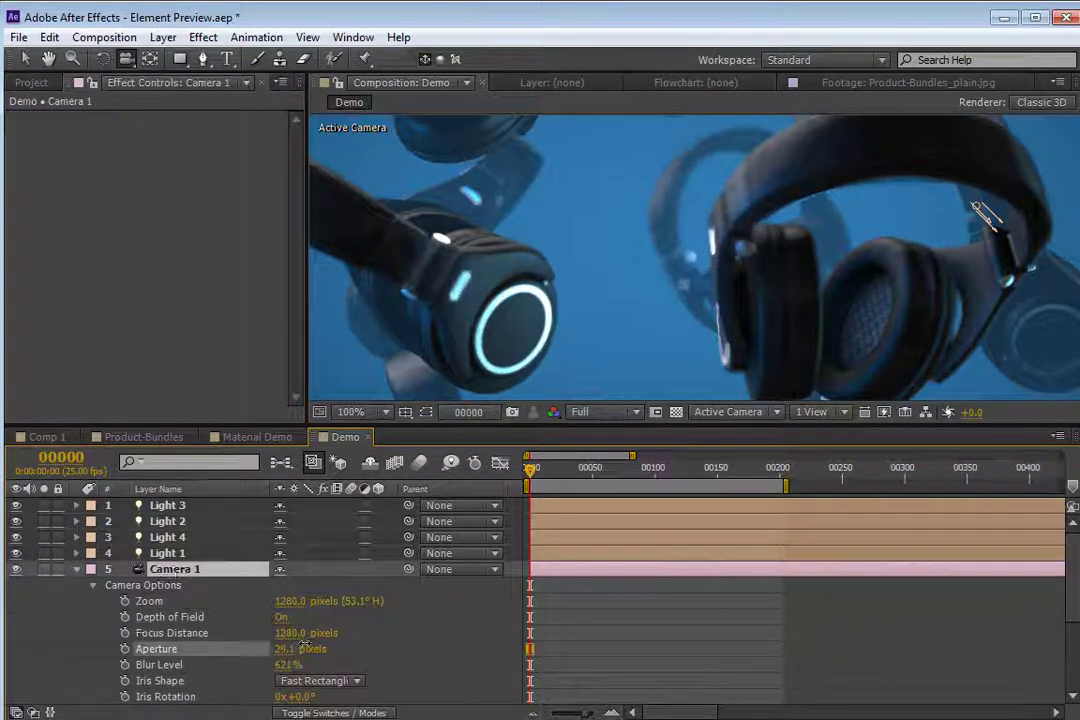
- Examine the continuous depth-of-field blur at full size by orbiting the camera, and restore the panel layout
{"action": "key", "text": "grave"}
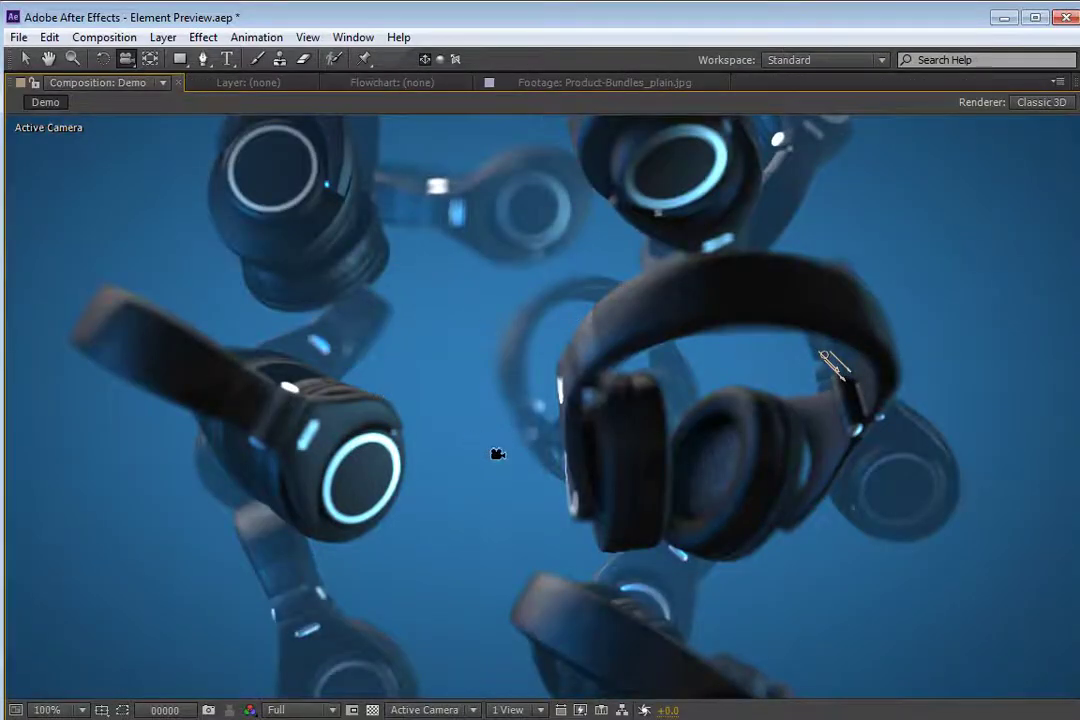
{"action": "left_click_drag", "start_coordinate": [345, 377], "coordinate": [830, 400]}
{"action": "left_click_drag", "start_coordinate": [456, 403], "coordinate": [825, 402]}
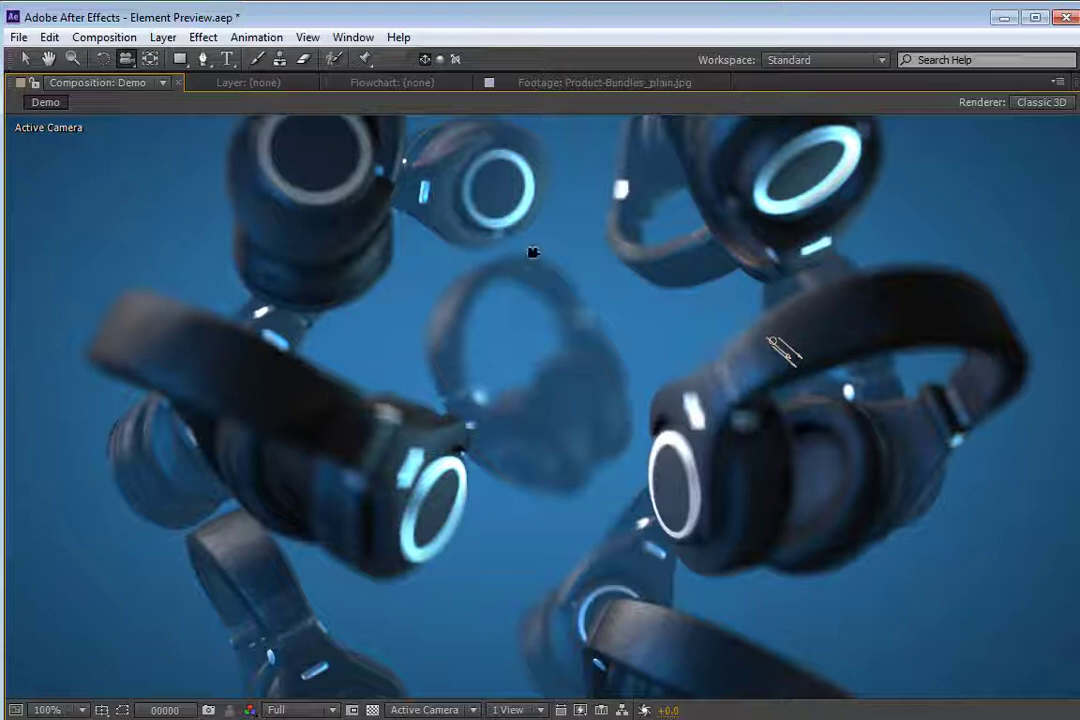
{"action": "mouse_move", "coordinate": [783, 350]}
{"action": "left_mouse_down"}
{"action": "mouse_move", "coordinate": [752, 356]}
{"action": "mouse_move", "coordinate": [793, 350]}
{"action": "left_mouse_up"}
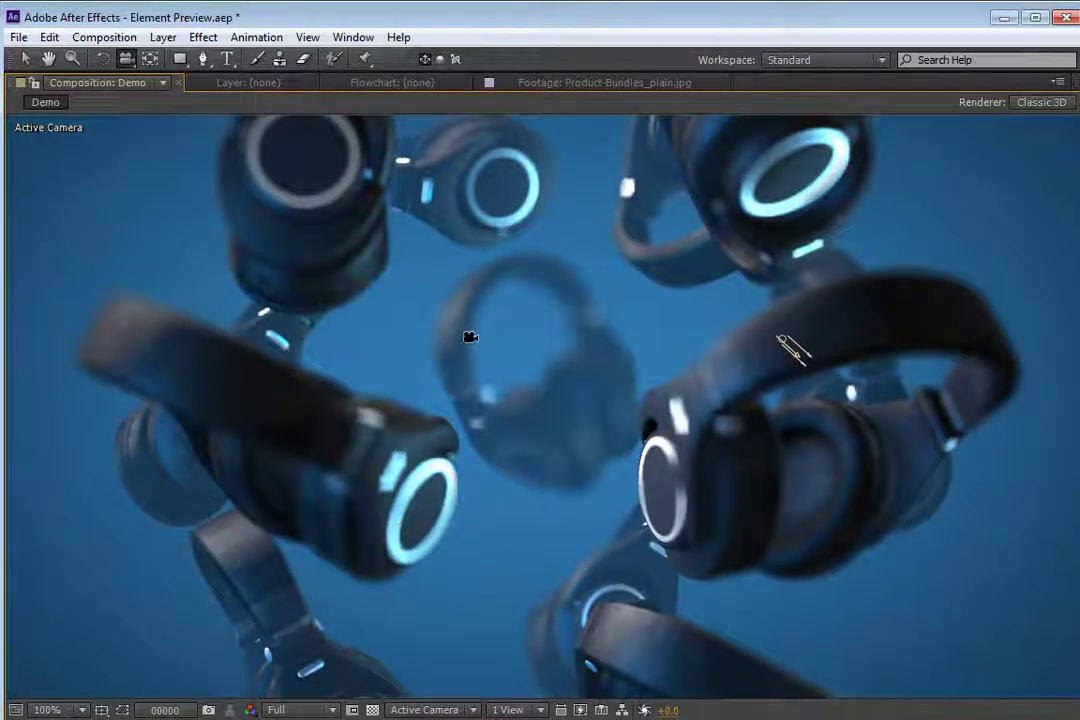
{"action": "key", "text": "grave"}
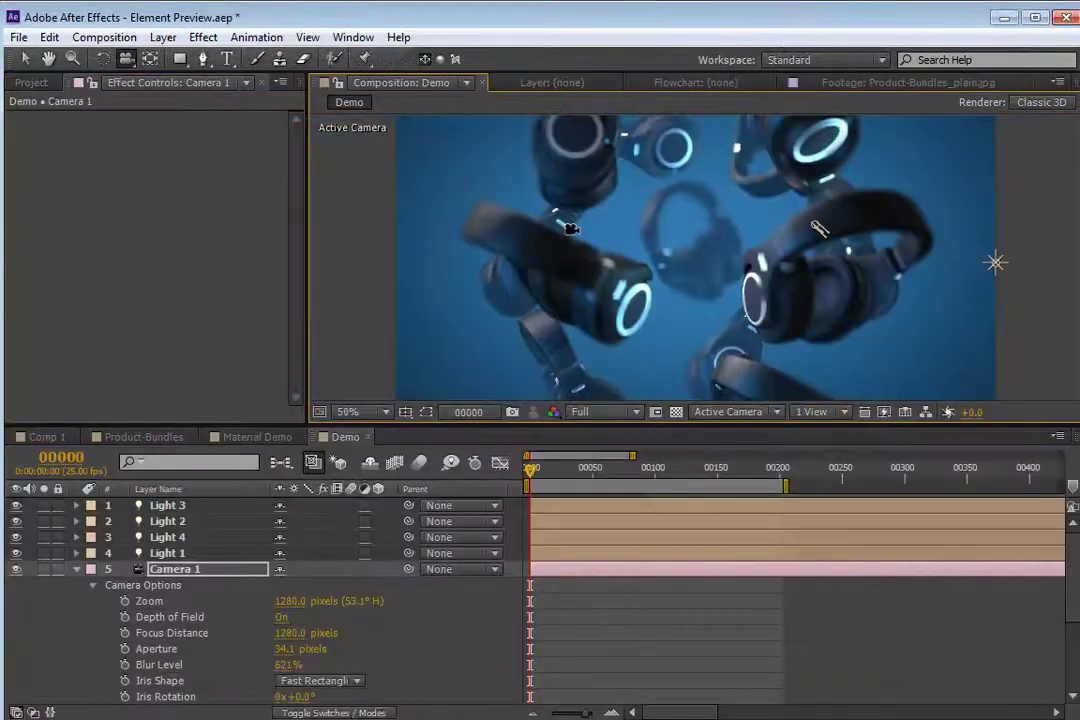
- Collapse Camera 1 and switch Element's Depth of Field mode back to Pixel Blur
{"action": "left_click", "coordinate": [78, 569]}
{"action": "left_click", "coordinate": [205, 585]}
{"action": "scroll", "coordinate": [215, 370], "scroll_direction": "down", "scroll_amount": 3}
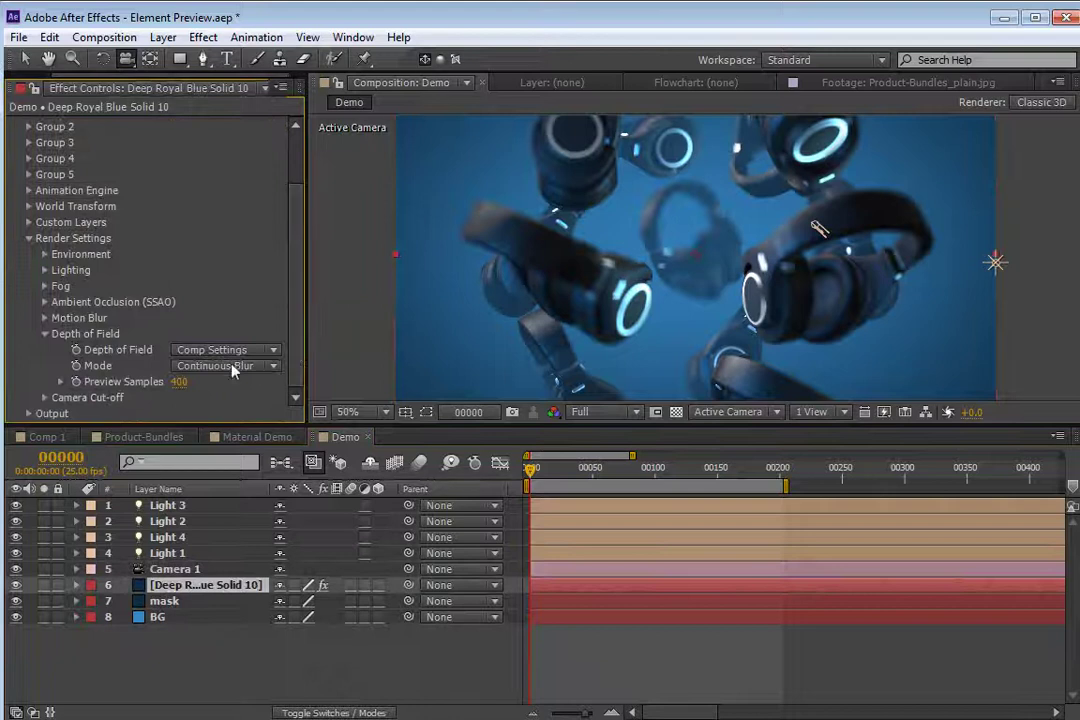
{"action": "left_click", "coordinate": [233, 366]}
{"action": "left_click", "coordinate": [241, 428]}
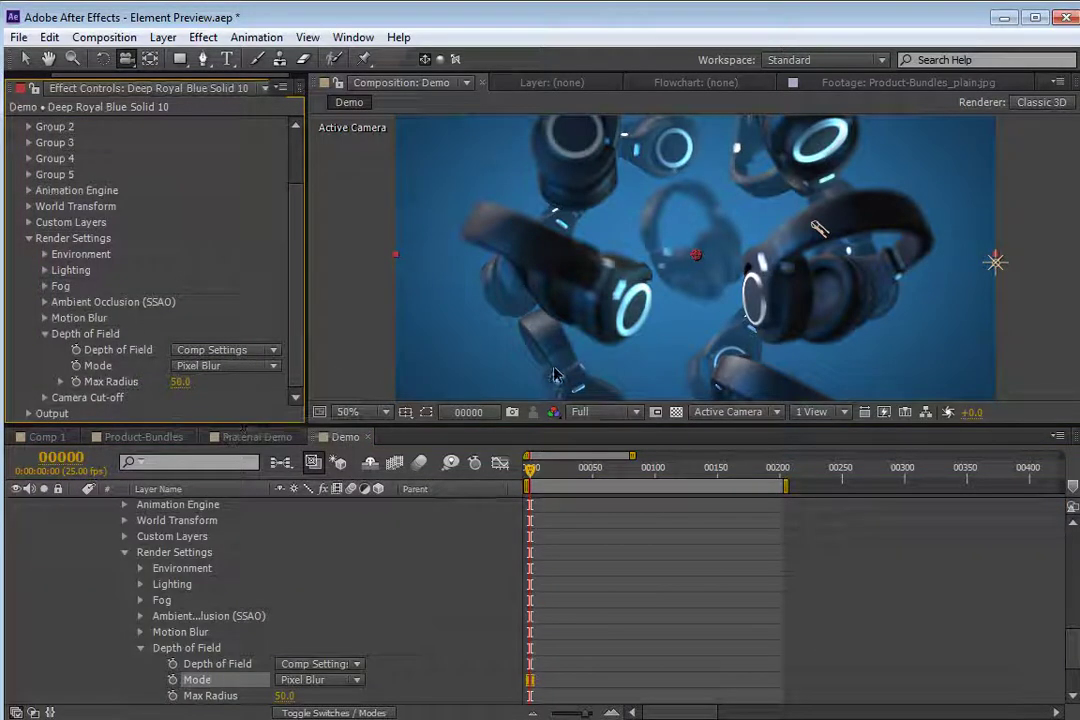
- Select Camera 1, examine the pixel-blurred headphones at full size while orbiting, and restore the panel layout
{"action": "scroll", "coordinate": [361, 569], "scroll_direction": "up", "scroll_amount": 15}
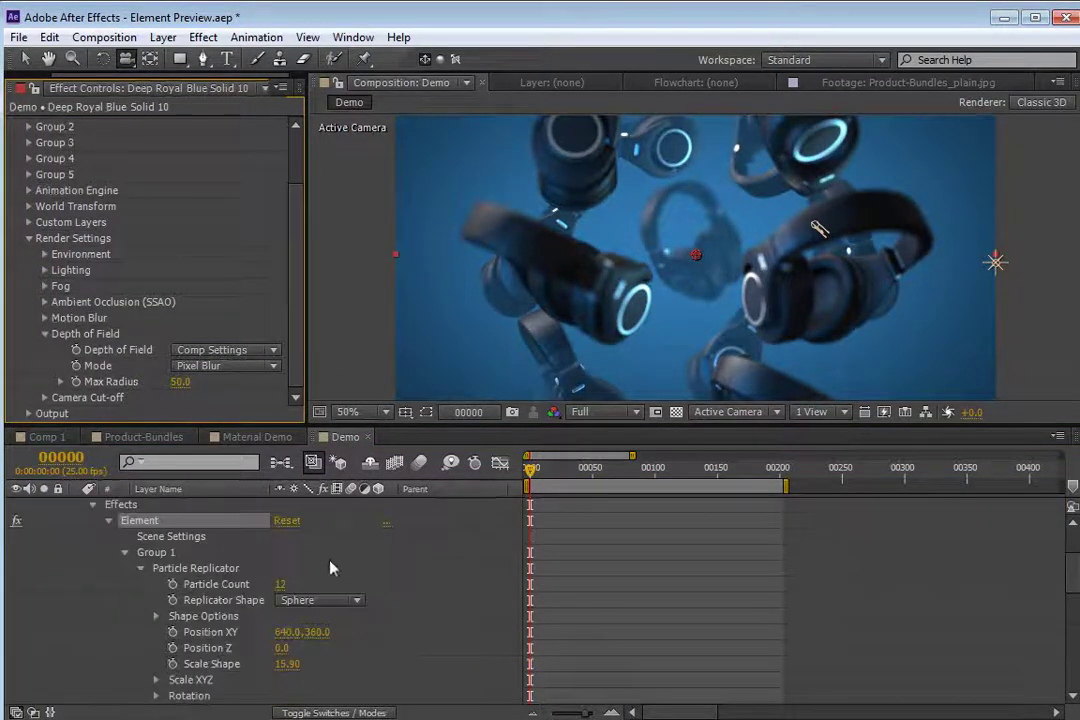
{"action": "left_click", "coordinate": [199, 569]}
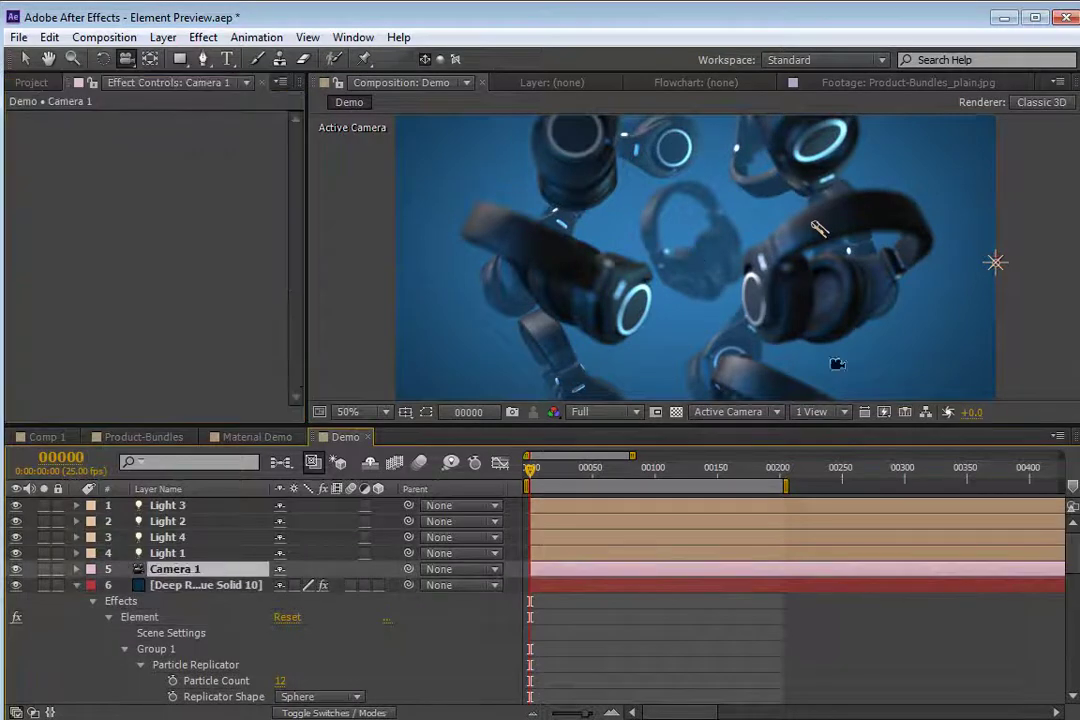
{"action": "key", "text": "grave"}
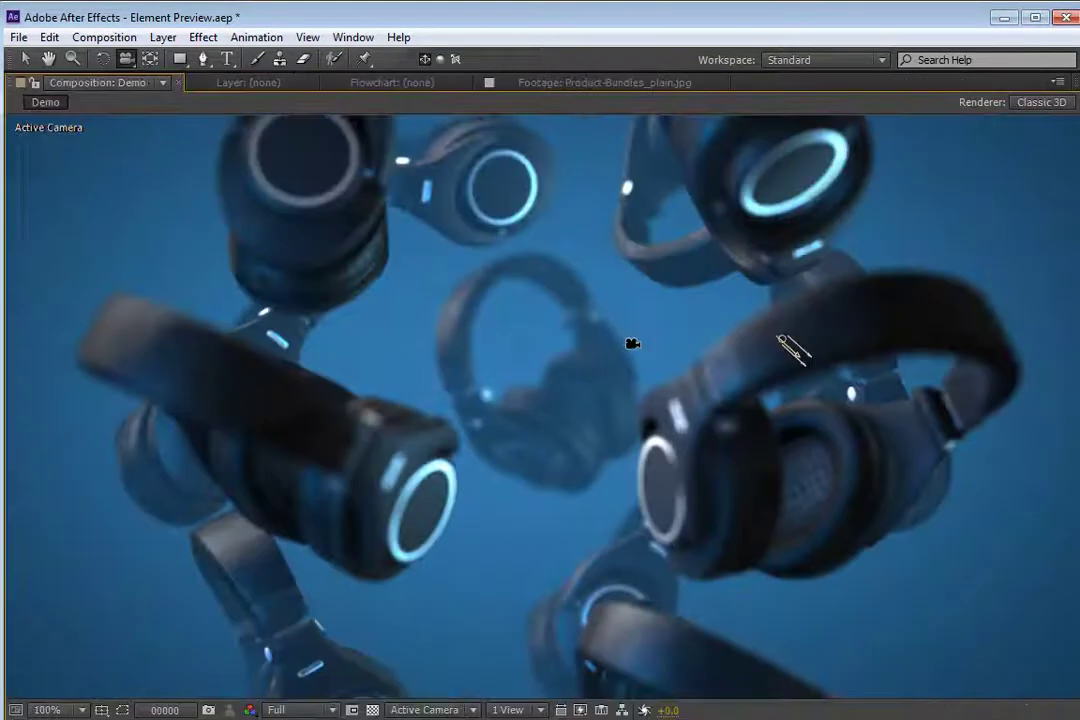
{"action": "left_click_drag", "start_coordinate": [631, 342], "coordinate": [462, 408]}
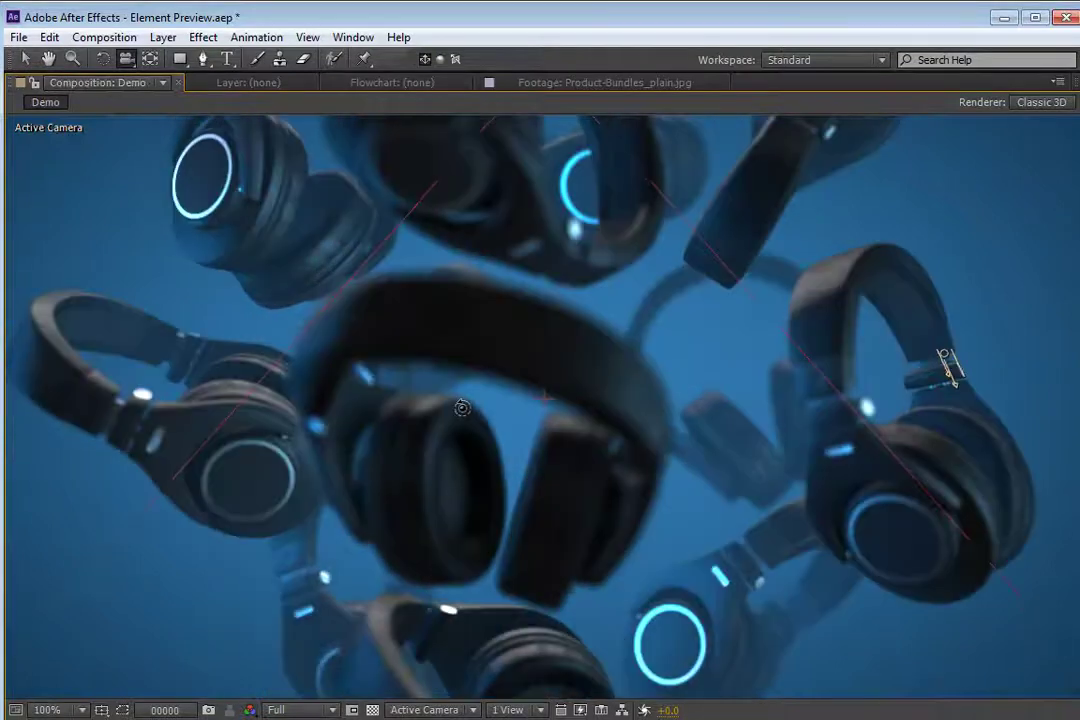
{"action": "key", "text": "grave"}
- Set the viewer's fast previews to Adaptive Resolution and orbit Camera 1, ending with the viewer at 100%
{"action": "left_click", "coordinate": [884, 412]}
{"action": "left_click", "coordinate": [964, 456]}
{"action": "left_click_drag", "start_coordinate": [445, 240], "coordinate": [632, 340]}
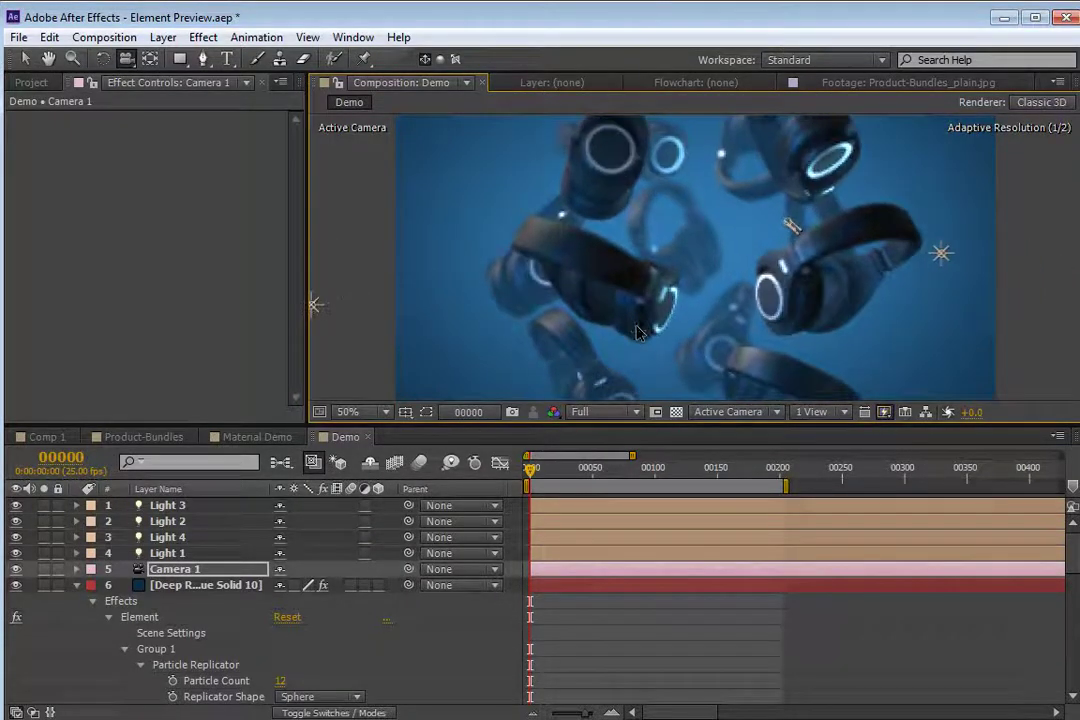
{"action": "scroll", "coordinate": [650, 337], "scroll_direction": "up", "scroll_amount": 2}
{"action": "left_click_drag", "start_coordinate": [657, 347], "coordinate": [478, 345]}
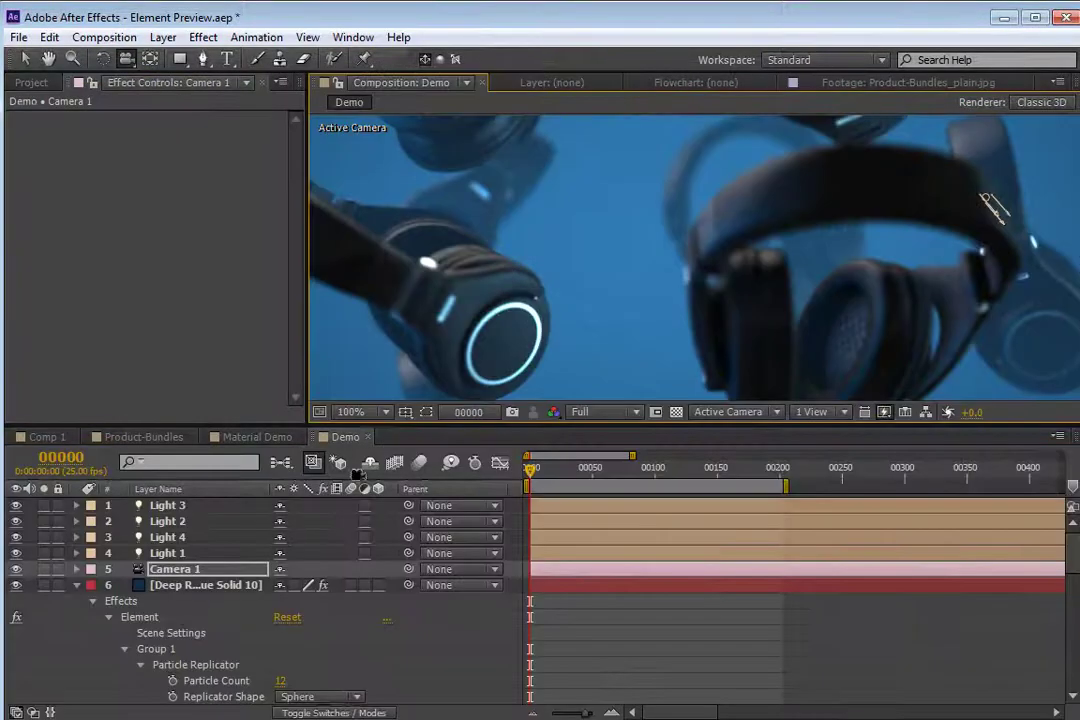
- Set Camera 1's Focus Distance to 1050 pixels and its Aperture to 46.1 pixels
{"action": "key", "text": "a"}
{"action": "key", "text": "a"}
{"action": "mouse_move", "coordinate": [292, 636]}
{"action": "left_mouse_down"}
{"action": "mouse_move", "coordinate": [263, 634]}
{"action": "mouse_move", "coordinate": [298, 643]}
{"action": "left_mouse_up"}
- Examine the shallower depth of field at full size by orbiting the camera around the headphones
{"action": "key", "text": "grave"}
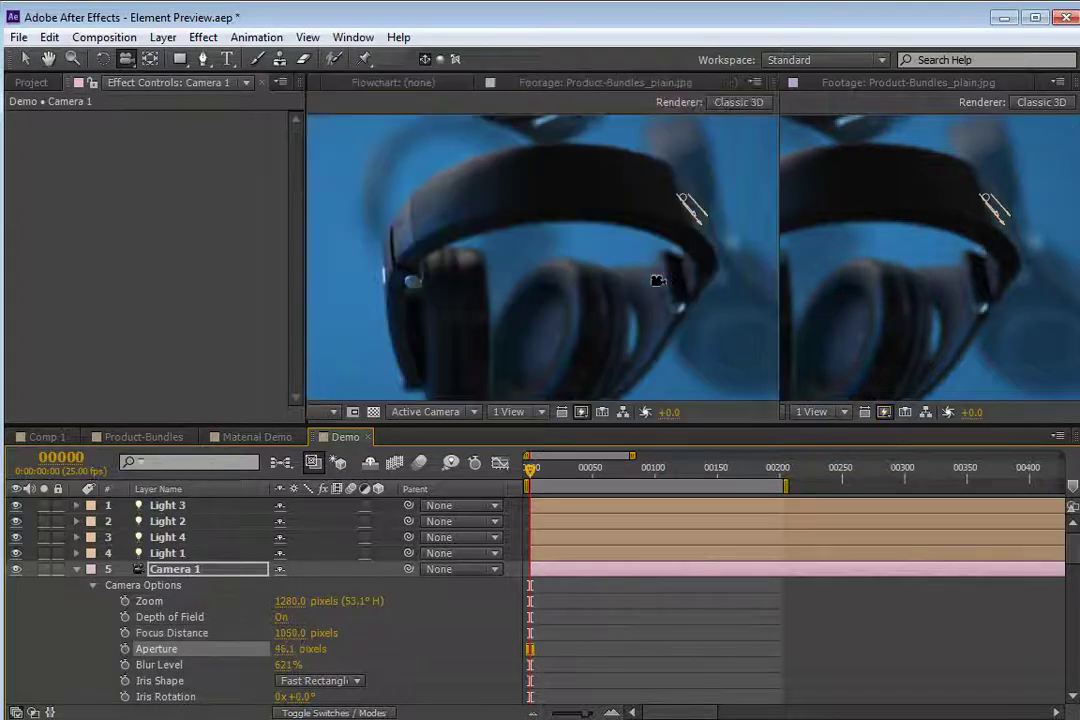
{"action": "left_click_drag", "start_coordinate": [458, 430], "coordinate": [717, 388]}
{"action": "left_click_drag", "start_coordinate": [836, 354], "coordinate": [364, 352]}
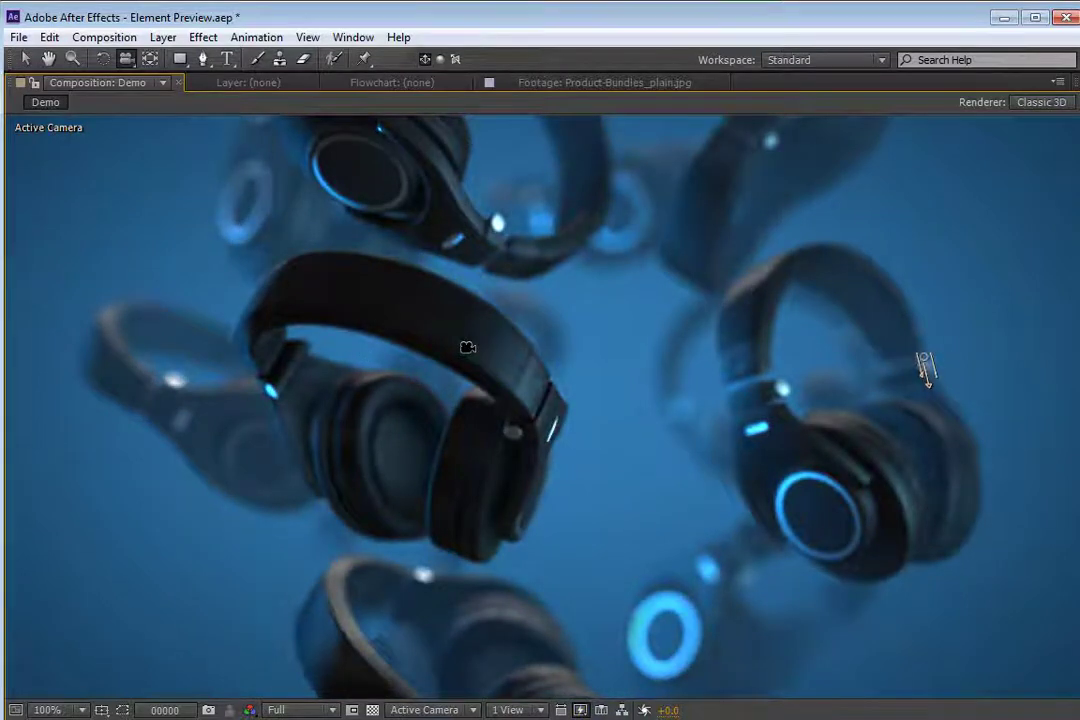
- Examine the depth of field in the composition at 50% and 100% magnification, then restore the panel layout at 50%
{"action": "key", "text": "comma"}
{"action": "key", "text": "comma"}
{"action": "key", "text": "v"}
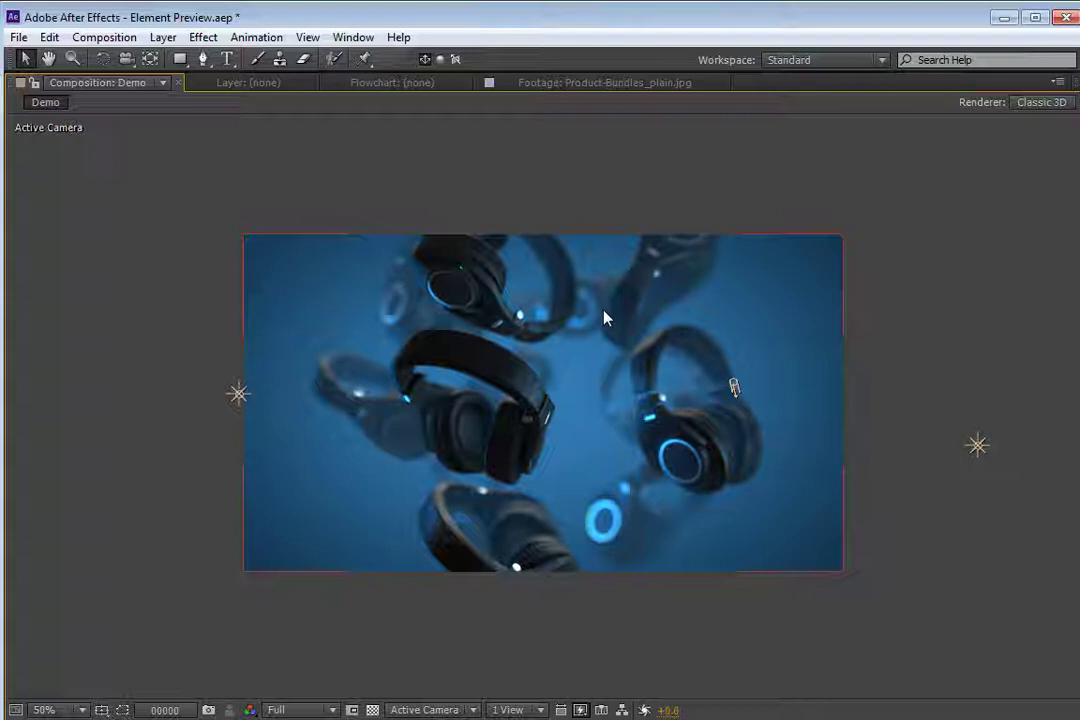
{"action": "key", "text": "period"}
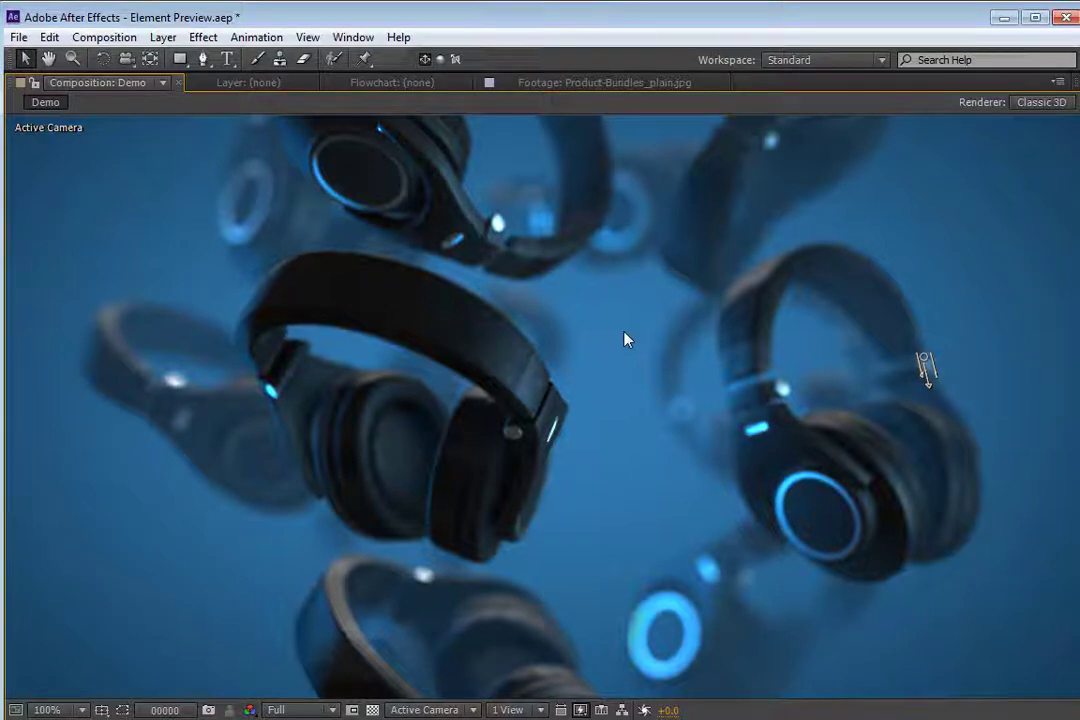
{"action": "key", "text": "comma"}
{"action": "key", "text": "grave"}
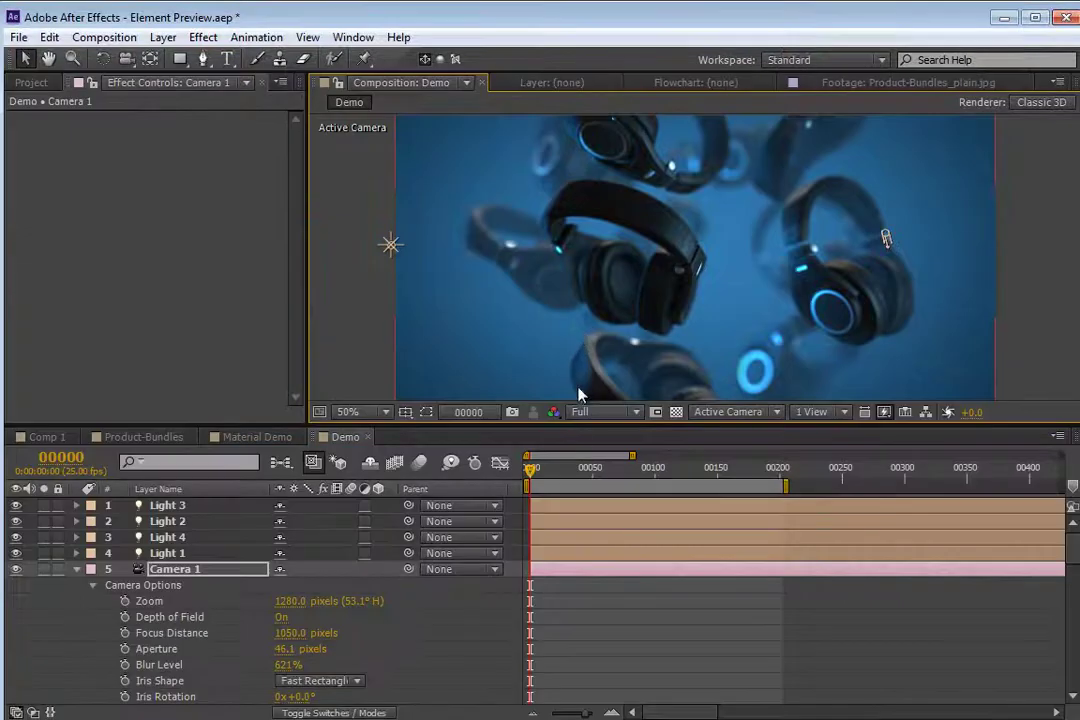
- Turn off Camera 1's Depth of Field and collapse the camera's properties
{"action": "key", "text": "space"}
{"action": "left_click_drag", "start_coordinate": [709, 291], "coordinate": [552, 306]}
{"action": "key", "text": "c"}
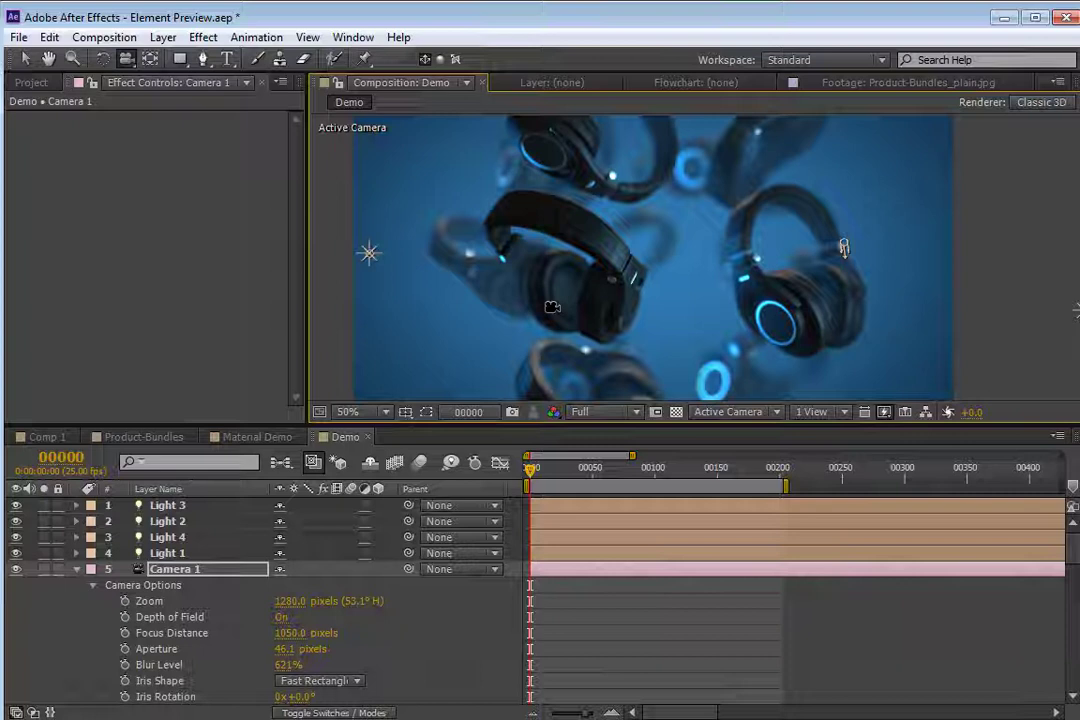
{"action": "left_click", "coordinate": [282, 617]}
{"action": "scroll", "coordinate": [641, 323], "scroll_direction": "up", "scroll_amount": 1}
{"action": "scroll", "coordinate": [640, 333], "scroll_direction": "down", "scroll_amount": 1}
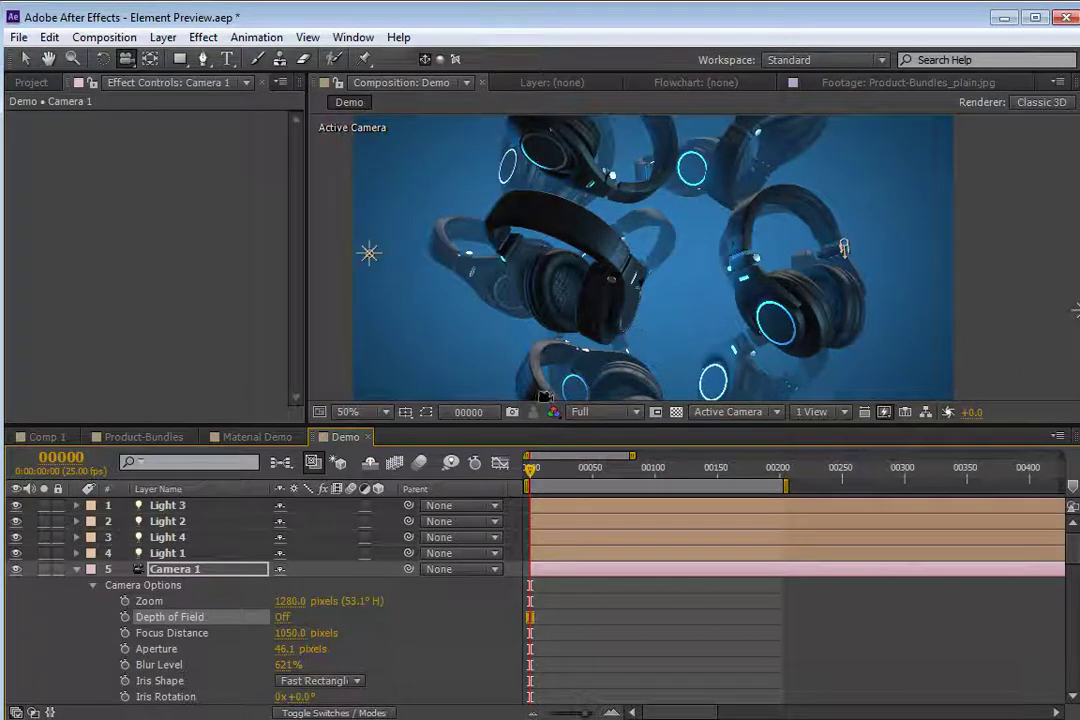
{"action": "left_click", "coordinate": [78, 572]}
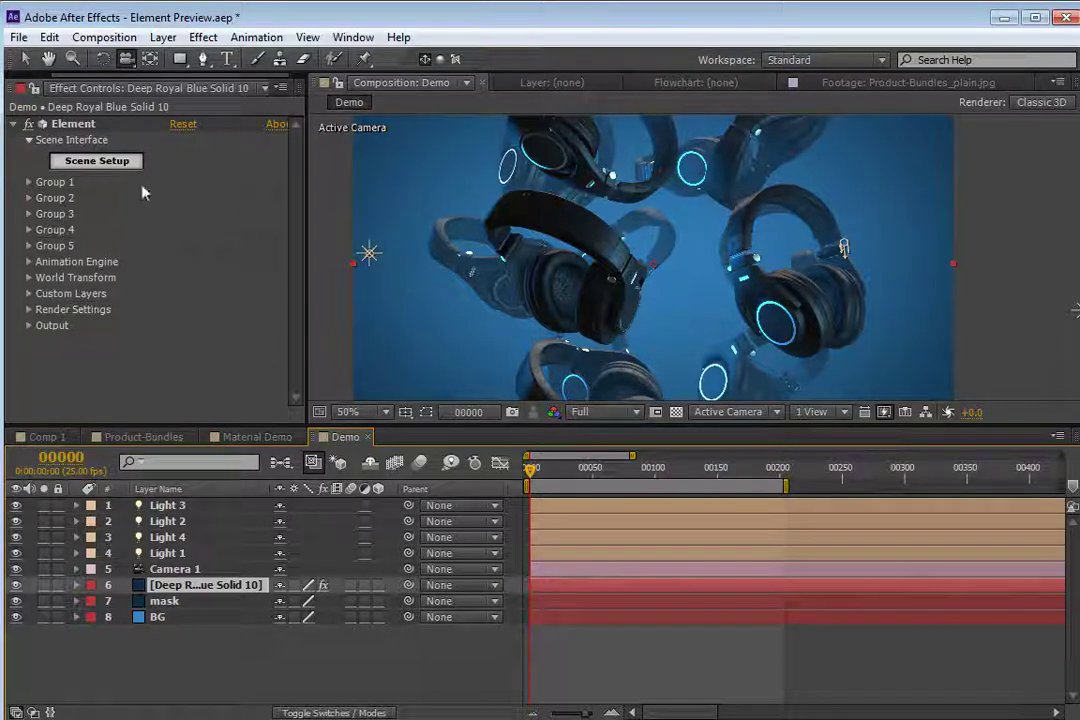
- Open the Element effect's Scene Setup, add the stopwatch model to the scene and orbit around it
{"action": "left_click", "coordinate": [98, 165]}
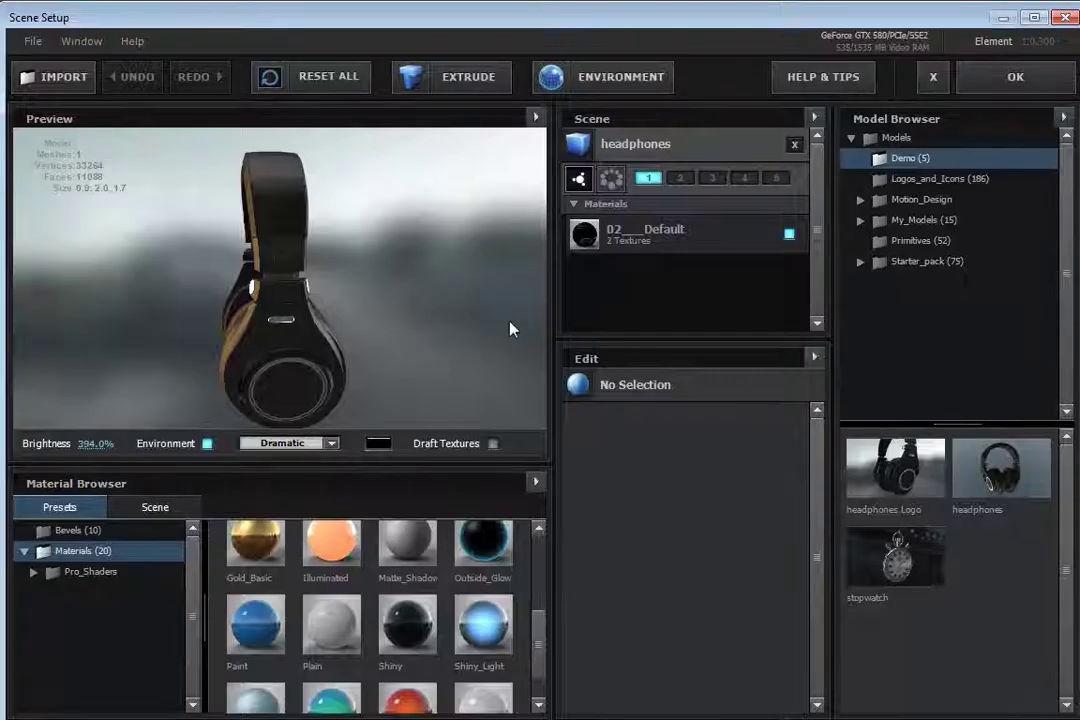
{"action": "left_click_drag", "start_coordinate": [232, 314], "coordinate": [299, 308]}
{"action": "left_click", "coordinate": [897, 560]}
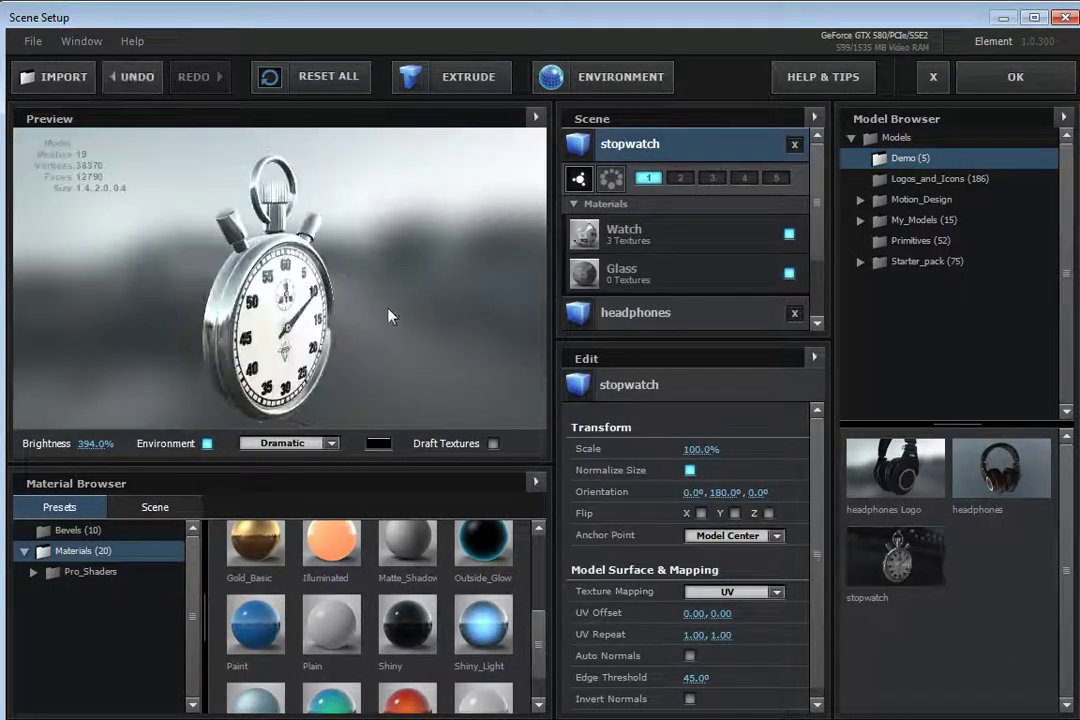
{"action": "left_click_drag", "start_coordinate": [391, 312], "coordinate": [297, 311]}
- Reset the preview's viewer options, then show the environment background again and orbit the stopwatch
{"action": "left_click", "coordinate": [536, 117]}
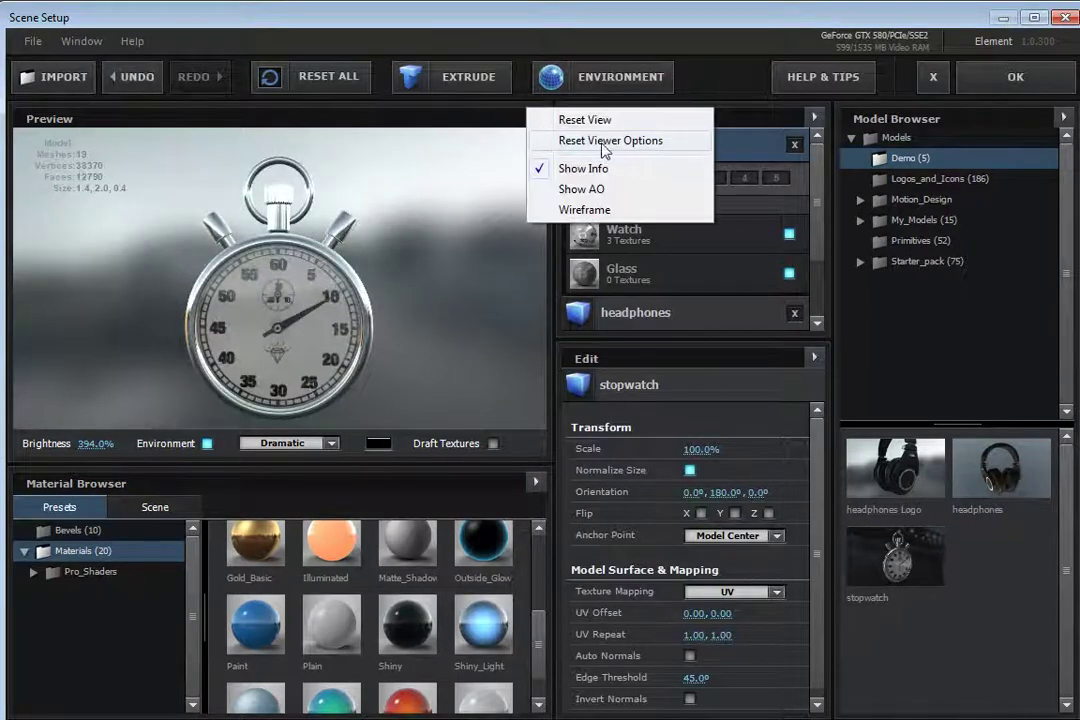
{"action": "left_click", "coordinate": [571, 141]}
{"action": "left_click_drag", "start_coordinate": [262, 295], "coordinate": [207, 333]}
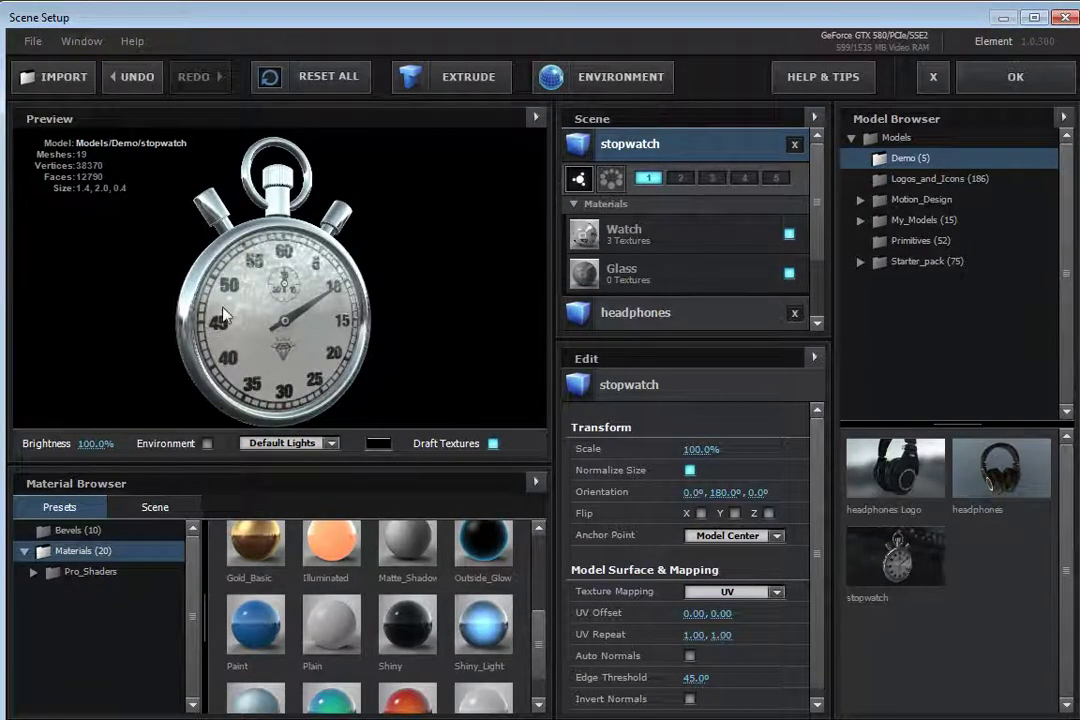
{"action": "left_click_drag", "start_coordinate": [222, 316], "coordinate": [311, 336]}
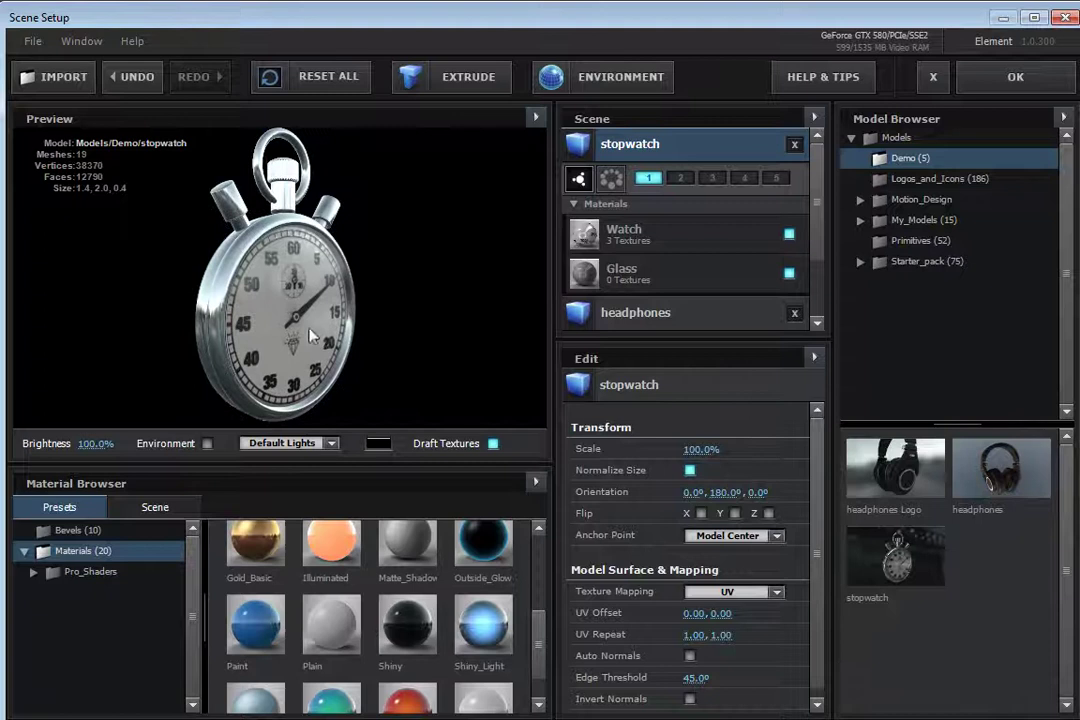
{"action": "left_click", "coordinate": [207, 443]}
{"action": "left_click_drag", "start_coordinate": [263, 239], "coordinate": [200, 294]}
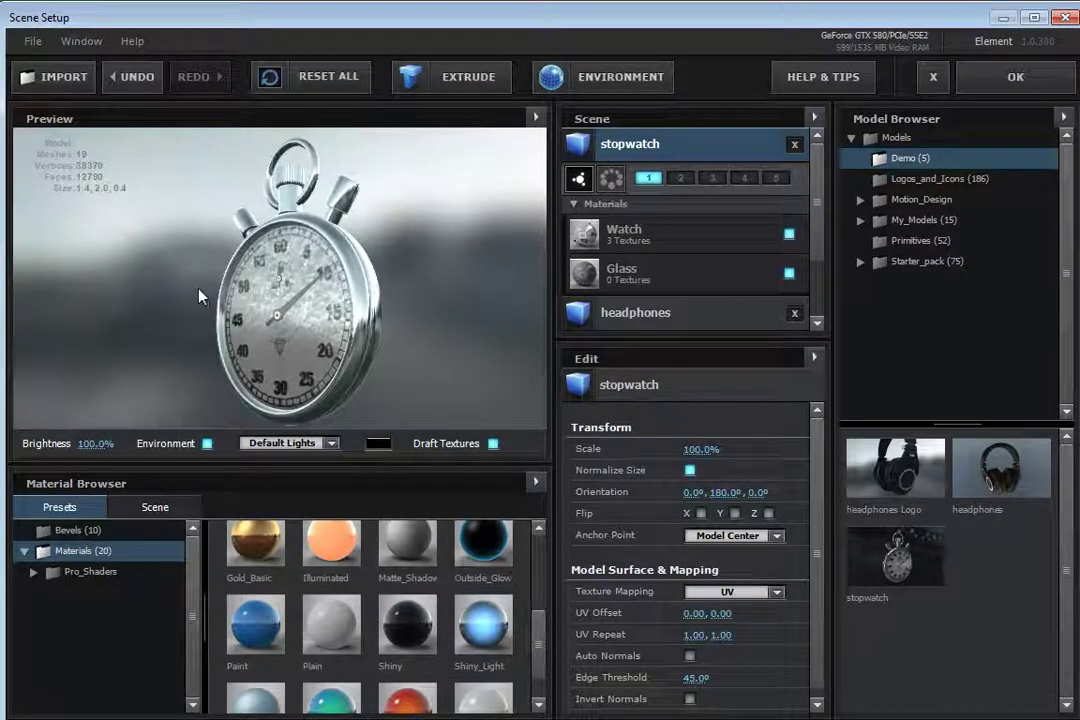
- Try the Studio preset as the environment map and orbit the stopwatch to check its reflections
{"action": "left_click", "coordinate": [605, 86]}
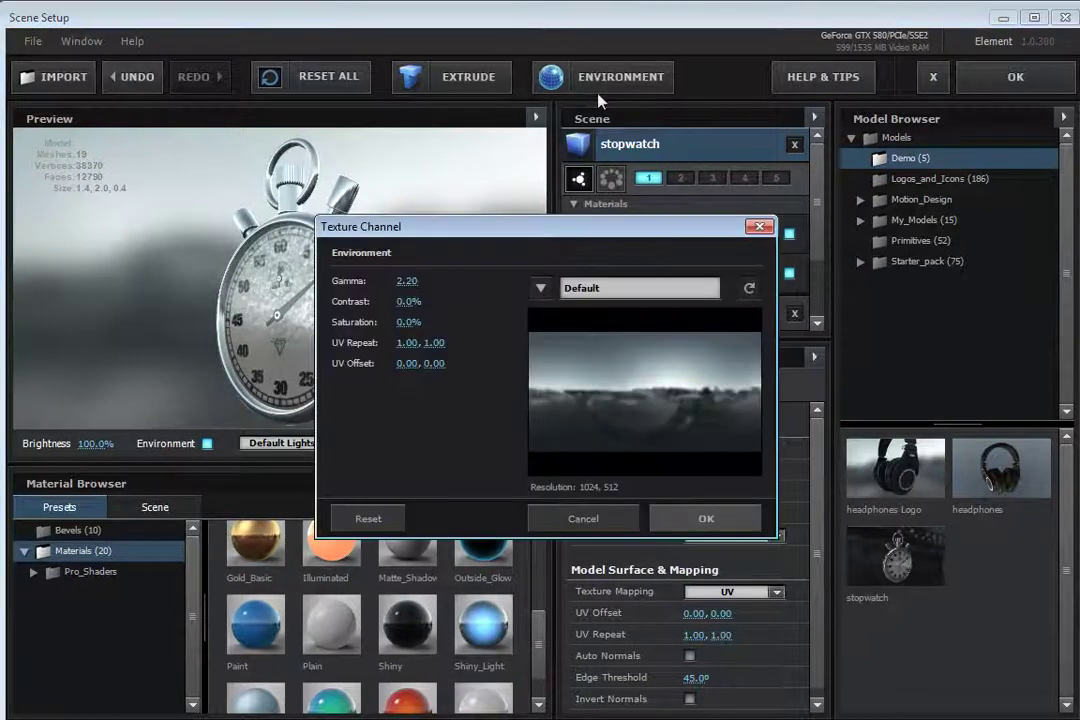
{"action": "left_click_drag", "start_coordinate": [468, 238], "coordinate": [604, 212]}
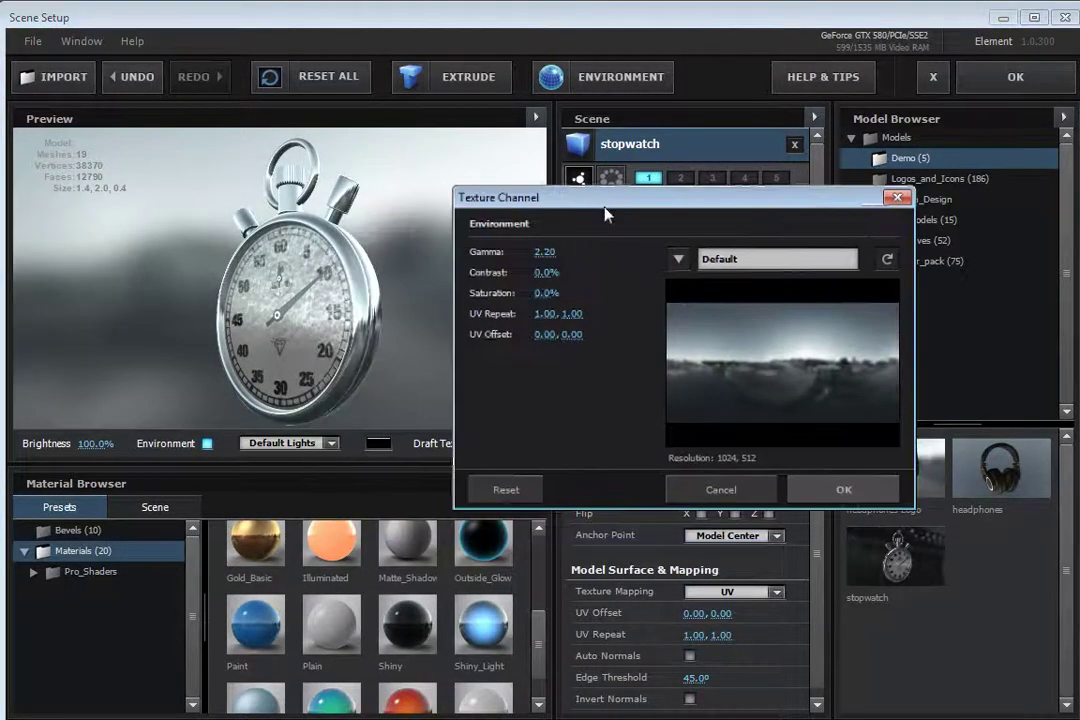
{"action": "left_click", "coordinate": [674, 264]}
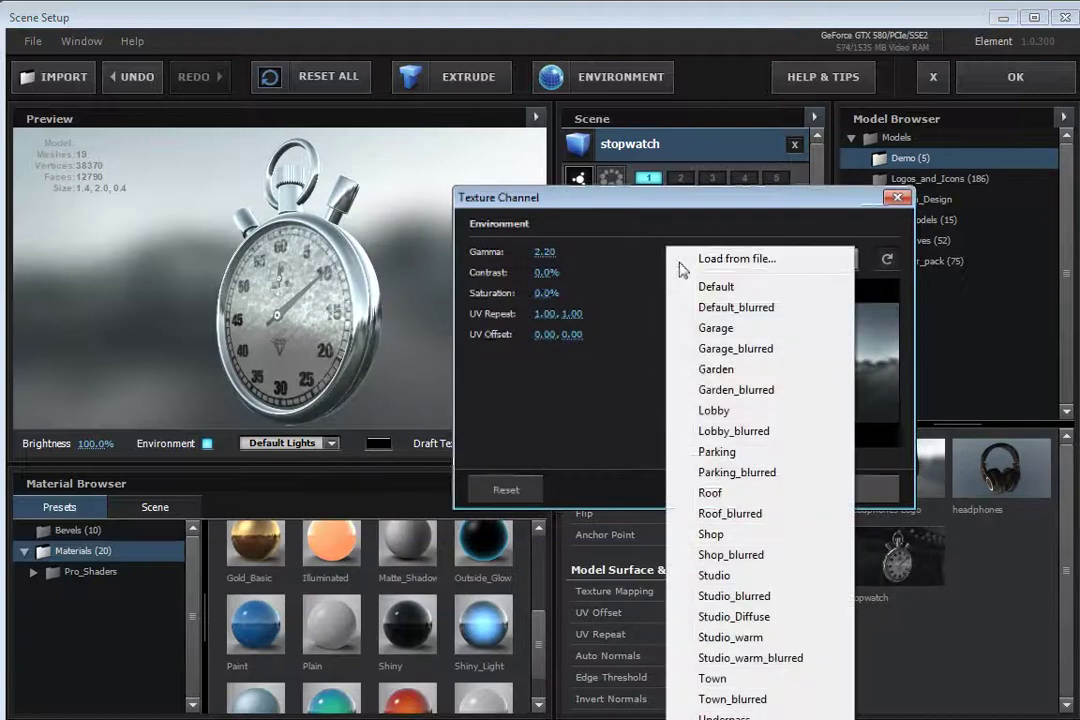
{"action": "left_click", "coordinate": [727, 578]}
{"action": "left_click", "coordinate": [815, 489]}
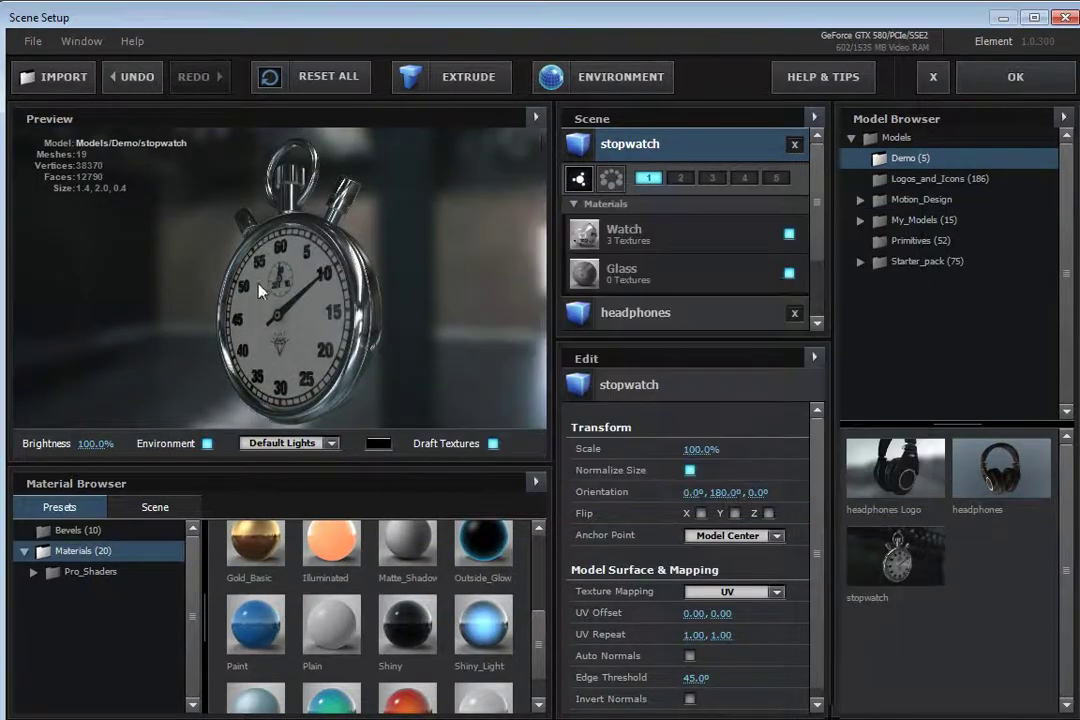
{"action": "left_click_drag", "start_coordinate": [362, 309], "coordinate": [297, 331]}
{"action": "left_click_drag", "start_coordinate": [211, 324], "coordinate": [342, 320]}
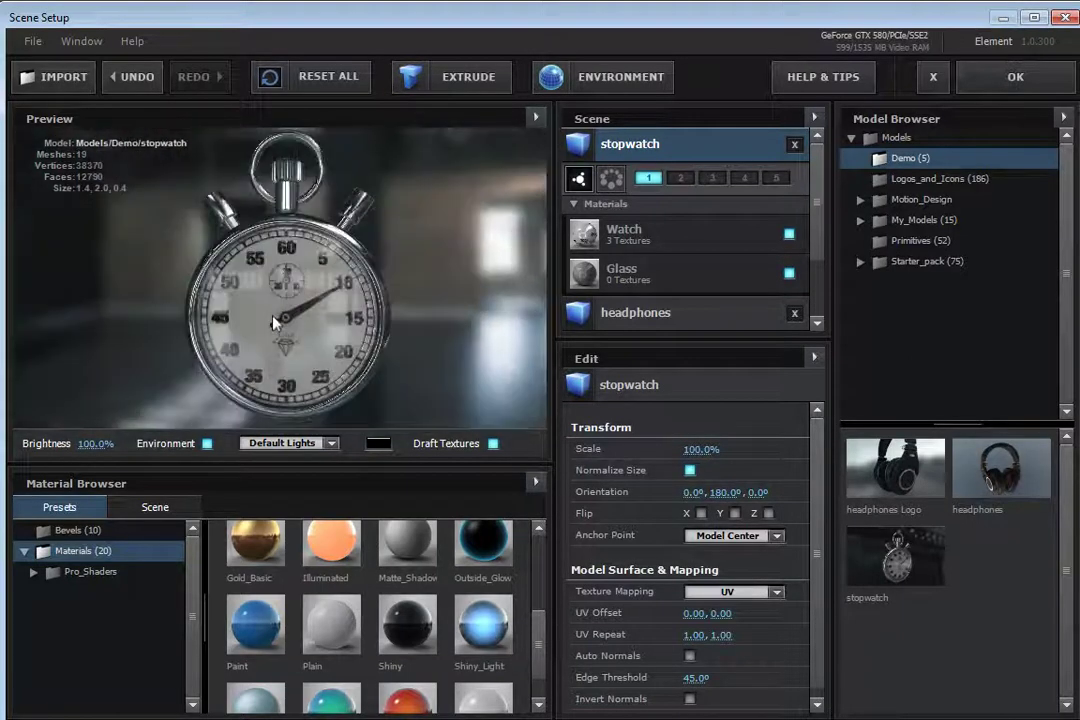
- Try the Studio_warm preset as the environment map and orbit the stopwatch
{"action": "left_click", "coordinate": [565, 80]}
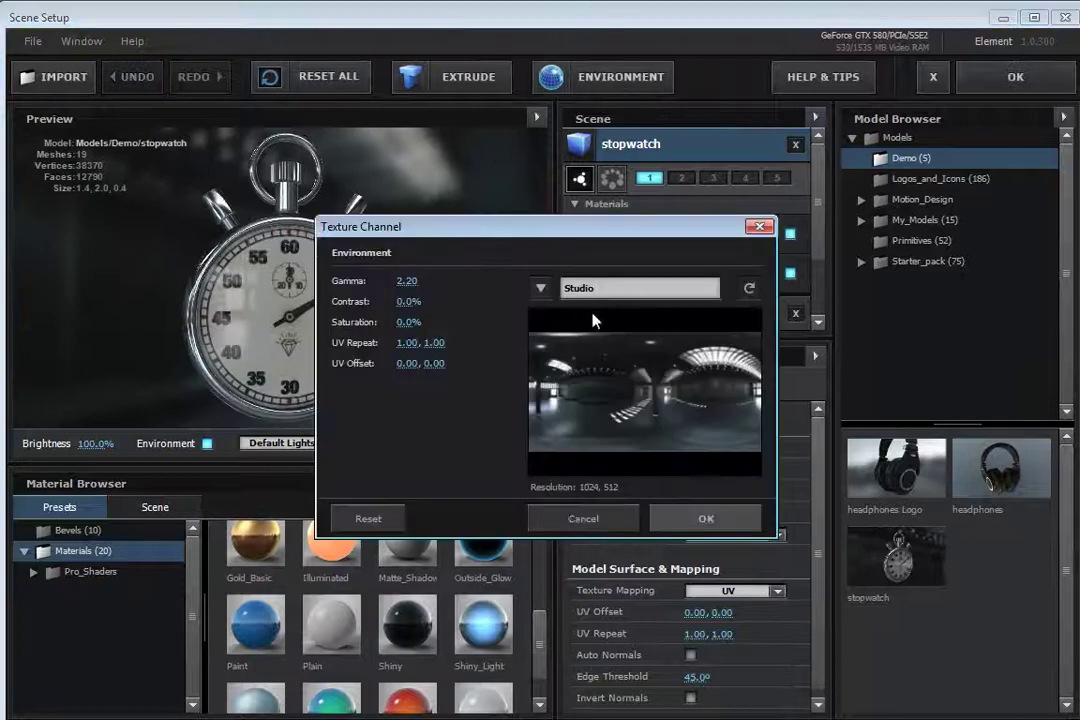
{"action": "left_click", "coordinate": [549, 290]}
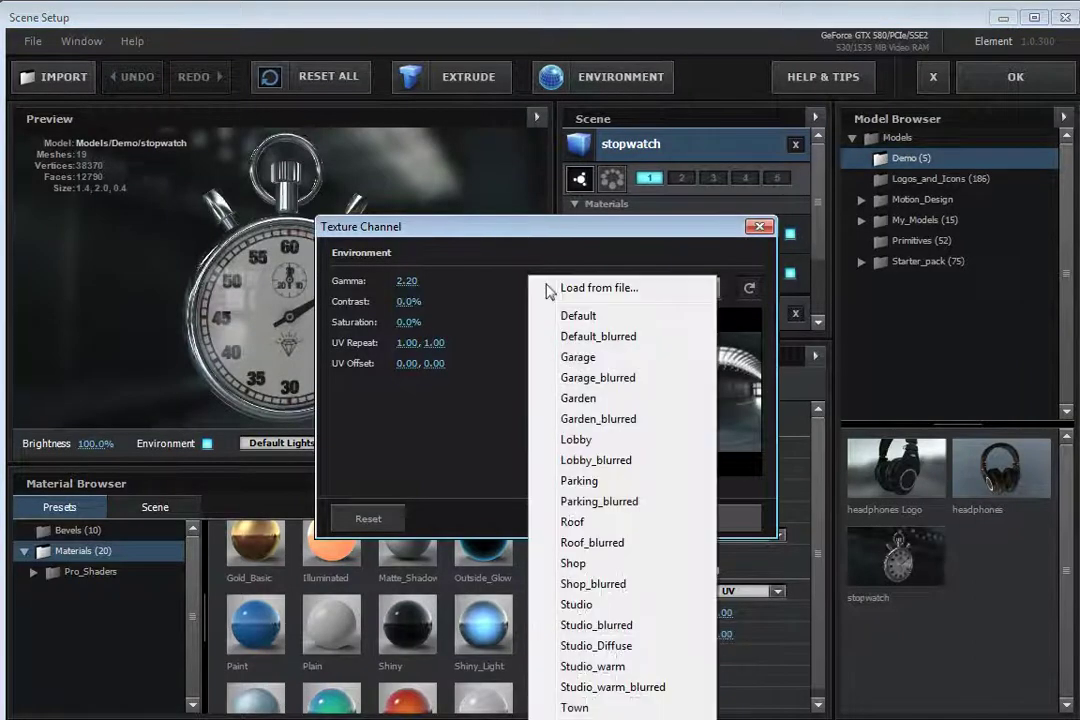
{"action": "left_click", "coordinate": [605, 666]}
{"action": "left_click", "coordinate": [703, 519]}
{"action": "left_click_drag", "start_coordinate": [505, 316], "coordinate": [403, 280]}
- Try the Underpass preset as the environment map and rotate the stopwatch to view the reflections
{"action": "left_click", "coordinate": [566, 82]}
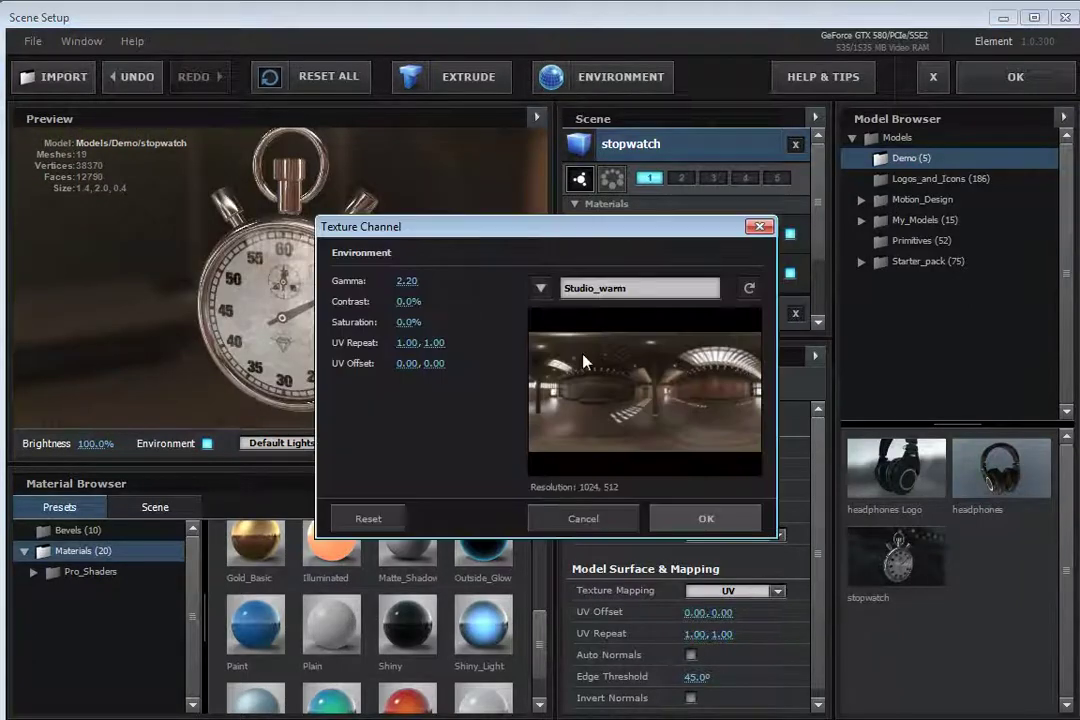
{"action": "left_click", "coordinate": [549, 292]}
{"action": "scroll", "coordinate": [553, 400], "scroll_direction": "down", "scroll_amount": 2}
{"action": "left_click", "coordinate": [560, 422]}
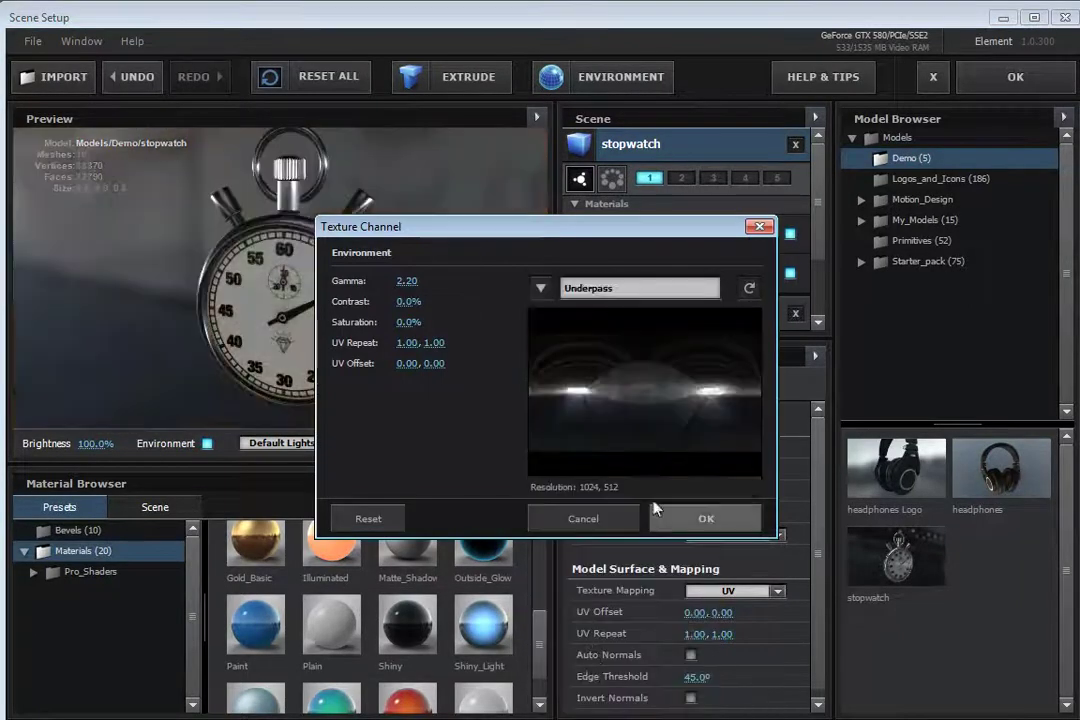
{"action": "left_click", "coordinate": [704, 519]}
{"action": "left_click_drag", "start_coordinate": [305, 343], "coordinate": [477, 323]}
- Replace the Underpass environment map with another preset and hide the environment background in the preview while orbiting the stopwatch
{"action": "left_click", "coordinate": [566, 78]}
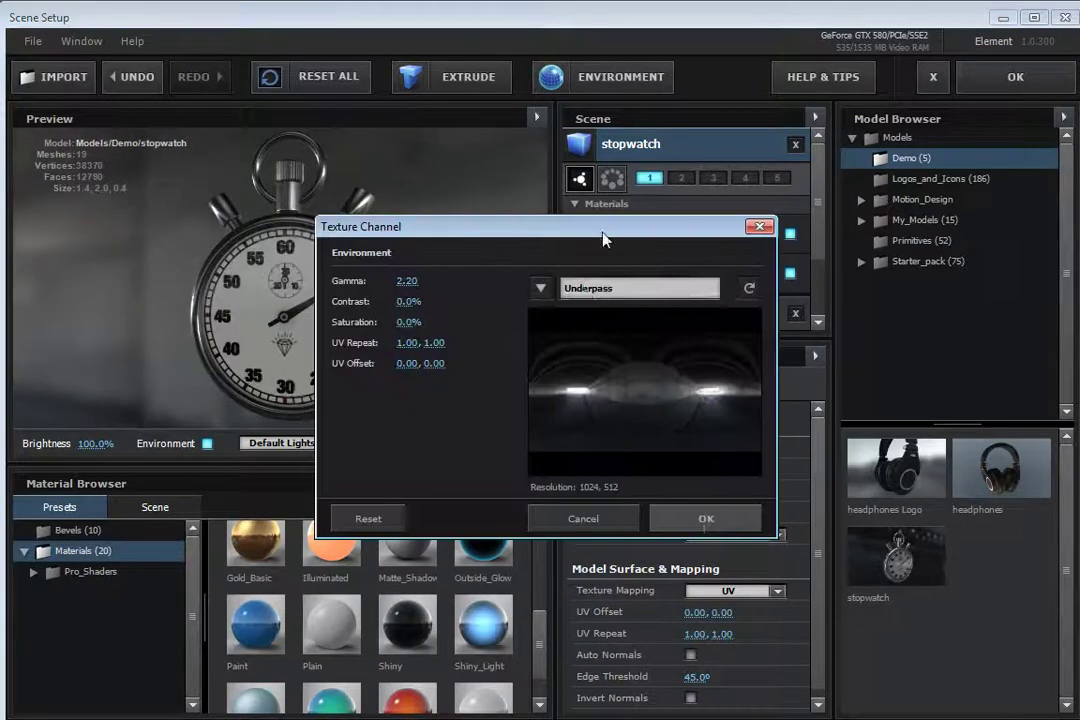
{"action": "left_click", "coordinate": [535, 287]}
{"action": "scroll", "coordinate": [620, 585], "scroll_direction": "down", "scroll_amount": 2}
{"action": "left_click", "coordinate": [600, 443]}
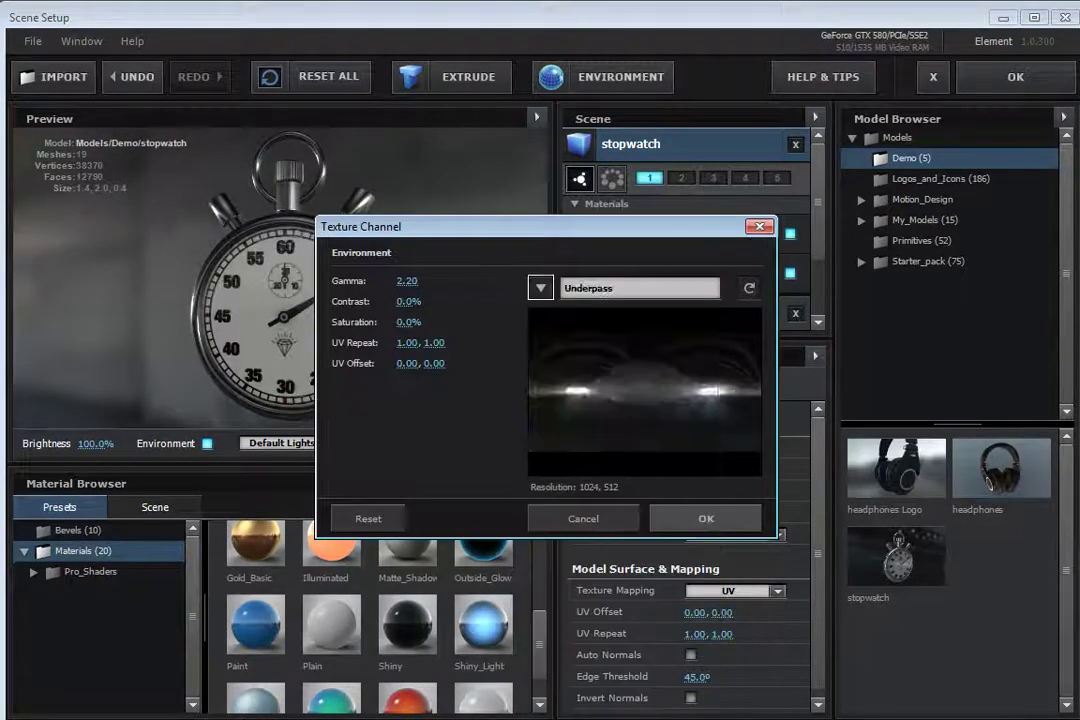
{"action": "left_click", "coordinate": [699, 518]}
{"action": "left_click_drag", "start_coordinate": [393, 303], "coordinate": [238, 254]}
{"action": "left_click", "coordinate": [206, 443]}
{"action": "left_click_drag", "start_coordinate": [300, 320], "coordinate": [223, 246]}
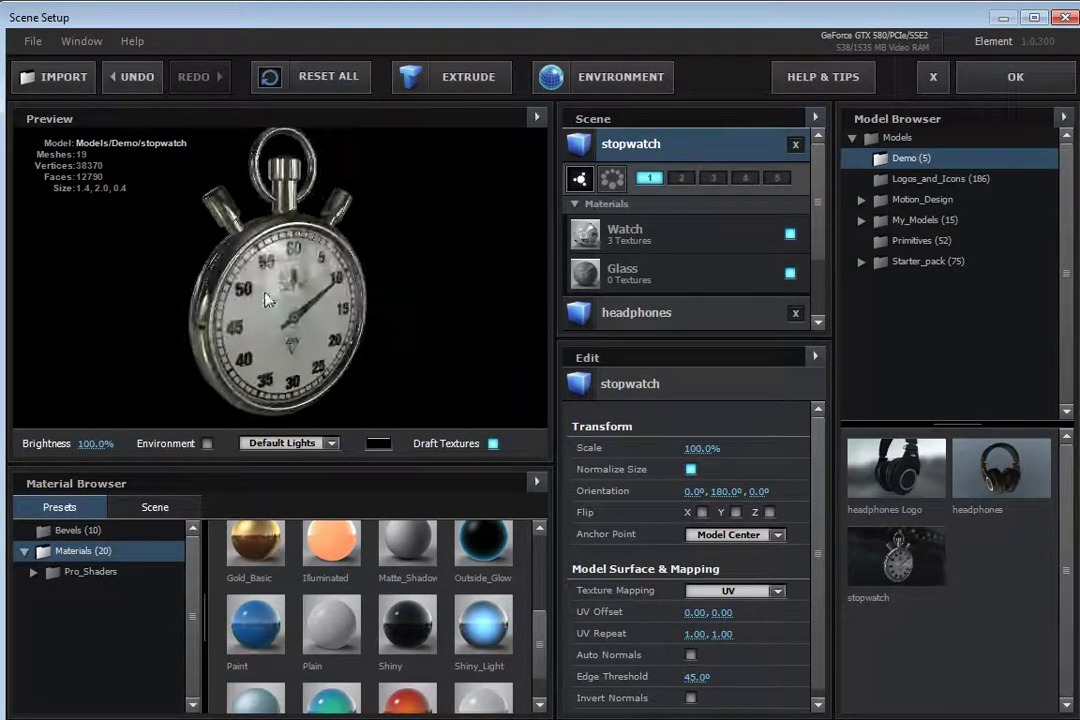
- Set the Watch material's Reflection Intensity to 431% and show the environment background in the preview
{"action": "left_click", "coordinate": [690, 233]}
{"action": "left_click_drag", "start_coordinate": [820, 440], "coordinate": [822, 514]}
{"action": "left_click_drag", "start_coordinate": [701, 567], "coordinate": [478, 546]}
{"action": "left_click", "coordinate": [207, 443]}
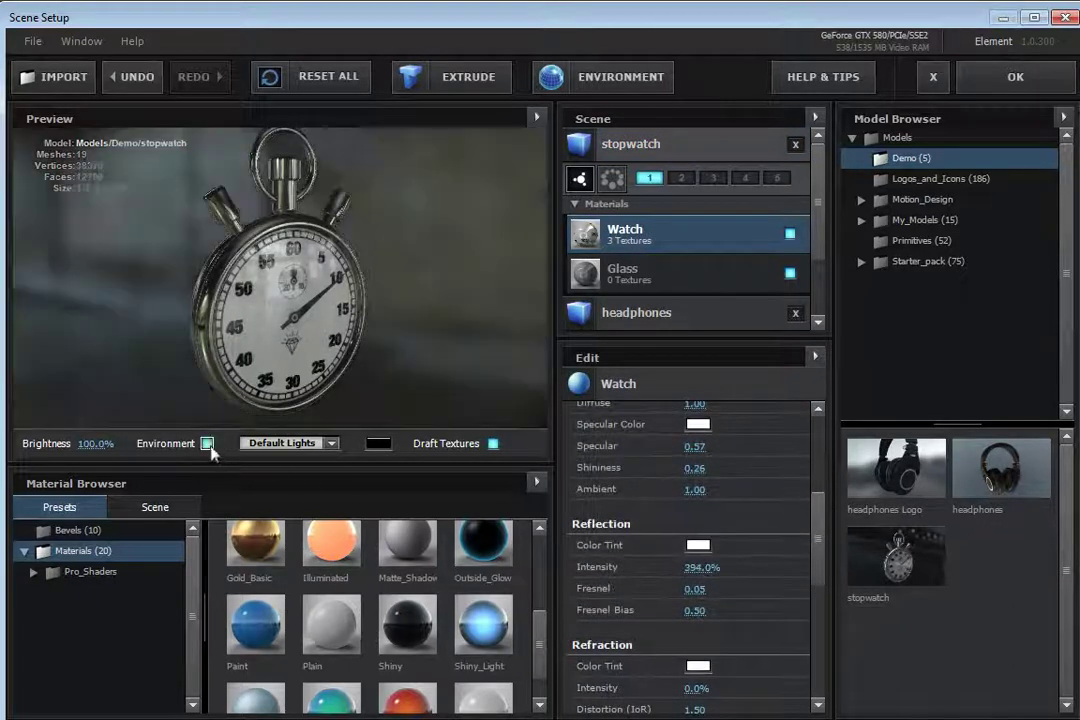
{"action": "left_click_drag", "start_coordinate": [695, 567], "coordinate": [735, 573]}
{"action": "left_click_drag", "start_coordinate": [330, 350], "coordinate": [270, 360]}
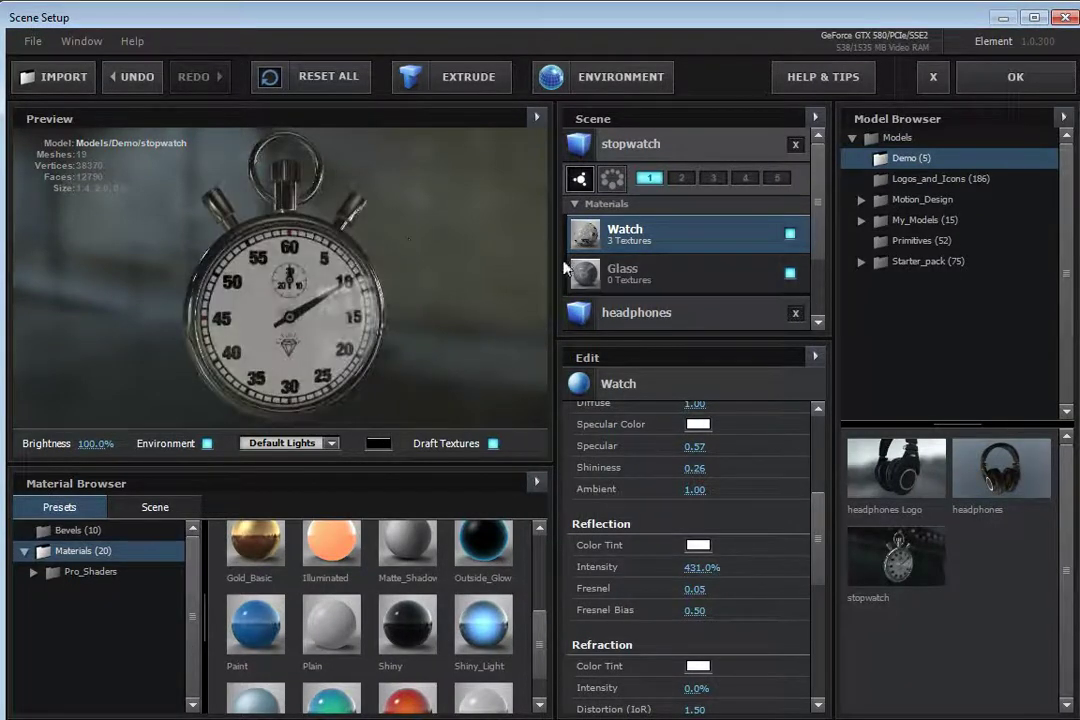
{"action": "left_click_drag", "start_coordinate": [296, 314], "coordinate": [300, 290]}
- Select the stopwatch's Glass material and orbit the model to examine the reflections on the dial
{"action": "left_click", "coordinate": [698, 150]}
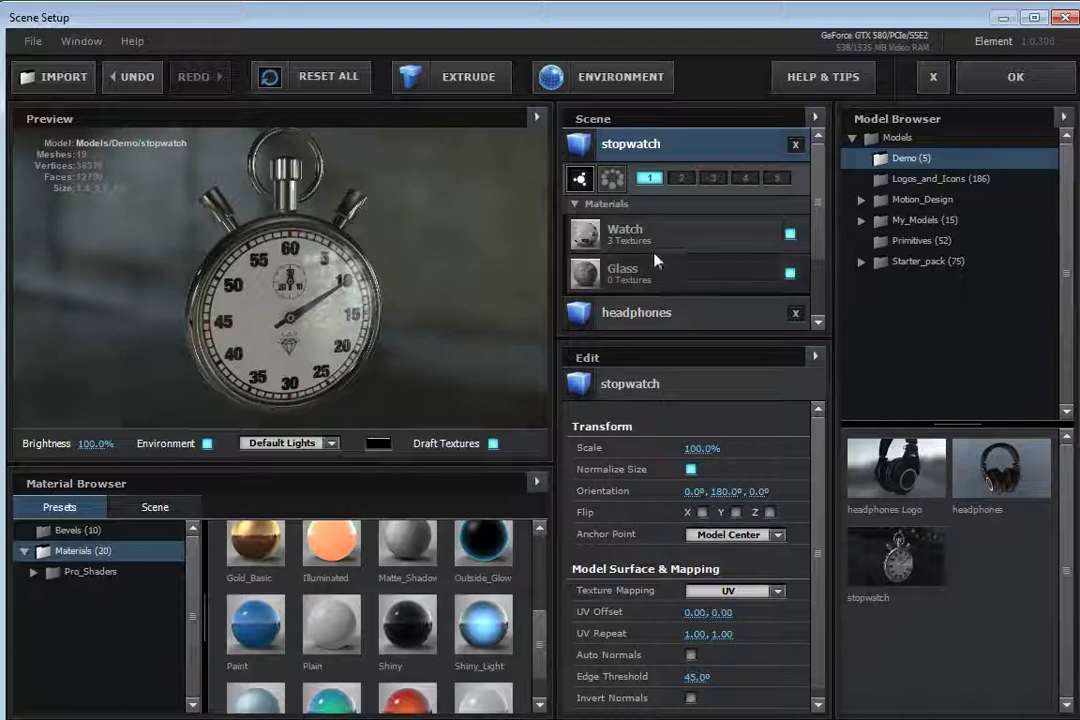
{"action": "left_click", "coordinate": [645, 236]}
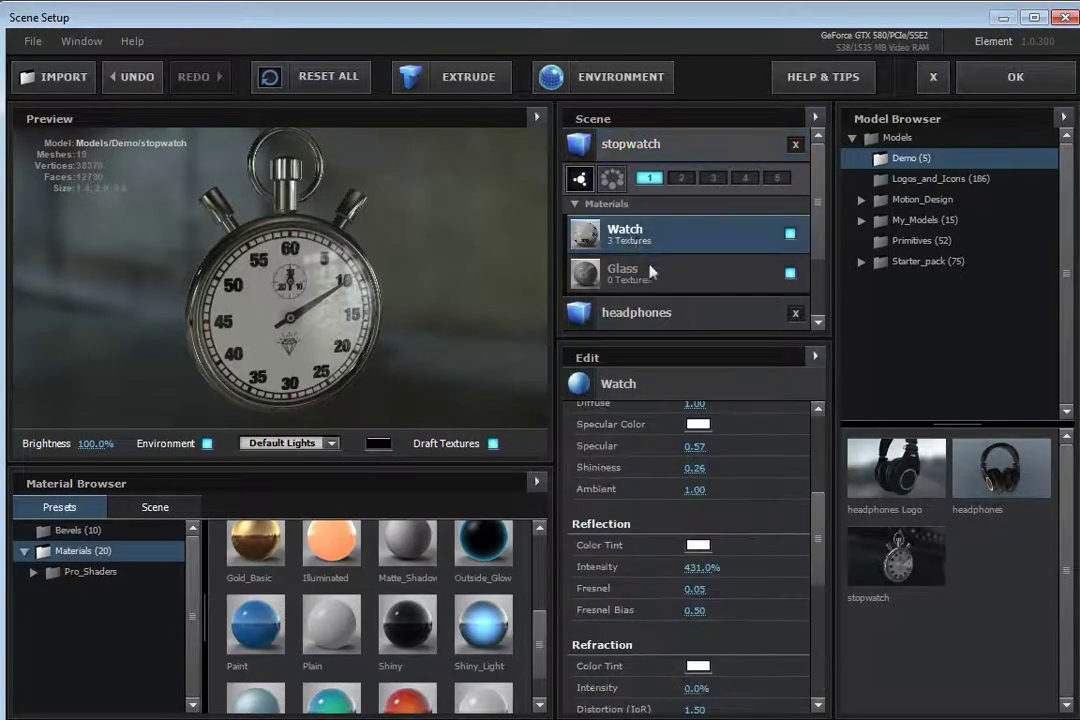
{"action": "left_click", "coordinate": [652, 271]}
{"action": "left_click_drag", "start_coordinate": [523, 233], "coordinate": [470, 320]}
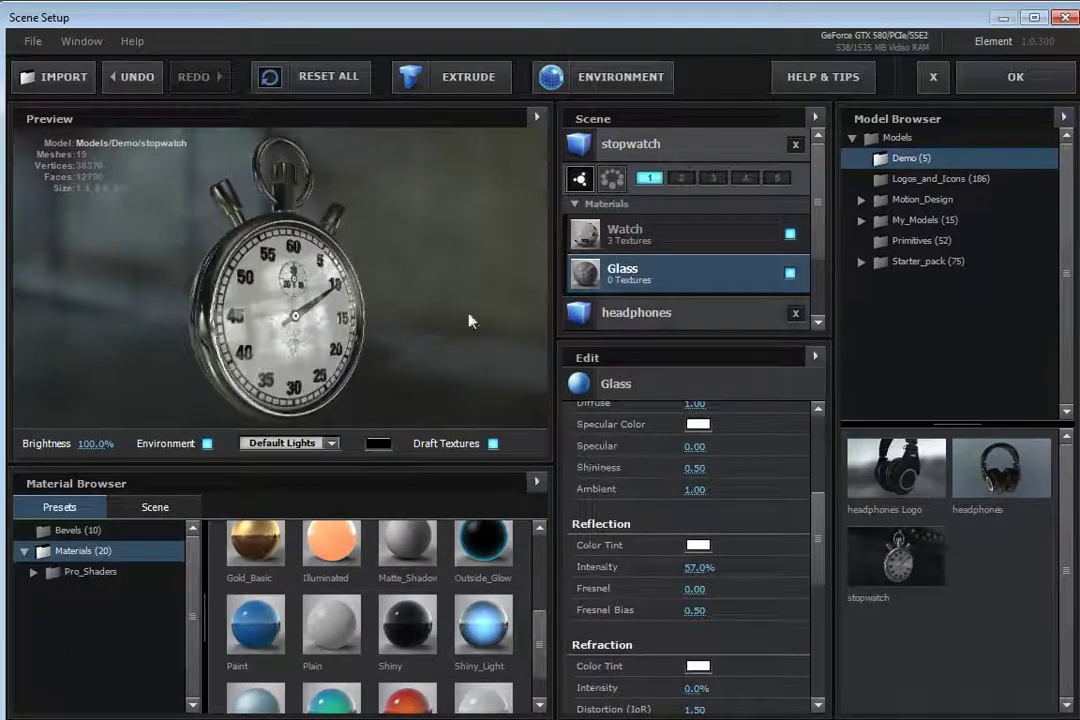
{"action": "left_click_drag", "start_coordinate": [170, 322], "coordinate": [214, 251]}
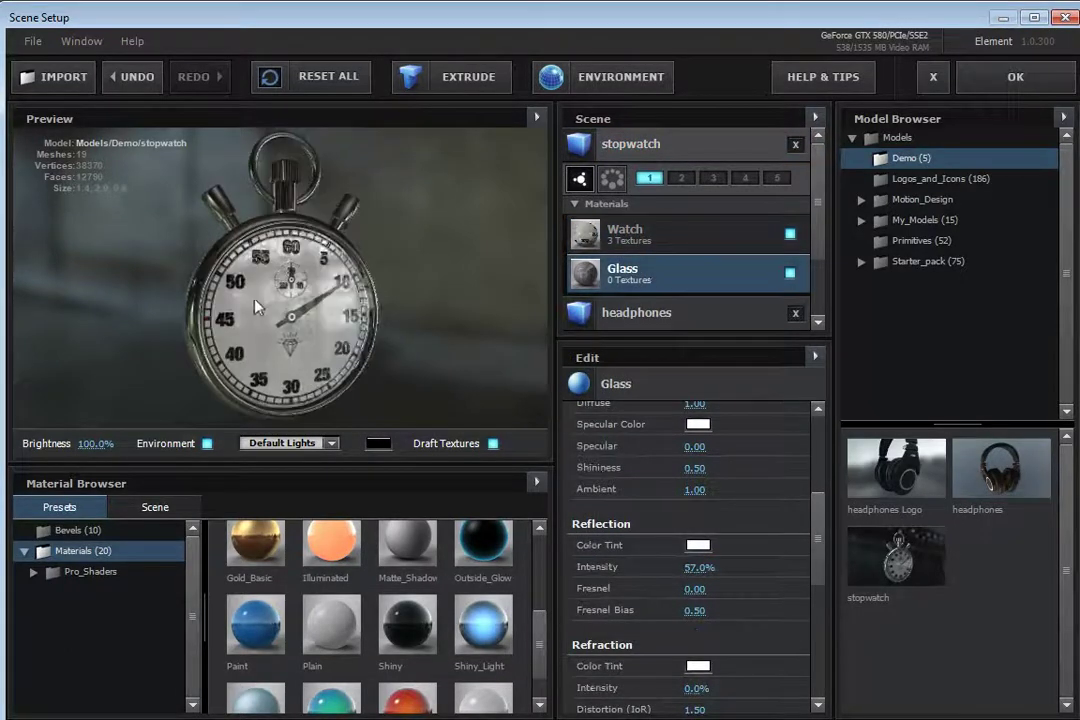
- Hide the Watch material to examine the glass on its own while orbiting, then show the Watch material again
{"action": "left_click", "coordinate": [790, 234]}
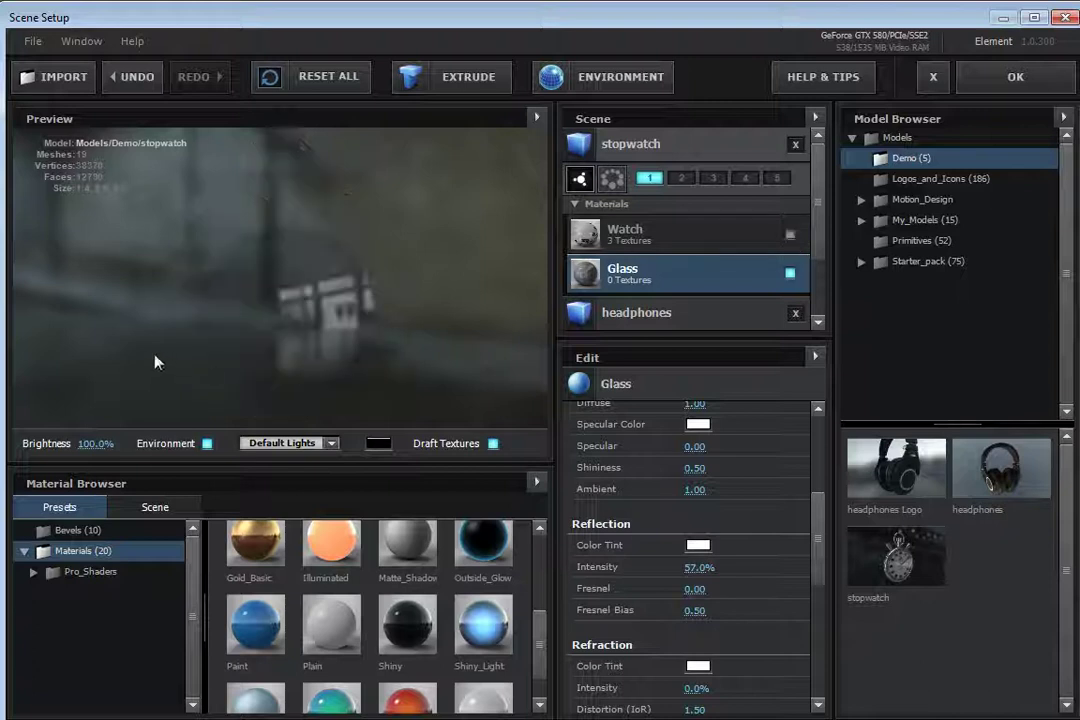
{"action": "left_click_drag", "start_coordinate": [355, 320], "coordinate": [434, 308]}
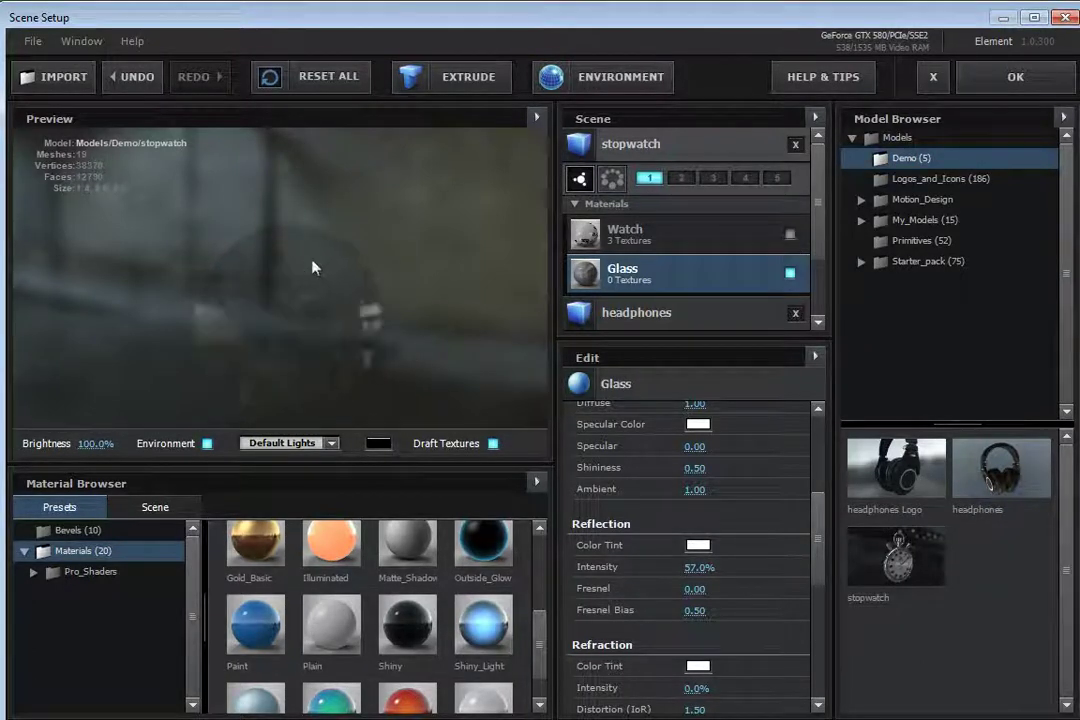
{"action": "left_click_drag", "start_coordinate": [322, 280], "coordinate": [369, 299]}
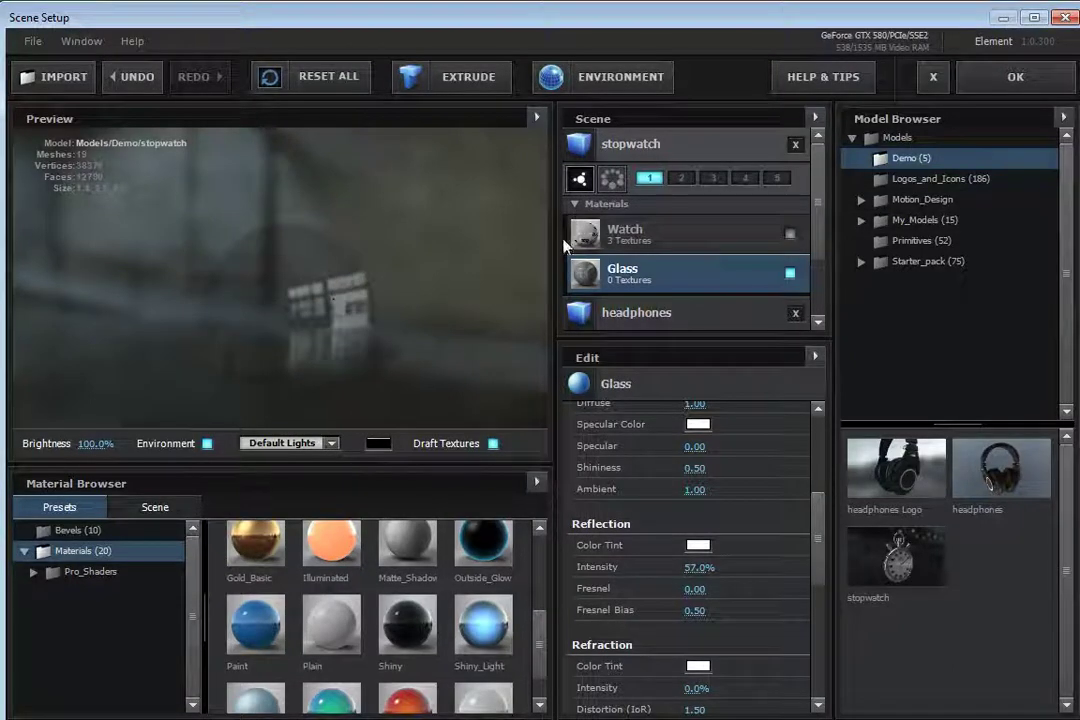
{"action": "left_click", "coordinate": [790, 233]}
{"action": "left_click_drag", "start_coordinate": [391, 287], "coordinate": [253, 321]}
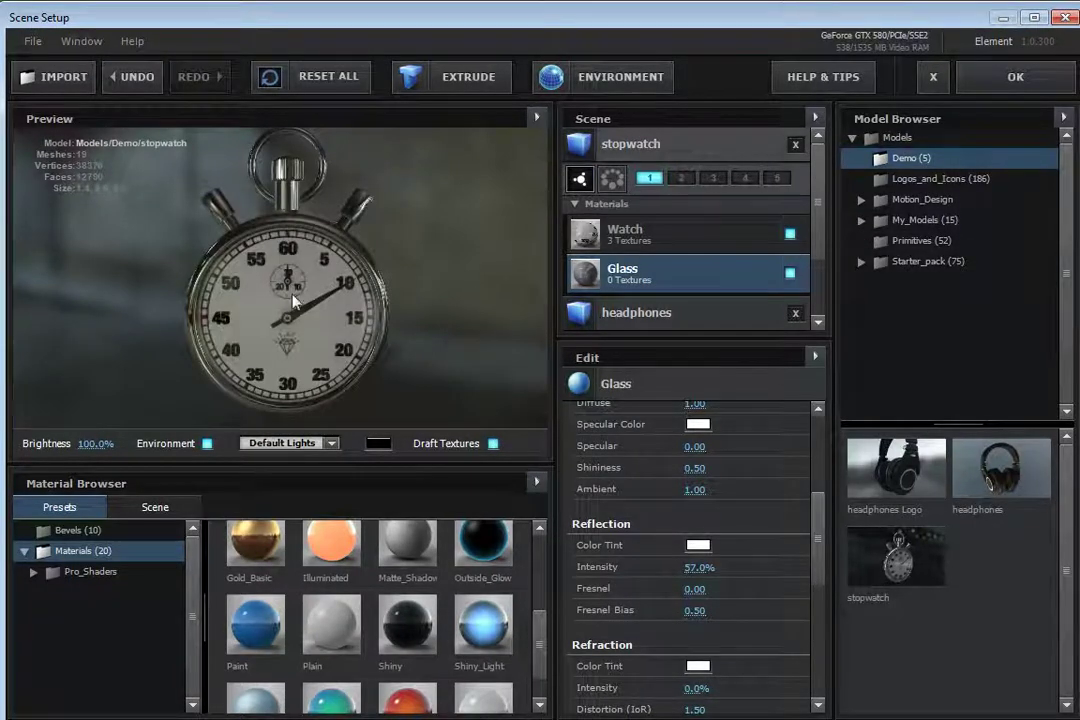
{"action": "left_click_drag", "start_coordinate": [250, 256], "coordinate": [228, 222]}
- Set the scene's environment map to the Lobby preset and orbit the stopwatch to check its reflections
{"action": "left_click", "coordinate": [597, 90]}
{"action": "left_click", "coordinate": [547, 292]}
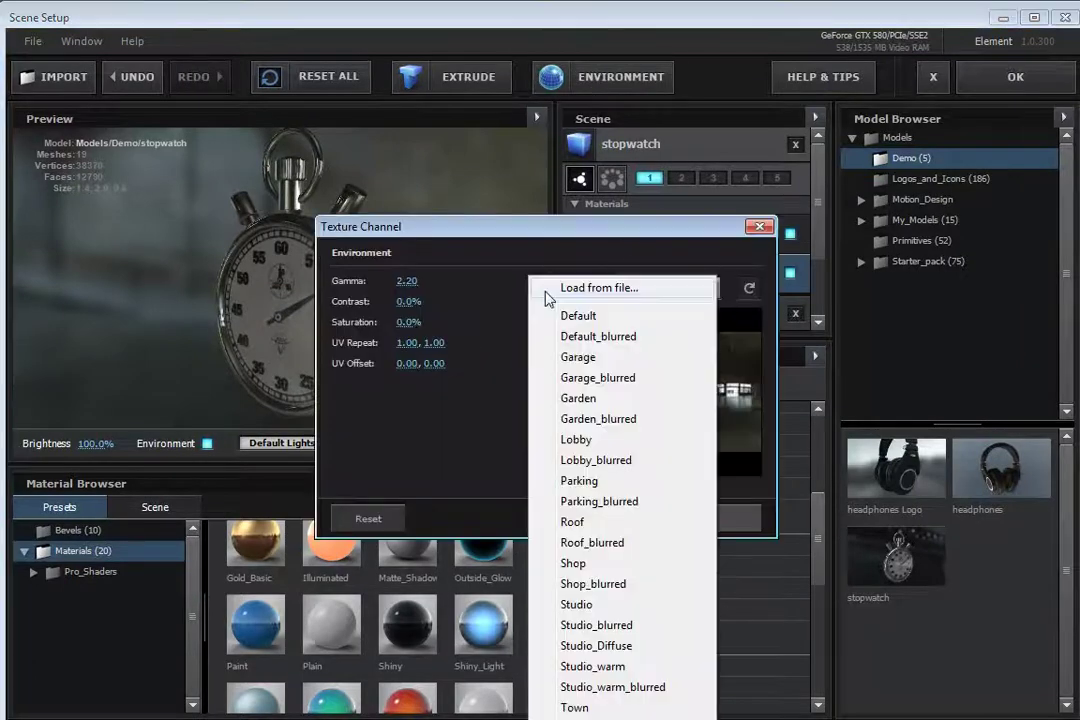
{"action": "left_click", "coordinate": [578, 439]}
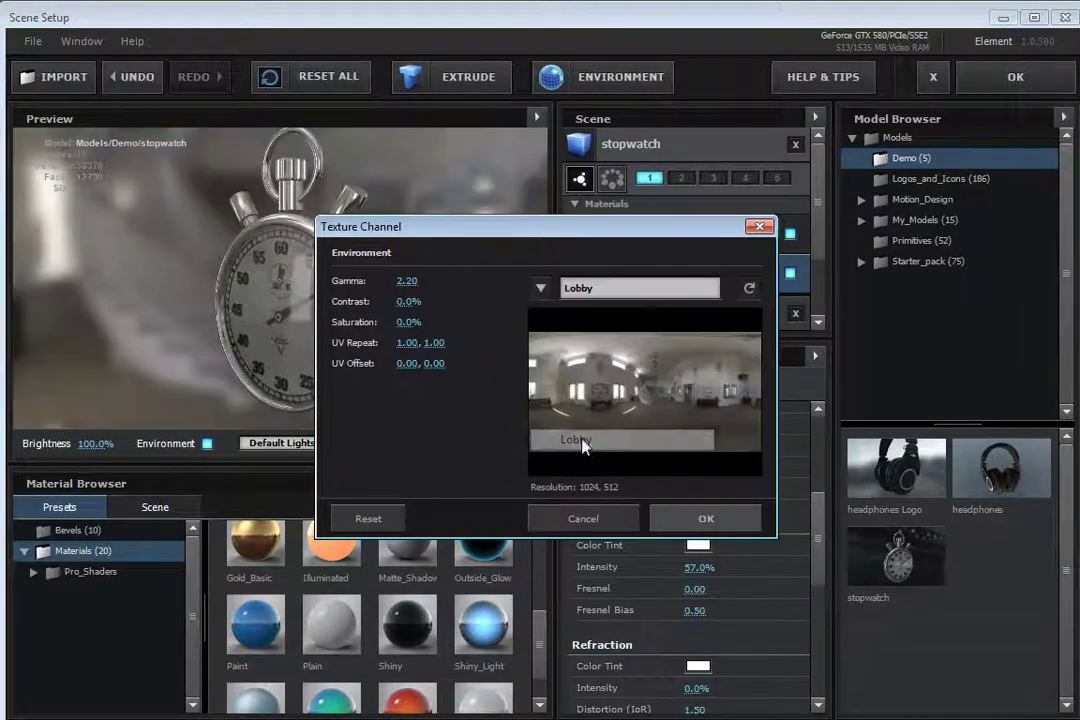
{"action": "left_click", "coordinate": [701, 518]}
{"action": "left_click_drag", "start_coordinate": [313, 328], "coordinate": [228, 265]}
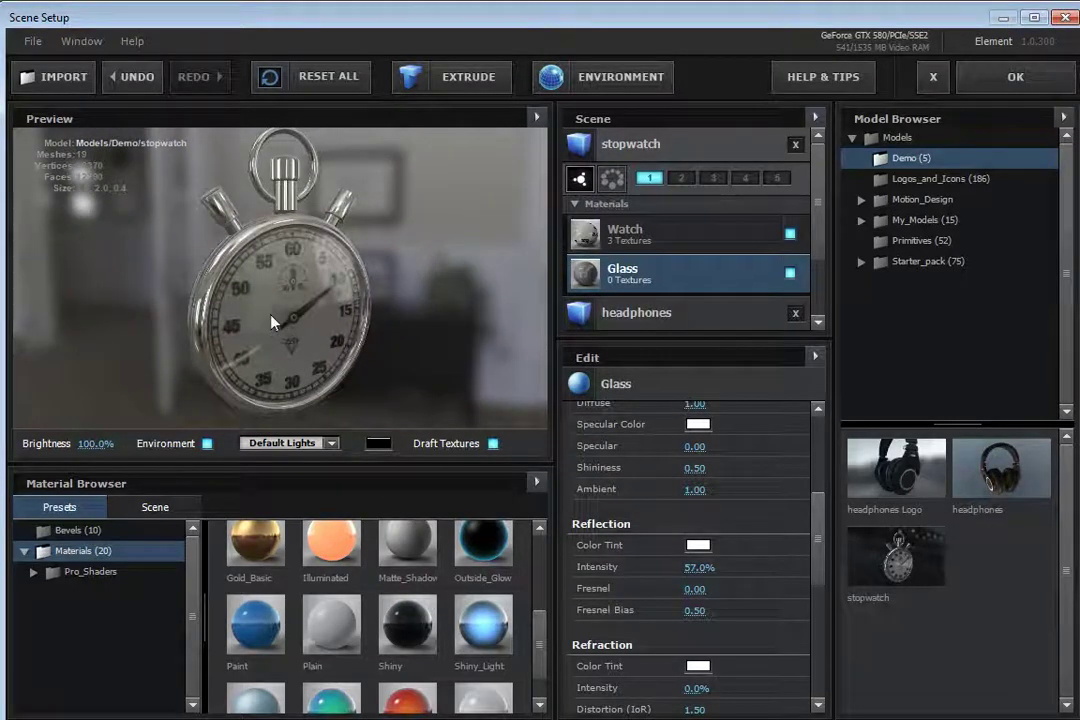
- Switch the environment map to Lobby_blurred and orbit around the stopwatch to examine the softer reflections on its front and back
{"action": "left_click", "coordinate": [611, 179]}
{"action": "left_click", "coordinate": [600, 288]}
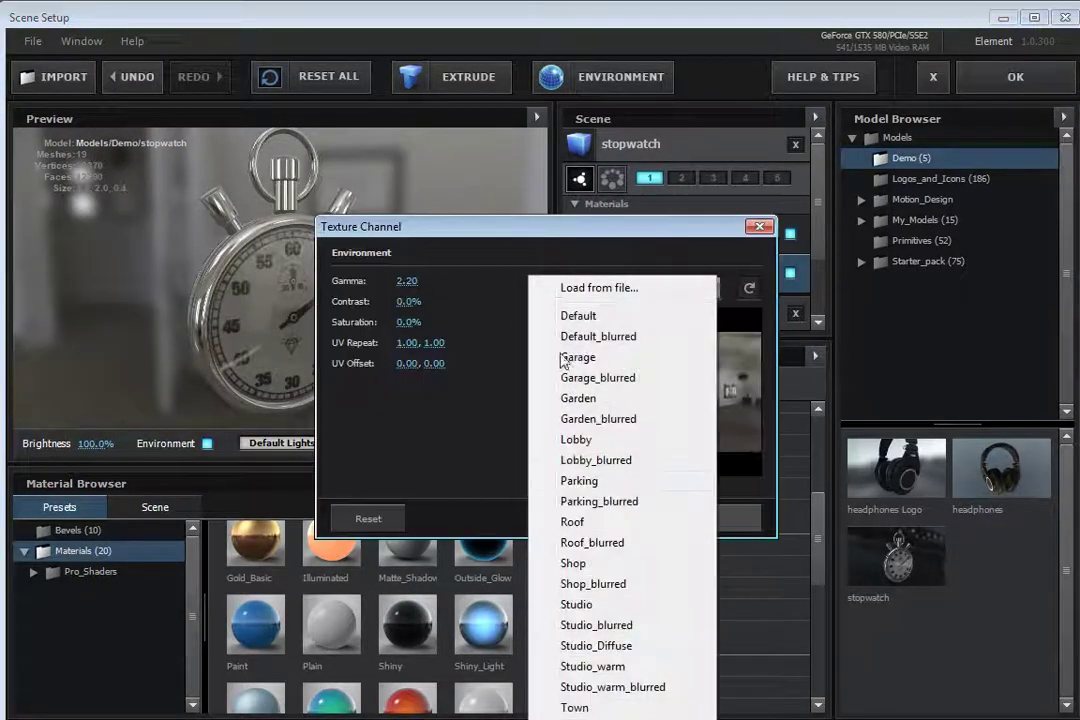
{"action": "left_click", "coordinate": [594, 460]}
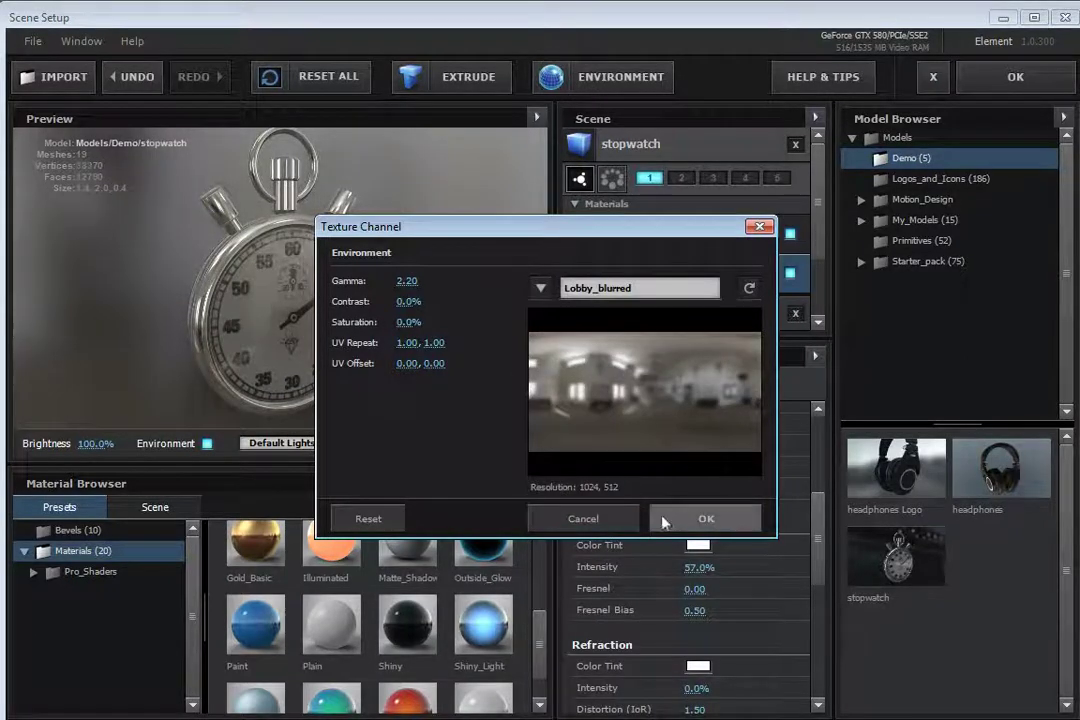
{"action": "left_click", "coordinate": [685, 515]}
{"action": "left_click_drag", "start_coordinate": [295, 330], "coordinate": [276, 307]}
{"action": "left_click_drag", "start_coordinate": [365, 293], "coordinate": [312, 369]}
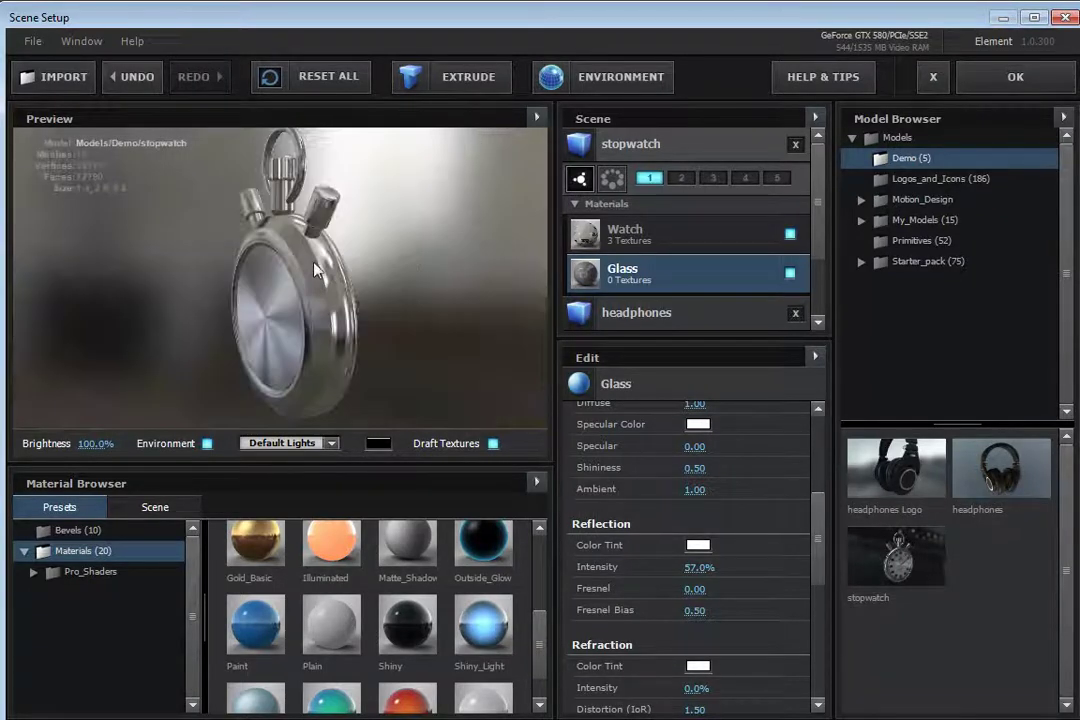
{"action": "left_click_drag", "start_coordinate": [360, 297], "coordinate": [322, 288]}
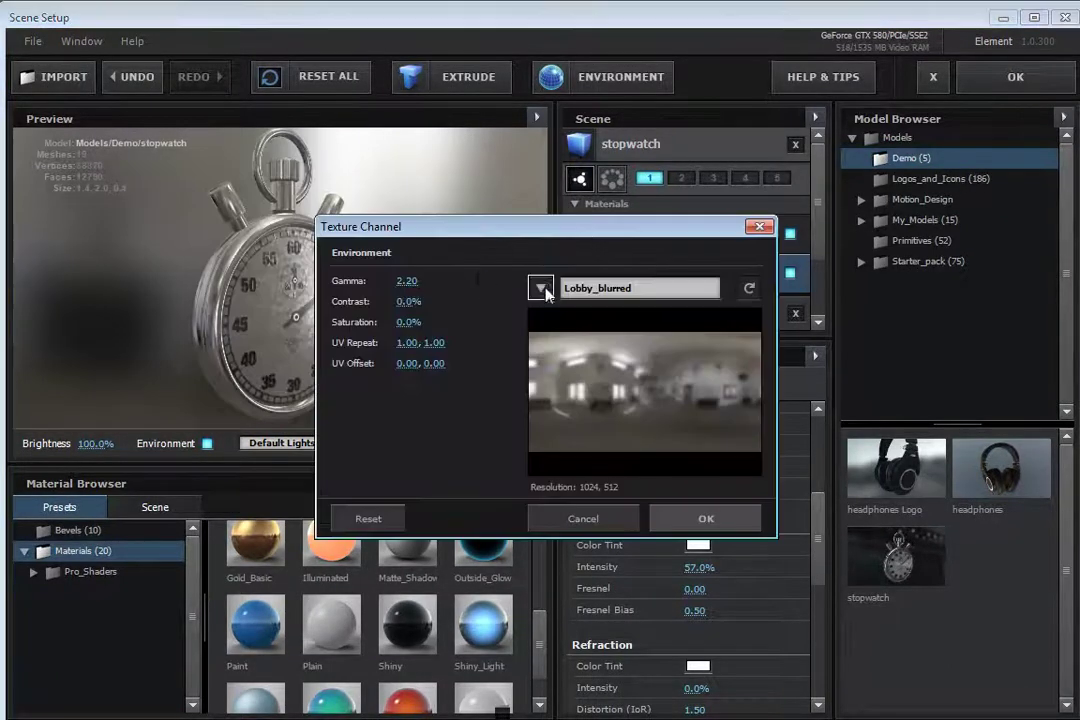
- Change the environment map to Studio_blurred, orbit the stopwatch to check it, and apply the scene setup
{"action": "left_click", "coordinate": [541, 289]}
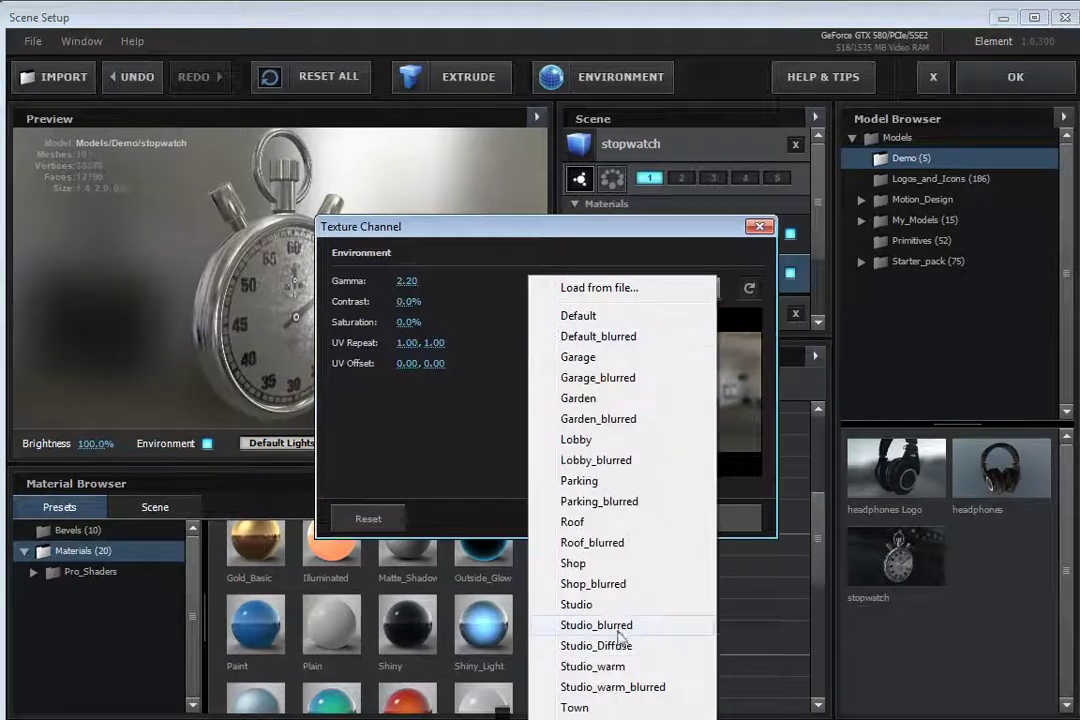
{"action": "left_click", "coordinate": [625, 623]}
{"action": "left_click", "coordinate": [699, 526]}
{"action": "mouse_move", "coordinate": [290, 312]}
{"action": "left_mouse_down"}
{"action": "mouse_move", "coordinate": [212, 322]}
{"action": "mouse_move", "coordinate": [283, 300]}
{"action": "mouse_move", "coordinate": [381, 305]}
{"action": "mouse_move", "coordinate": [224, 330]}
{"action": "mouse_move", "coordinate": [277, 327]}
{"action": "left_mouse_up"}
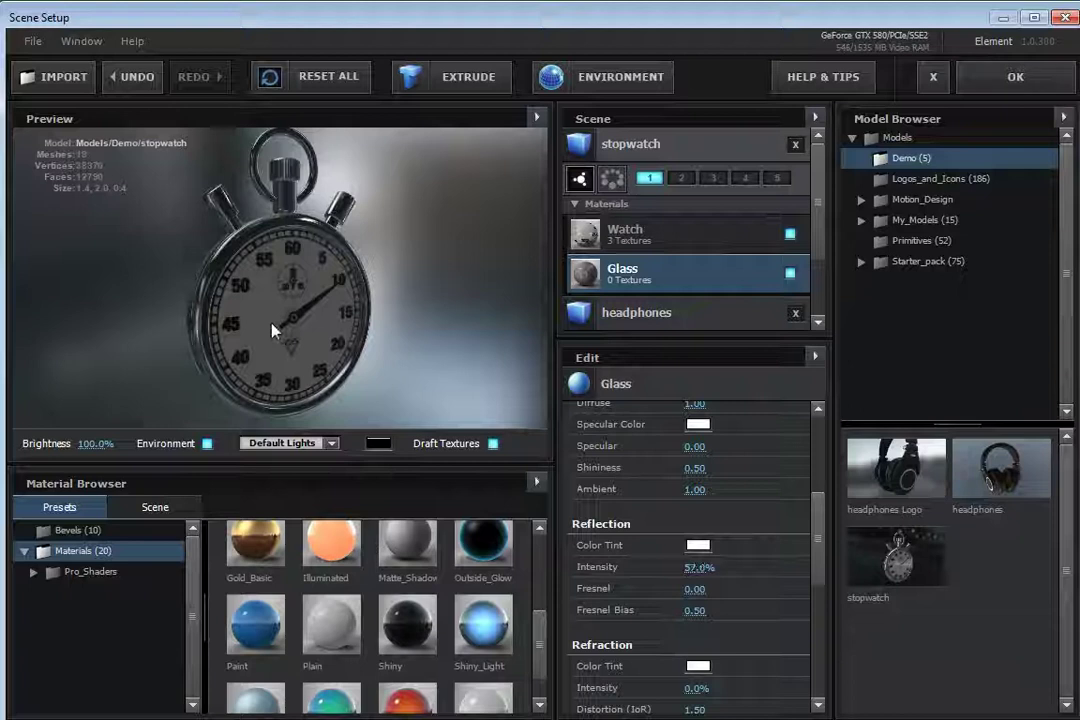
{"action": "left_click", "coordinate": [1015, 77]}
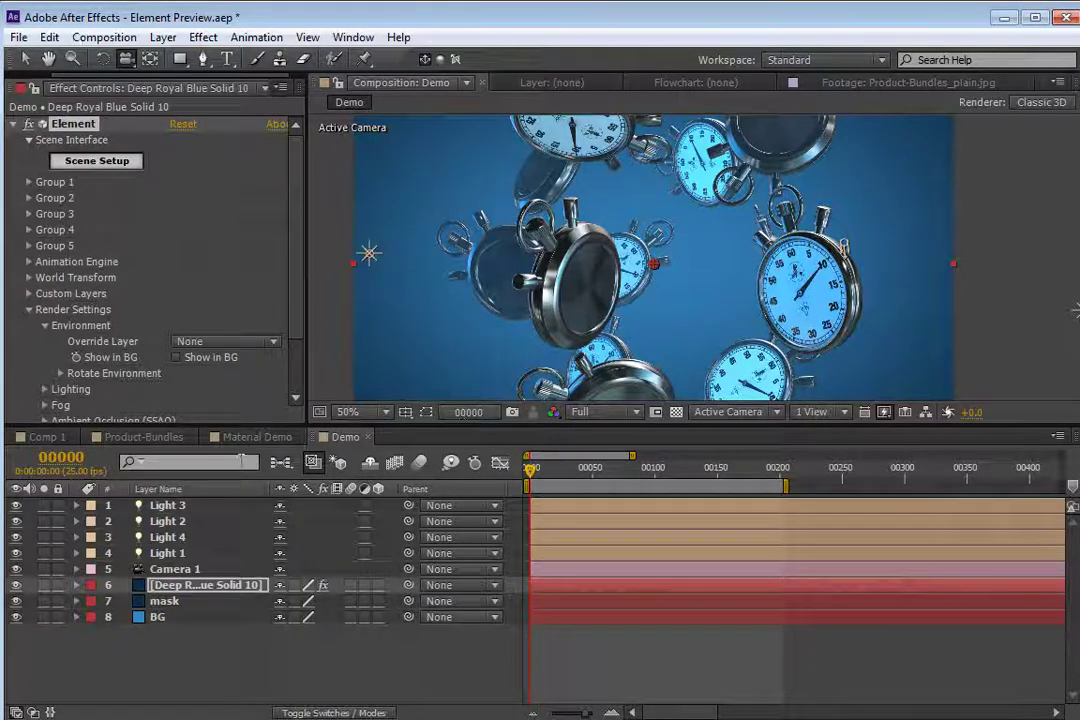
- View the Product-Bundles composition enlarged, then restore the normal layout
{"action": "left_click", "coordinate": [143, 437]}
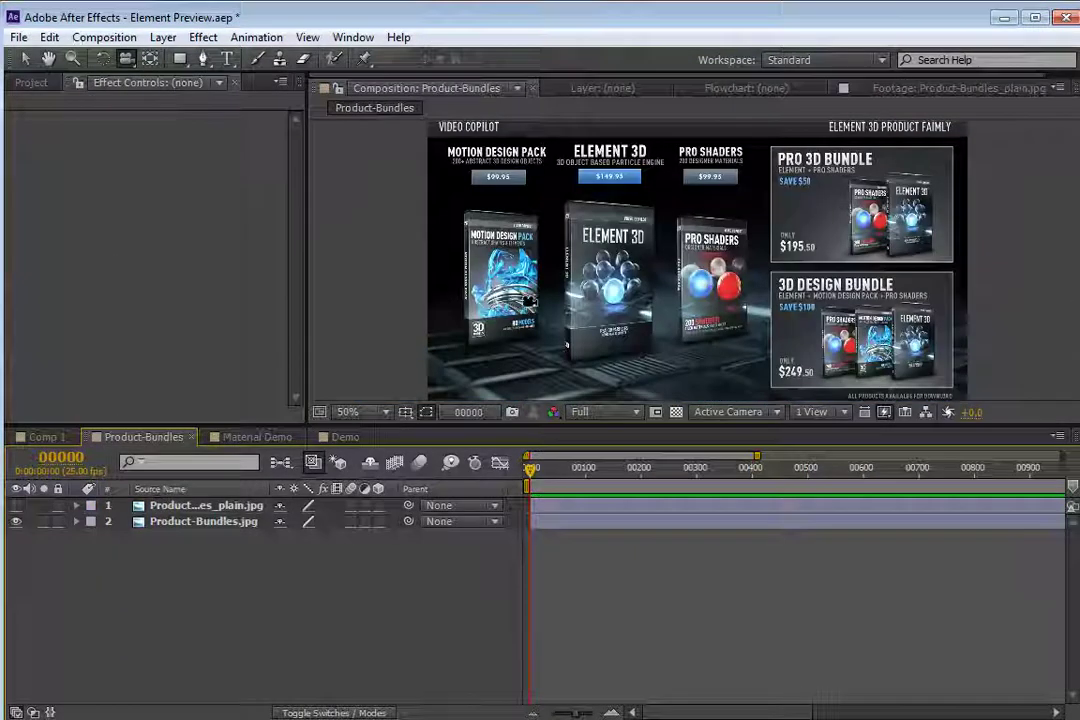
{"action": "key", "text": "grave"}
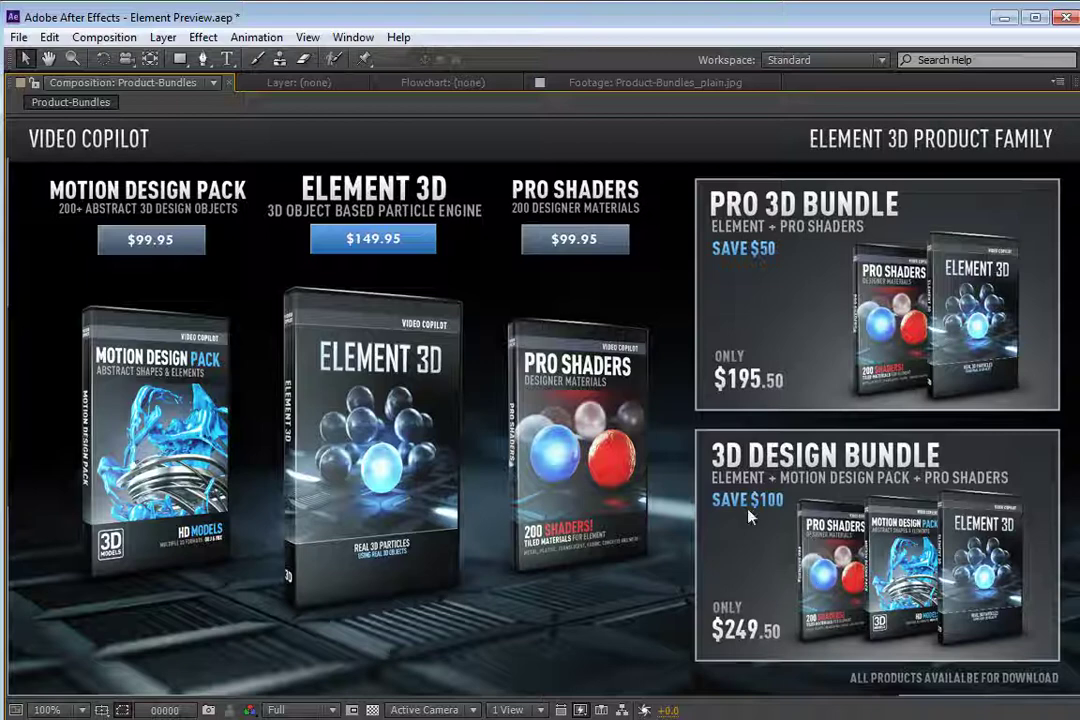
{"action": "key", "text": "grave"}
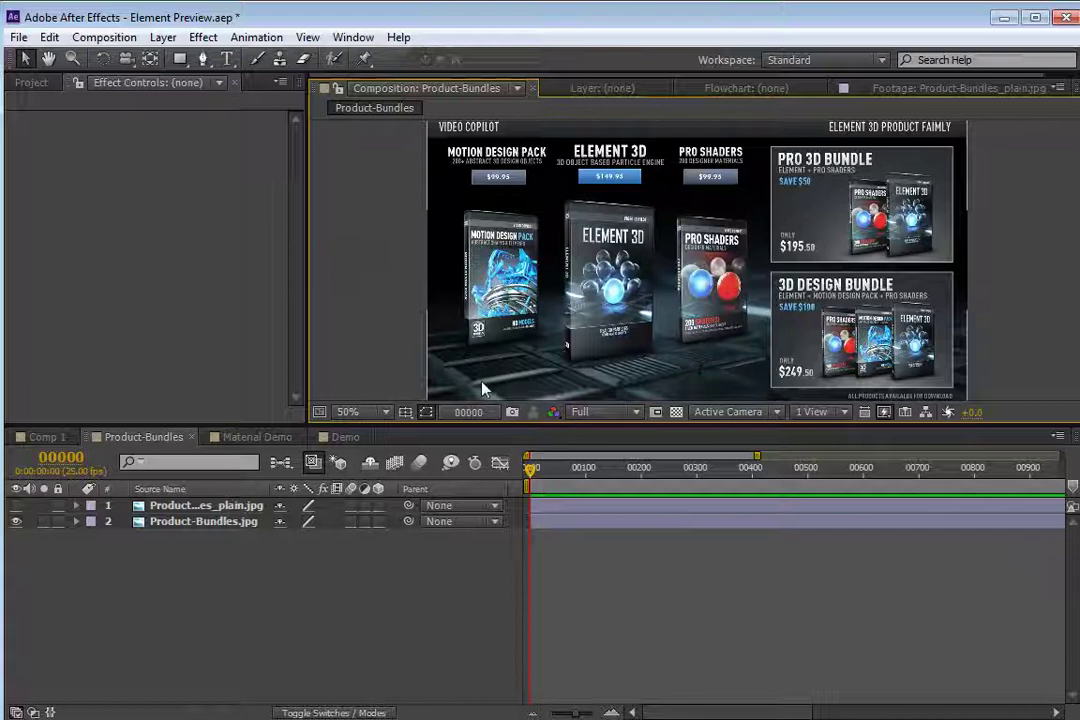
- Open the Material Demo composition, collapse Light 2's properties, and orbit the camera around the arrow model
{"action": "left_click", "coordinate": [276, 440]}
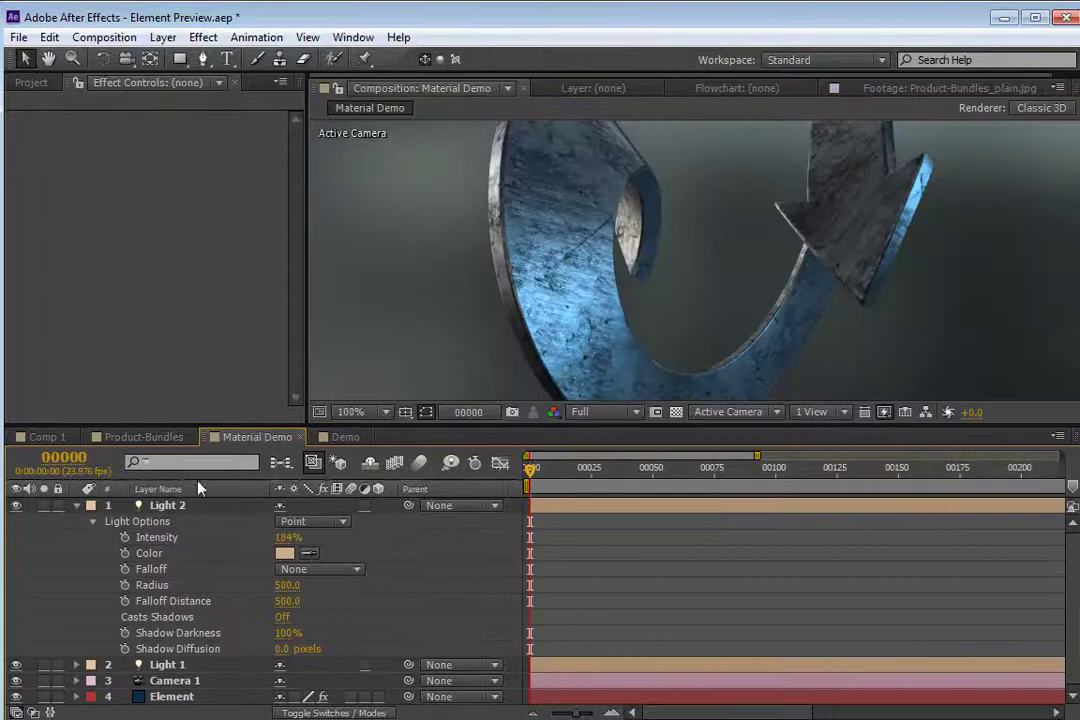
{"action": "left_click", "coordinate": [78, 506]}
{"action": "scroll", "coordinate": [665, 248], "scroll_direction": "down", "scroll_amount": 2}
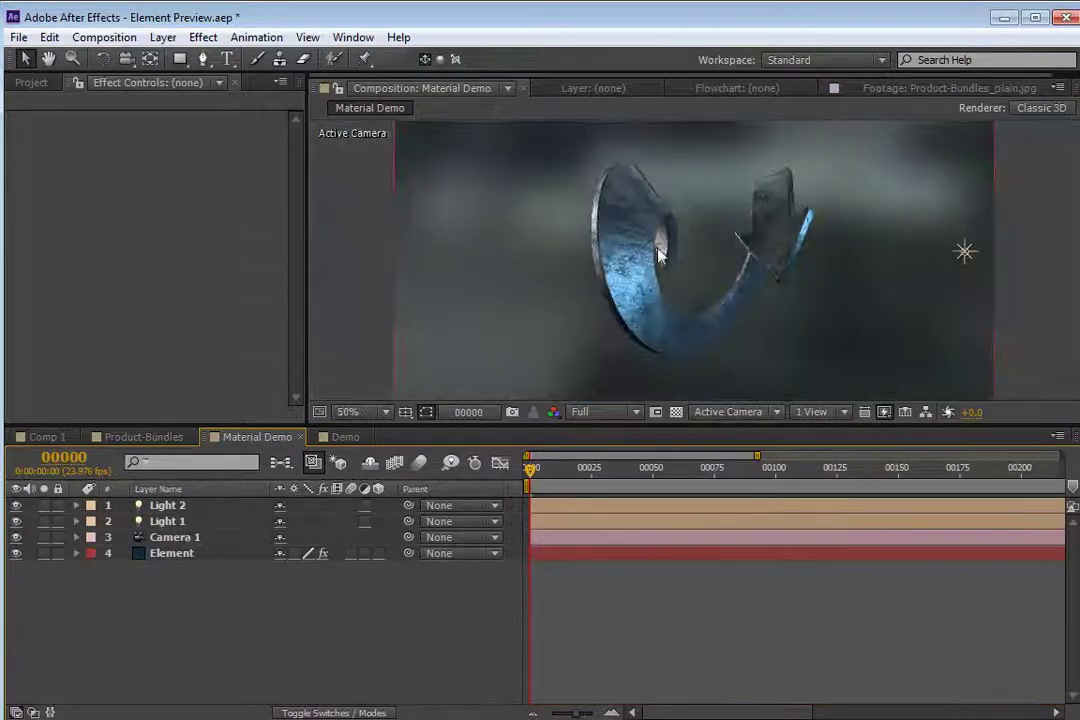
{"action": "key", "text": "c"}
{"action": "left_click_drag", "start_coordinate": [738, 241], "coordinate": [422, 87]}
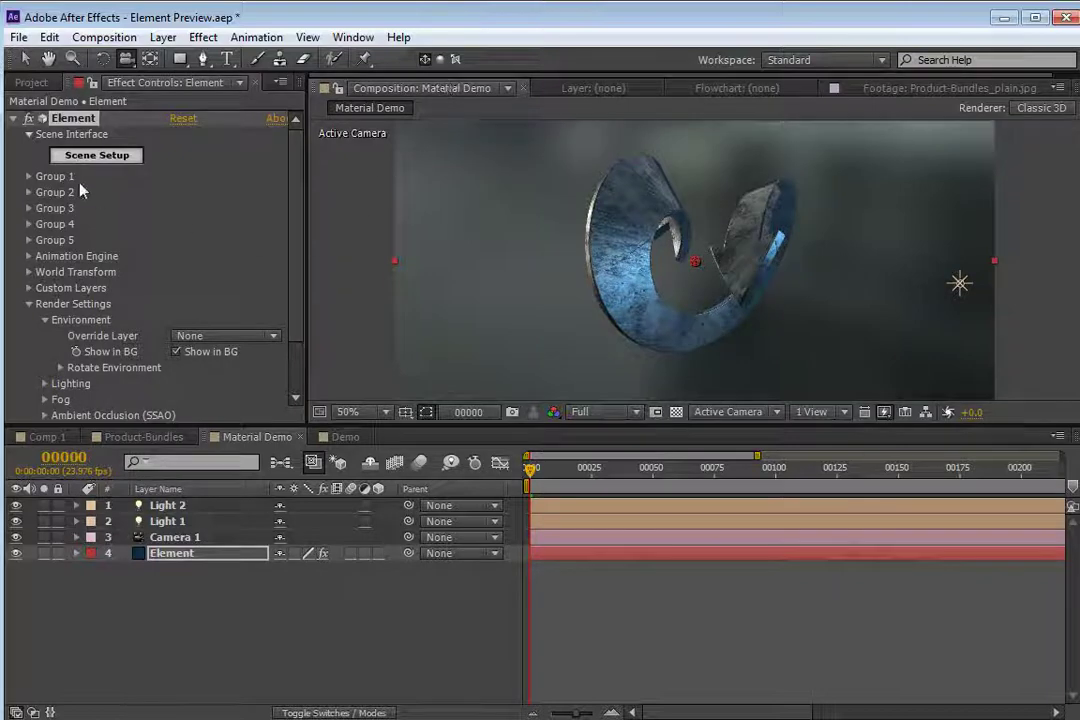
- Open the Element layer's Scene Setup and compare the Dramatic preview lighting on the arrow before switching back to Cinema
{"action": "left_click", "coordinate": [105, 160]}
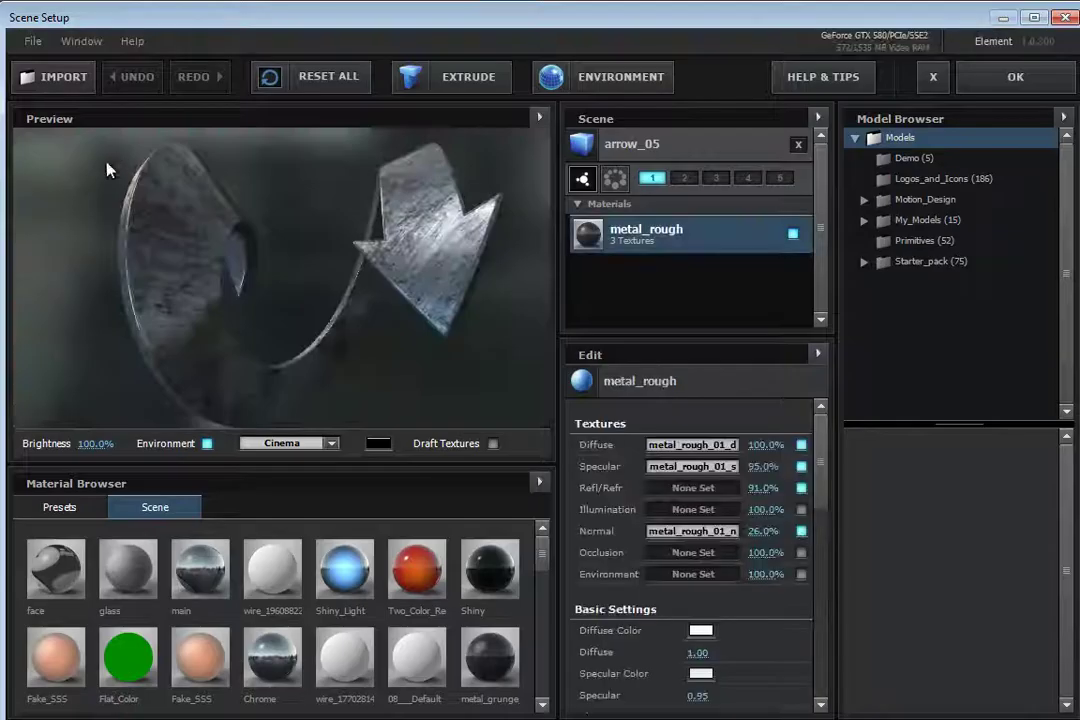
{"action": "left_click_drag", "start_coordinate": [374, 294], "coordinate": [431, 272]}
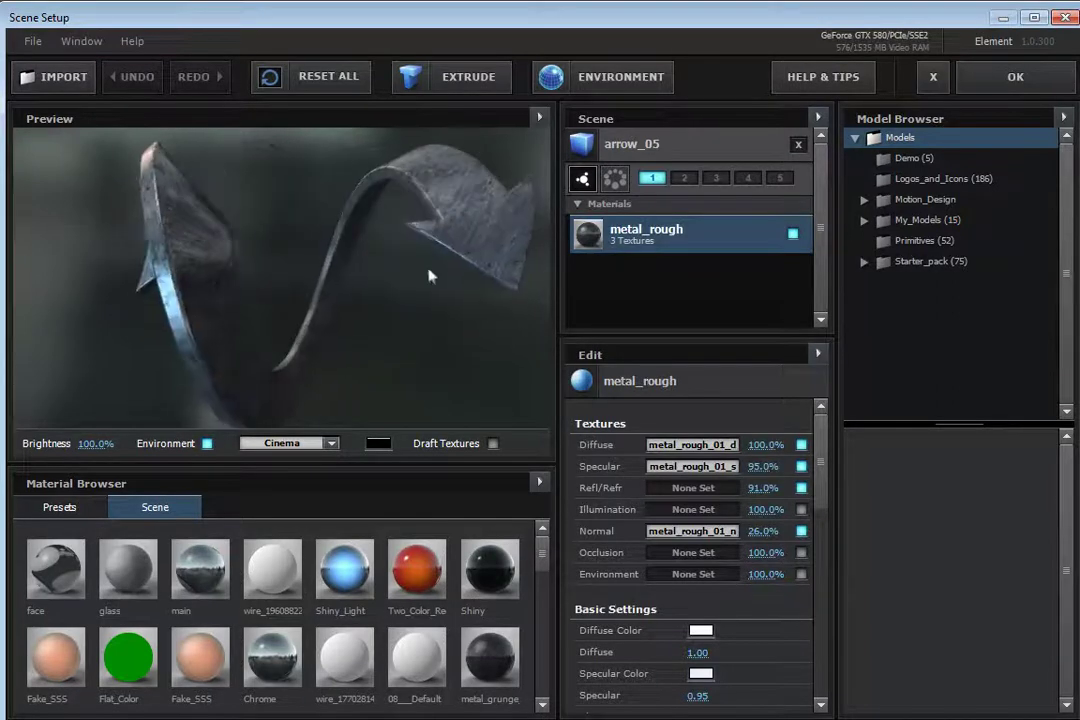
{"action": "left_click", "coordinate": [300, 443]}
{"action": "left_click", "coordinate": [293, 468]}
{"action": "left_click", "coordinate": [295, 443]}
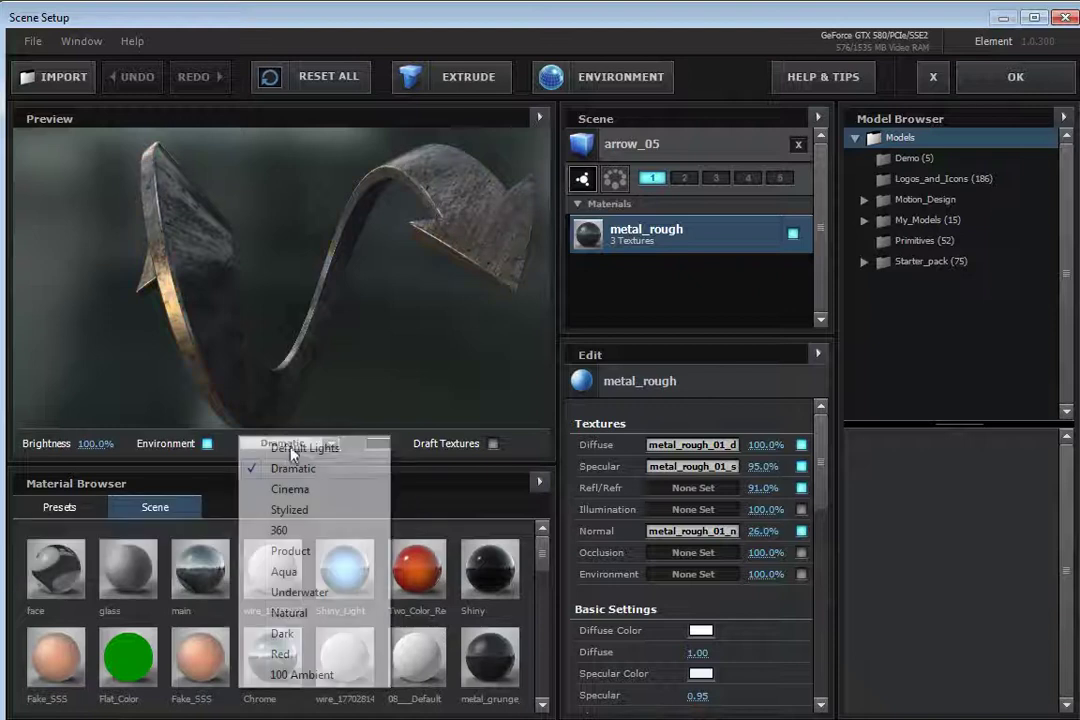
{"action": "left_click", "coordinate": [289, 488]}
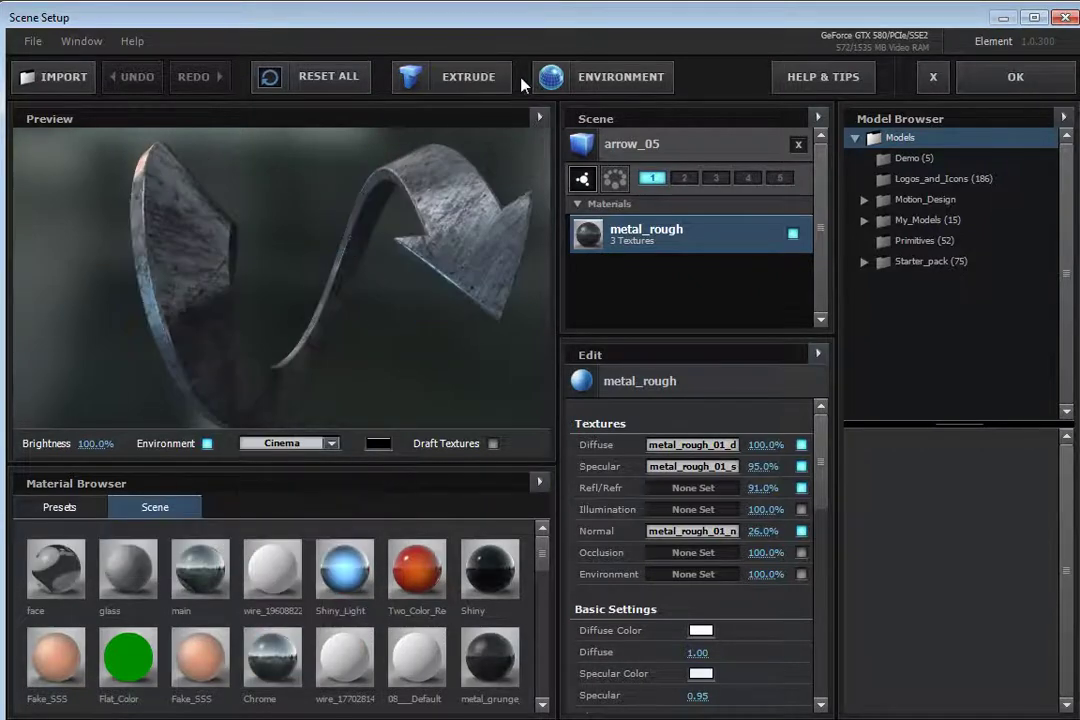
{"action": "left_click_drag", "start_coordinate": [265, 318], "coordinate": [340, 309]}
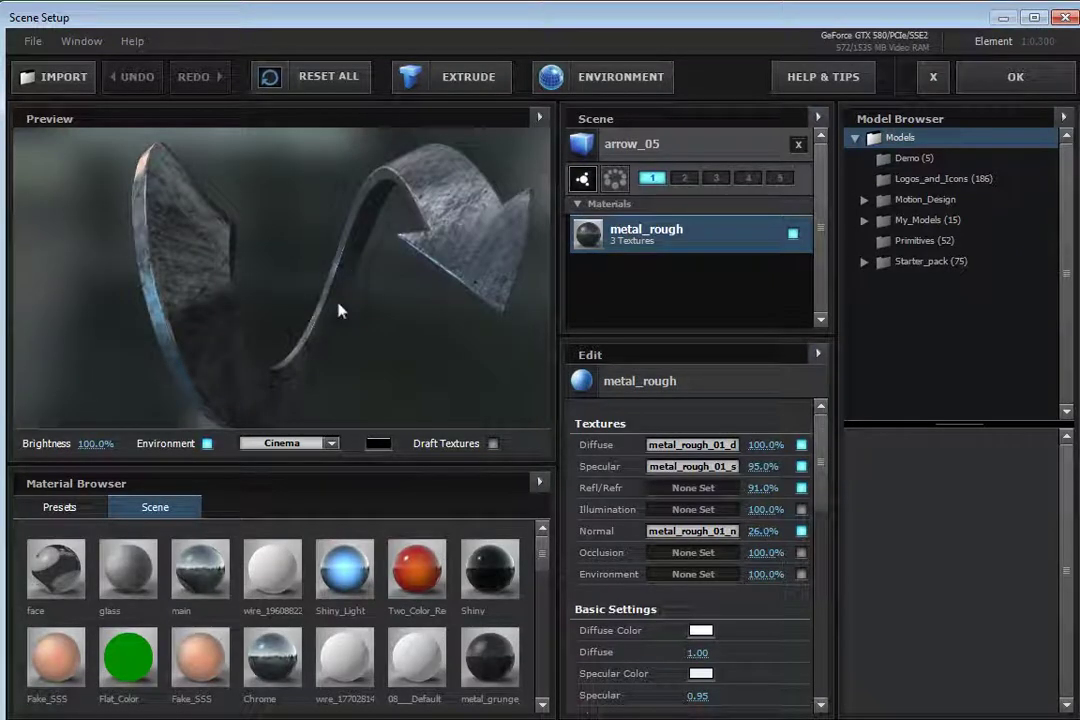
- Browse the Materials presets and open the Metal folder of Pro_Shaders to look through its materials
{"action": "left_click", "coordinate": [60, 507]}
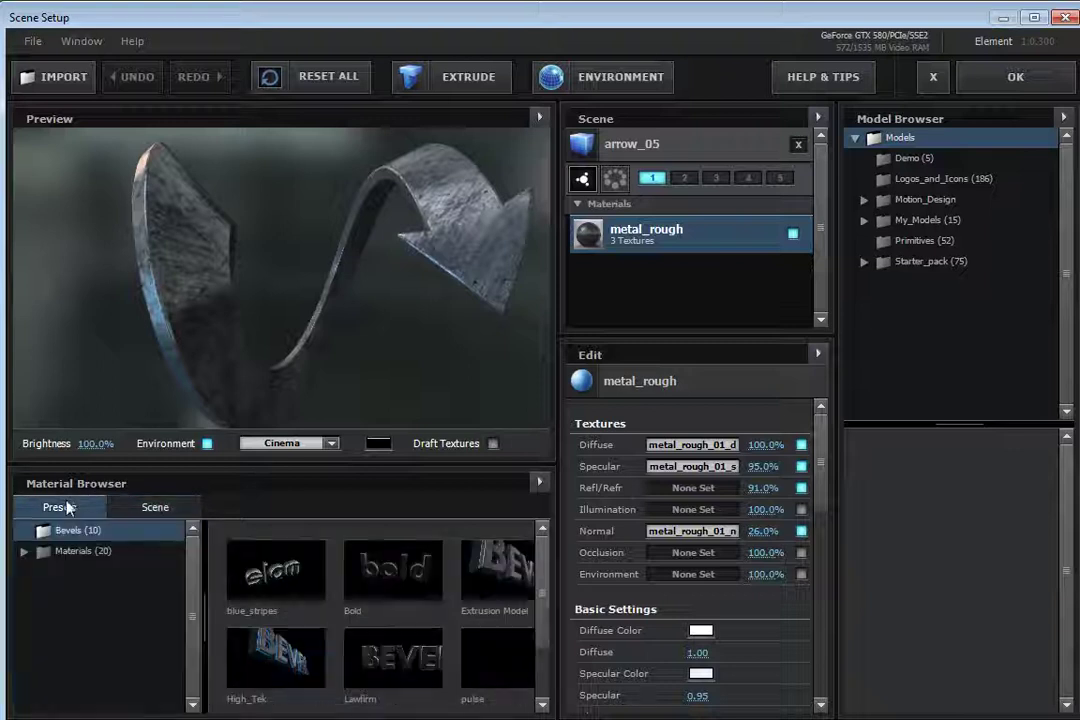
{"action": "left_click", "coordinate": [80, 551]}
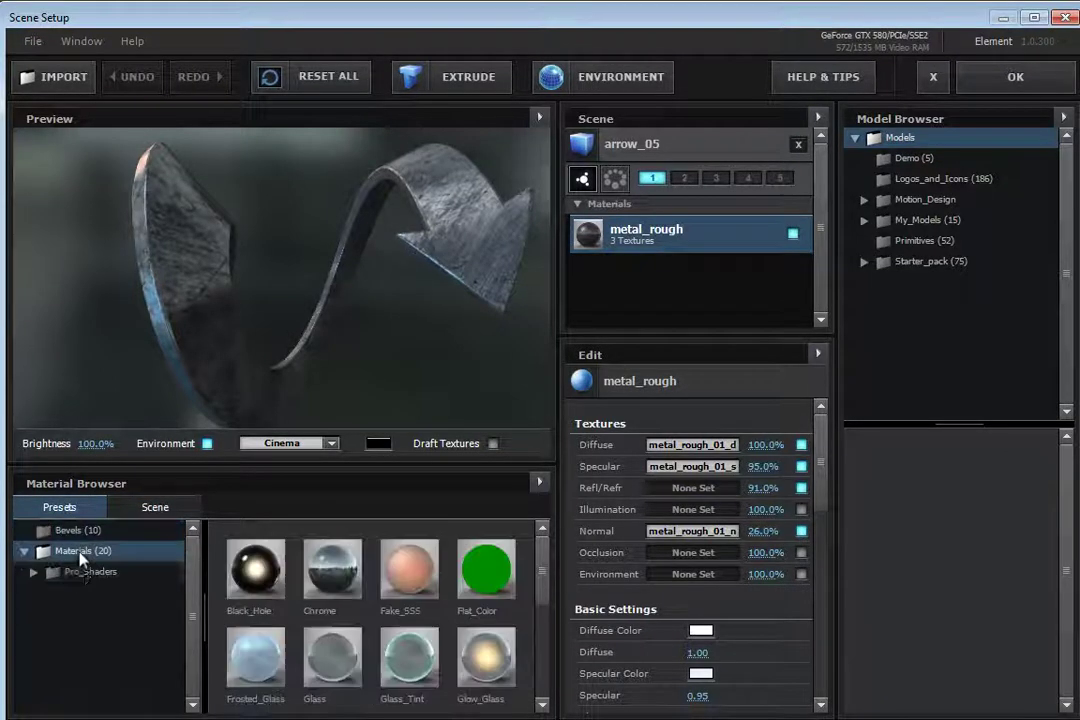
{"action": "left_click_drag", "start_coordinate": [540, 570], "coordinate": [545, 646]}
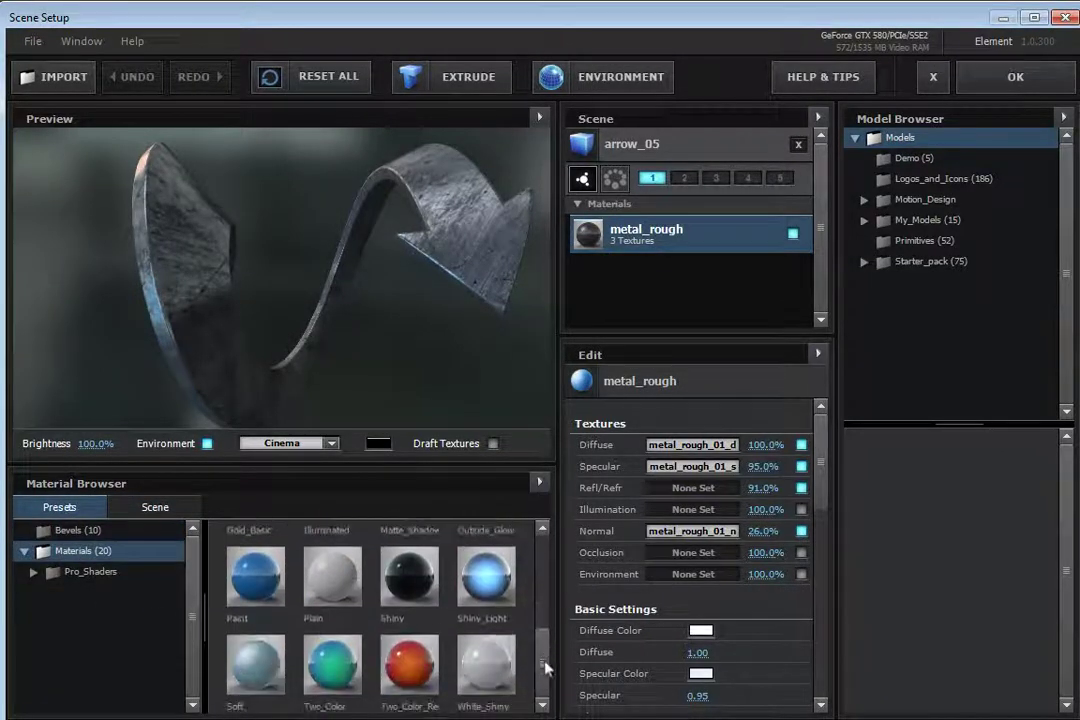
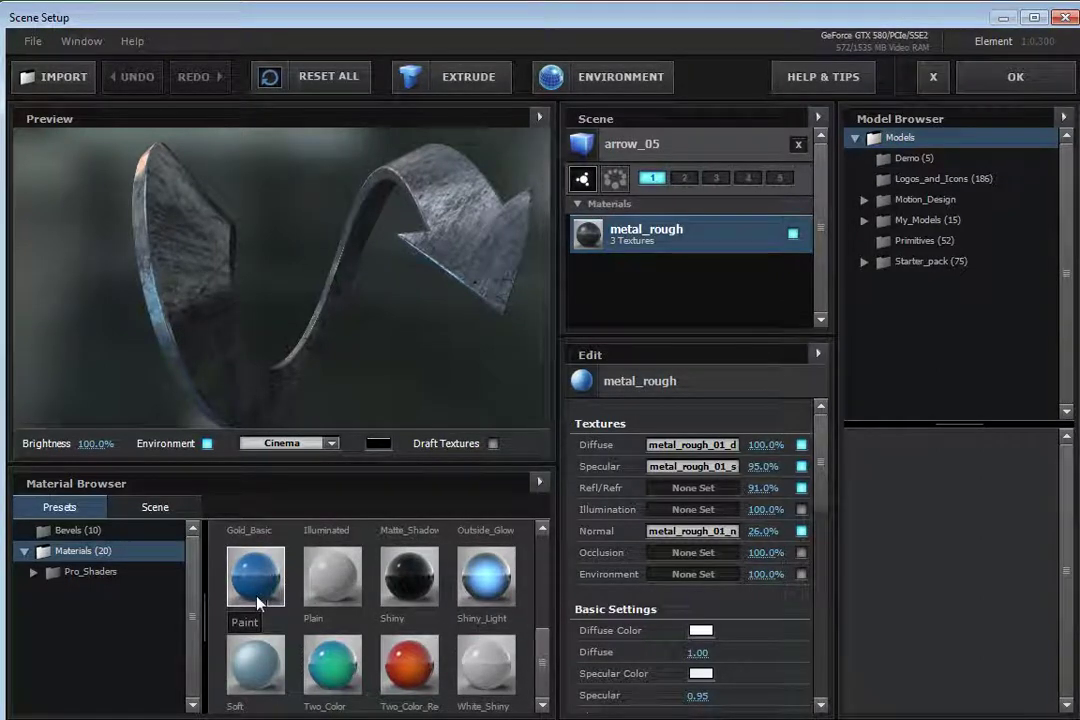
{"action": "left_click_drag", "start_coordinate": [248, 340], "coordinate": [390, 282]}
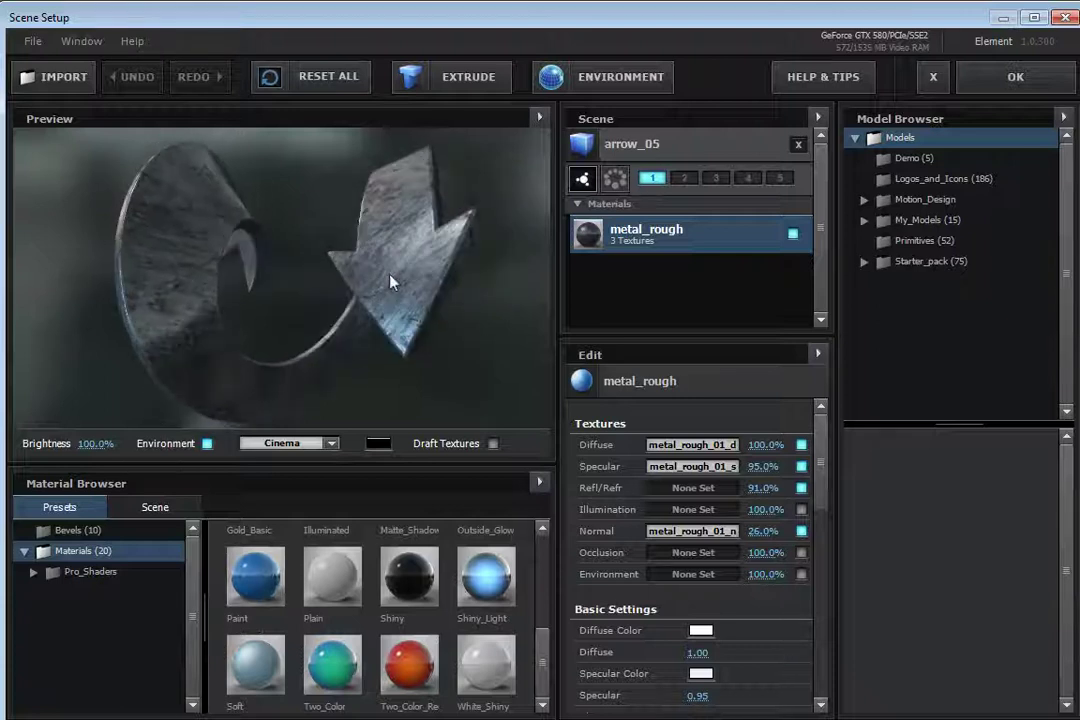
{"action": "double_click", "coordinate": [99, 578]}
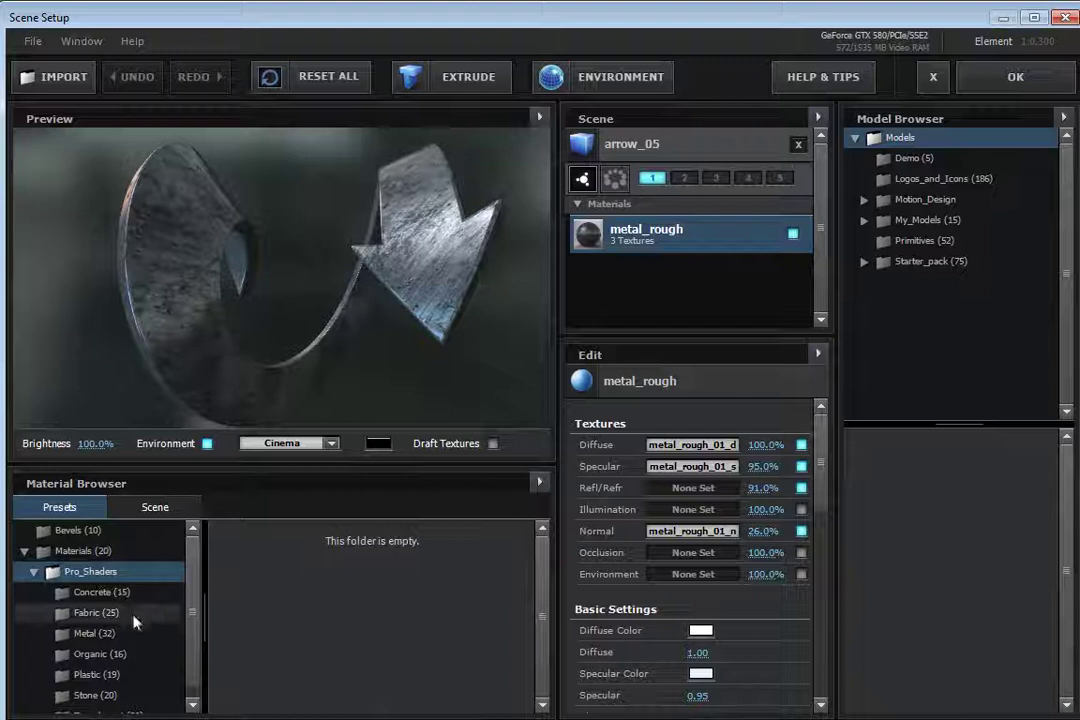
{"action": "left_click", "coordinate": [104, 630]}
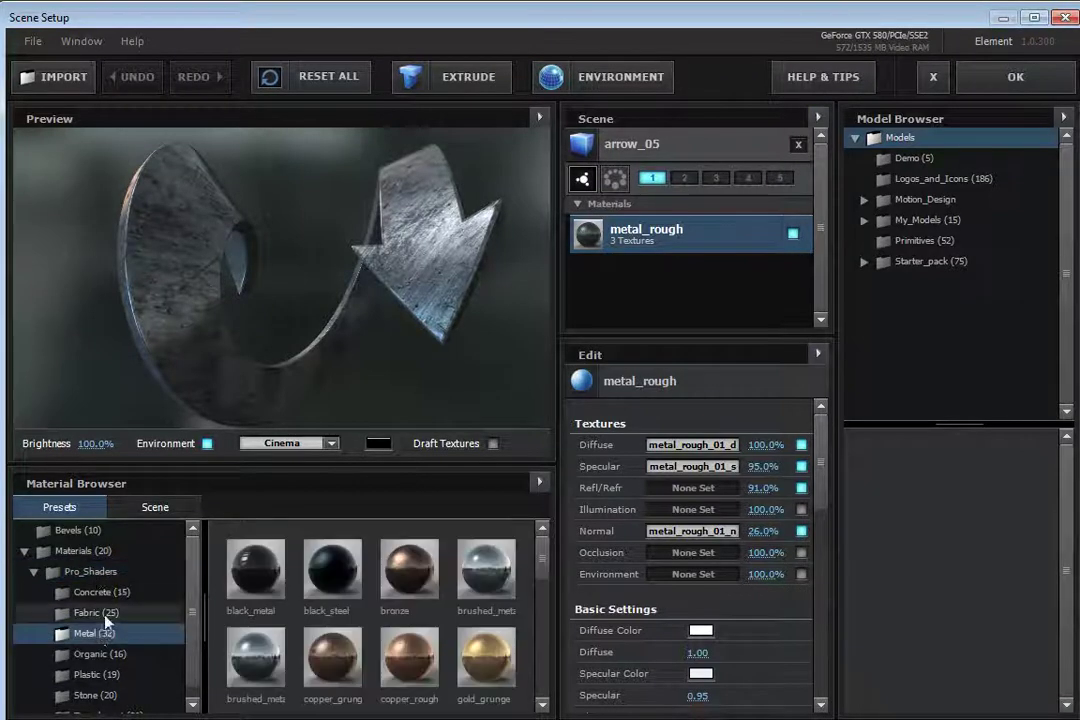
{"action": "scroll", "coordinate": [187, 593], "scroll_direction": "down", "scroll_amount": 1}
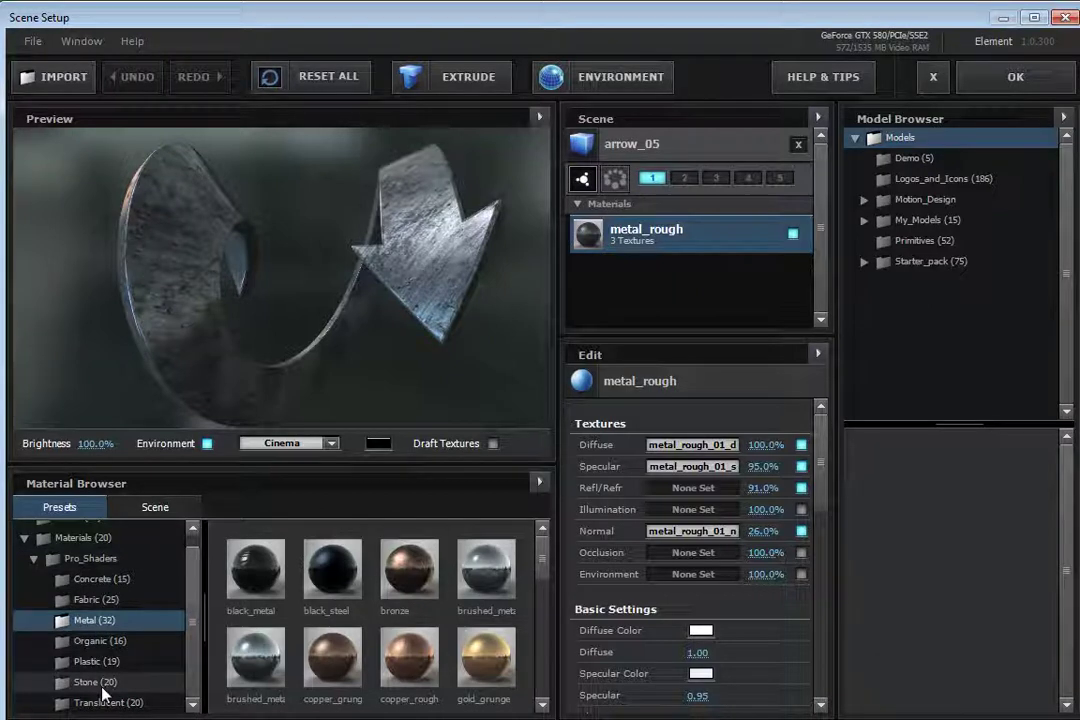
{"action": "left_click_drag", "start_coordinate": [547, 563], "coordinate": [551, 630]}
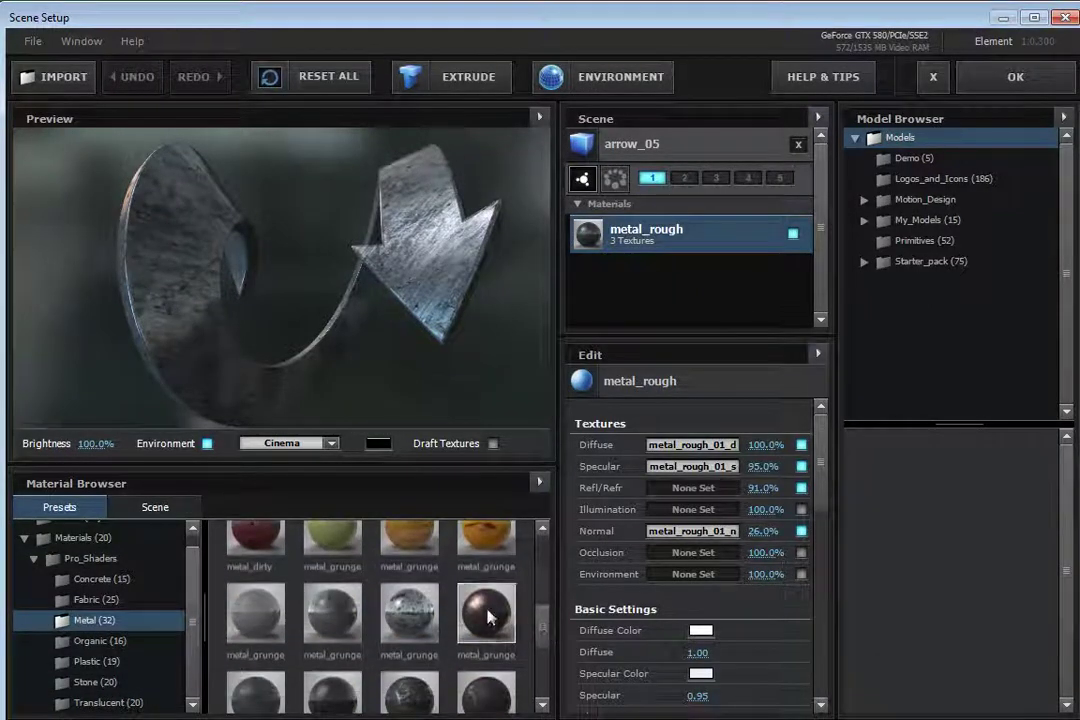
- Try the metal_grunge_painted_07 and metal_grunge_painted_09 presets on the arrow, orbiting it to compare the surfaces
{"action": "left_click_drag", "start_coordinate": [490, 614], "coordinate": [348, 288]}
{"action": "left_click_drag", "start_coordinate": [406, 323], "coordinate": [282, 330]}
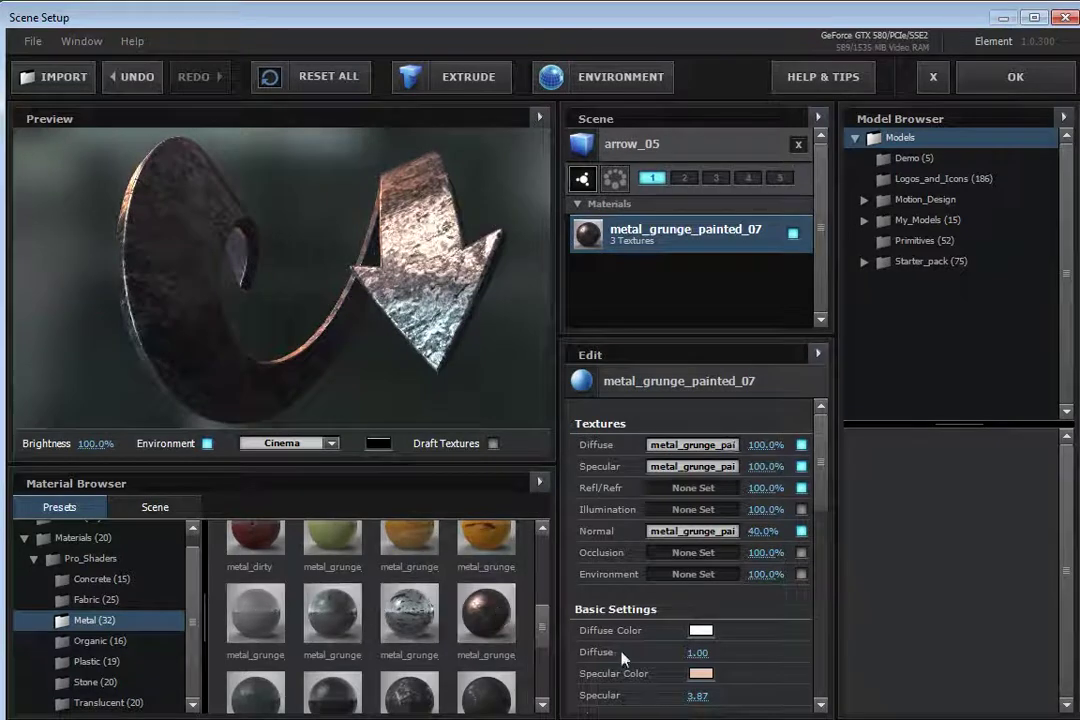
{"action": "scroll", "coordinate": [329, 620], "scroll_direction": "down", "scroll_amount": 1}
{"action": "left_click_drag", "start_coordinate": [329, 622], "coordinate": [462, 299]}
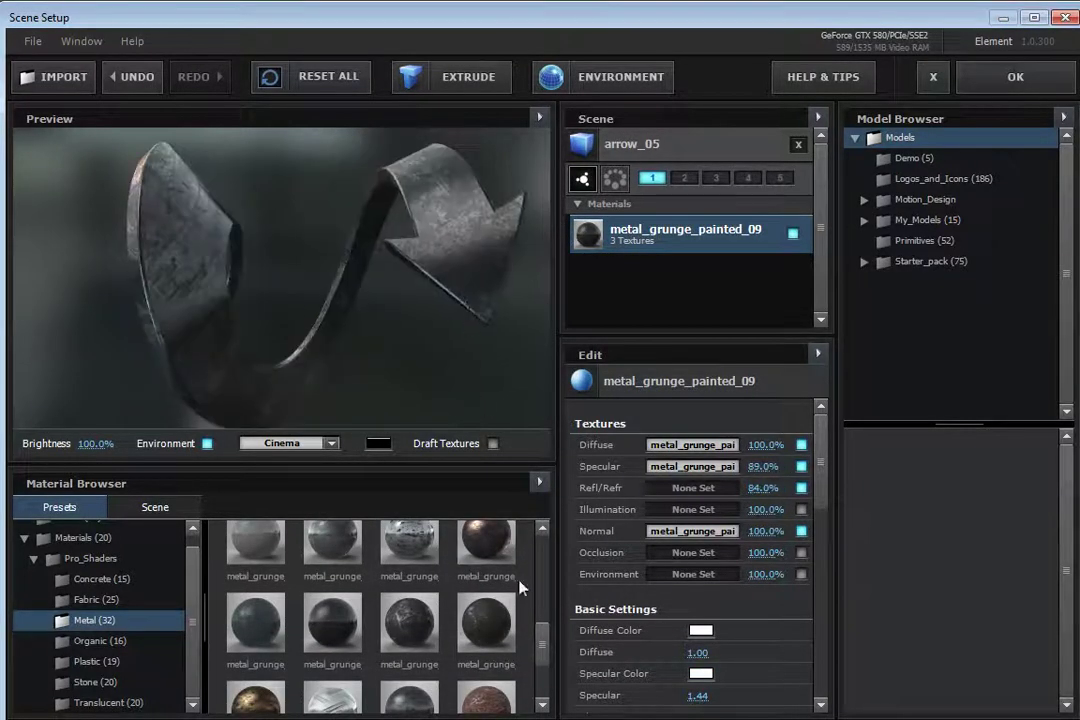
- Apply the black_metal preset to the arrow and set its Diffuse Color to dark blue 2C3540
{"action": "scroll", "coordinate": [500, 640], "scroll_direction": "down", "scroll_amount": 2}
{"action": "left_click_drag", "start_coordinate": [255, 577], "coordinate": [284, 290]}
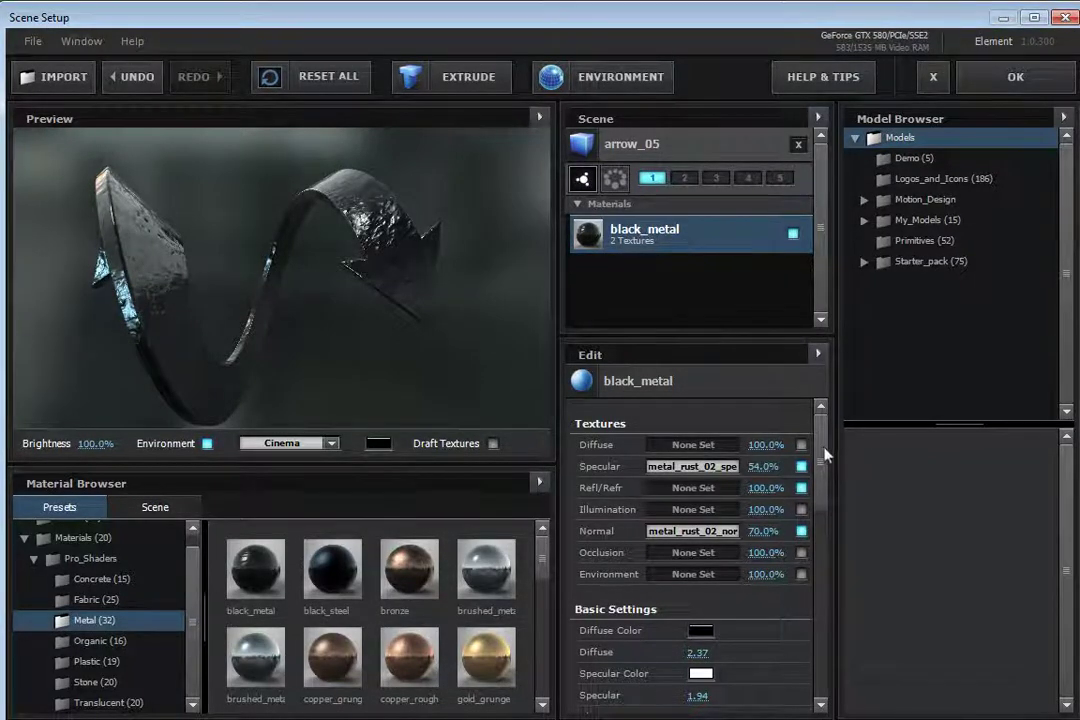
{"action": "scroll", "coordinate": [826, 465], "scroll_direction": "down", "scroll_amount": 3}
{"action": "left_click", "coordinate": [700, 541]}
{"action": "left_click", "coordinate": [718, 571]}
{"action": "left_click_drag", "start_coordinate": [718, 571], "coordinate": [607, 627]}
{"action": "left_click", "coordinate": [788, 543]}
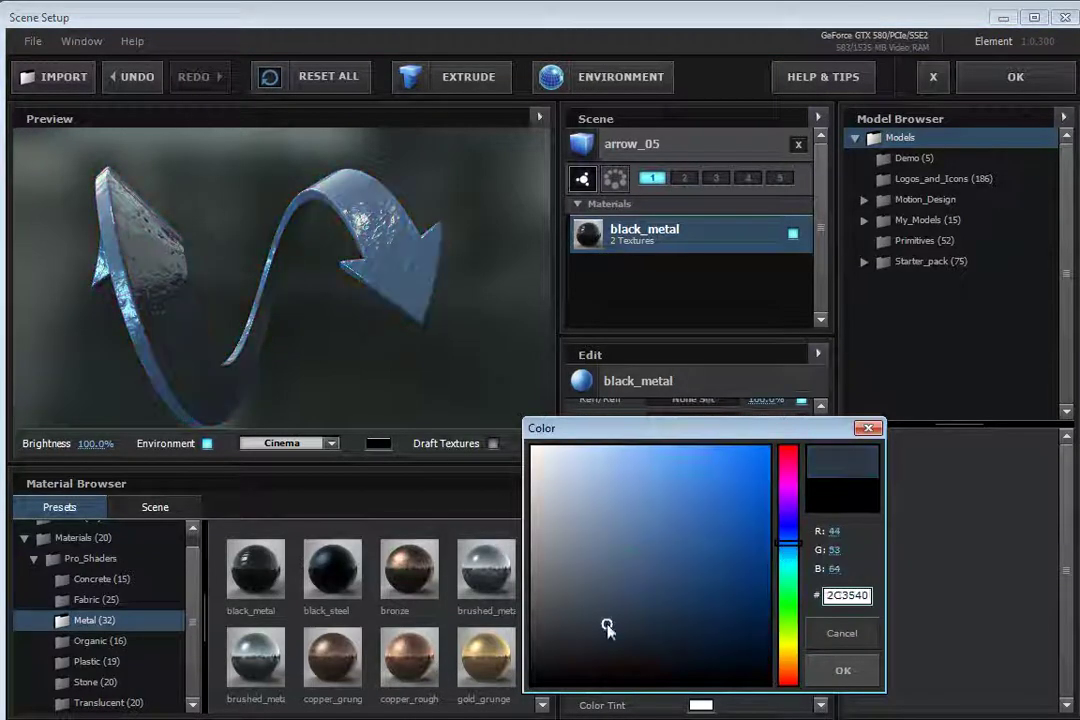
{"action": "left_click", "coordinate": [843, 670]}
- Set the black_metal material's Normal texture strength to 18% and orbit the arrow to check the smoother surface
{"action": "left_click_drag", "start_coordinate": [790, 449], "coordinate": [748, 449]}
{"action": "left_click_drag", "start_coordinate": [250, 300], "coordinate": [340, 330]}
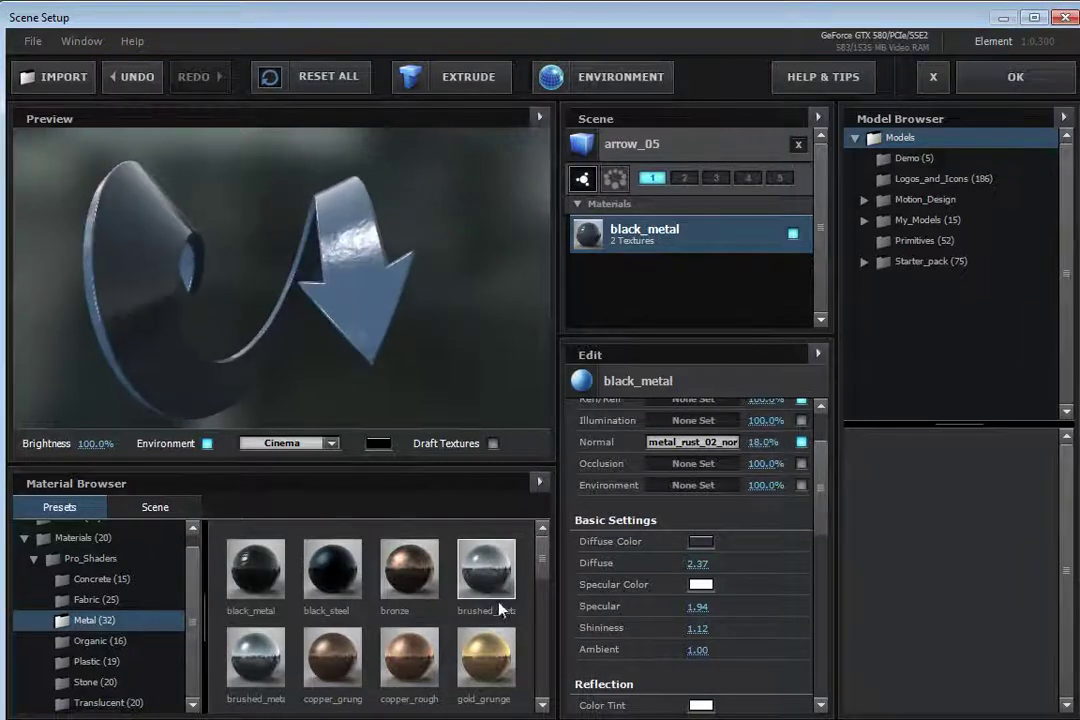
- Try the copper_rough preset on the arrow and open the Translucent folder of Pro_Shaders
{"action": "left_click", "coordinate": [425, 663]}
{"action": "left_click_drag", "start_coordinate": [190, 300], "coordinate": [270, 330]}
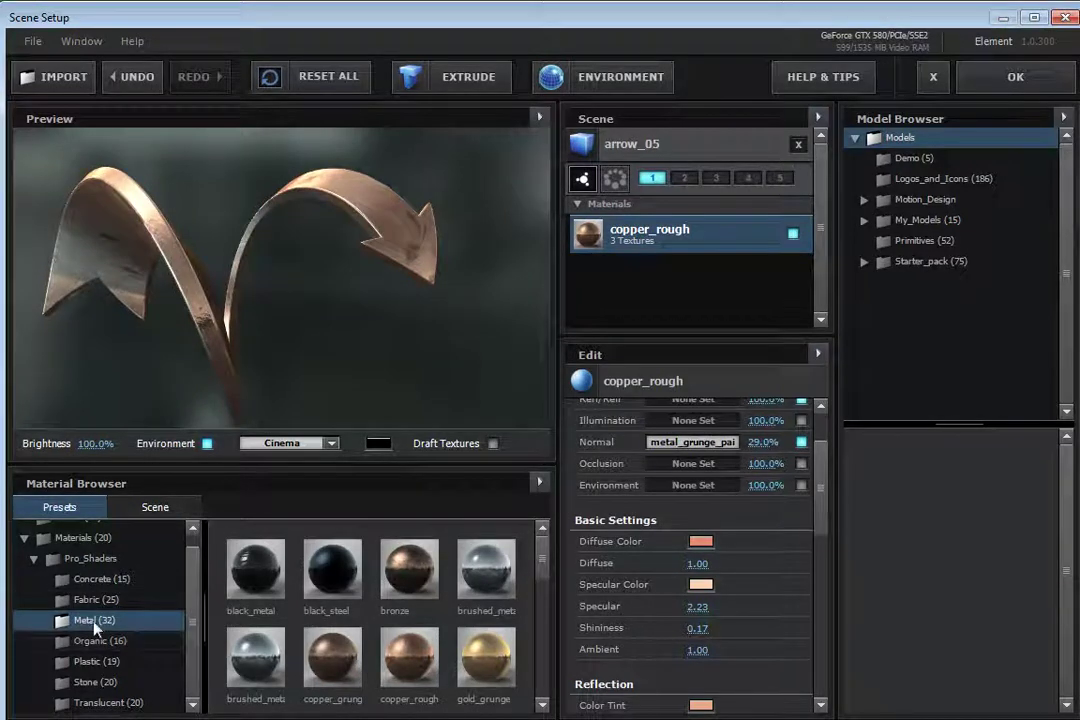
{"action": "left_click", "coordinate": [100, 702]}
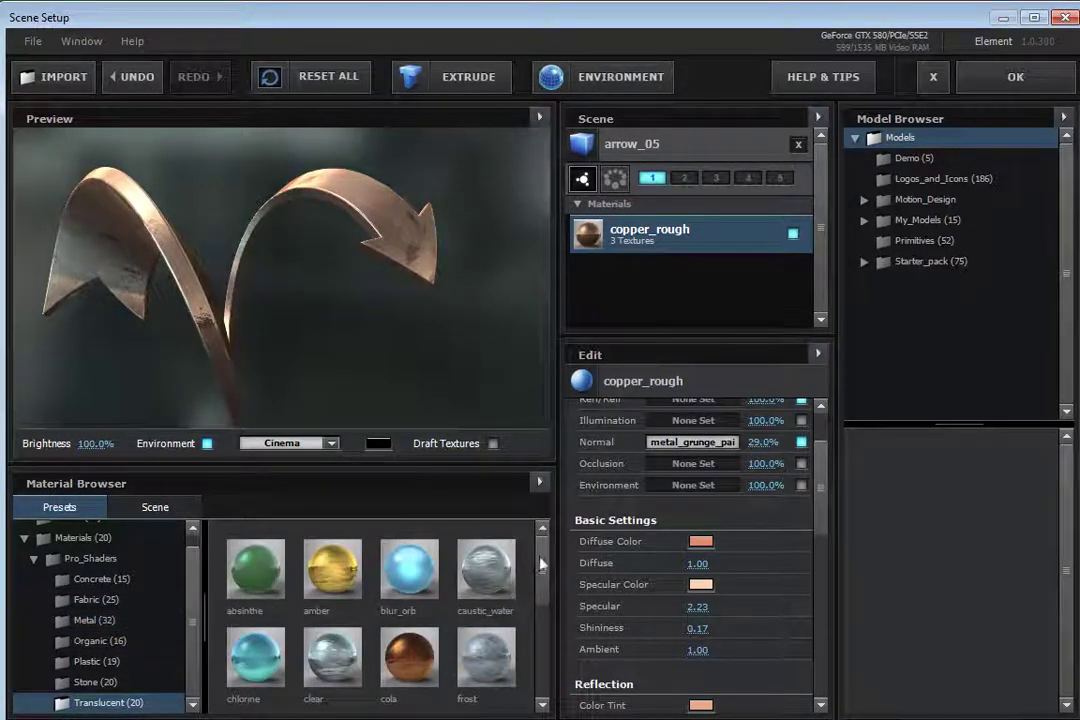
- Try the clear, frost and caustic_water presets on the arrow, orbiting it to compare the translucent surfaces
{"action": "scroll", "coordinate": [400, 600], "scroll_direction": "down", "scroll_amount": 1}
{"action": "left_click", "coordinate": [333, 648]}
{"action": "left_click_drag", "start_coordinate": [301, 306], "coordinate": [248, 432]}
{"action": "left_click", "coordinate": [484, 646]}
{"action": "left_click_drag", "start_coordinate": [244, 214], "coordinate": [109, 274]}
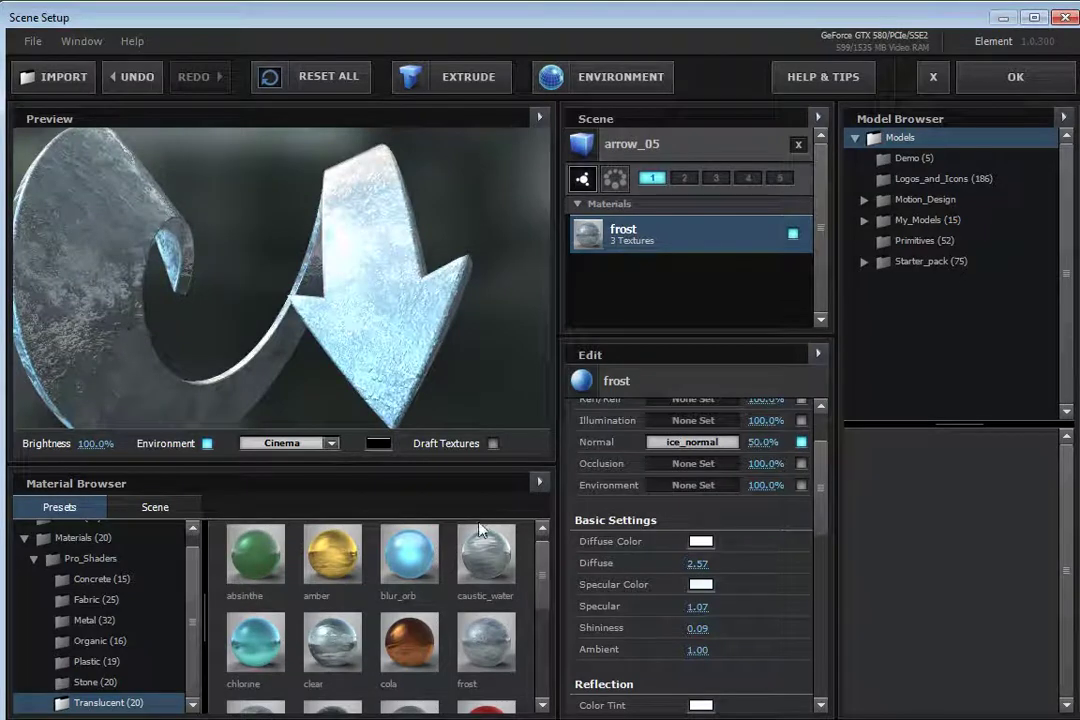
{"action": "left_click", "coordinate": [485, 555]}
{"action": "left_click_drag", "start_coordinate": [327, 318], "coordinate": [258, 350]}
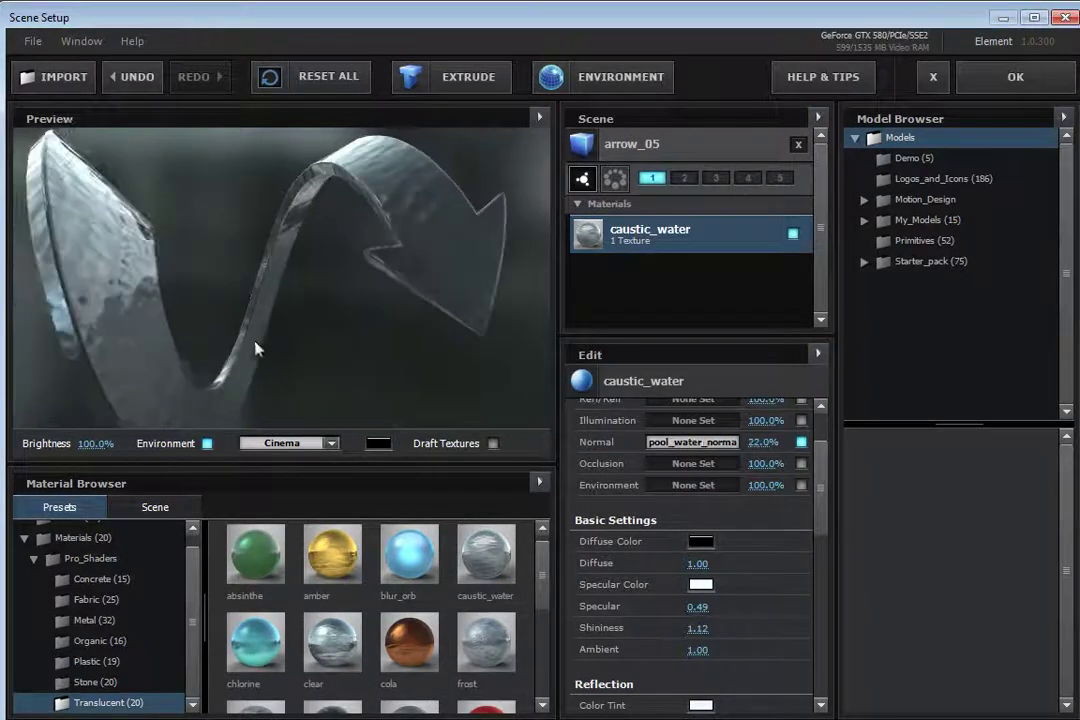
- Try the gummy and ice_wall presets from the Translucent folder on the arrow
{"action": "scroll", "coordinate": [441, 586], "scroll_direction": "down", "scroll_amount": 1}
{"action": "left_click_drag", "start_coordinate": [478, 645], "coordinate": [253, 313]}
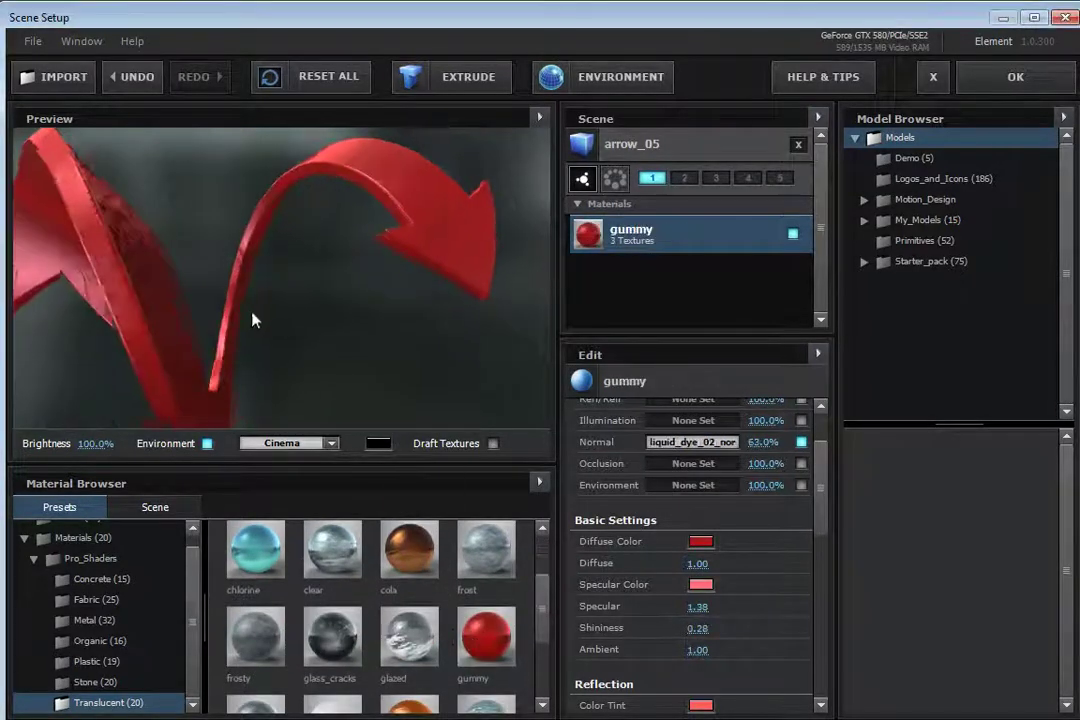
{"action": "scroll", "coordinate": [358, 590], "scroll_direction": "down", "scroll_amount": 2}
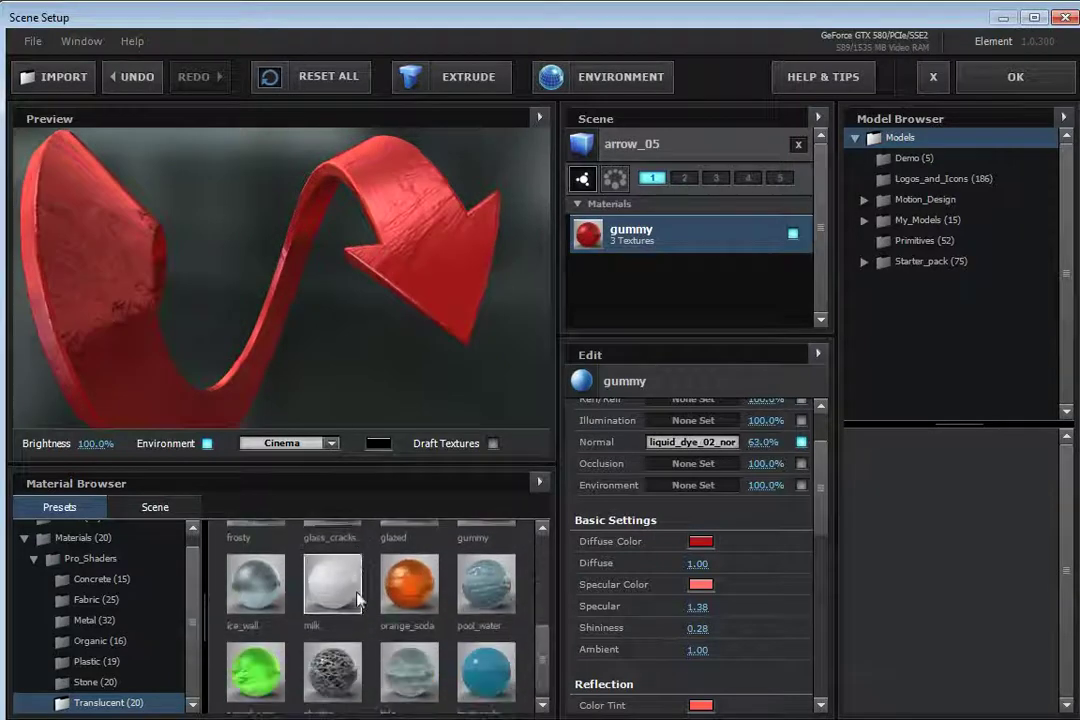
{"action": "left_click_drag", "start_coordinate": [242, 618], "coordinate": [210, 262]}
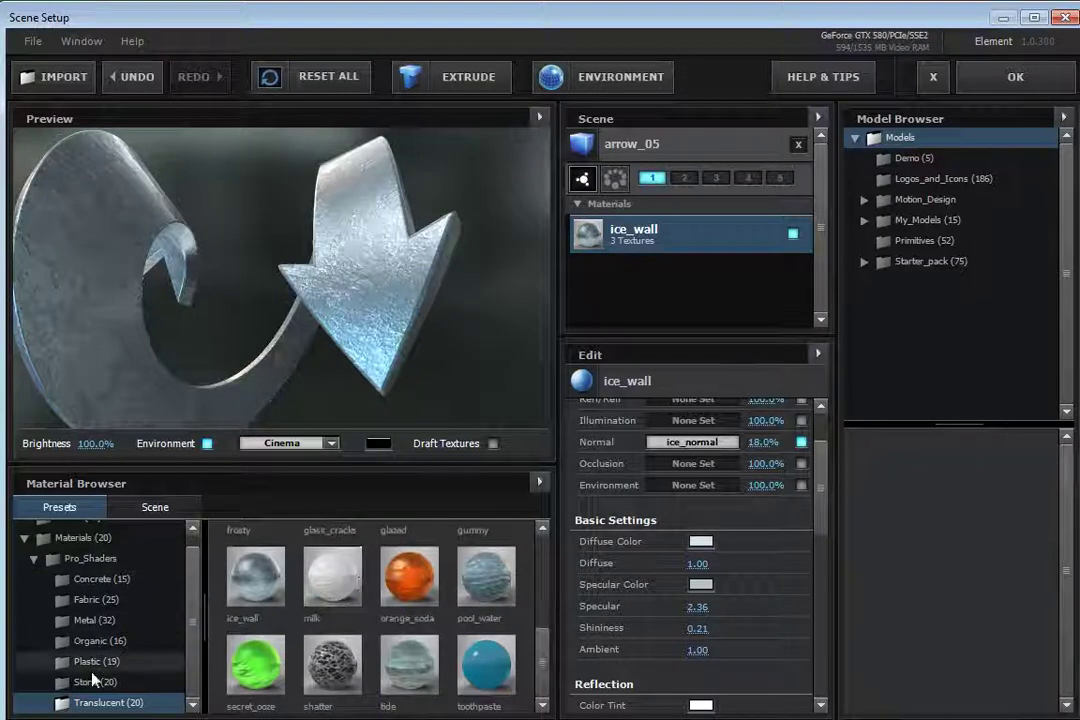
- Open the Stone folder and try the stone_03 and stone_04 presets on the arrow
{"action": "scroll", "coordinate": [540, 560], "scroll_direction": "up", "scroll_amount": 3}
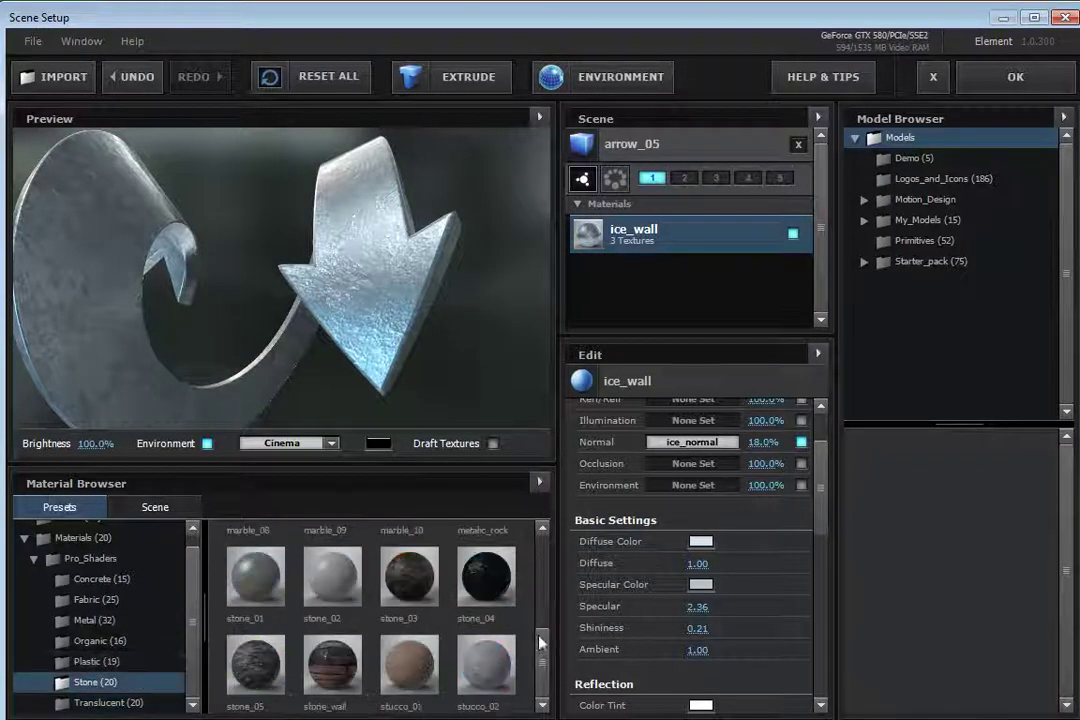
{"action": "left_click", "coordinate": [425, 582]}
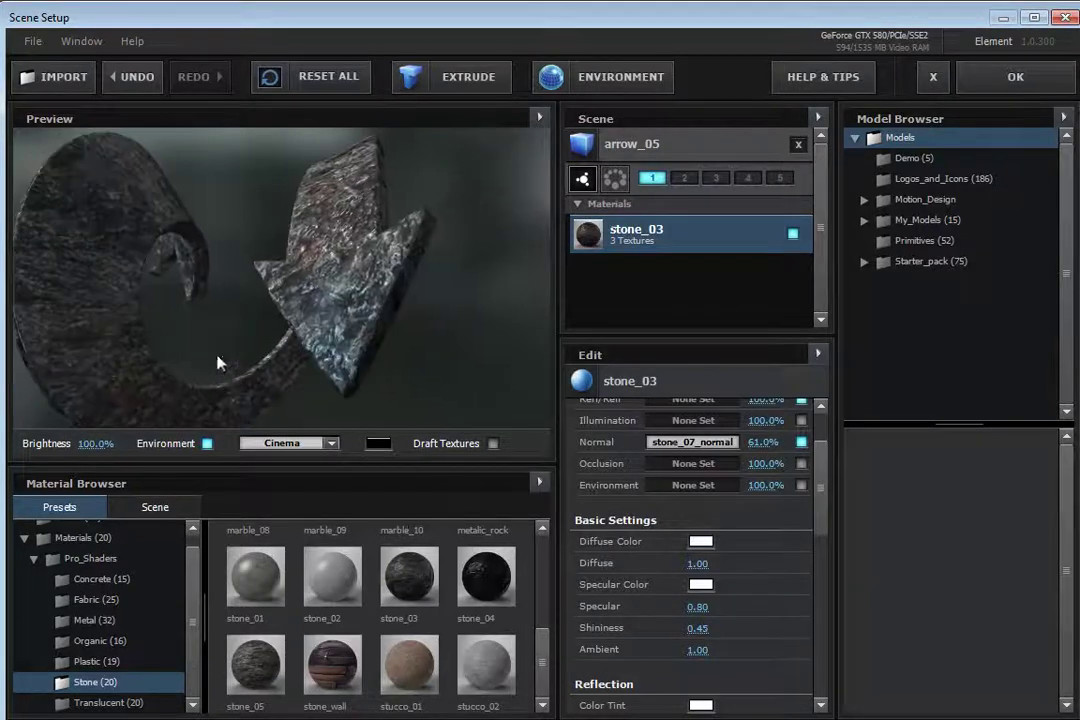
{"action": "left_click", "coordinate": [475, 591]}
{"action": "left_click_drag", "start_coordinate": [341, 282], "coordinate": [215, 400]}
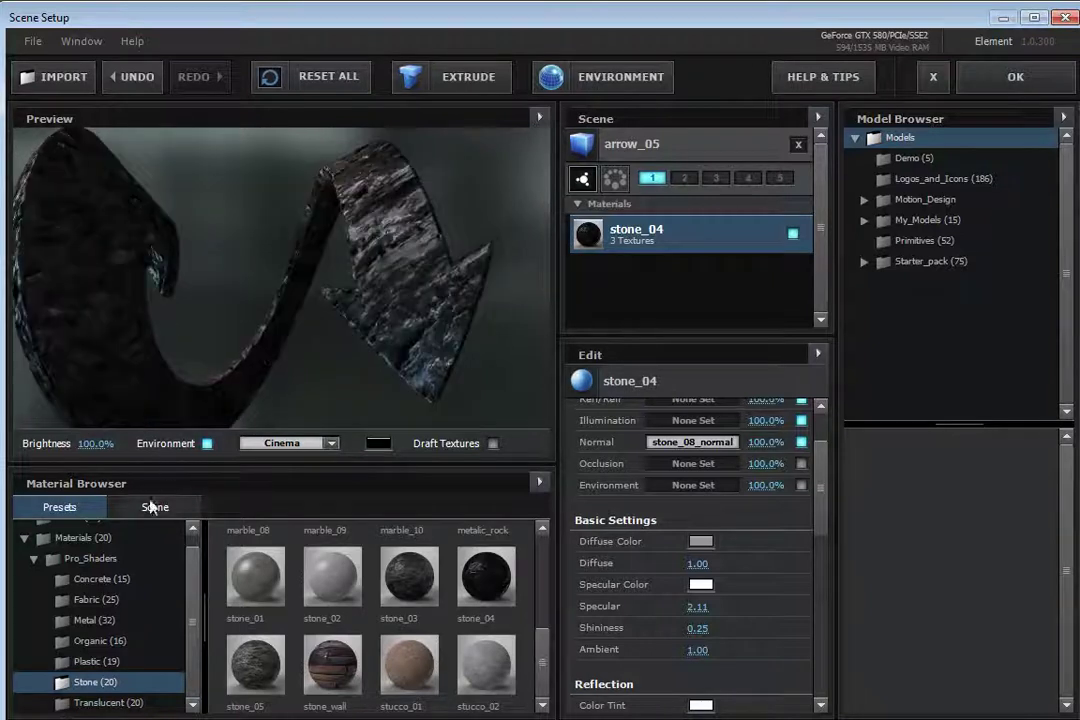
- Open the Organic folder, try the wet_lizard preset on the arrow and look through the folder's other materials
{"action": "left_click", "coordinate": [100, 640]}
{"action": "left_click_drag", "start_coordinate": [540, 572], "coordinate": [540, 640]}
{"action": "left_click_drag", "start_coordinate": [485, 665], "coordinate": [170, 338]}
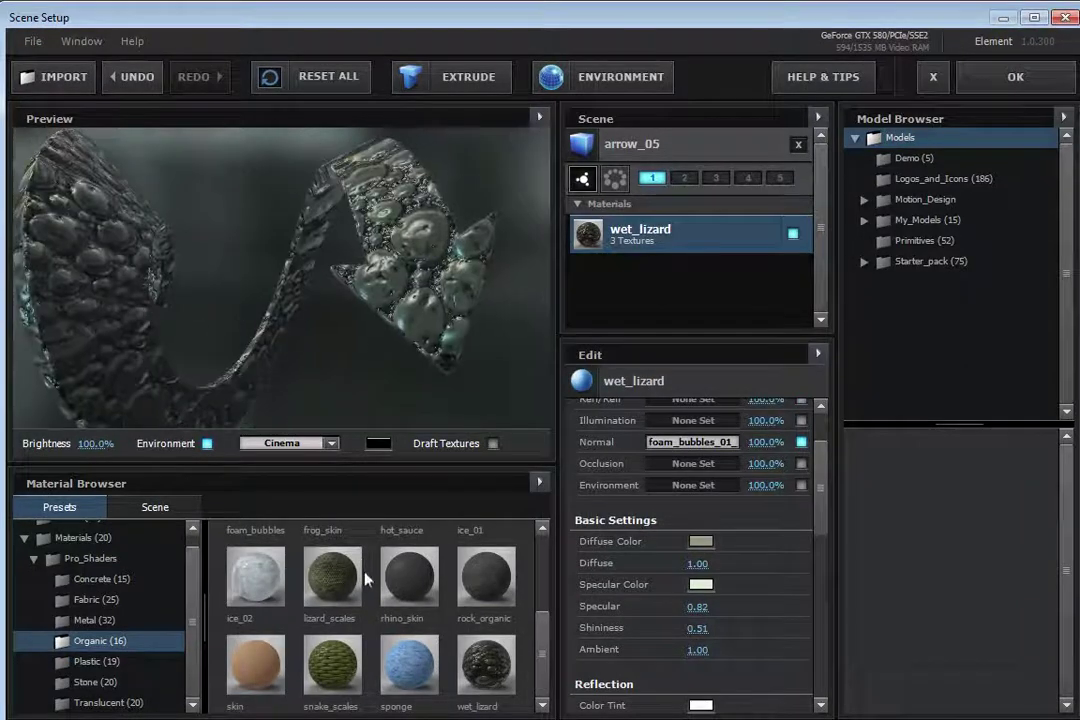
{"action": "scroll", "coordinate": [352, 598], "scroll_direction": "up", "scroll_amount": 2}
{"action": "scroll", "coordinate": [344, 603], "scroll_direction": "up", "scroll_amount": 1}
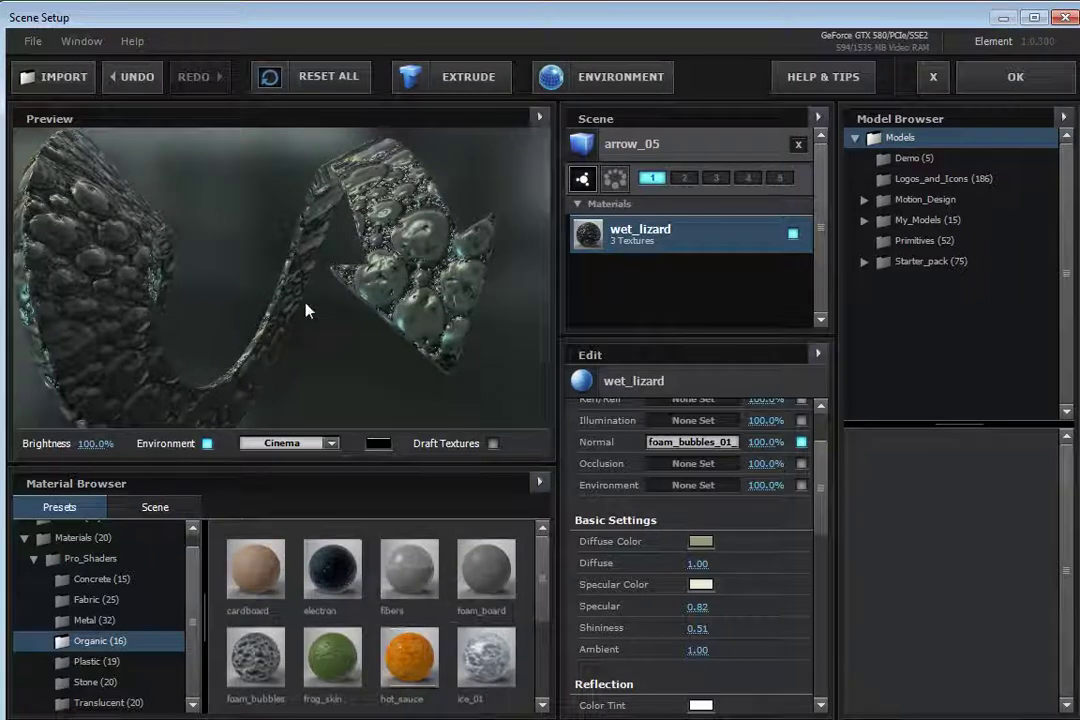
- Open the Concrete folder, try concrete presets including concrete_bare_01 on the arrow and look through the rest of the folder
{"action": "left_click", "coordinate": [95, 579]}
{"action": "left_click_drag", "start_coordinate": [409, 568], "coordinate": [300, 240]}
{"action": "mouse_move", "coordinate": [362, 282]}
{"action": "left_mouse_down"}
{"action": "mouse_move", "coordinate": [234, 294]}
{"action": "mouse_move", "coordinate": [345, 227]}
{"action": "mouse_move", "coordinate": [427, 241]}
{"action": "mouse_move", "coordinate": [355, 275]}
{"action": "left_mouse_up"}
{"action": "left_click_drag", "start_coordinate": [256, 568], "coordinate": [228, 328]}
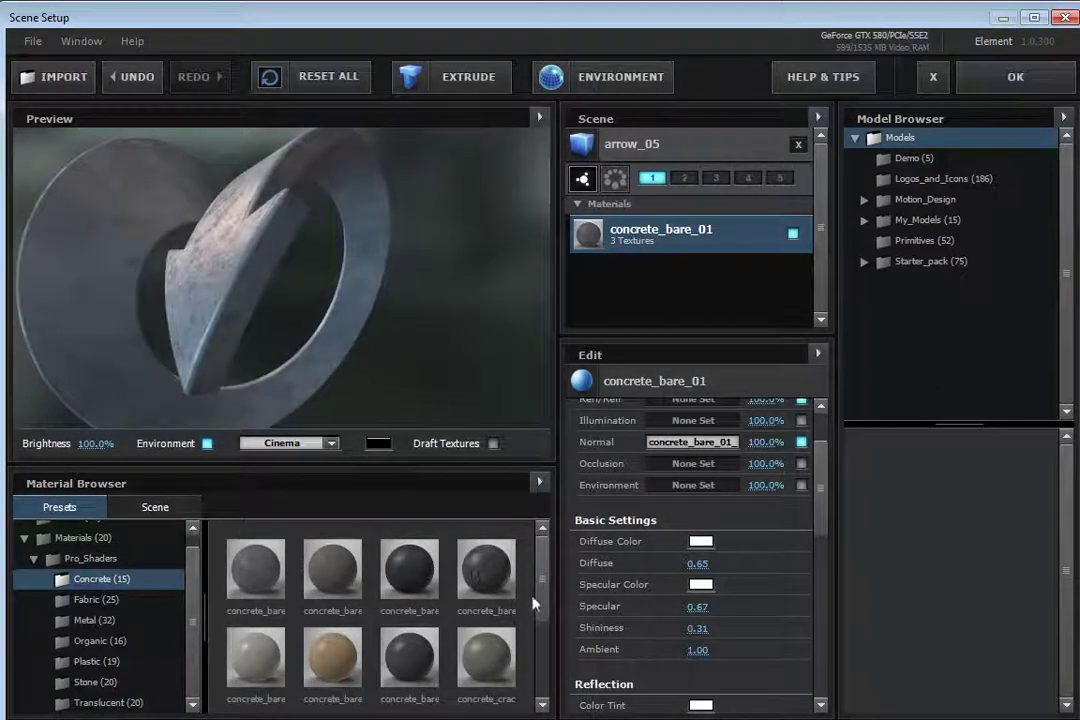
{"action": "scroll", "coordinate": [536, 610], "scroll_direction": "down", "scroll_amount": 2}
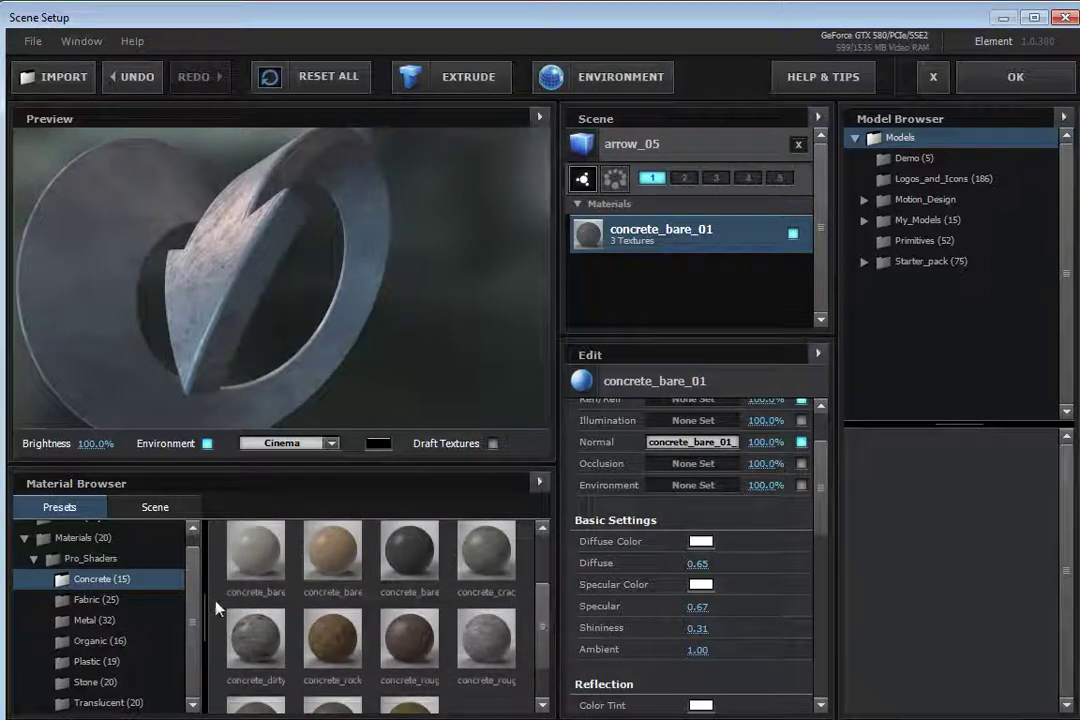
- Look into the Fabric folder and apply the futuristic_07 preset from the Plastic folder to the arrow
{"action": "left_click", "coordinate": [92, 599]}
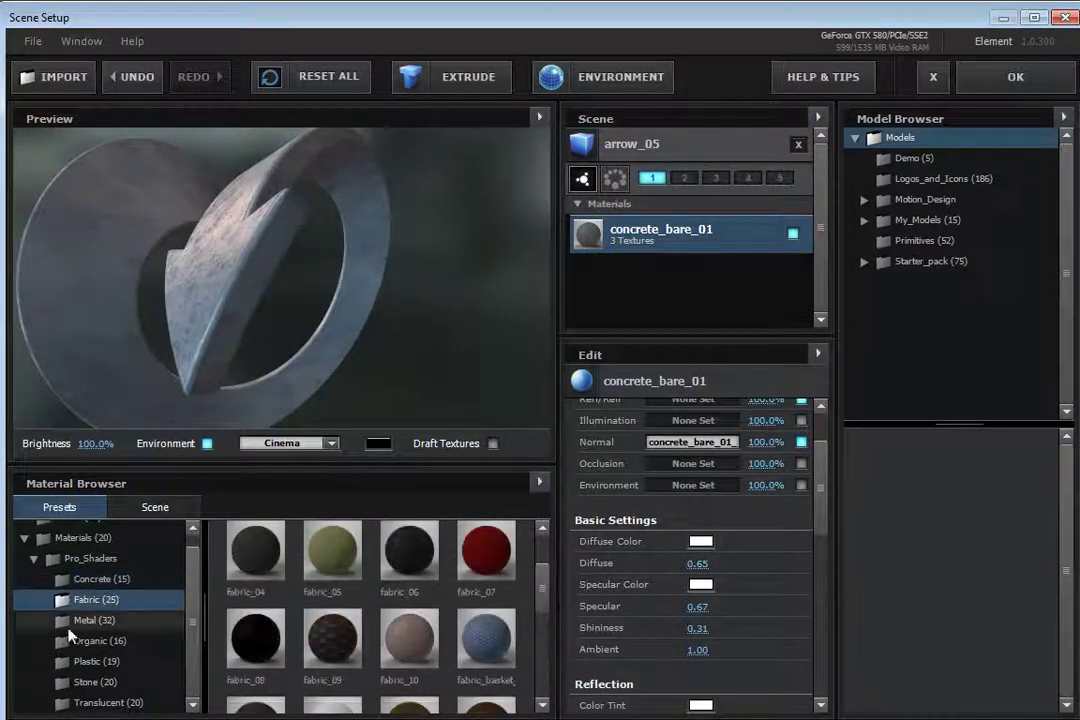
{"action": "left_click", "coordinate": [96, 661]}
{"action": "left_click_drag", "start_coordinate": [409, 550], "coordinate": [157, 267]}
{"action": "left_click_drag", "start_coordinate": [455, 592], "coordinate": [350, 335]}
{"action": "scroll", "coordinate": [545, 639], "scroll_direction": "down", "scroll_amount": 2}
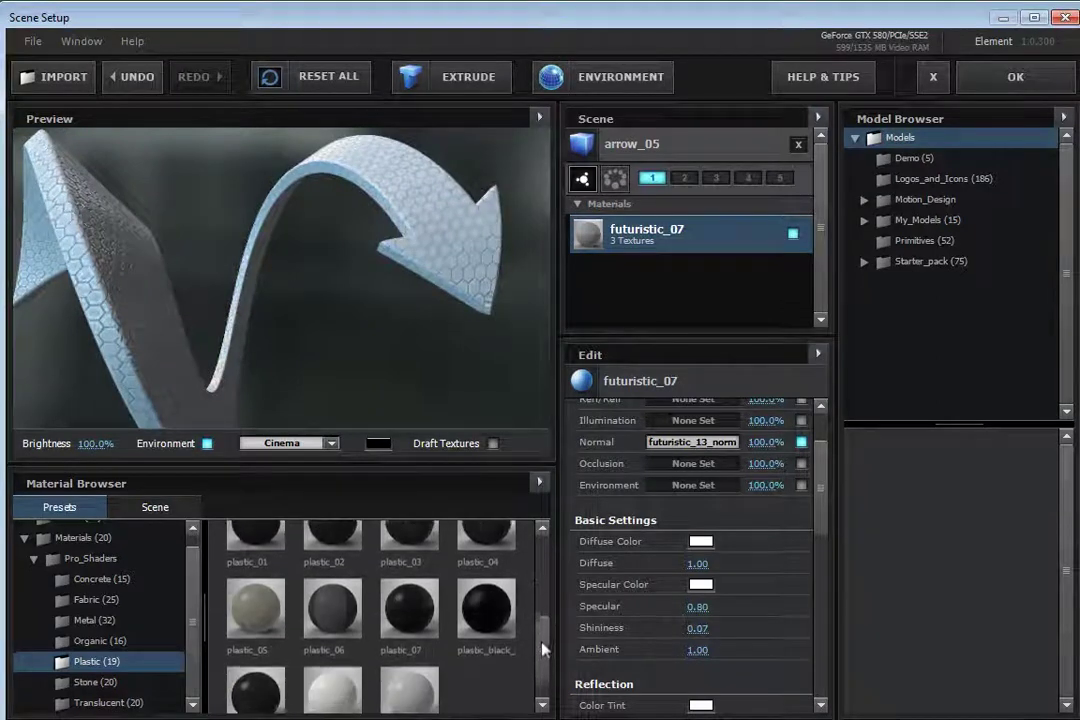
{"action": "left_click_drag", "start_coordinate": [312, 285], "coordinate": [289, 286]}
- Open the liquid folder of the Motion_Design models and enlarge the area showing its model thumbnails
{"action": "left_click", "coordinate": [883, 204]}
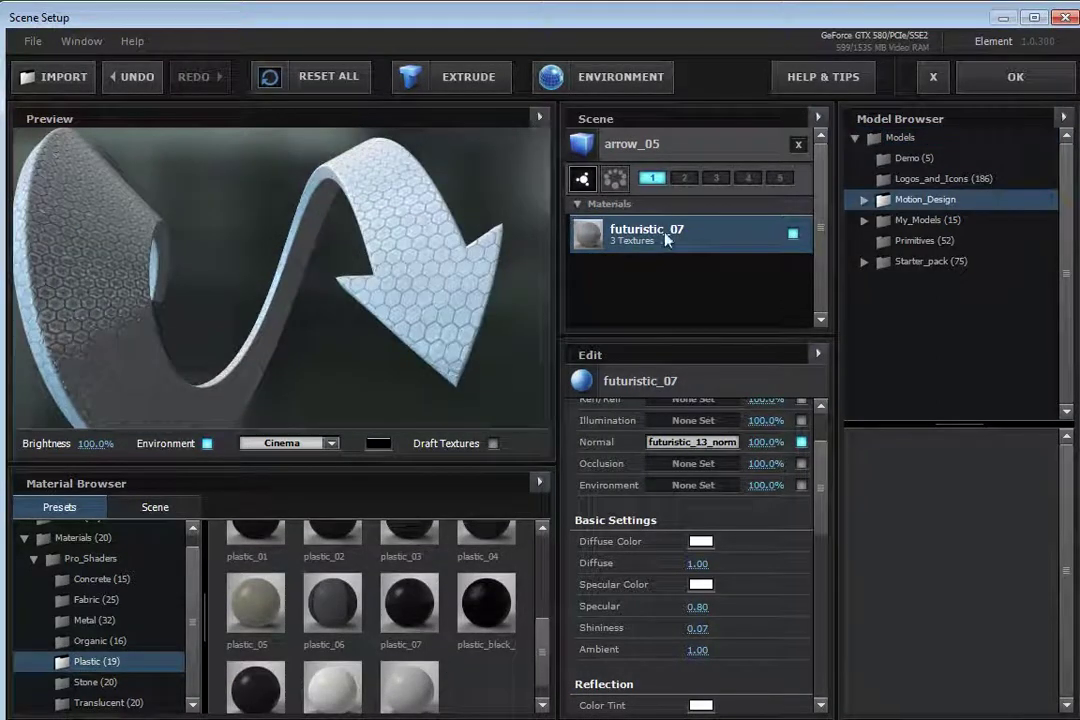
{"action": "left_click", "coordinate": [864, 199]}
{"action": "left_click_drag", "start_coordinate": [1063, 245], "coordinate": [1066, 280]}
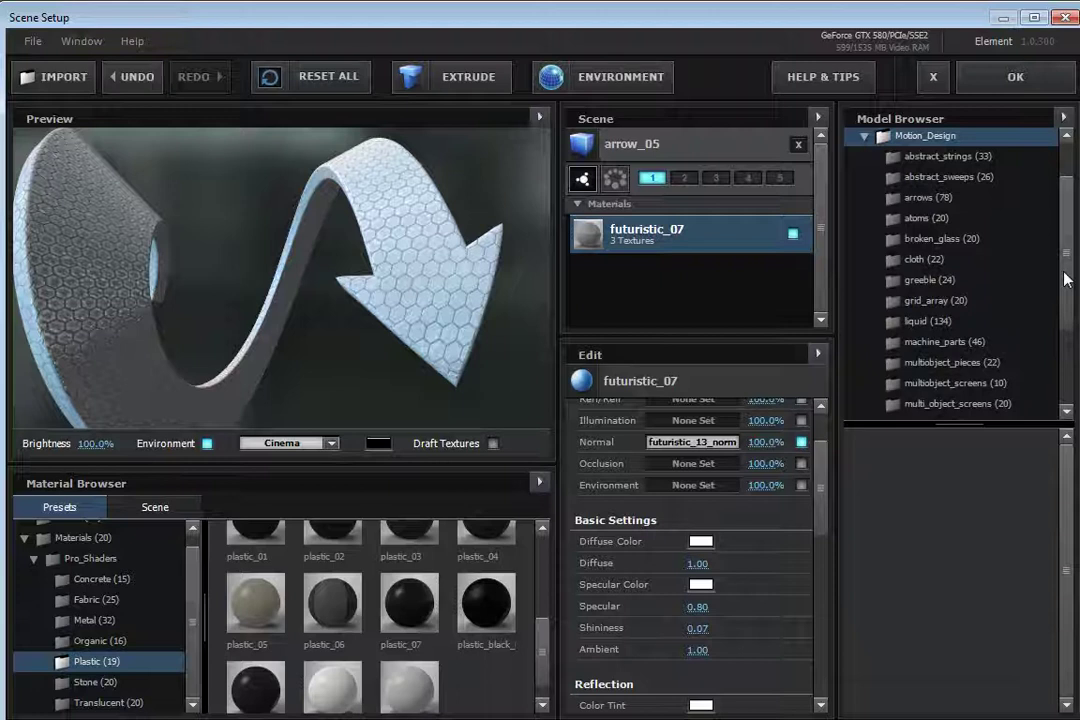
{"action": "left_click", "coordinate": [877, 325]}
{"action": "left_click_drag", "start_coordinate": [1068, 460], "coordinate": [823, 399]}
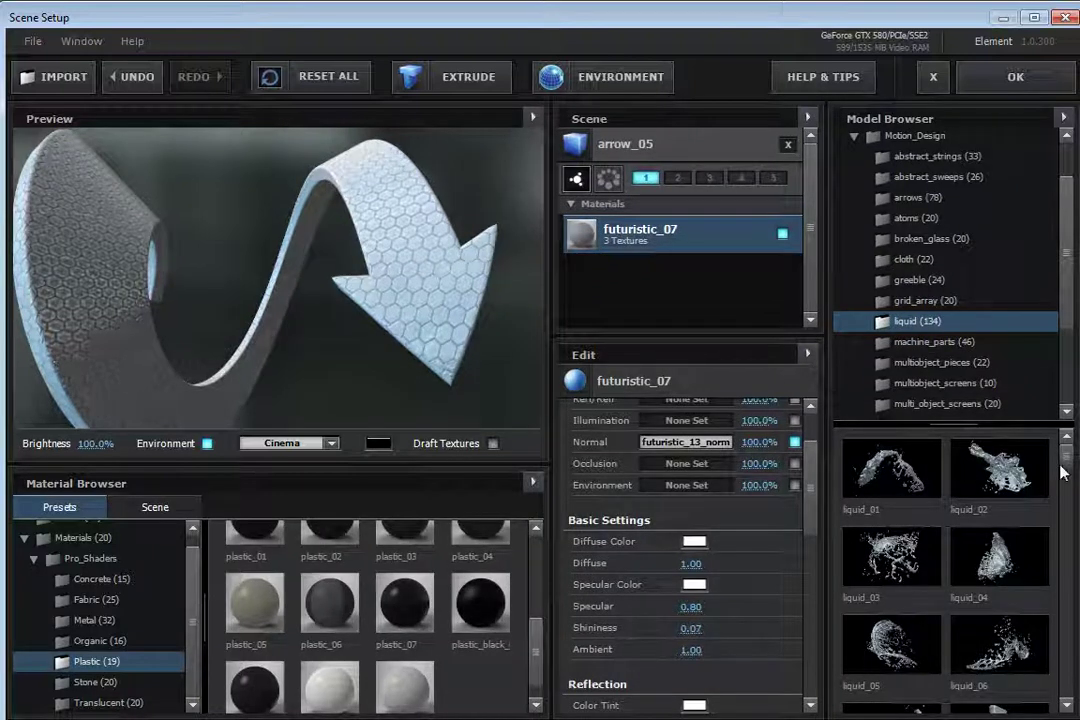
{"action": "left_click_drag", "start_coordinate": [948, 427], "coordinate": [932, 262]}
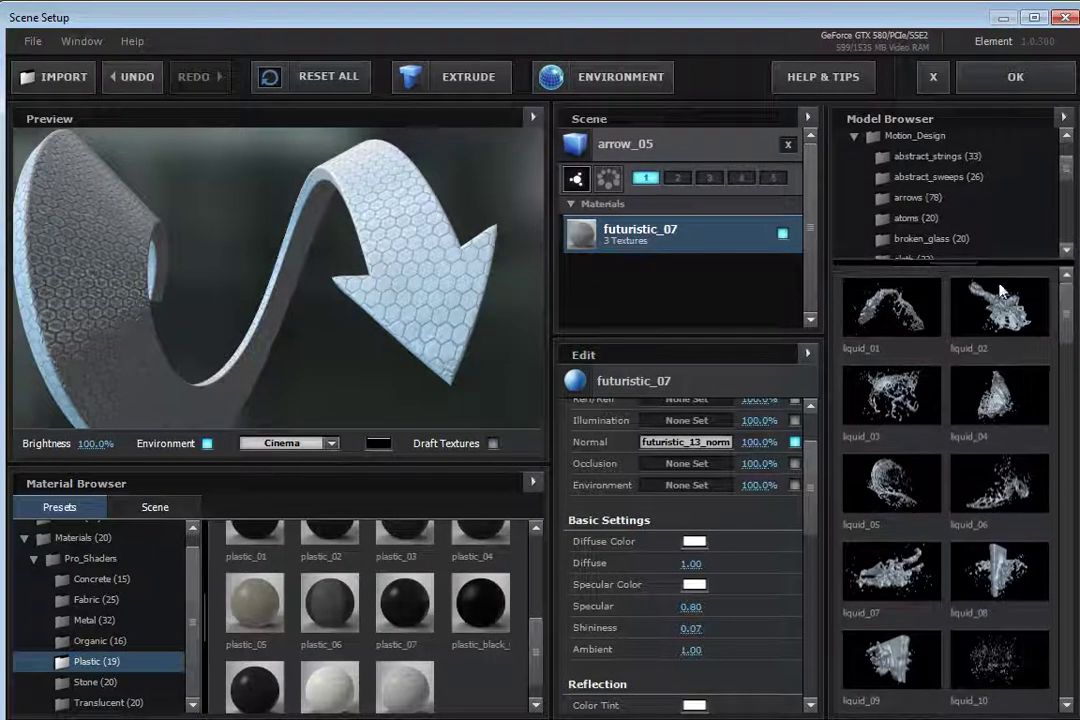
{"action": "left_click_drag", "start_coordinate": [1066, 342], "coordinate": [1068, 355]}
- Add the liquid_06 and liquid_14 models to the scene and orbit the liquid_14 splash
{"action": "left_click_drag", "start_coordinate": [1000, 315], "coordinate": [230, 303]}
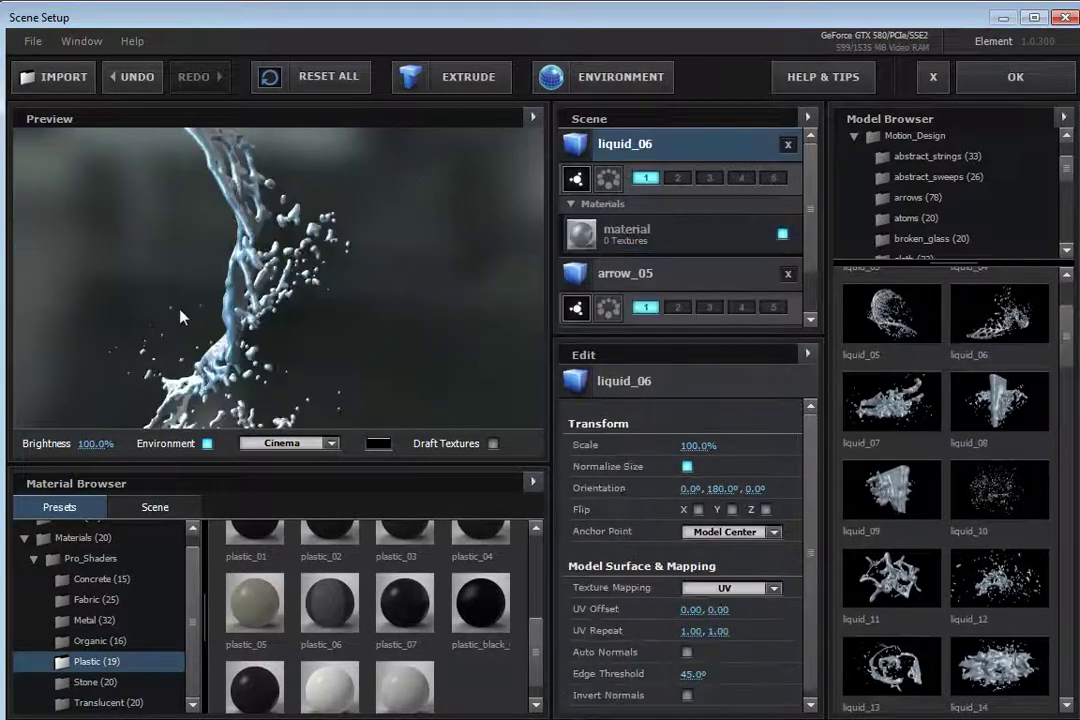
{"action": "left_click_drag", "start_coordinate": [998, 665], "coordinate": [126, 277]}
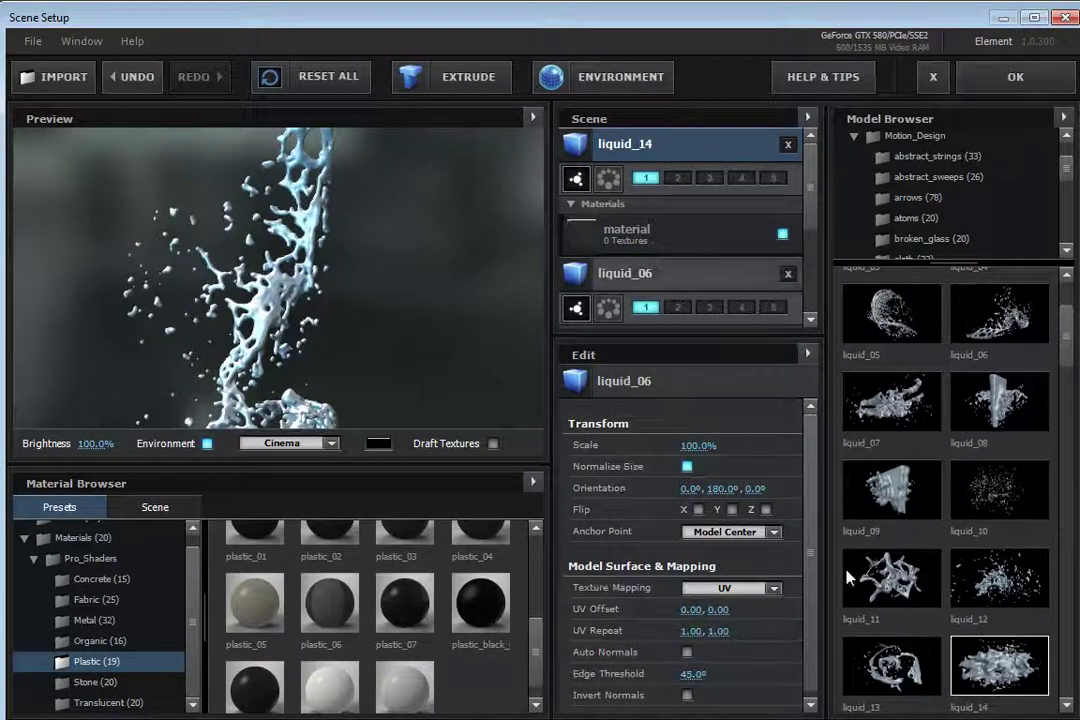
{"action": "left_click_drag", "start_coordinate": [315, 330], "coordinate": [502, 258]}
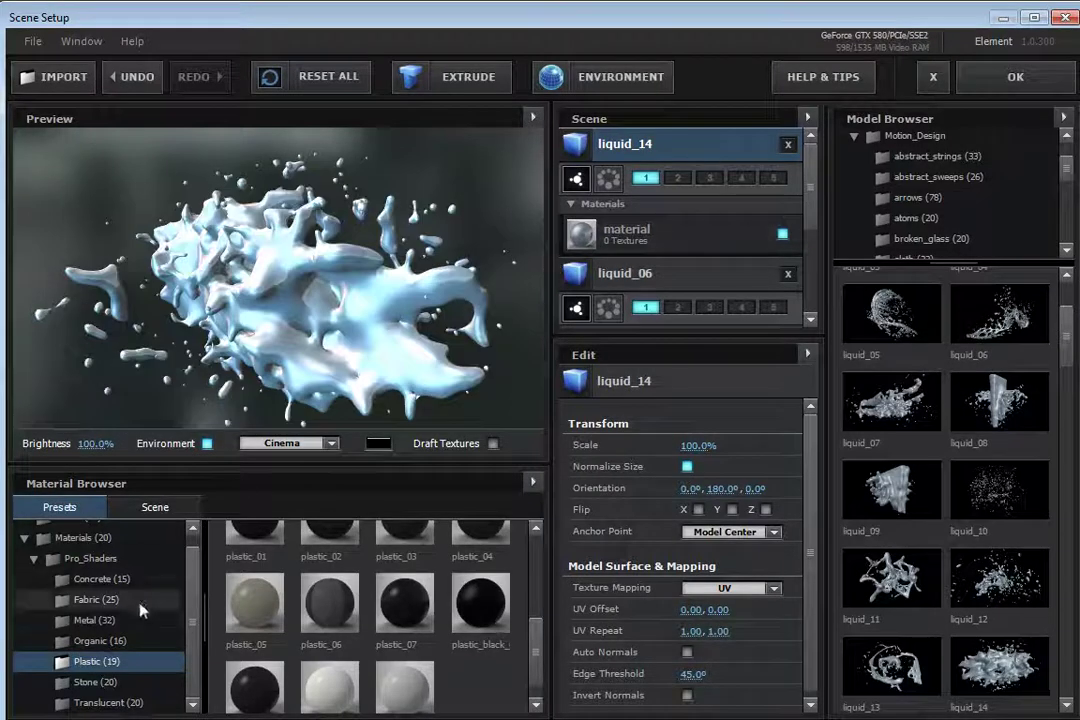
- Apply the metal_grunge_painted_07 preset from the Metal folder to the liquid_14 model
{"action": "left_click", "coordinate": [104, 620]}
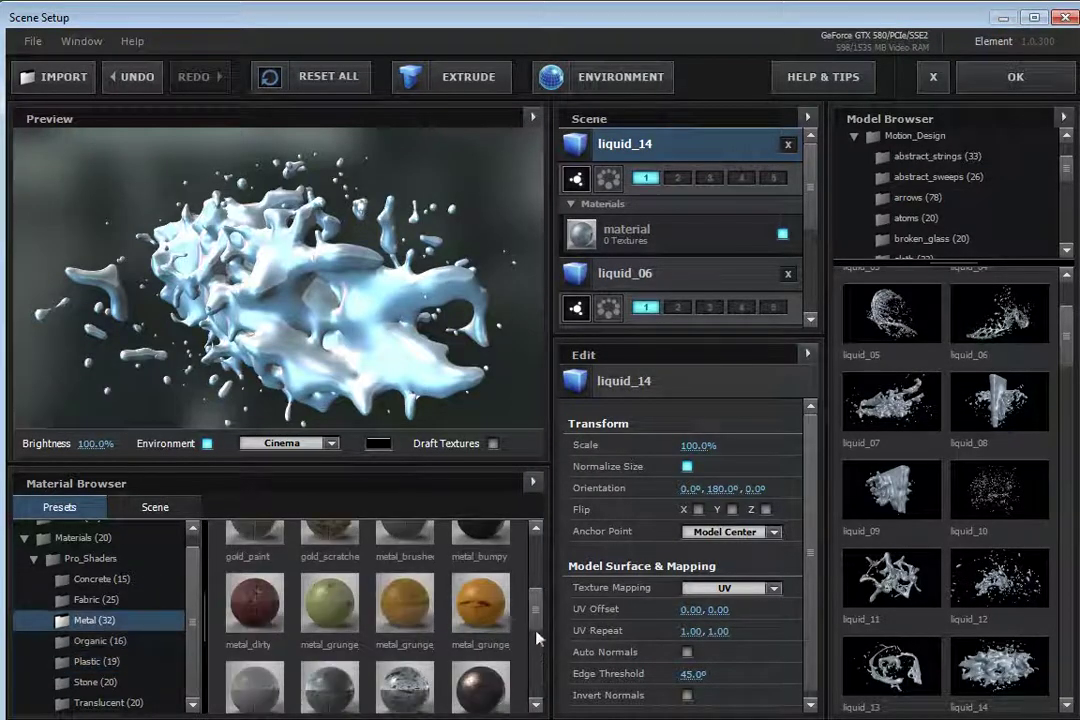
{"action": "scroll", "coordinate": [537, 638], "scroll_direction": "down", "scroll_amount": 2}
{"action": "left_click_drag", "start_coordinate": [482, 634], "coordinate": [289, 300]}
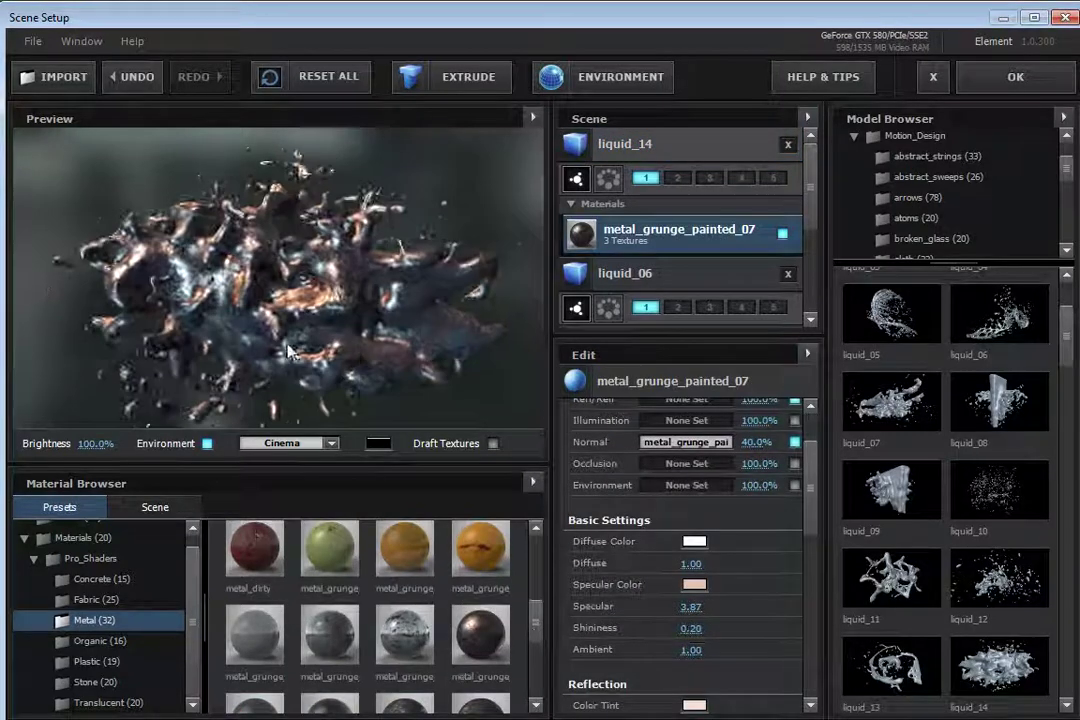
{"action": "left_click_drag", "start_coordinate": [288, 352], "coordinate": [306, 324]}
- Try the Dramatic preview lighting on the liquid model, switch to Default Lights and examine the splash up close
{"action": "left_click", "coordinate": [295, 452]}
{"action": "left_click", "coordinate": [291, 469]}
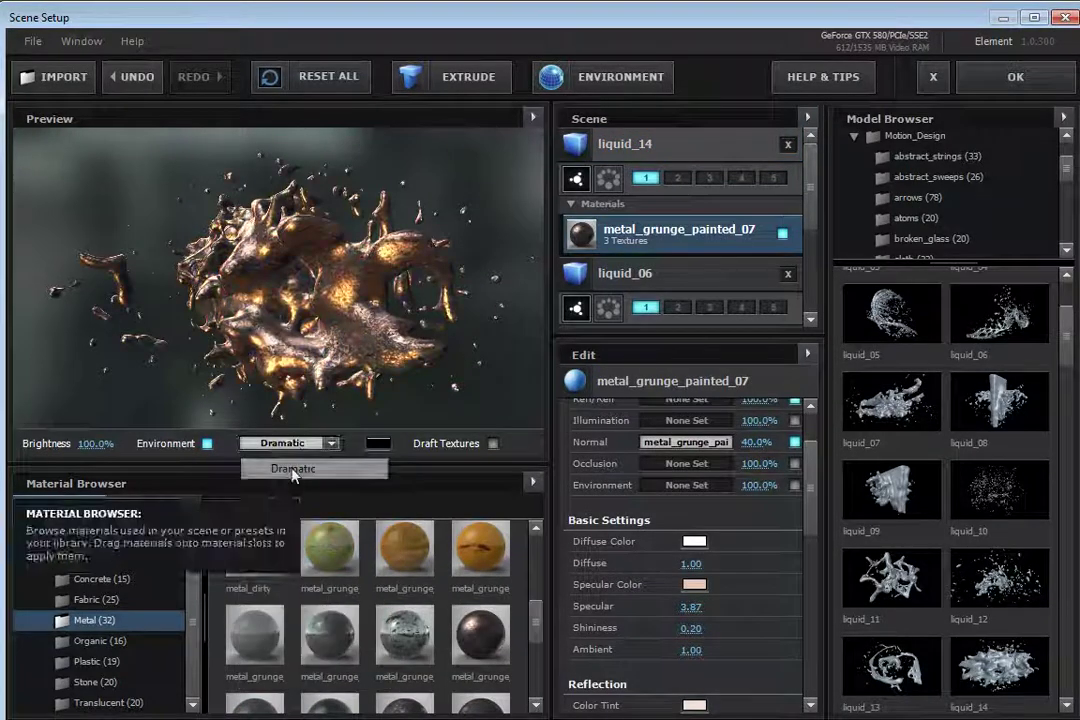
{"action": "left_click", "coordinate": [293, 451]}
{"action": "left_click", "coordinate": [296, 448]}
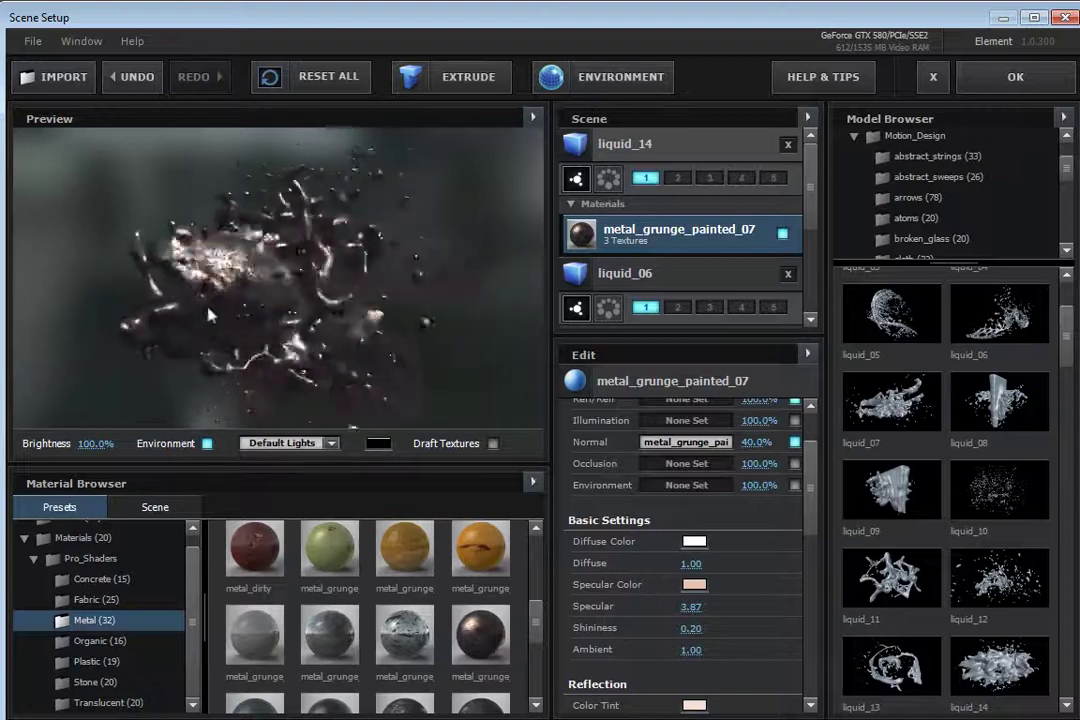
{"action": "scroll", "coordinate": [219, 313], "scroll_direction": "up", "scroll_amount": 3}
{"action": "left_click_drag", "start_coordinate": [219, 313], "coordinate": [582, 225]}
{"action": "scroll", "coordinate": [302, 338], "scroll_direction": "down", "scroll_amount": 3}
{"action": "scroll", "coordinate": [348, 280], "scroll_direction": "up", "scroll_amount": 3}
{"action": "left_click_drag", "start_coordinate": [348, 280], "coordinate": [410, 278]}
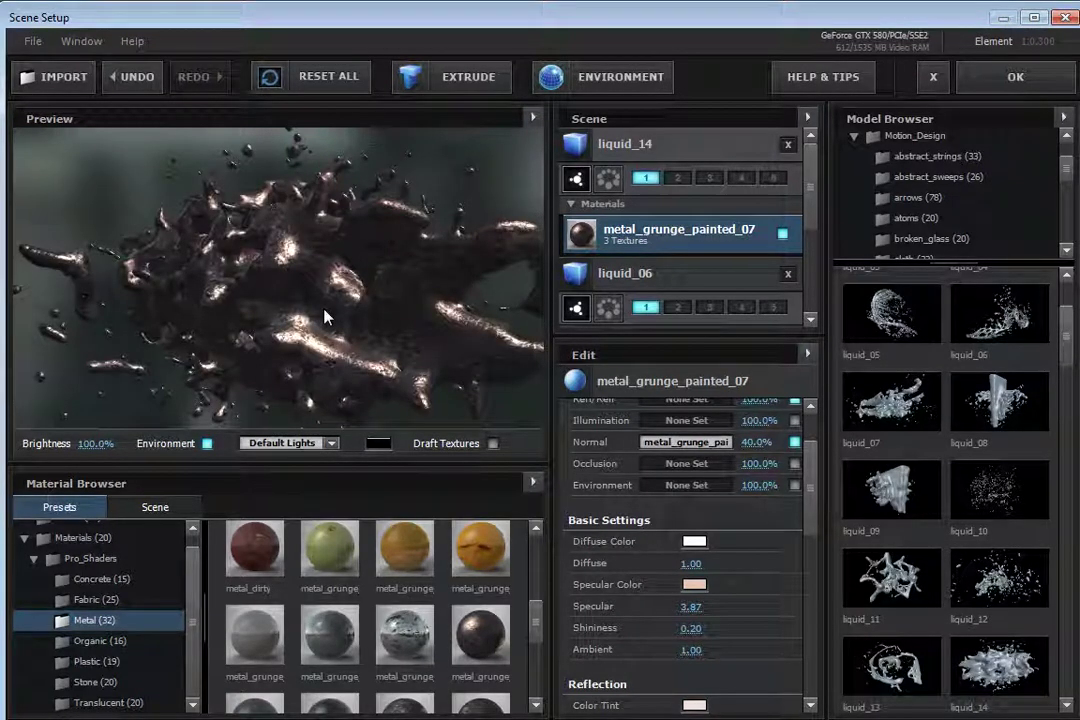
- Set the texture mapping of liquid_14 to Box (Preserve Aspect Ratio)
{"action": "left_click", "coordinate": [646, 147]}
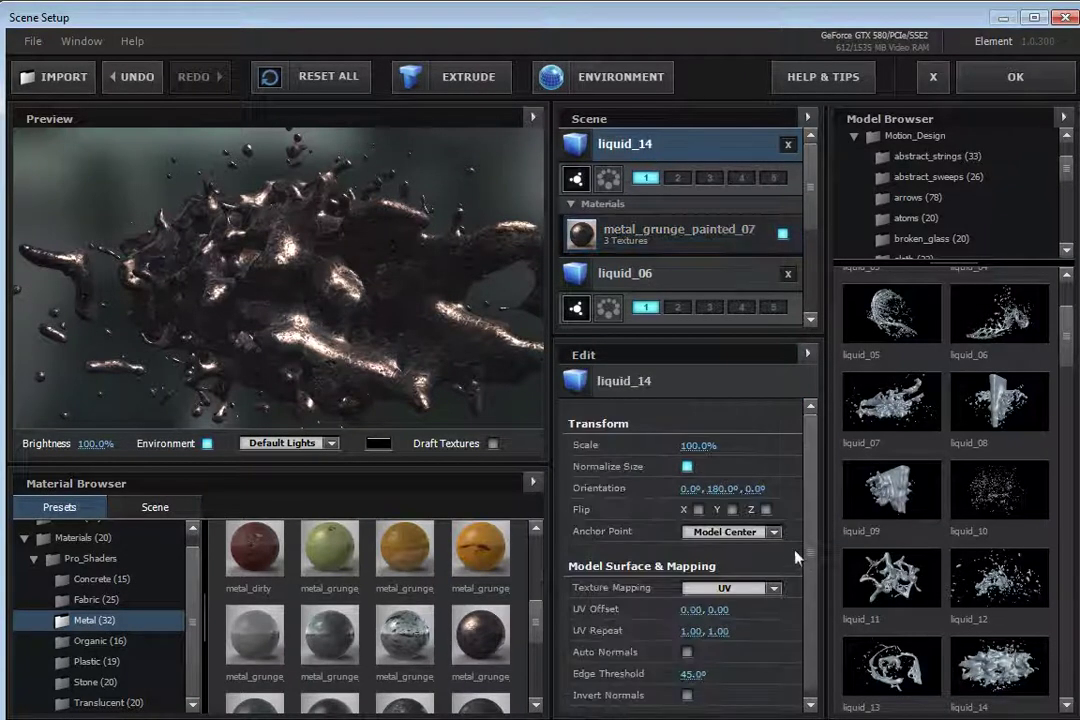
{"action": "scroll", "coordinate": [797, 557], "scroll_direction": "down", "scroll_amount": 1}
{"action": "left_click", "coordinate": [773, 582]}
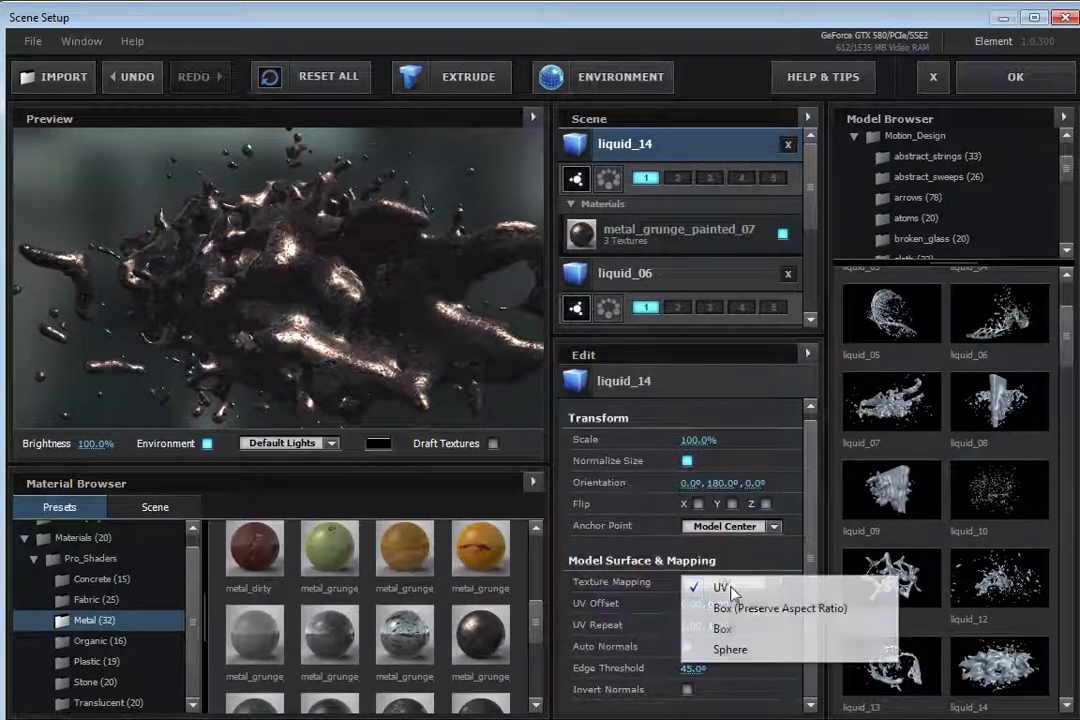
{"action": "left_click", "coordinate": [742, 610]}
{"action": "mouse_move", "coordinate": [317, 283]}
{"action": "left_mouse_down"}
{"action": "mouse_move", "coordinate": [418, 286]}
{"action": "mouse_move", "coordinate": [421, 344]}
{"action": "mouse_move", "coordinate": [333, 290]}
{"action": "left_mouse_up"}
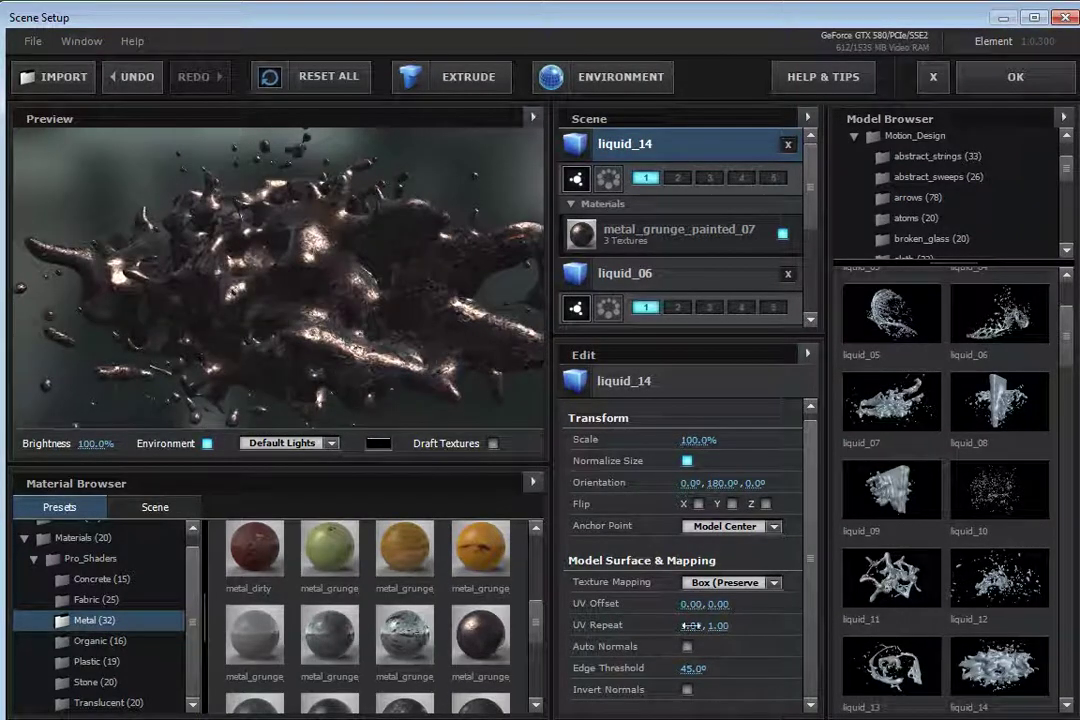
- Try UV Repeat values of 2 and 0.5 in both directions on liquid_14, and return them to 1.00
{"action": "type", "text": "2"}
{"action": "key", "text": "Return"}
{"action": "type", "text": "2"}
{"action": "key", "text": "Return"}
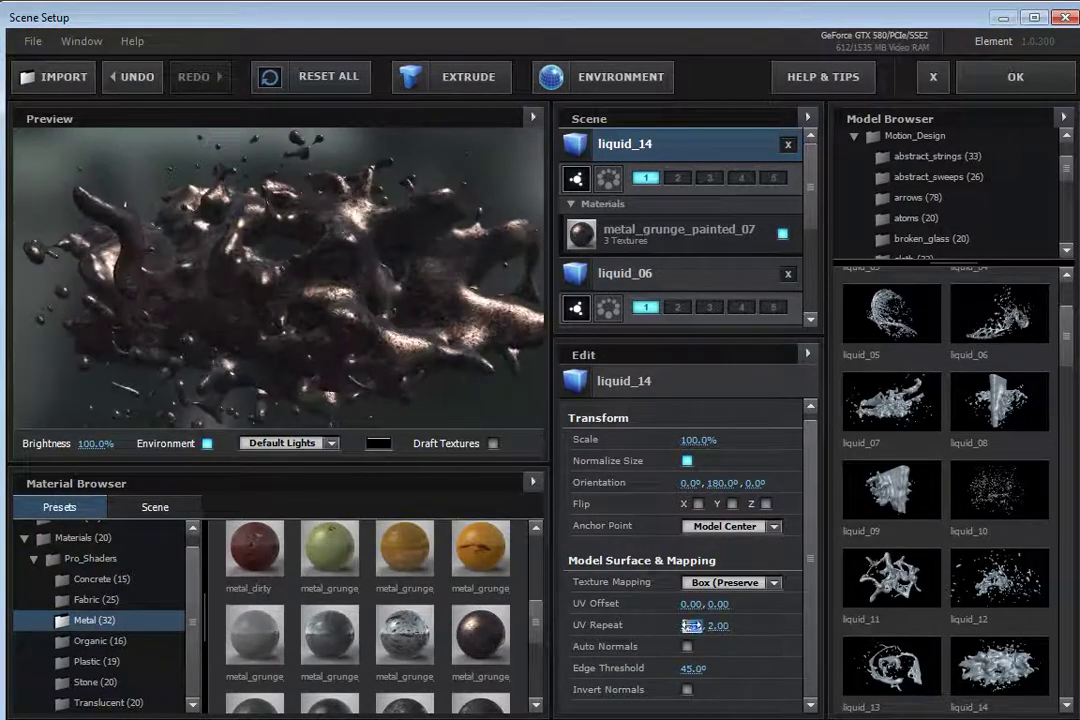
{"action": "type", "text": "0.5"}
{"action": "key", "text": "Return"}
{"action": "type", "text": "0.5"}
{"action": "key", "text": "Return"}
{"action": "left_click_drag", "start_coordinate": [224, 322], "coordinate": [200, 330]}
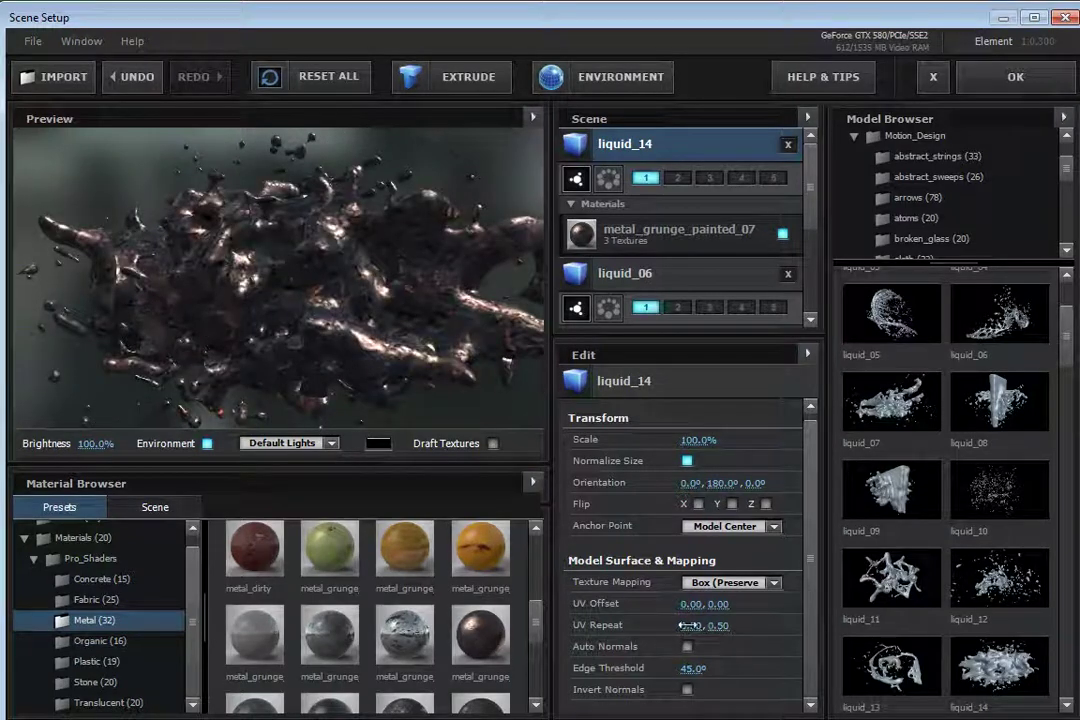
{"action": "key", "text": "Return"}
- Apply the metal_grunge_painted_10 preset to the liquid_14 model's material
{"action": "left_click_drag", "start_coordinate": [430, 370], "coordinate": [300, 326]}
{"action": "scroll", "coordinate": [300, 326], "scroll_direction": "down", "scroll_amount": 3}
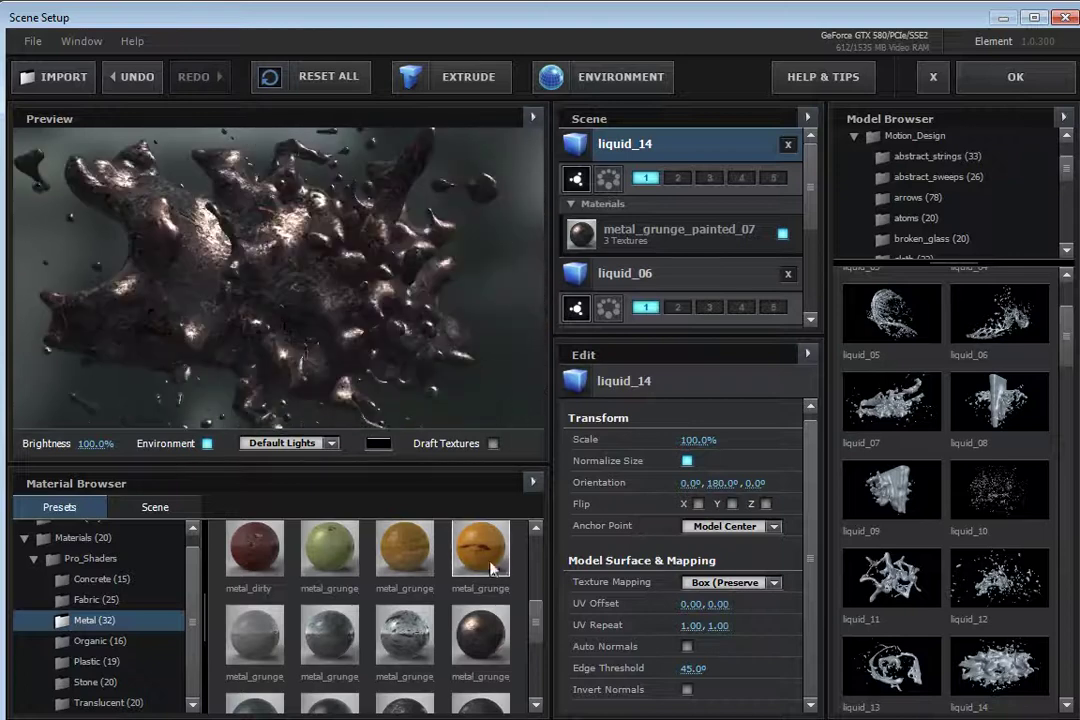
{"action": "scroll", "coordinate": [380, 610], "scroll_direction": "down", "scroll_amount": 2}
{"action": "left_click_drag", "start_coordinate": [385, 398], "coordinate": [369, 308]}
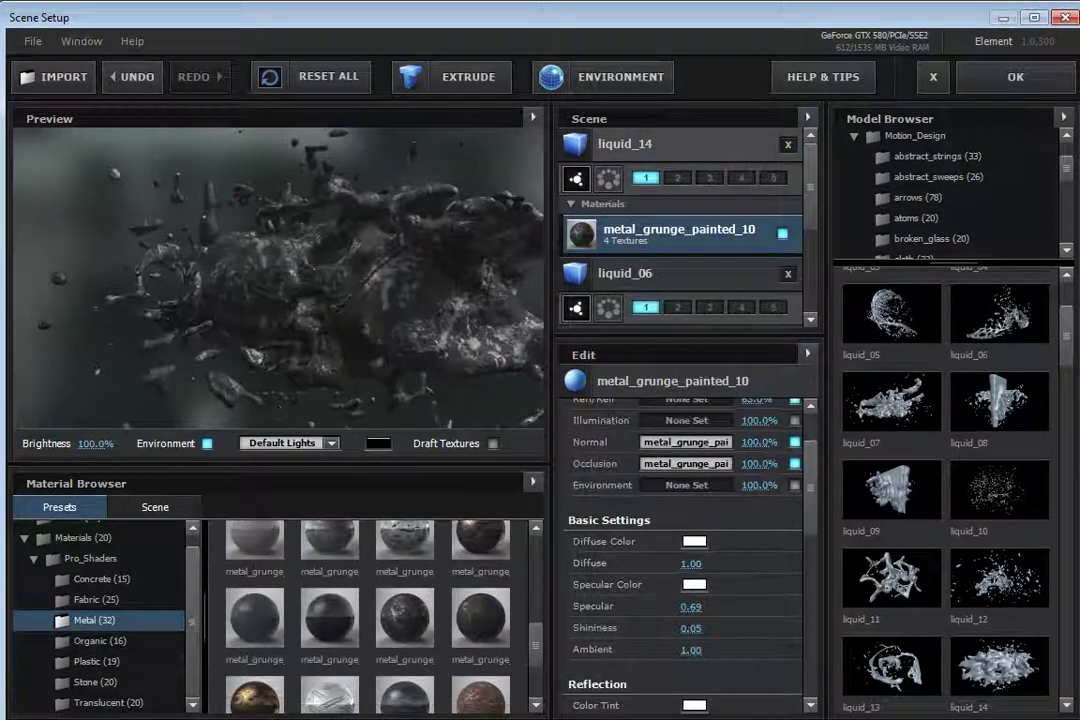
- Apply the orange_soda preset from the Translucent Pro Shaders to the liquid_14 model's material
{"action": "left_click", "coordinate": [104, 704]}
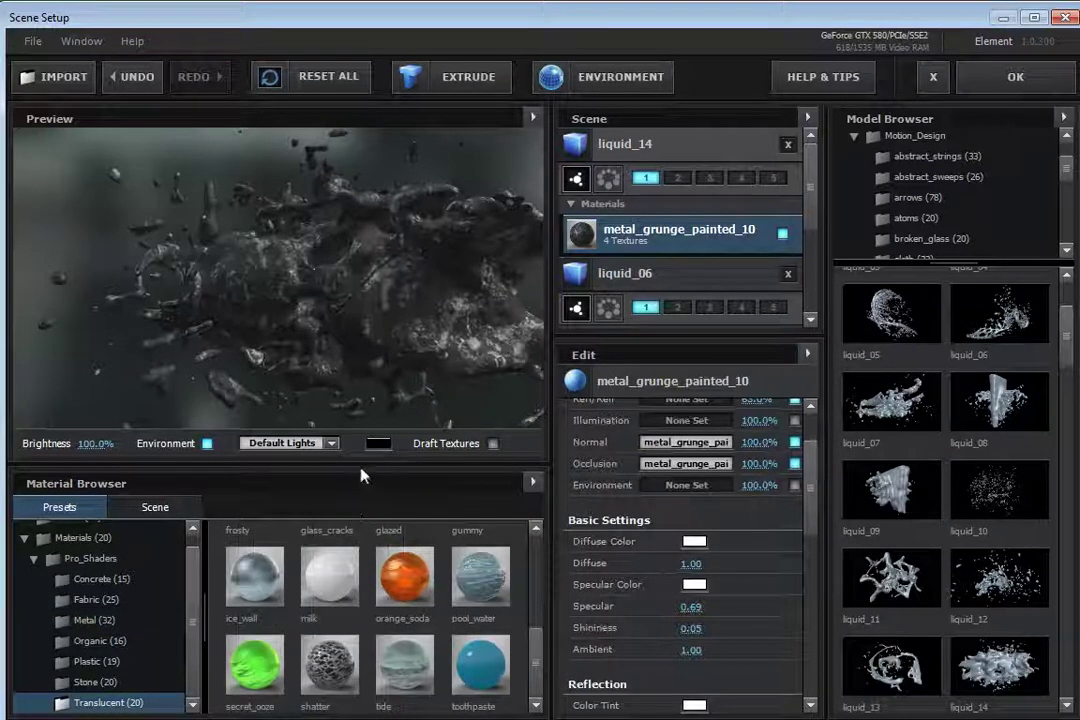
{"action": "scroll", "coordinate": [451, 560], "scroll_direction": "up", "scroll_amount": 2}
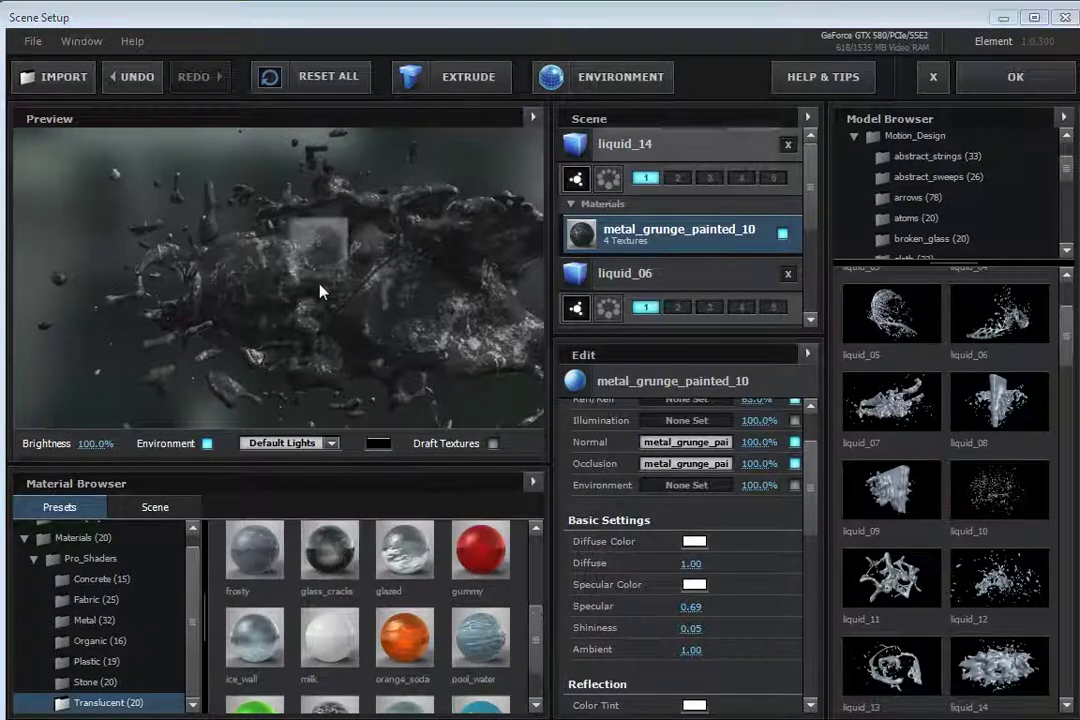
{"action": "left_click_drag", "start_coordinate": [320, 291], "coordinate": [318, 292]}
{"action": "left_click_drag", "start_coordinate": [403, 640], "coordinate": [412, 527]}
- Add the liquid_09 model to the scene and try the Translucent gummy preset on it
{"action": "double_click", "coordinate": [883, 503]}
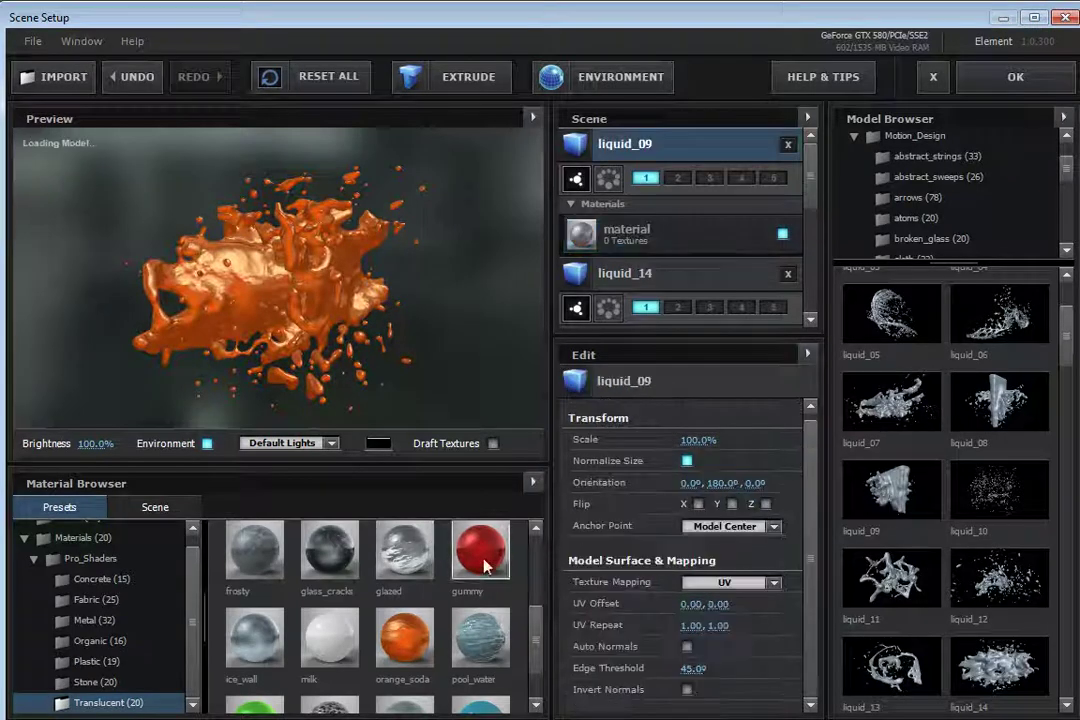
{"action": "left_click_drag", "start_coordinate": [480, 550], "coordinate": [498, 481]}
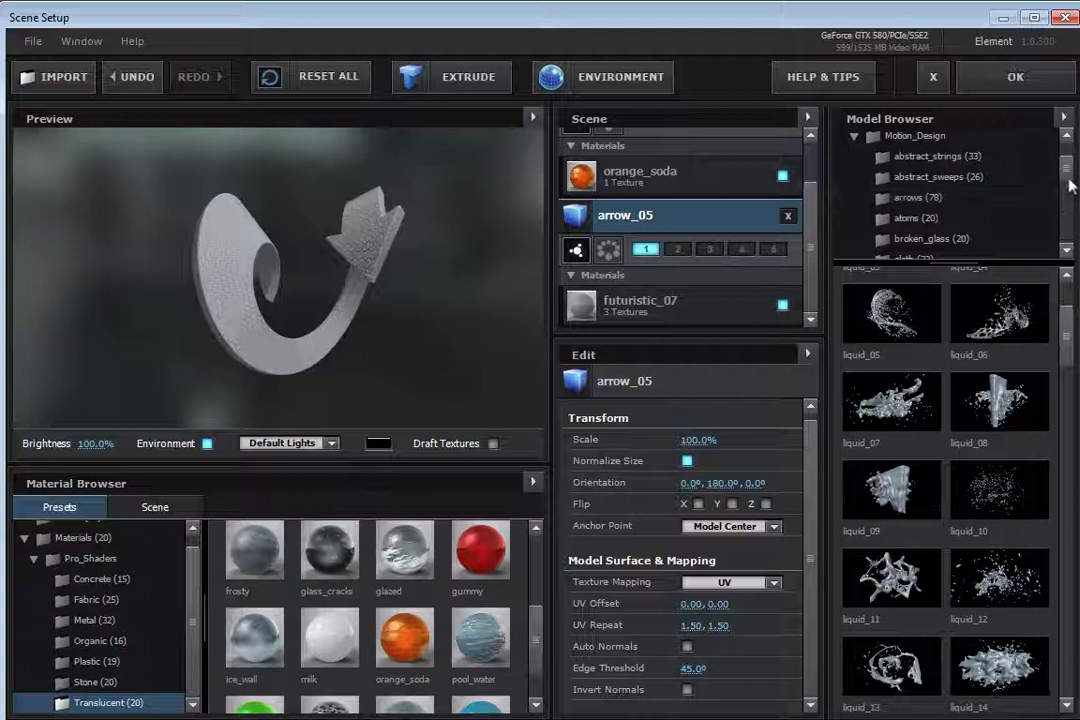
- Add arrow_08 from the Motion_Design arrows to the scene and apply the frosty preset to its material
{"action": "left_click_drag", "start_coordinate": [955, 260], "coordinate": [955, 358]}
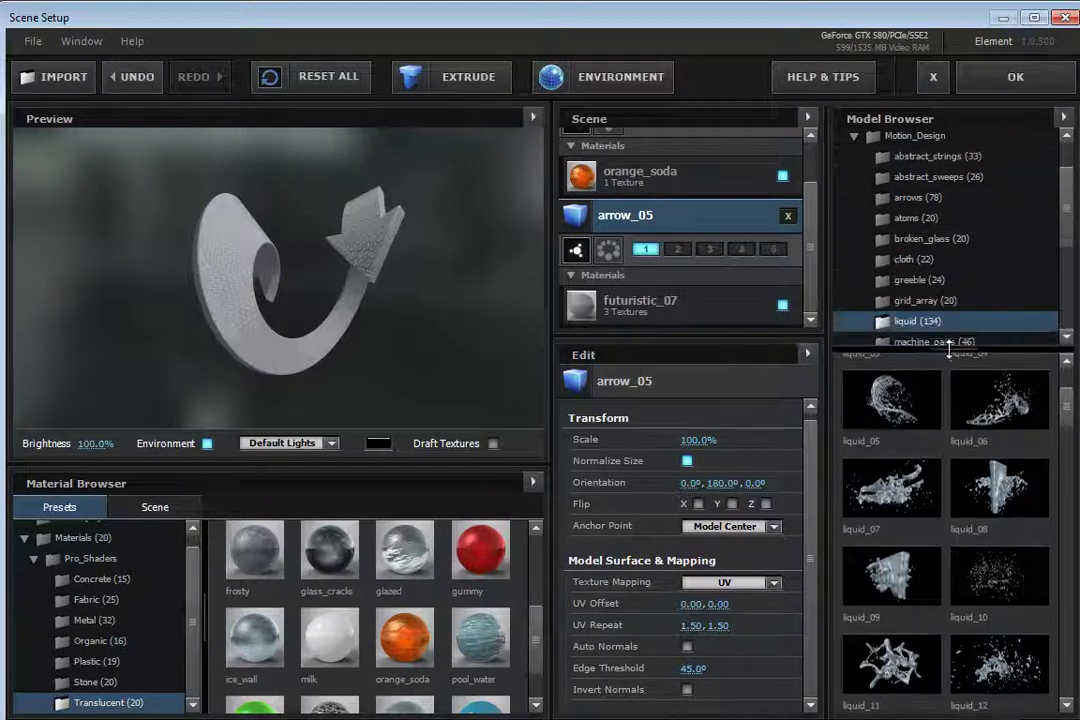
{"action": "left_click", "coordinate": [936, 199]}
{"action": "scroll", "coordinate": [1068, 420], "scroll_direction": "down", "scroll_amount": 5}
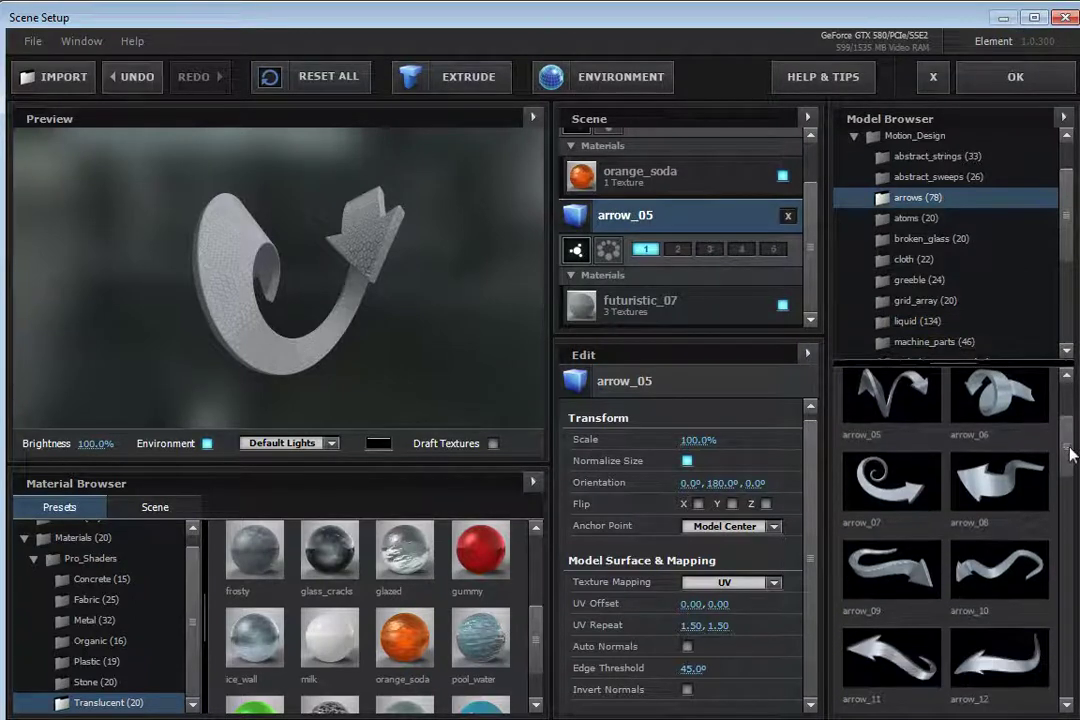
{"action": "left_click", "coordinate": [998, 460]}
{"action": "left_click_drag", "start_coordinate": [284, 280], "coordinate": [357, 266]}
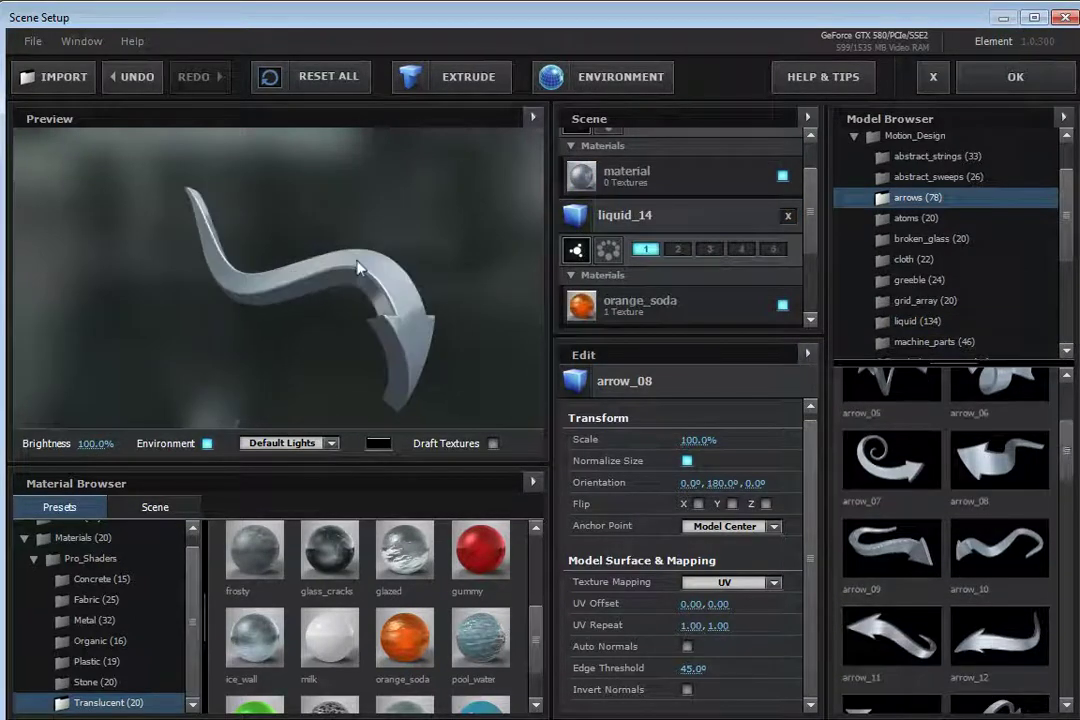
{"action": "left_click_drag", "start_coordinate": [285, 548], "coordinate": [375, 343]}
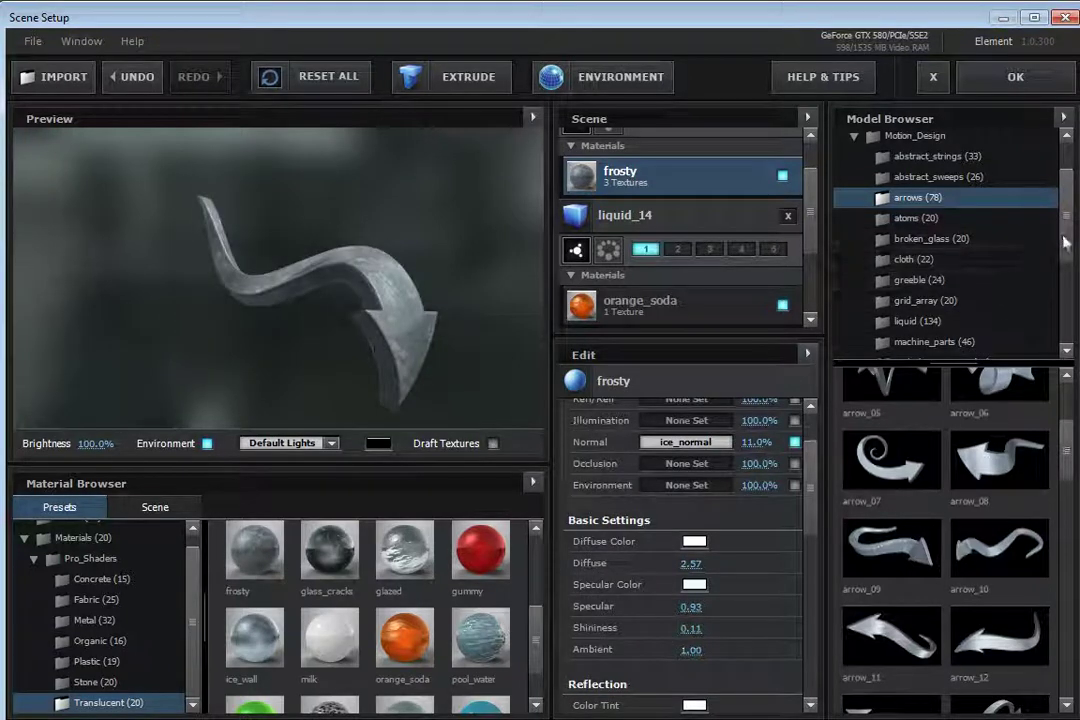
- Browse the Motion_Design model categories, including liquid, machine_parts, music_notes, rings_&_borders, organic_forms, shapes and arrows
{"action": "scroll", "coordinate": [1068, 258], "scroll_direction": "down", "scroll_amount": 2}
{"action": "left_click", "coordinate": [936, 274]}
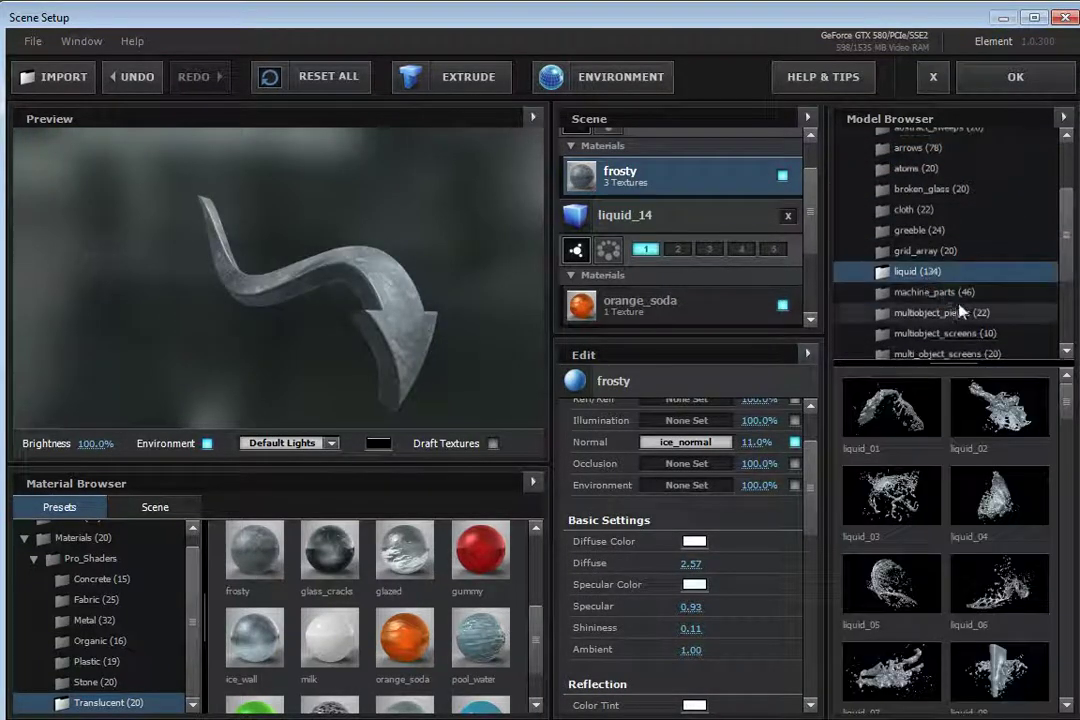
{"action": "left_click", "coordinate": [962, 296]}
{"action": "left_click_drag", "start_coordinate": [1070, 405], "coordinate": [1070, 480]}
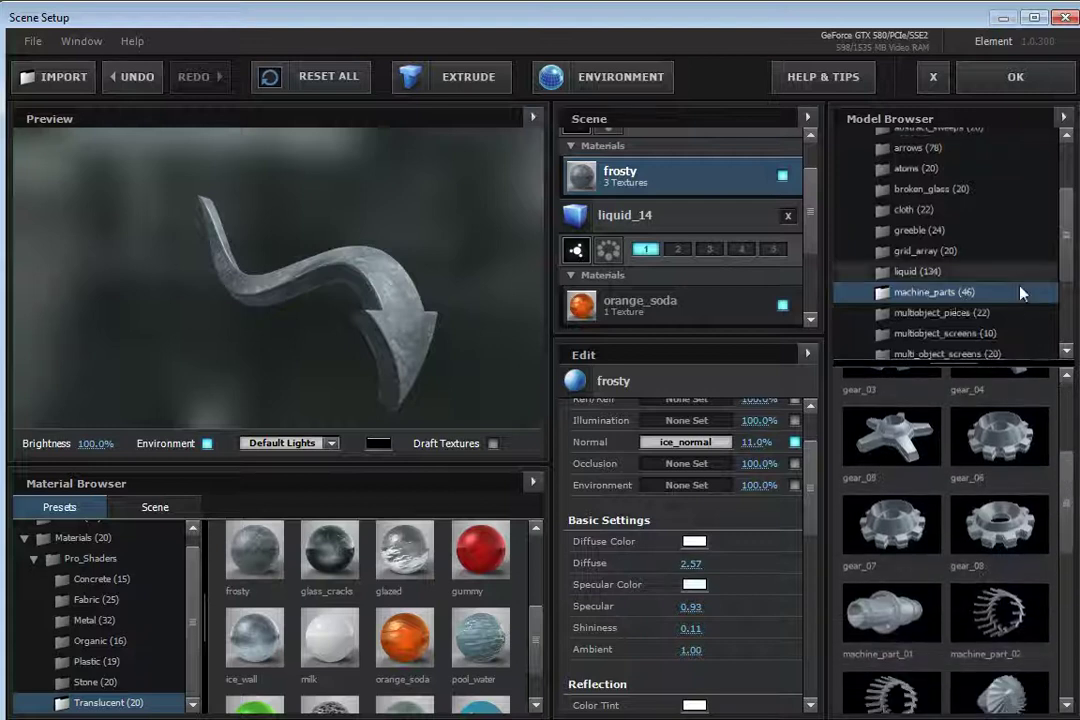
{"action": "scroll", "coordinate": [1005, 260], "scroll_direction": "down", "scroll_amount": 3}
{"action": "left_click", "coordinate": [985, 309]}
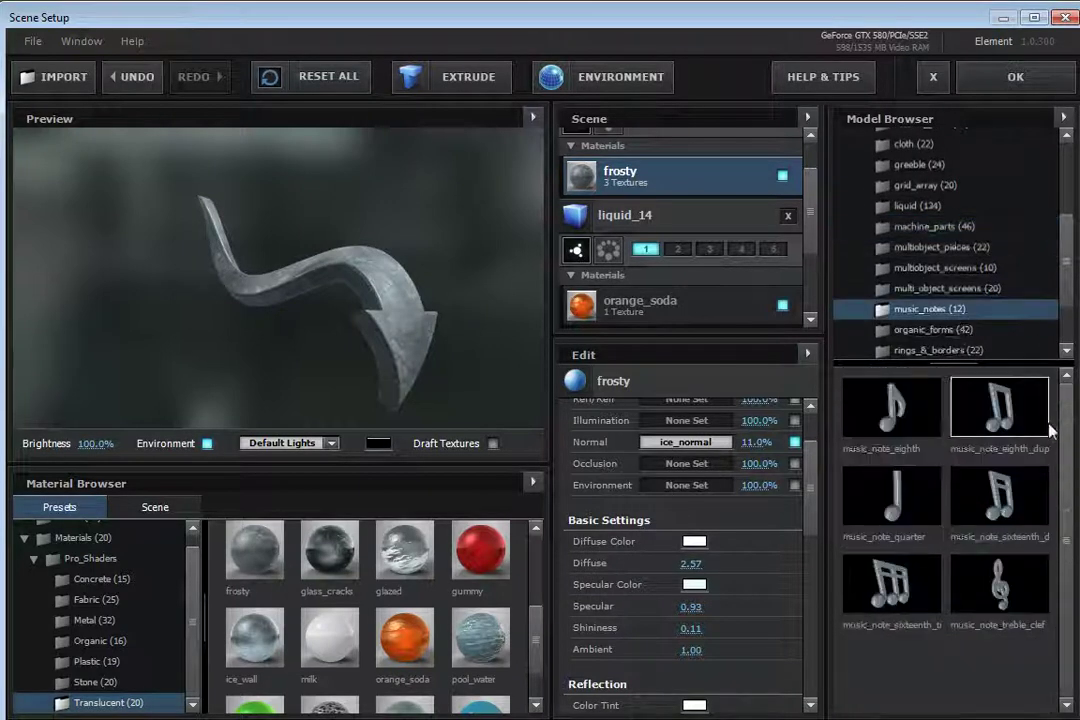
{"action": "scroll", "coordinate": [1068, 267], "scroll_direction": "down", "scroll_amount": 2}
{"action": "left_click", "coordinate": [935, 313]}
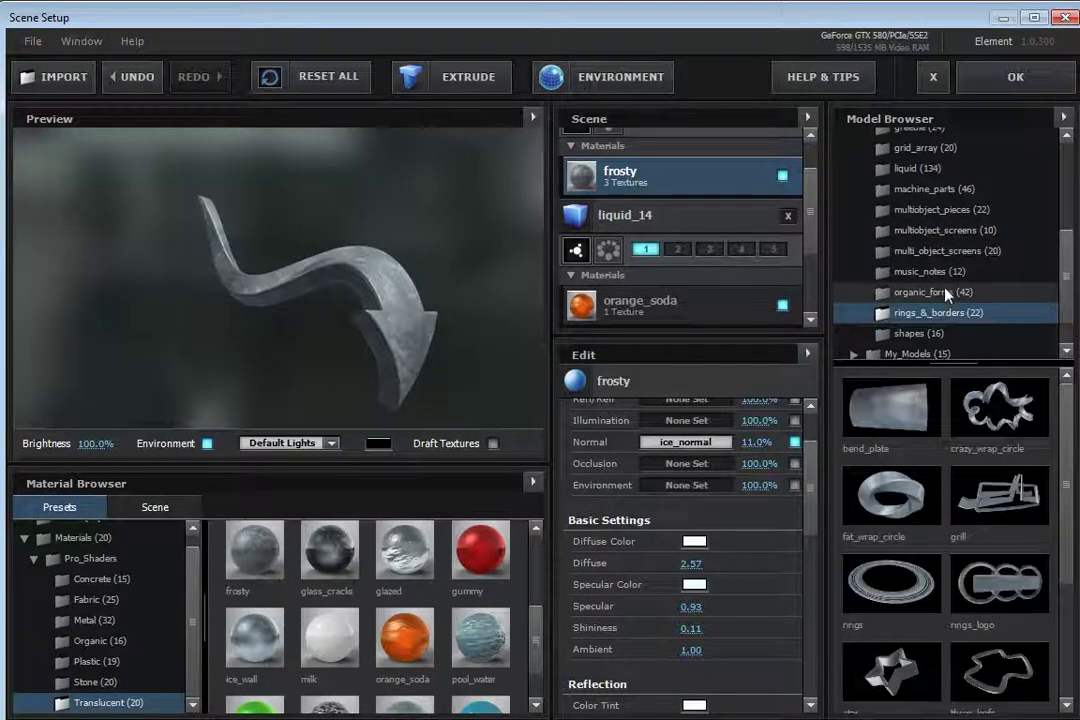
{"action": "left_click", "coordinate": [945, 292]}
{"action": "left_click", "coordinate": [985, 333]}
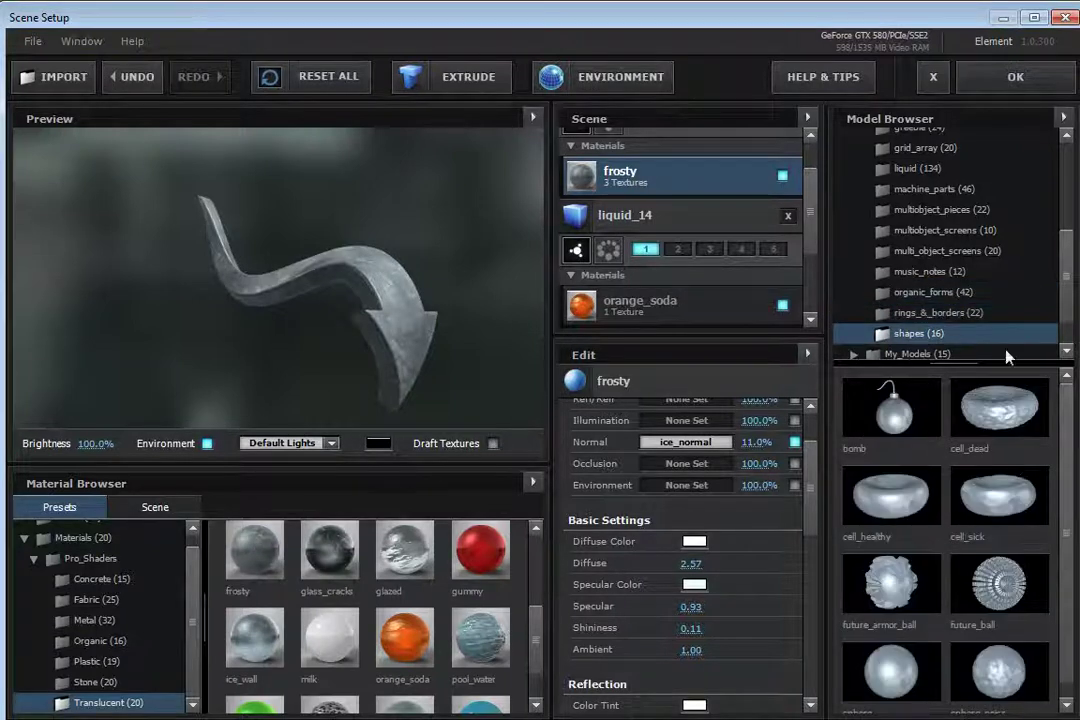
{"action": "scroll", "coordinate": [998, 229], "scroll_direction": "up", "scroll_amount": 3}
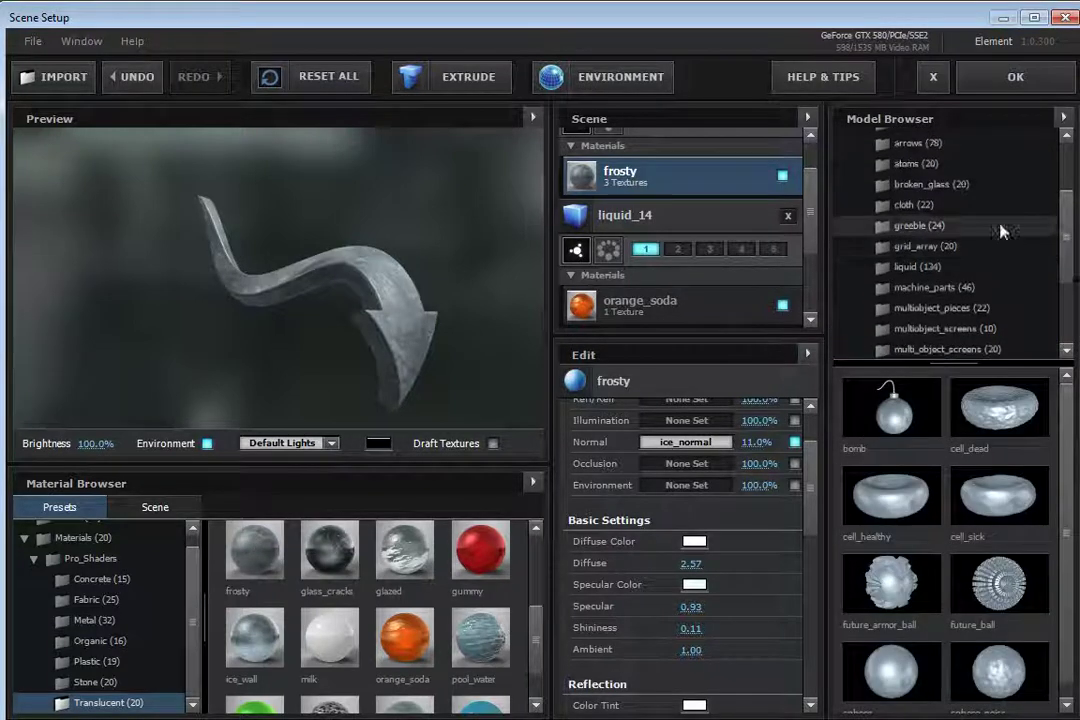
{"action": "left_click", "coordinate": [922, 145]}
{"action": "scroll", "coordinate": [922, 190], "scroll_direction": "up", "scroll_amount": 2}
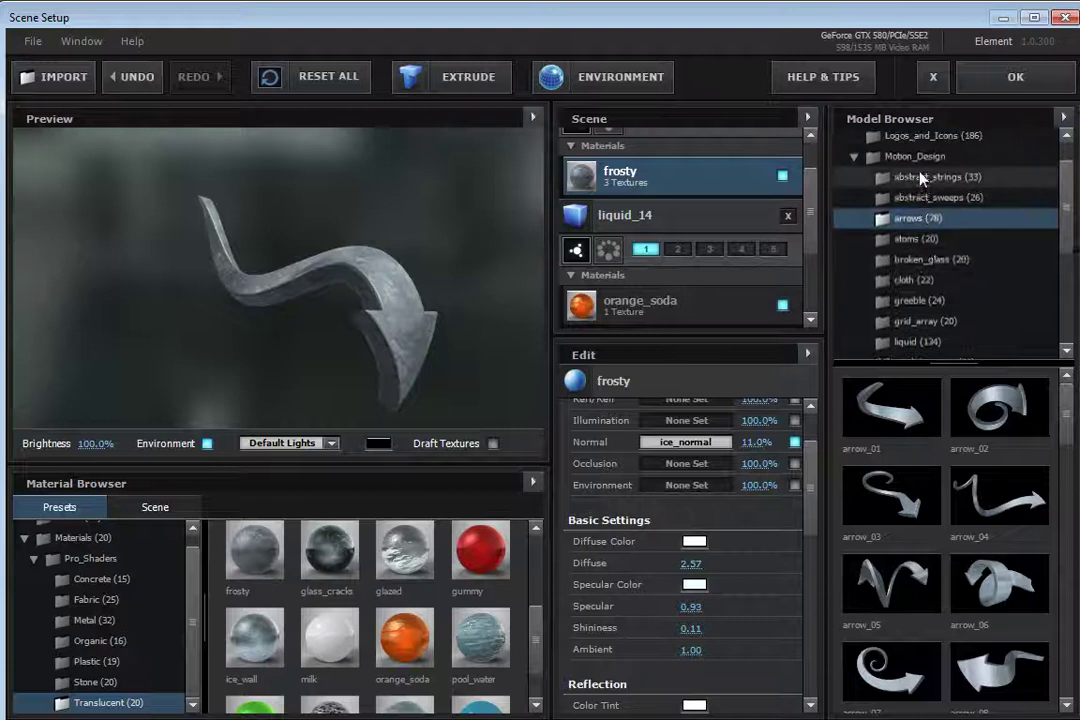
{"action": "left_click", "coordinate": [920, 178]}
- Add the sweeping_design model from abstract_sweeps to the scene and look through its separate wire materials
{"action": "left_click", "coordinate": [918, 198]}
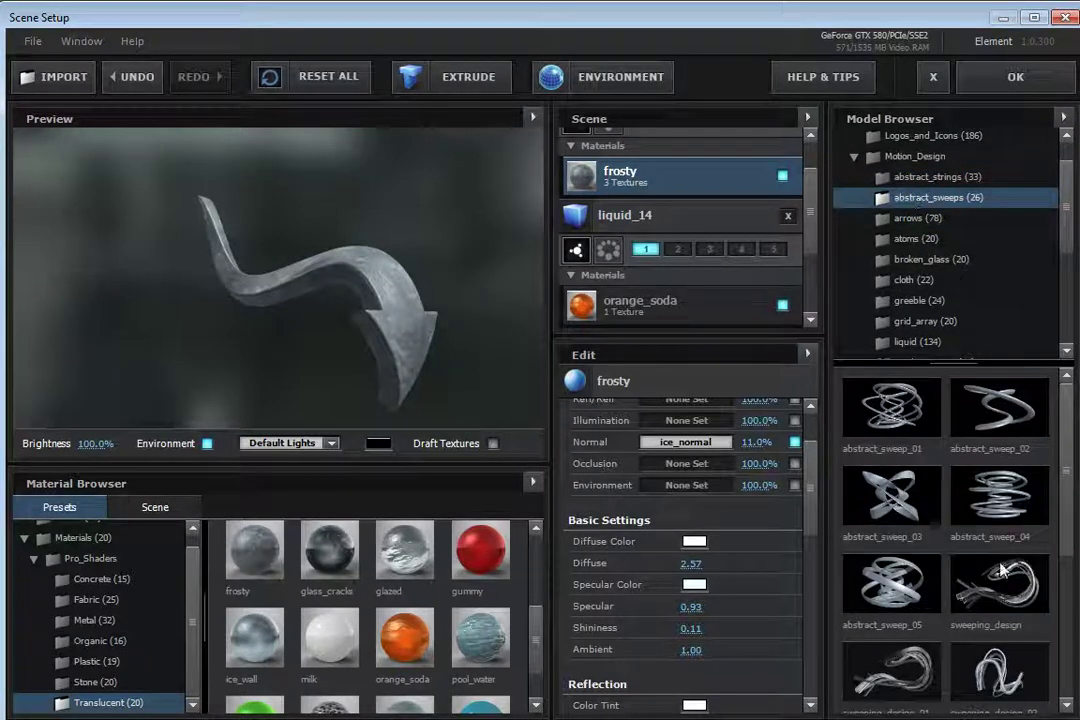
{"action": "left_click_drag", "start_coordinate": [1068, 505], "coordinate": [1053, 572]}
{"action": "left_click", "coordinate": [1000, 483]}
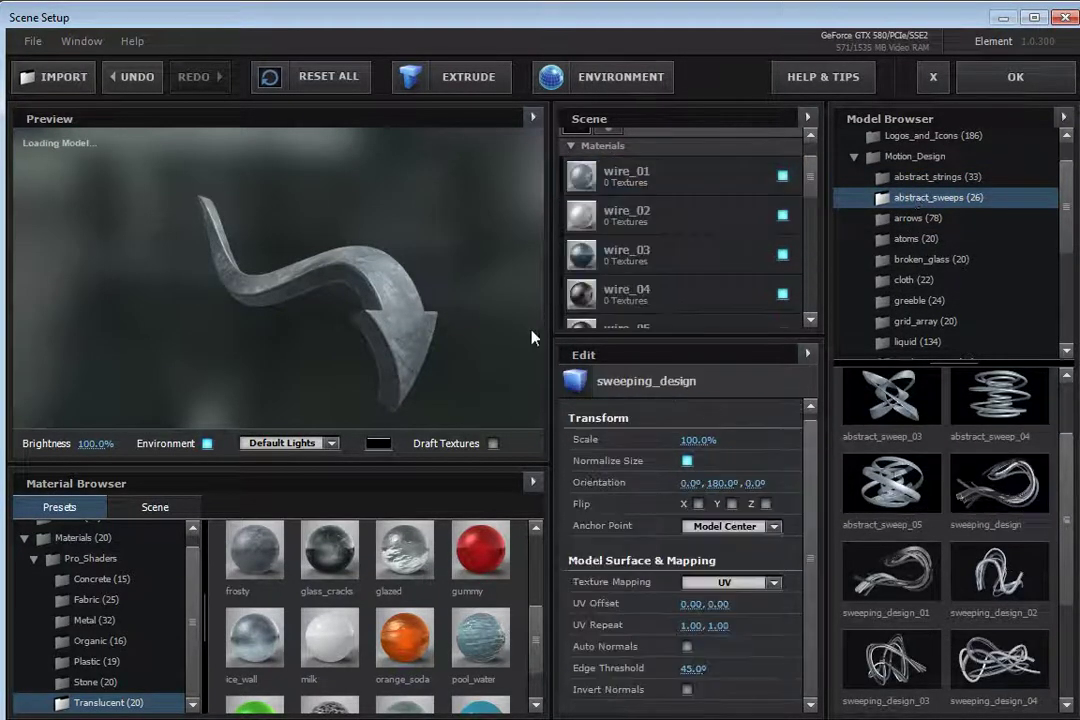
{"action": "left_click_drag", "start_coordinate": [157, 270], "coordinate": [260, 300]}
{"action": "left_click_drag", "start_coordinate": [812, 180], "coordinate": [648, 143]}
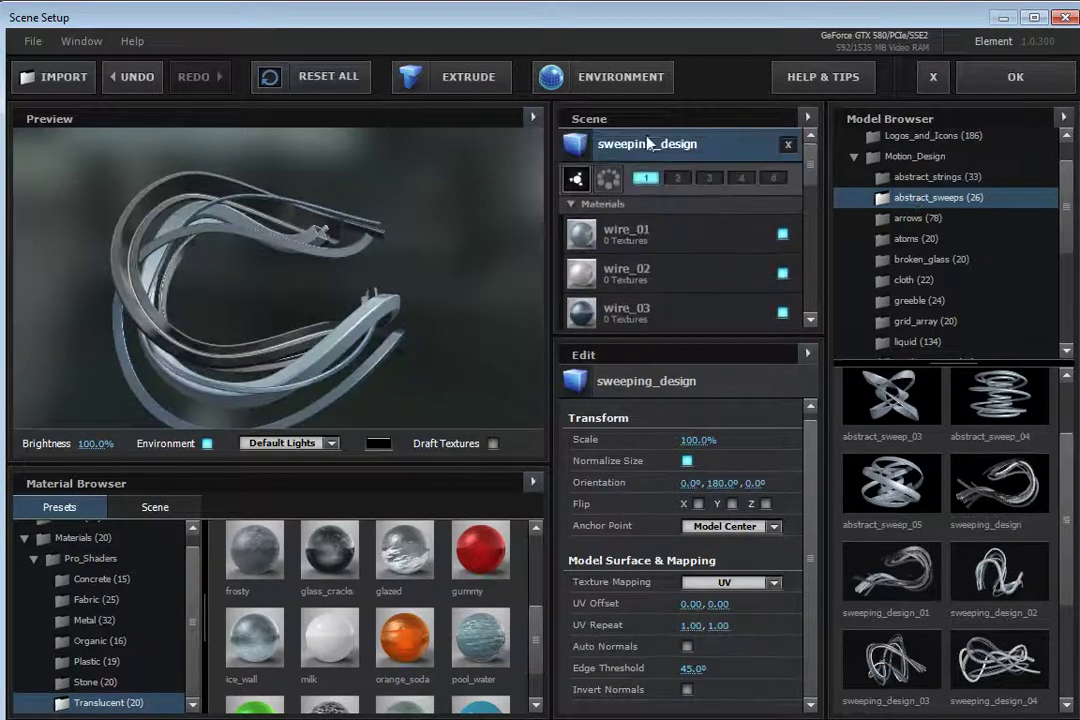
{"action": "scroll", "coordinate": [814, 200], "scroll_direction": "down", "scroll_amount": 2}
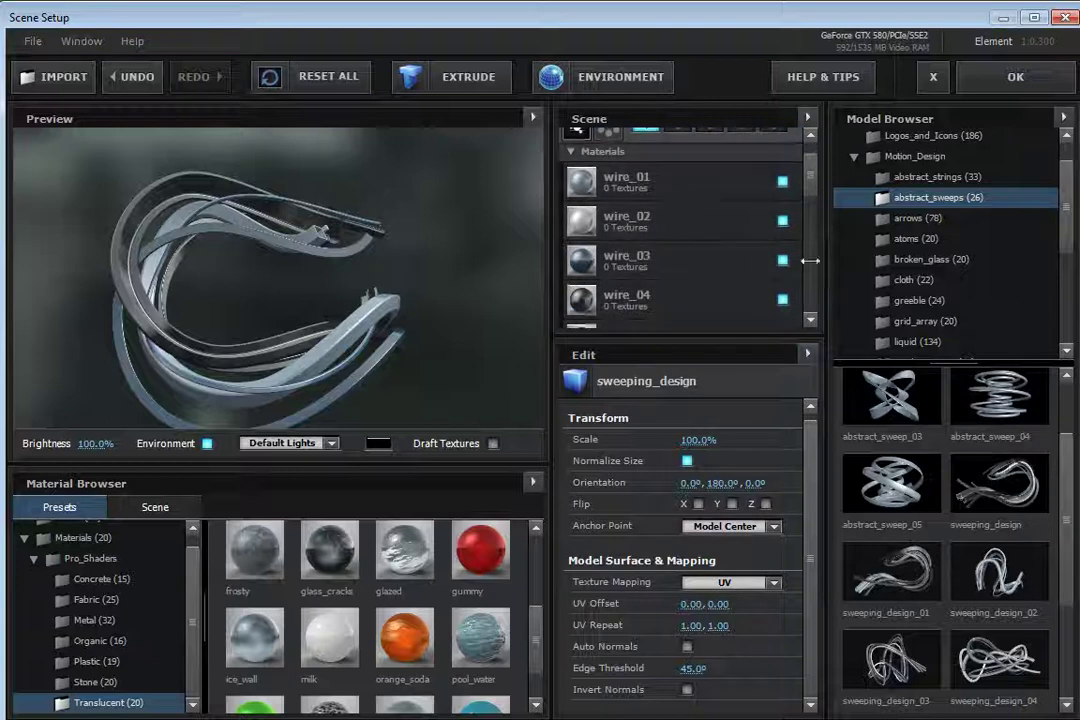
{"action": "scroll", "coordinate": [810, 193], "scroll_direction": "down", "scroll_amount": 1}
{"action": "scroll", "coordinate": [812, 193], "scroll_direction": "down", "scroll_amount": 1}
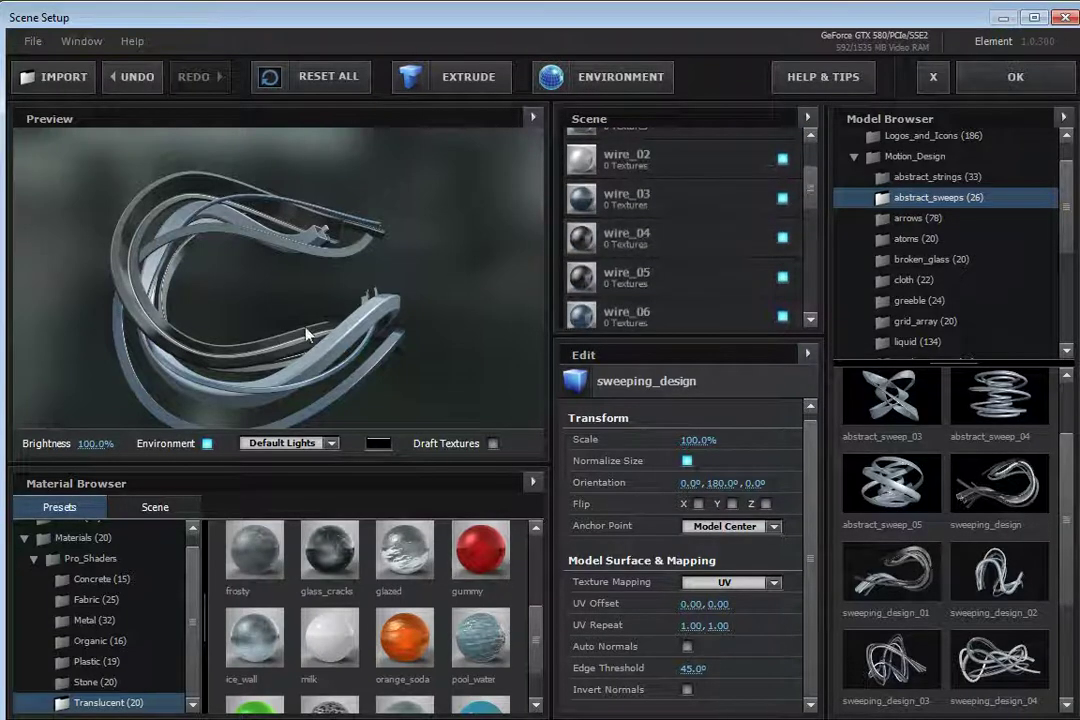
- Try the orange_soda preset on the wire_03 material of sweeping_design, and leave Scene Setup without keeping the changes
{"action": "left_click_drag", "start_coordinate": [307, 335], "coordinate": [340, 332]}
{"action": "left_click_drag", "start_coordinate": [410, 633], "coordinate": [680, 202]}
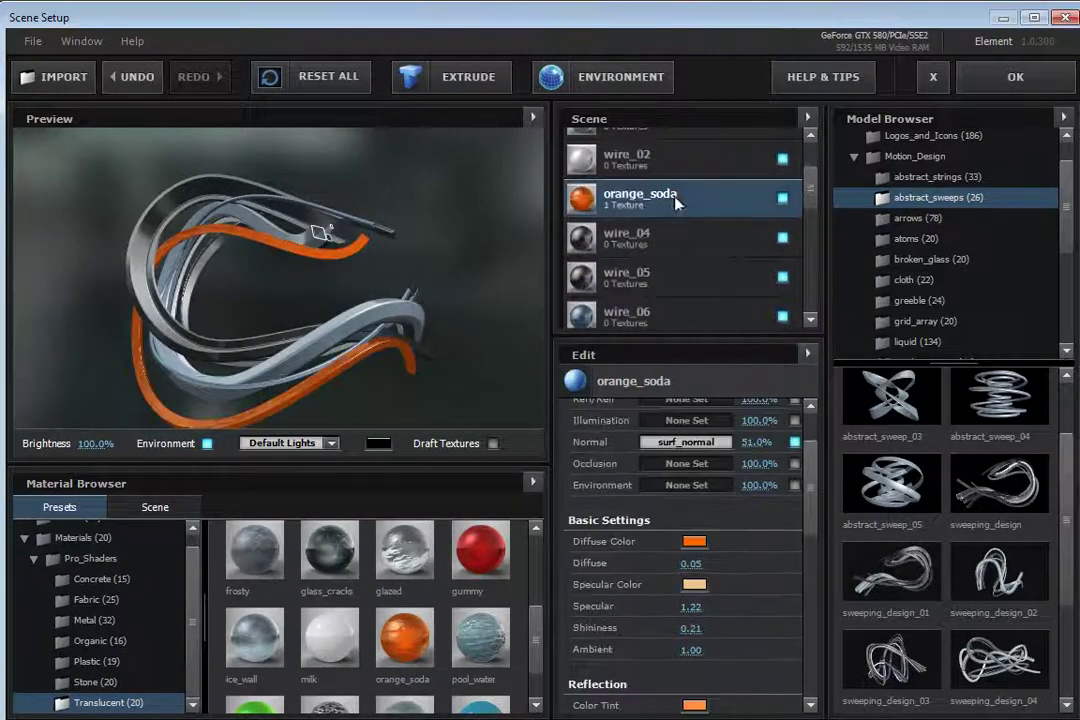
{"action": "left_click_drag", "start_coordinate": [217, 308], "coordinate": [443, 300]}
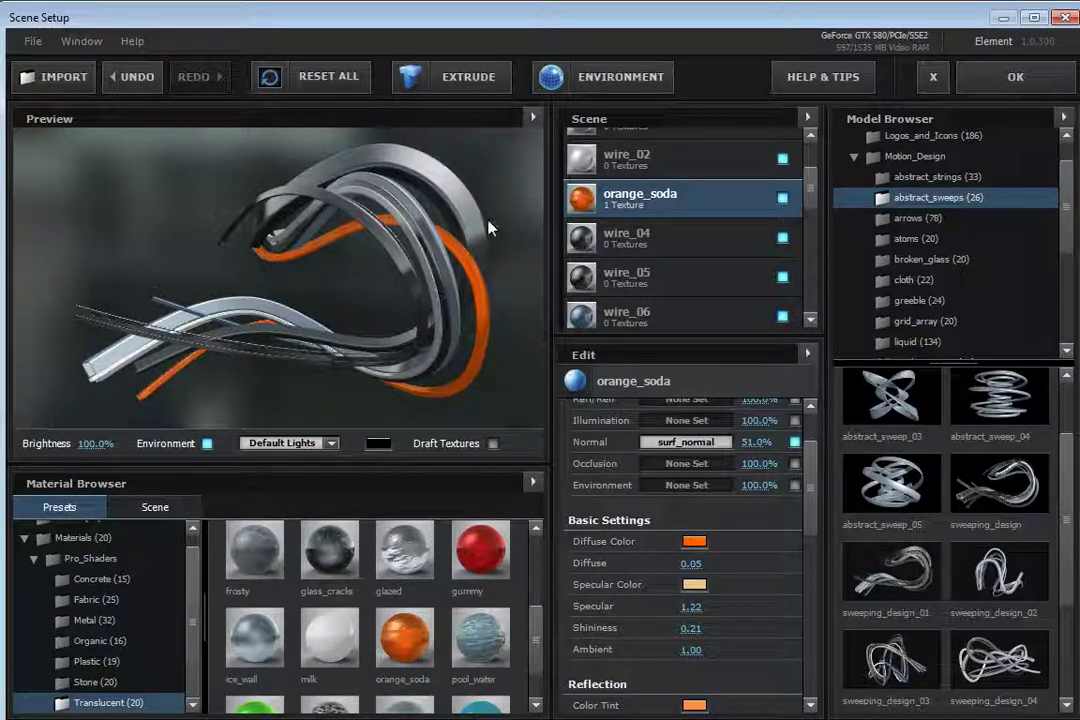
{"action": "left_click", "coordinate": [927, 86]}
{"action": "left_click", "coordinate": [478, 405]}
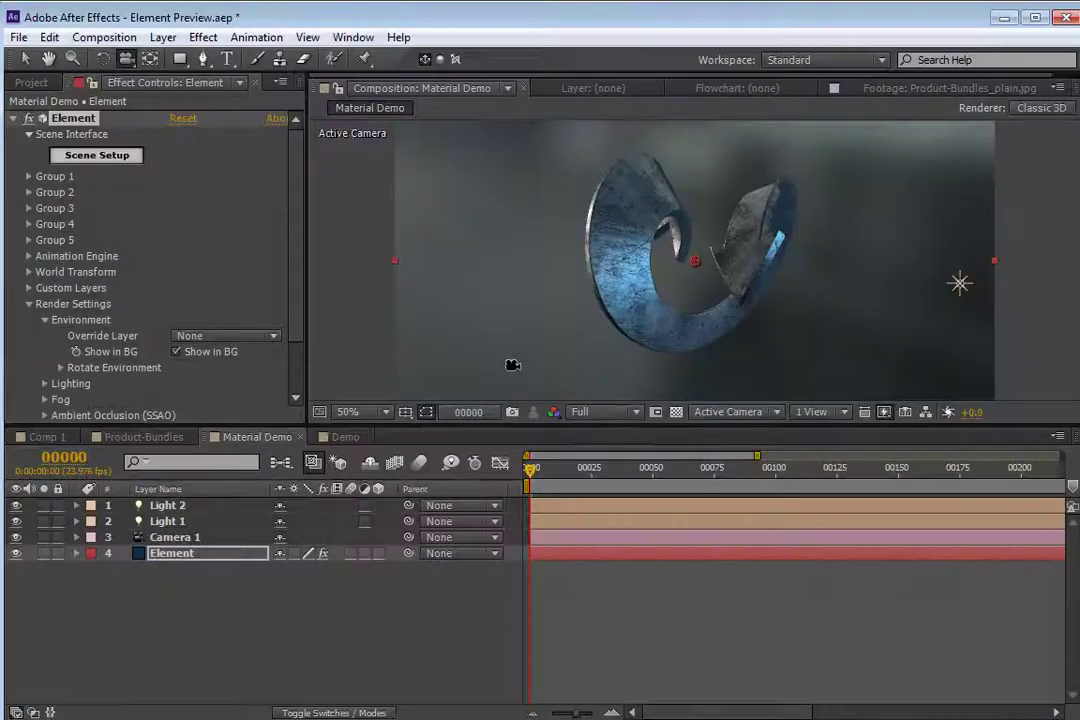
- Examine the Replicator Shape options in Group 1's Particle Replicator settings, keeping Point
{"action": "left_click", "coordinate": [29, 176]}
{"action": "left_click", "coordinate": [44, 192]}
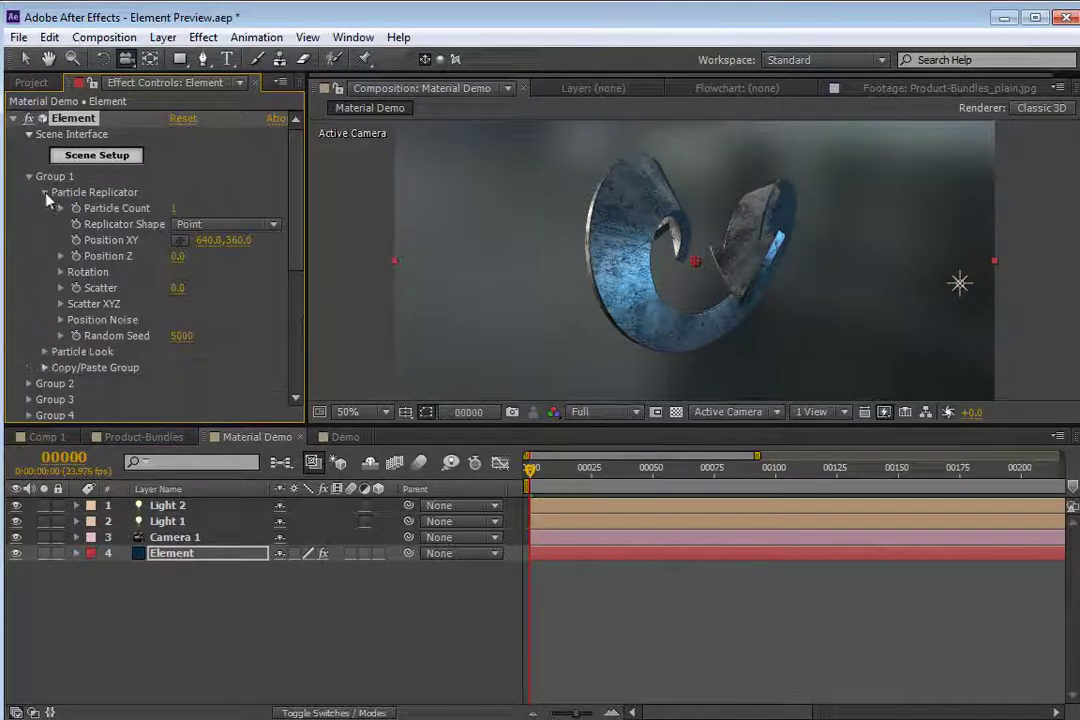
{"action": "left_click", "coordinate": [212, 225]}
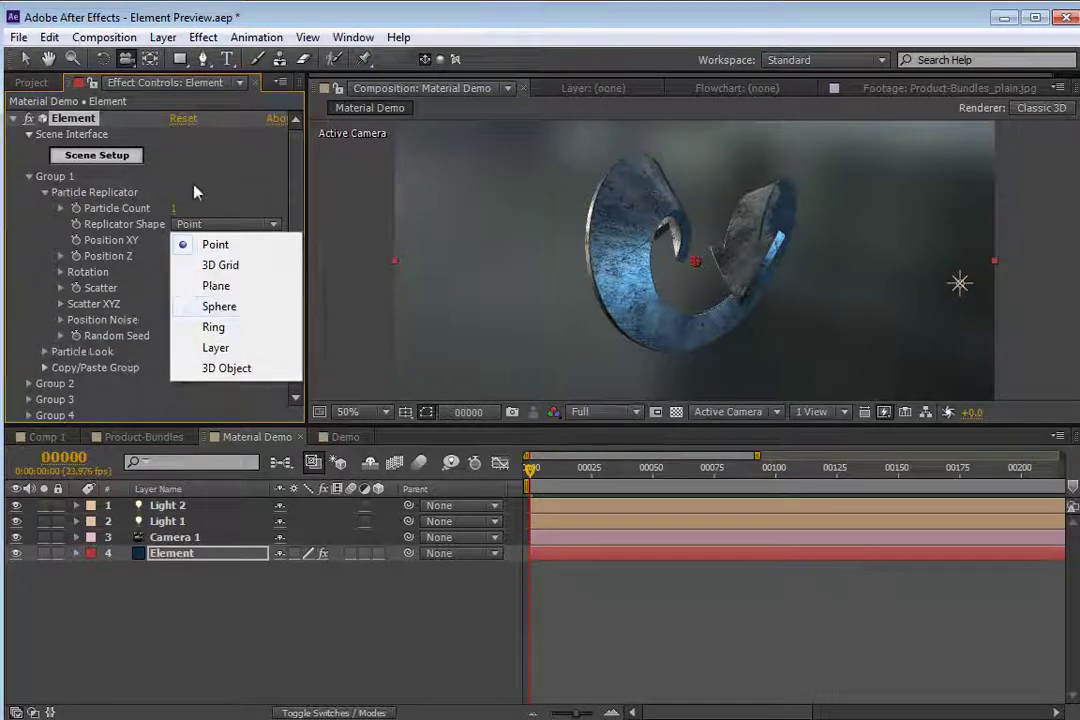
{"action": "left_click", "coordinate": [196, 192]}
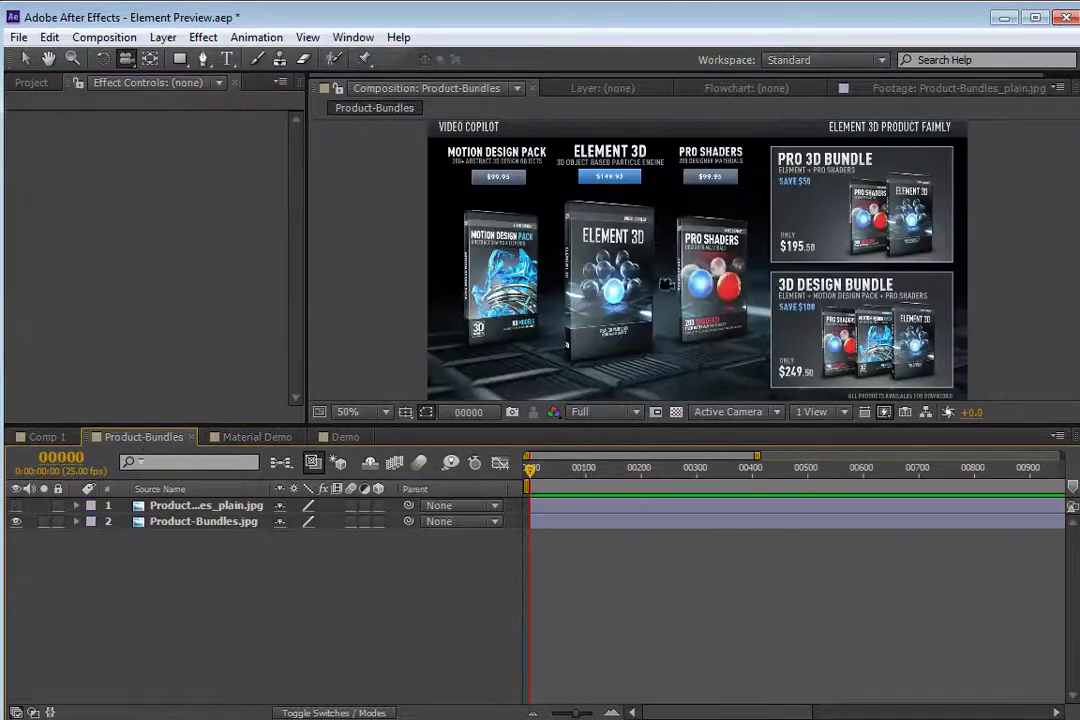
- Examine the Product-Bundles composition enlarged to the full window, and restore the normal layout
{"action": "key", "text": "grave"}
{"action": "scroll", "coordinate": [666, 283], "scroll_direction": "up", "scroll_amount": 2}
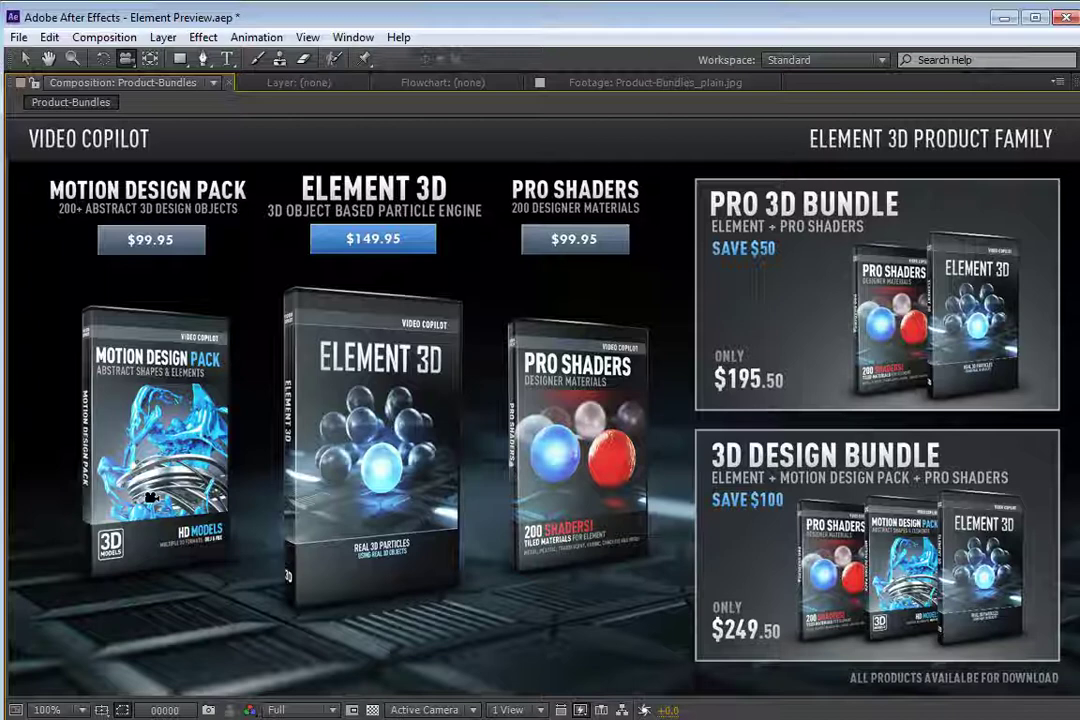
{"action": "key", "text": "grave"}
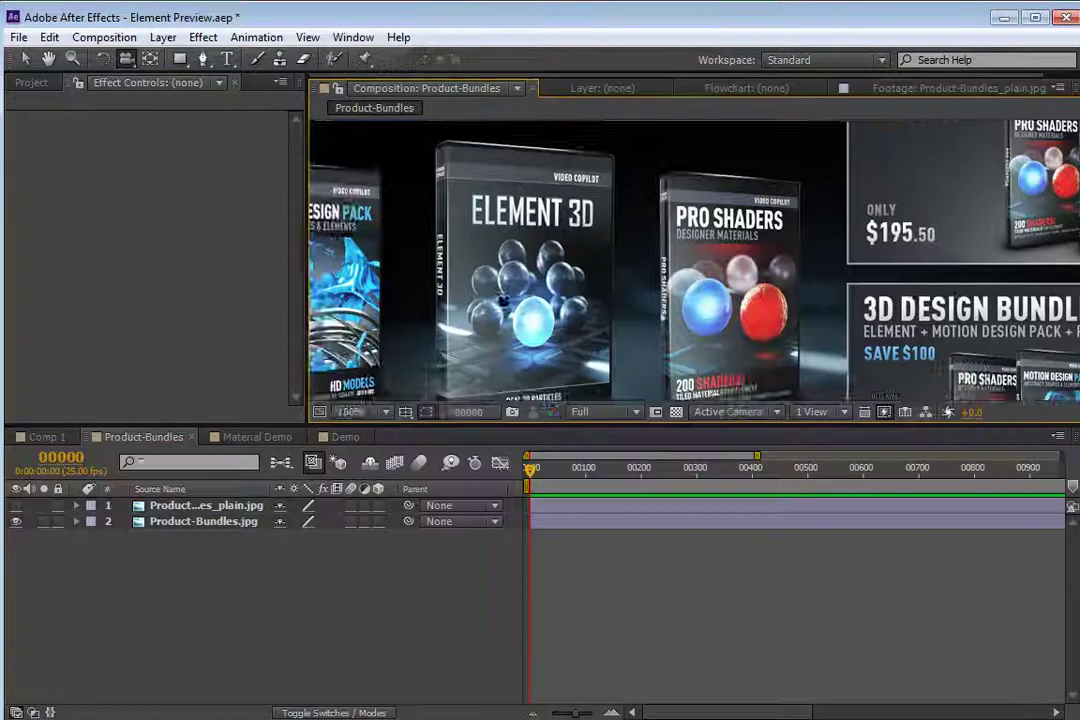